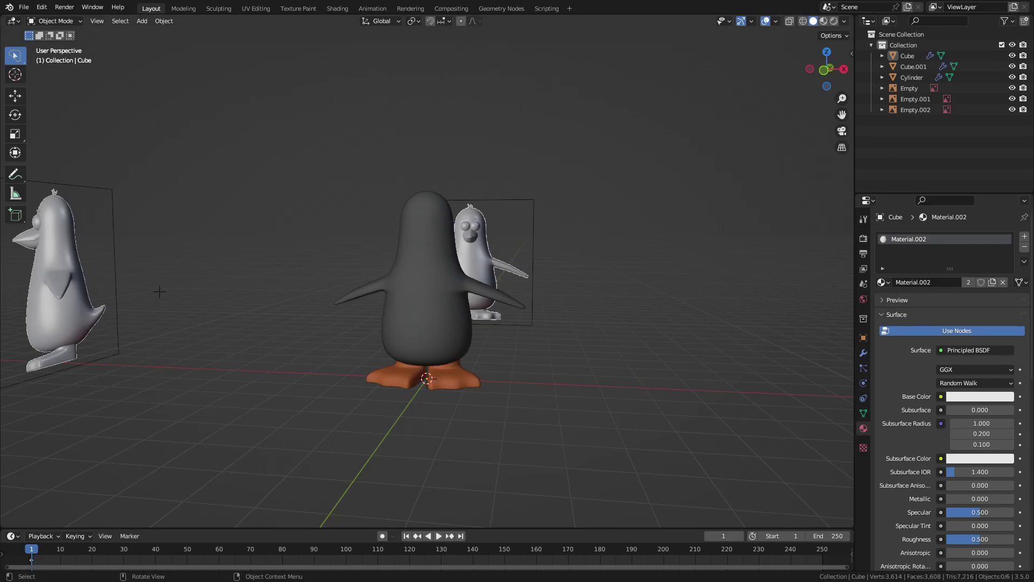
Orbit and zoom around the penguin to view both reference images
{"action": "middle_click_drag", "start_coordinate": [159, 291], "coordinate": [603, 209]}
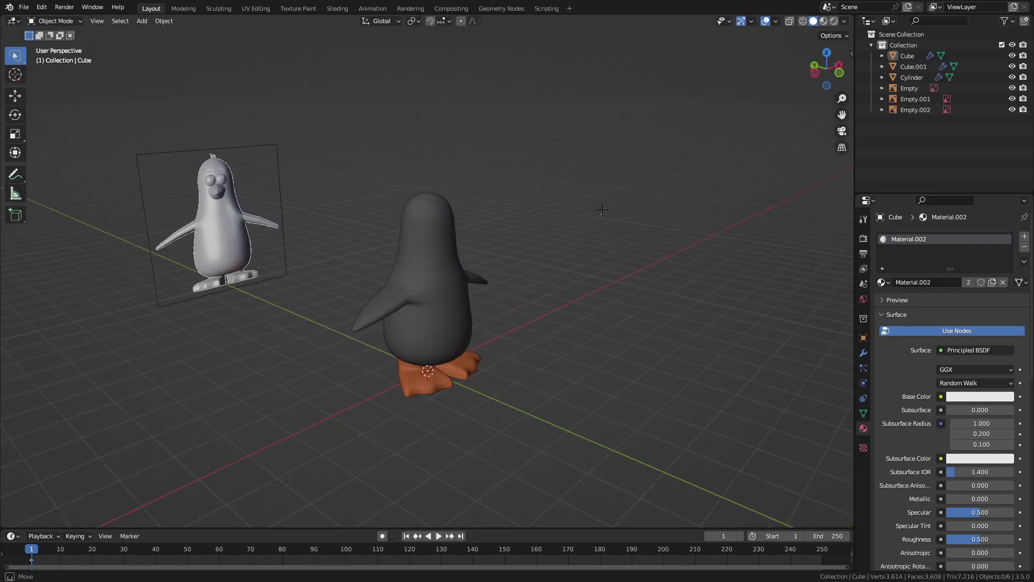
{"action": "right_click_drag", "start_coordinate": [602, 209], "coordinate": [543, 208], "text": "ctrl"}
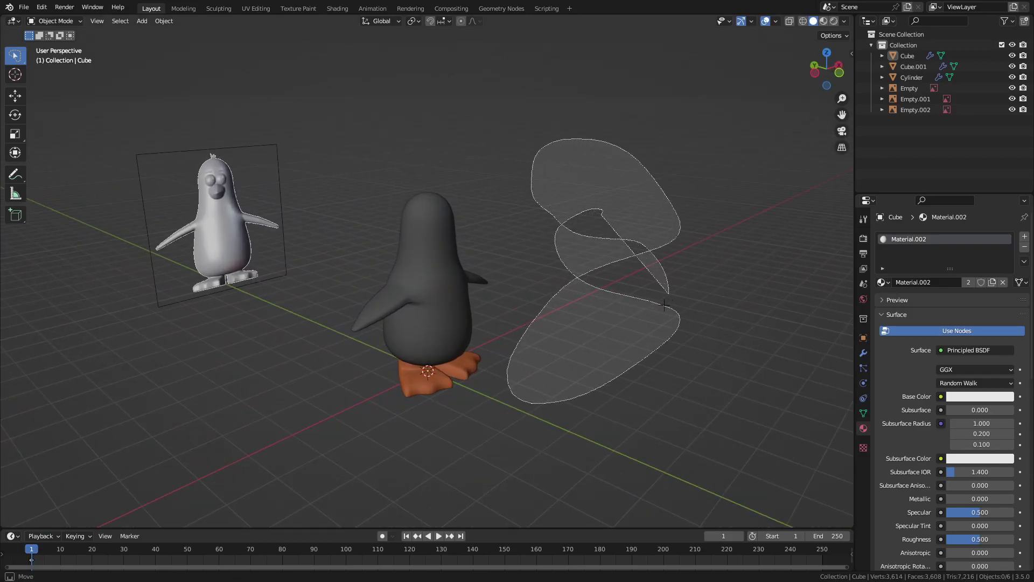
{"action": "right_click_drag", "start_coordinate": [665, 304], "coordinate": [665, 305], "text": "ctrl"}
{"action": "middle_click_drag", "start_coordinate": [664, 305], "coordinate": [157, 199]}
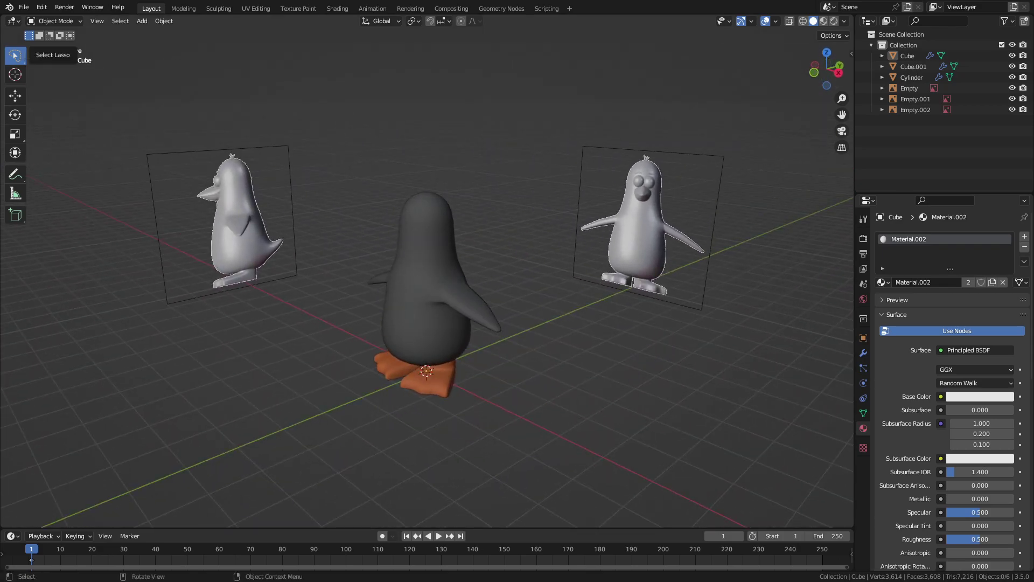
{"action": "middle_click_drag", "start_coordinate": [268, 132], "coordinate": [318, 128]}
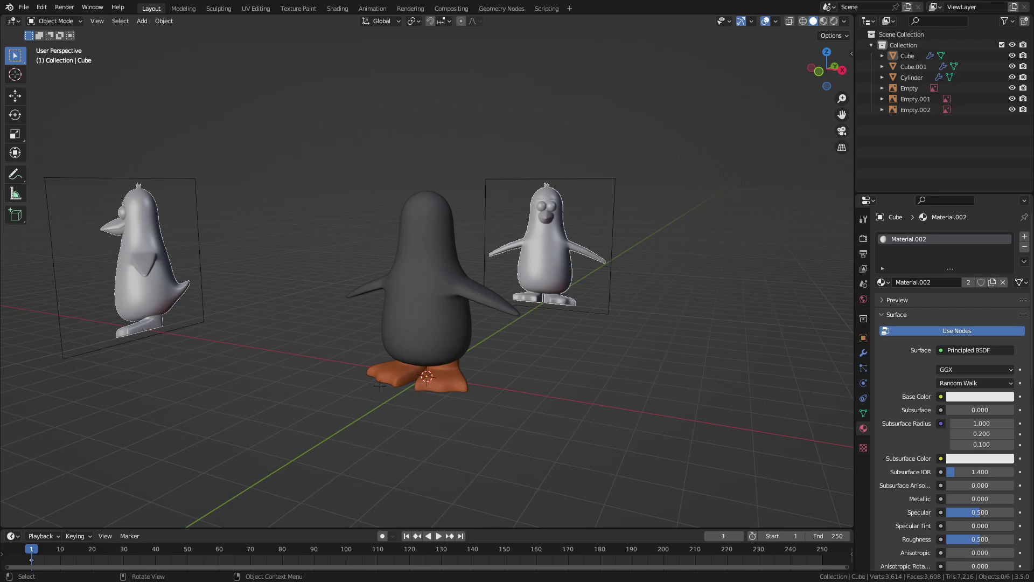
{"action": "middle_click_drag", "start_coordinate": [380, 386], "coordinate": [341, 385]}
{"action": "scroll", "coordinate": [341, 386], "scroll_direction": "down", "scroll_amount": 2}
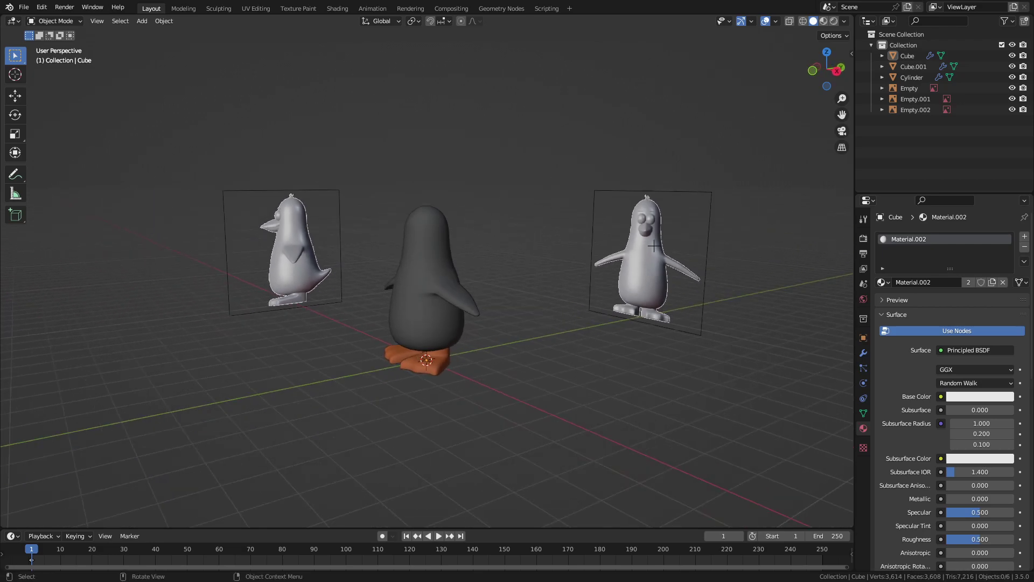
{"action": "scroll", "coordinate": [654, 215], "scroll_direction": "up", "scroll_amount": 2}
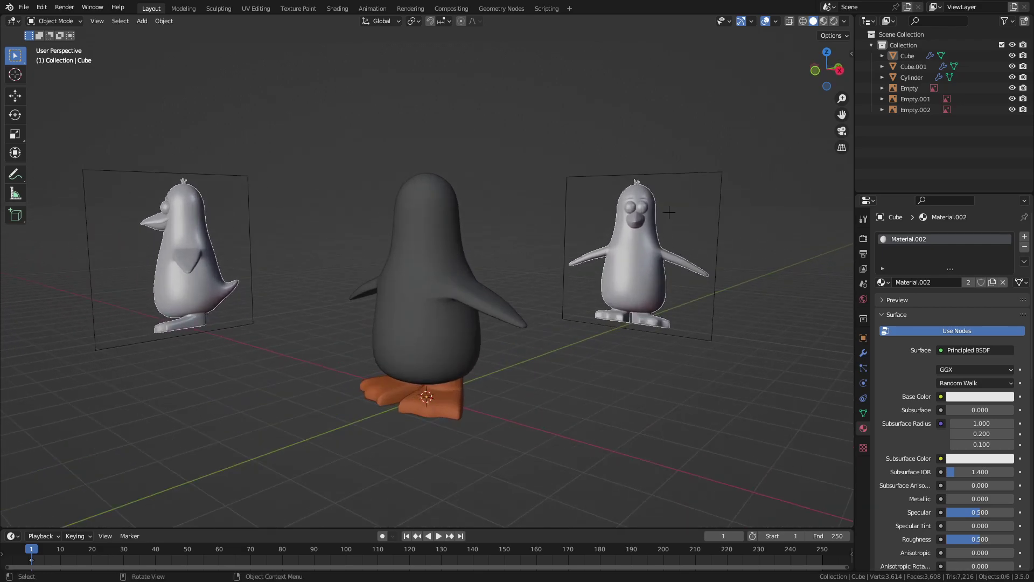
{"action": "scroll", "coordinate": [665, 200], "scroll_direction": "up", "scroll_amount": 1}
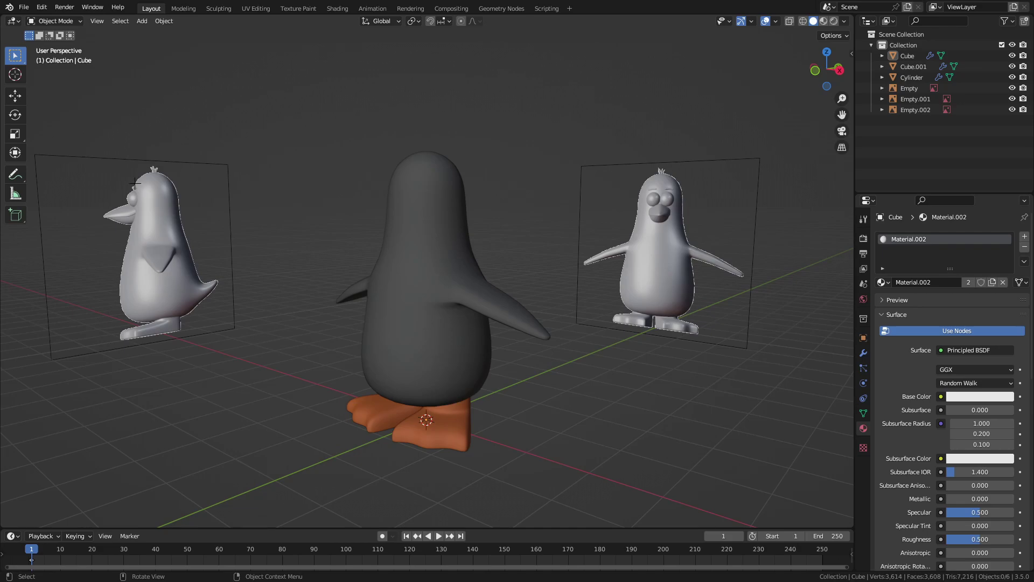
Select the penguin body, pick a chest face patch in Edit Mode, and show its Object Data settings
{"action": "middle_click_drag", "start_coordinate": [374, 222], "coordinate": [423, 231]}
{"action": "left_click", "coordinate": [423, 230]}
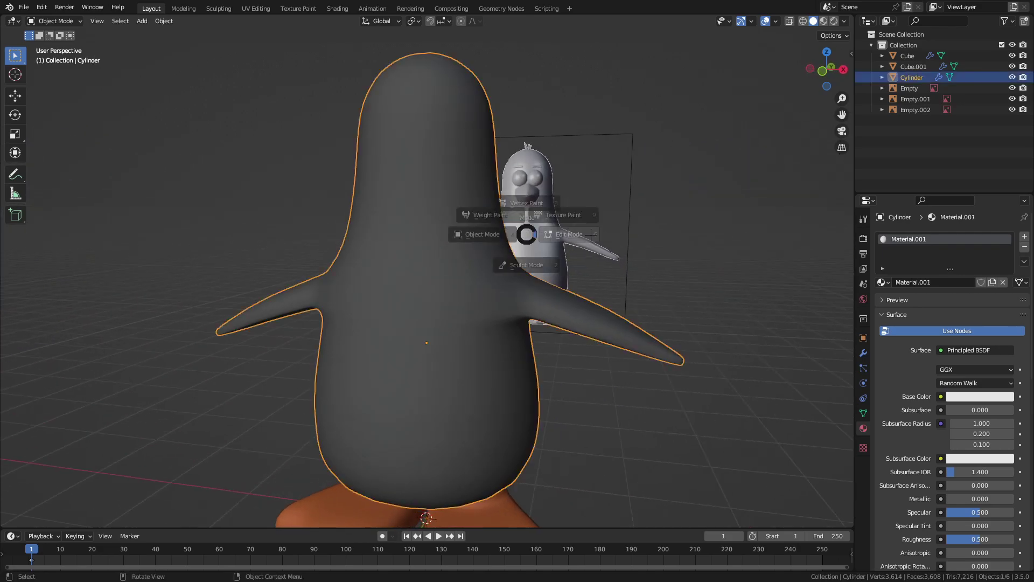
{"action": "key", "text": "Tab"}
{"action": "key", "text": "c"}
{"action": "key", "text": "3"}
{"action": "left_click_drag", "start_coordinate": [441, 178], "coordinate": [453, 188]}
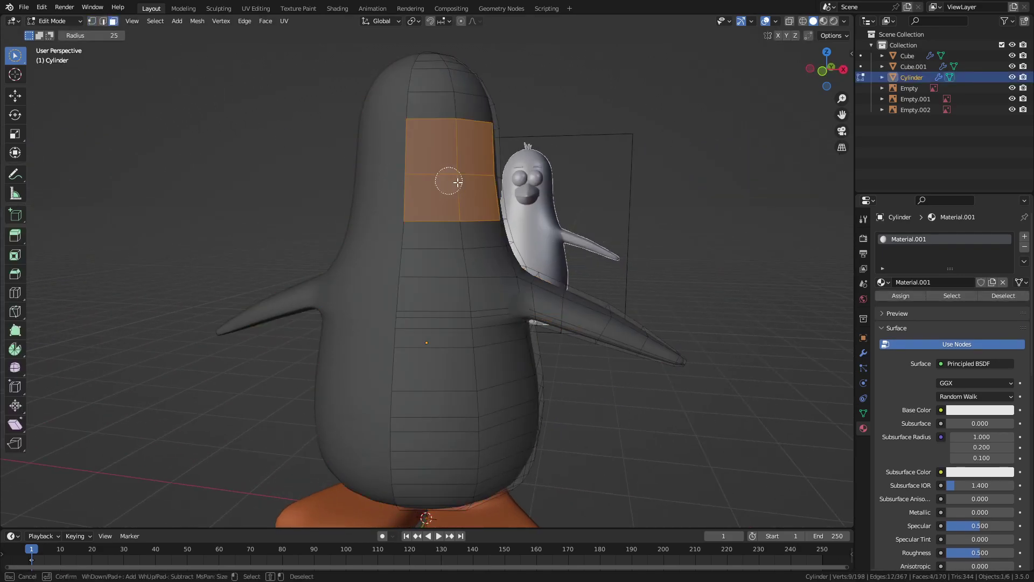
{"action": "scroll", "coordinate": [646, 216], "scroll_direction": "down", "scroll_amount": 5}
{"action": "mouse_move", "coordinate": [453, 189]}
{"action": "middle_mouse_down"}
{"action": "mouse_move", "coordinate": [646, 215]}
{"action": "mouse_move", "coordinate": [693, 237]}
{"action": "middle_mouse_up"}
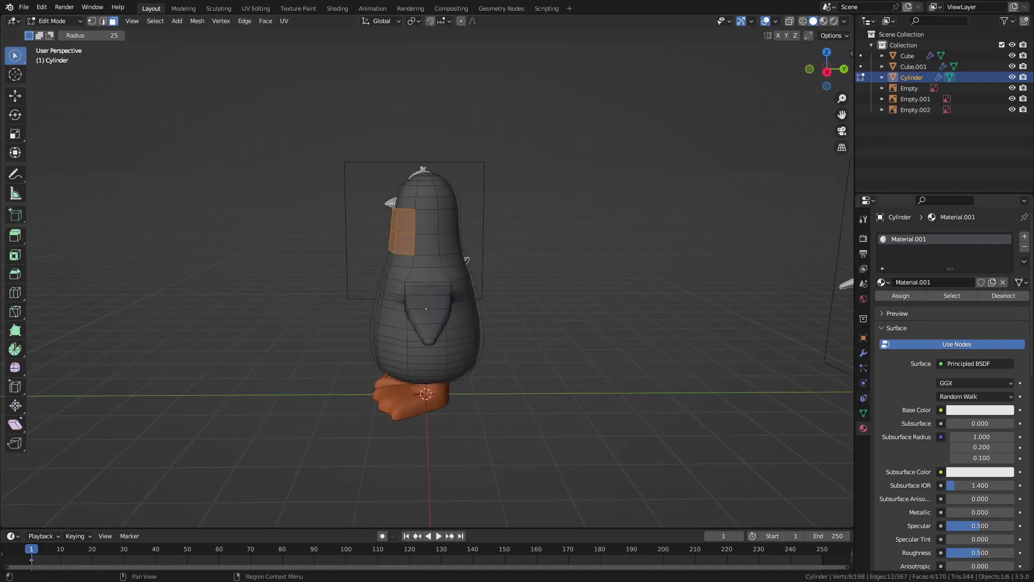
{"action": "left_click", "coordinate": [864, 413]}
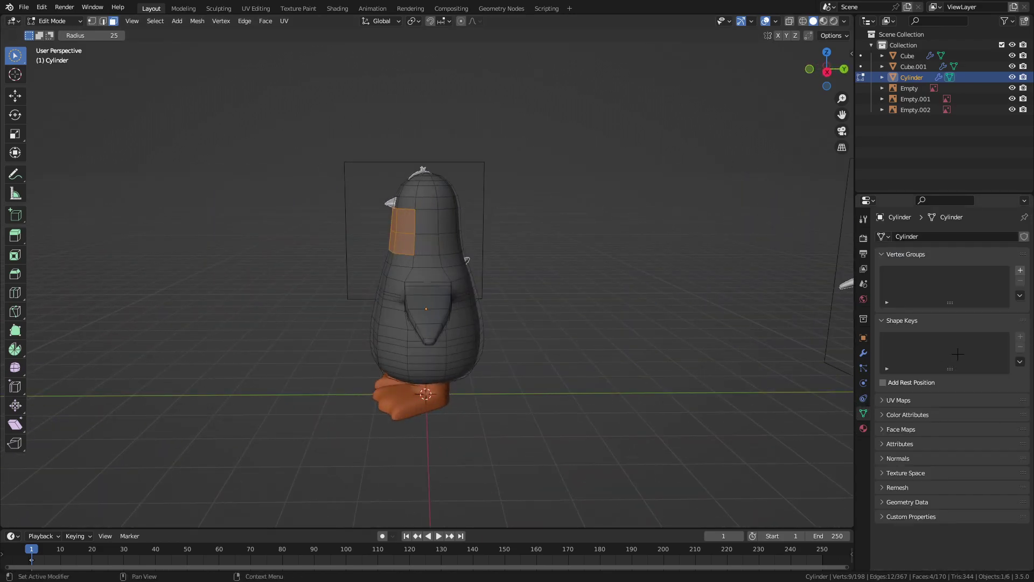
{"action": "key", "text": "Tab"}
Add shape keys, test blending the swollen head shape, undo it, and delete the keys
{"action": "left_click", "coordinate": [1020, 337]}
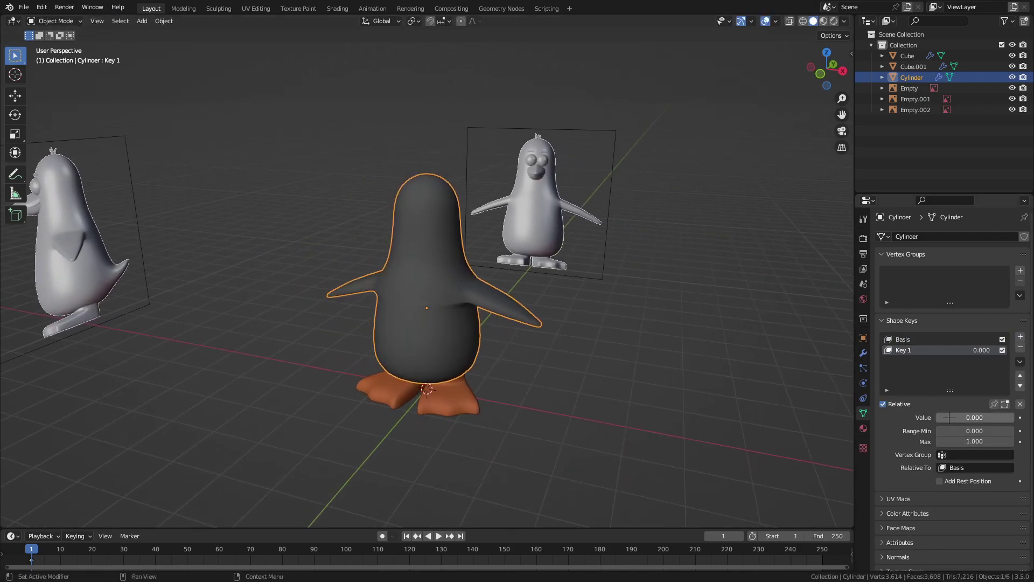
{"action": "left_click_drag", "start_coordinate": [949, 417], "coordinate": [949, 418]}
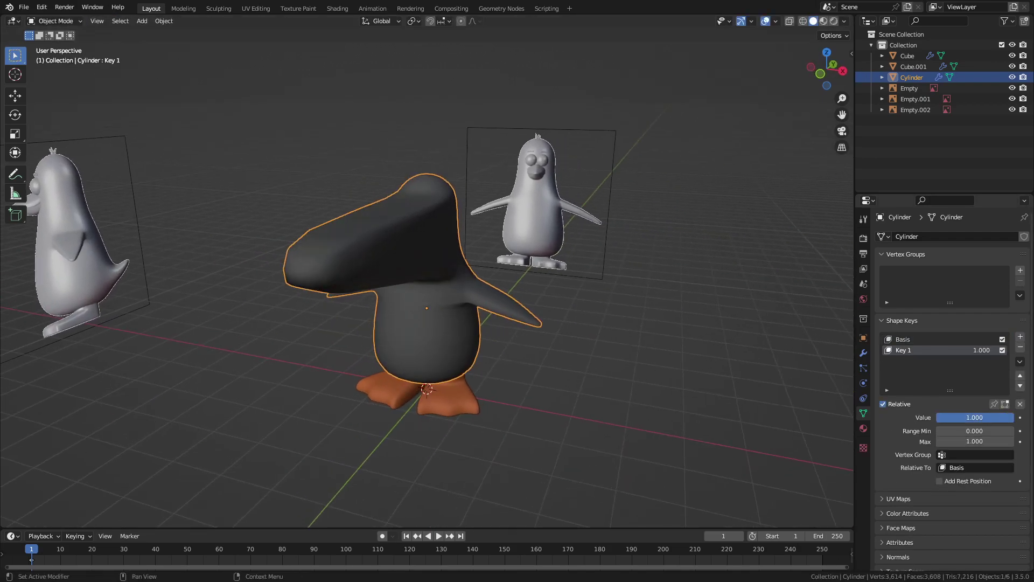
{"action": "key", "text": "Tab"}
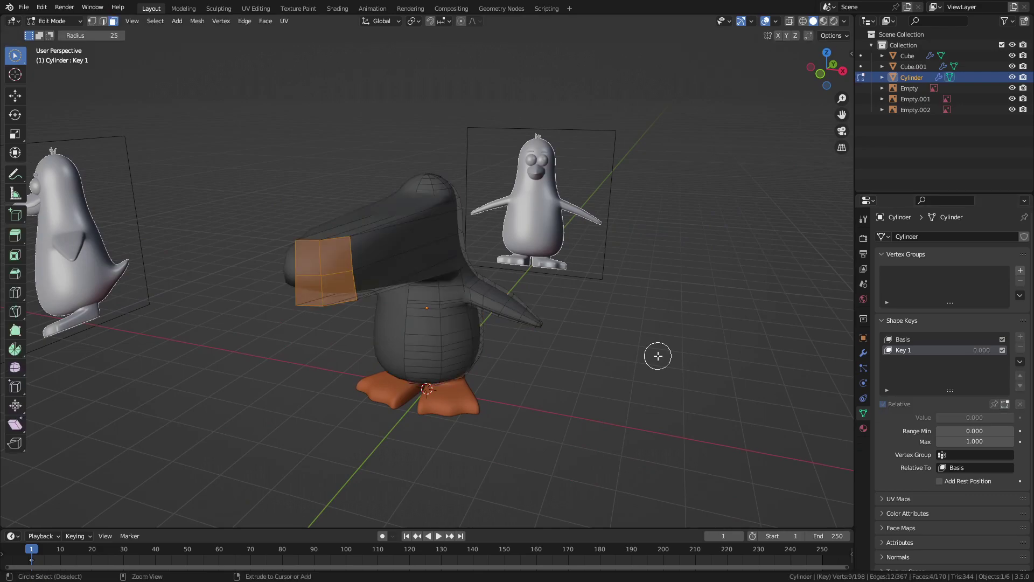
{"action": "key", "text": "ctrl+z"}
{"action": "key", "text": "Tab"}
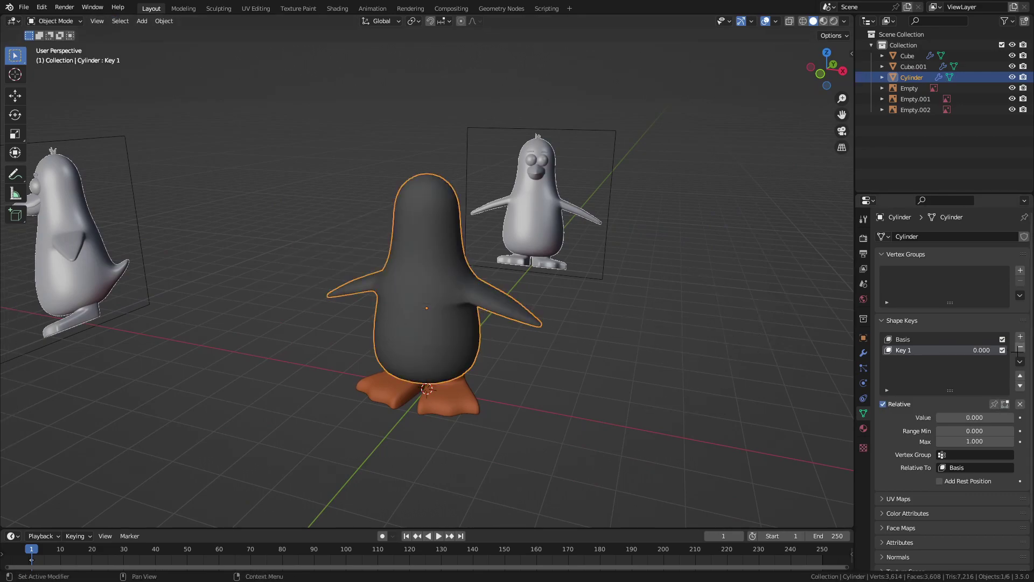
{"action": "left_click", "coordinate": [1020, 347]}
{"action": "mouse_move", "coordinate": [474, 291]}
{"action": "middle_mouse_down"}
{"action": "mouse_move", "coordinate": [559, 291]}
{"action": "mouse_move", "coordinate": [464, 285]}
{"action": "middle_mouse_up"}
{"action": "scroll", "coordinate": [463, 285], "scroll_direction": "up", "scroll_amount": 4}
{"action": "key", "text": "grave"}
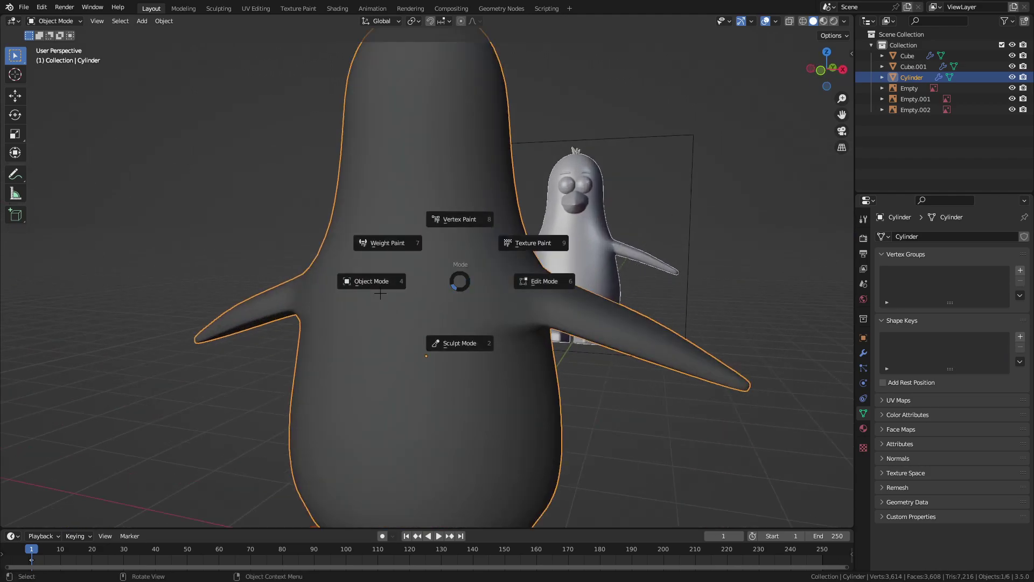
{"action": "scroll", "coordinate": [443, 323], "scroll_direction": "down", "scroll_amount": 3}
{"action": "left_click", "coordinate": [400, 417]}
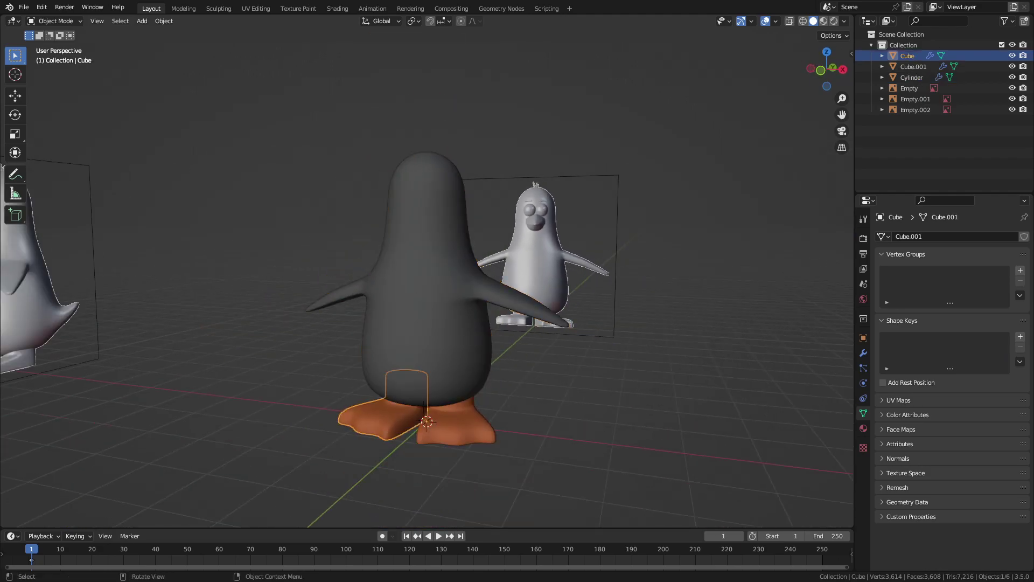
{"action": "middle_click_drag", "start_coordinate": [399, 418], "coordinate": [455, 407]}
{"action": "scroll", "coordinate": [455, 407], "scroll_direction": "down", "scroll_amount": 3}
{"action": "left_click", "coordinate": [450, 430]}
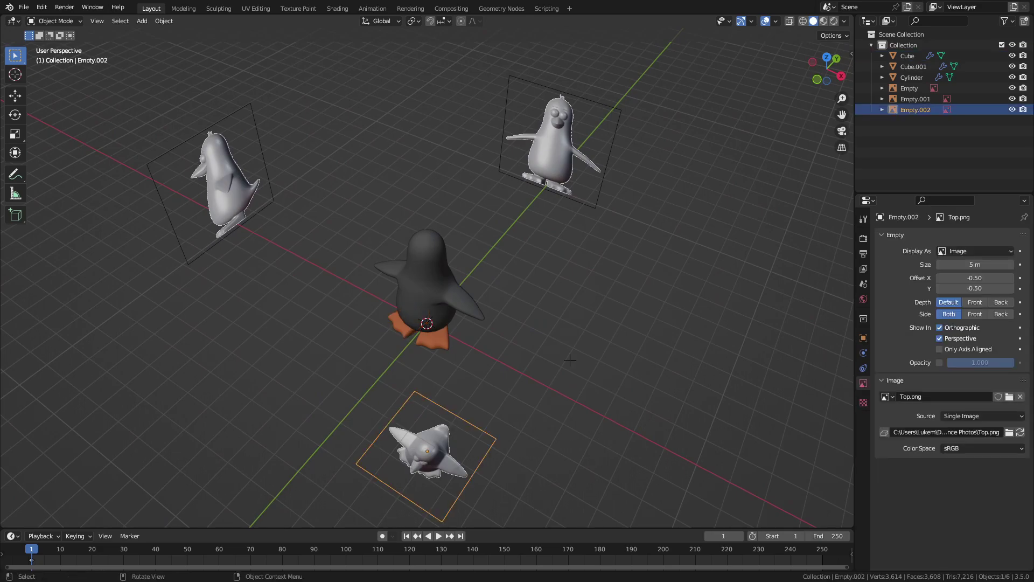
{"action": "left_click", "coordinate": [552, 152]}
{"action": "left_click", "coordinate": [252, 172]}
{"action": "left_click", "coordinate": [548, 232]}
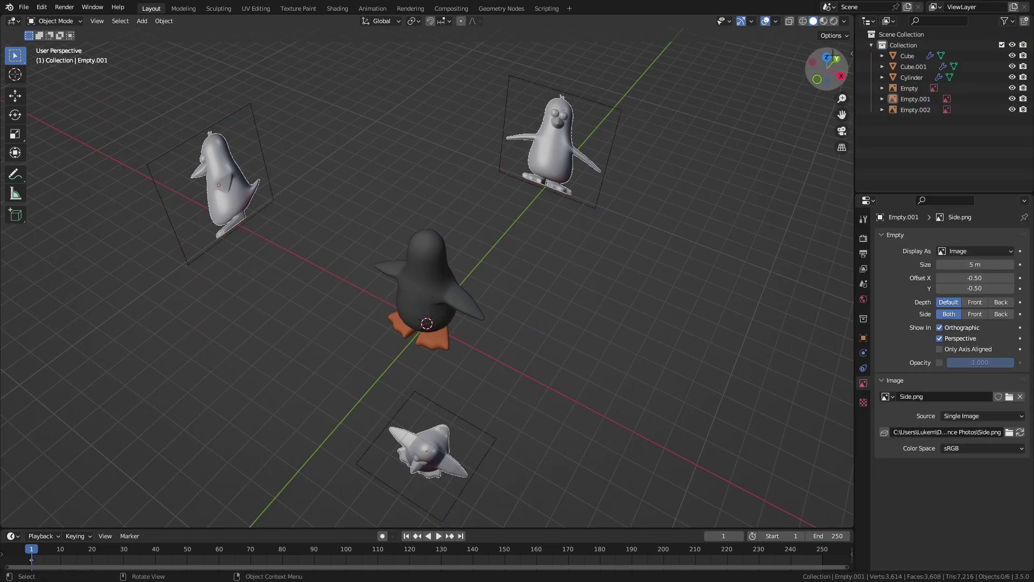
{"action": "left_click", "coordinate": [826, 57]}
{"action": "scroll", "coordinate": [625, 294], "scroll_direction": "up", "scroll_amount": 6}
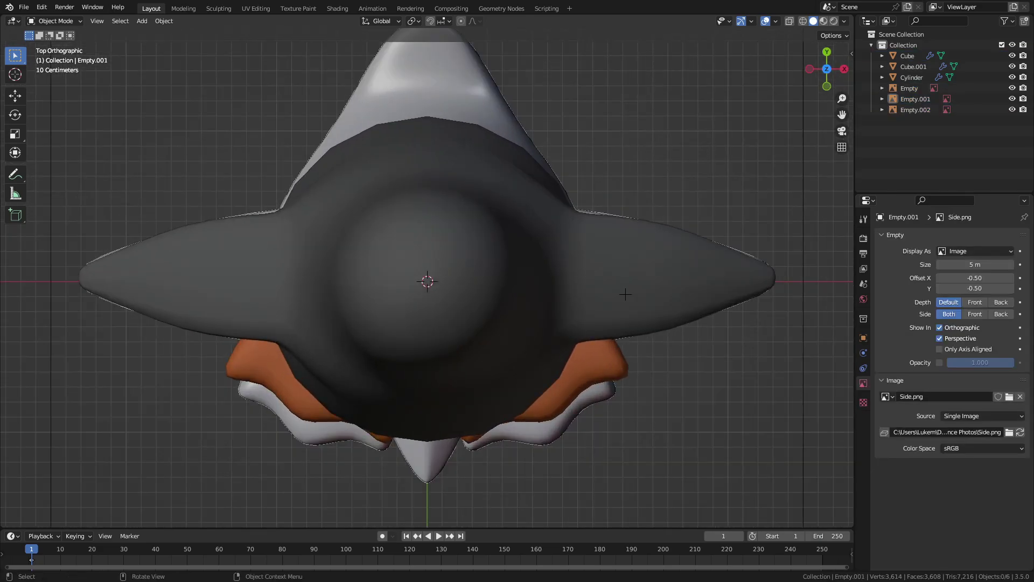
{"action": "scroll", "coordinate": [624, 294], "scroll_direction": "down", "scroll_amount": 5}
{"action": "mouse_move", "coordinate": [623, 422]}
{"action": "middle_mouse_down"}
{"action": "mouse_move", "coordinate": [756, 186]}
{"action": "mouse_move", "coordinate": [662, 189]}
{"action": "middle_mouse_up"}
{"action": "scroll", "coordinate": [757, 185], "scroll_direction": "down", "scroll_amount": 4}
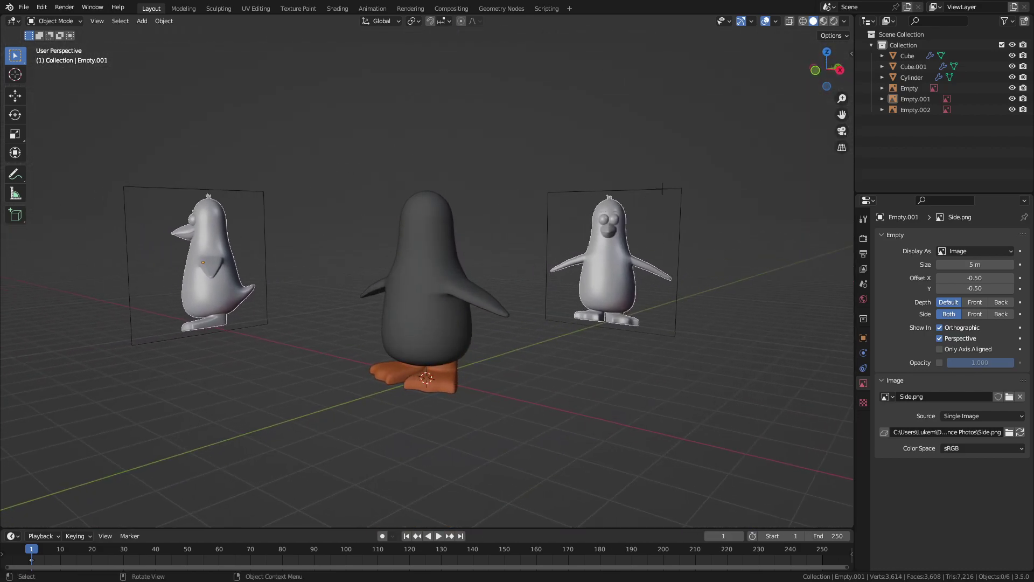
{"action": "left_click", "coordinate": [839, 69]}
{"action": "scroll", "coordinate": [566, 200], "scroll_direction": "up", "scroll_amount": 5}
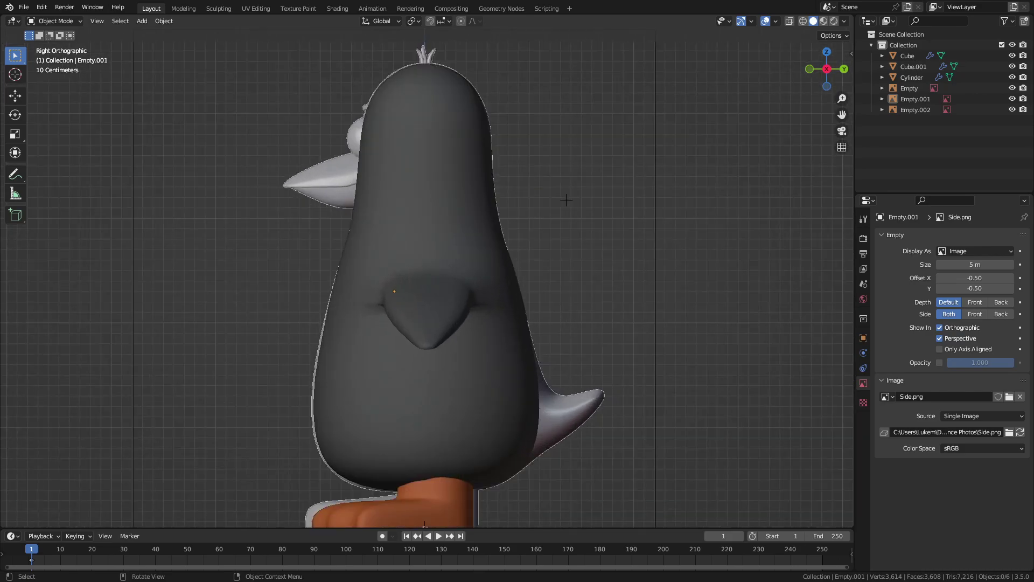
{"action": "scroll", "coordinate": [558, 209], "scroll_direction": "down", "scroll_amount": 3}
{"action": "left_click", "coordinate": [476, 377]}
Enter Edit Mode on the body, select side faces, and inspect it from back and front views
{"action": "middle_click_drag", "start_coordinate": [476, 377], "coordinate": [419, 329]}
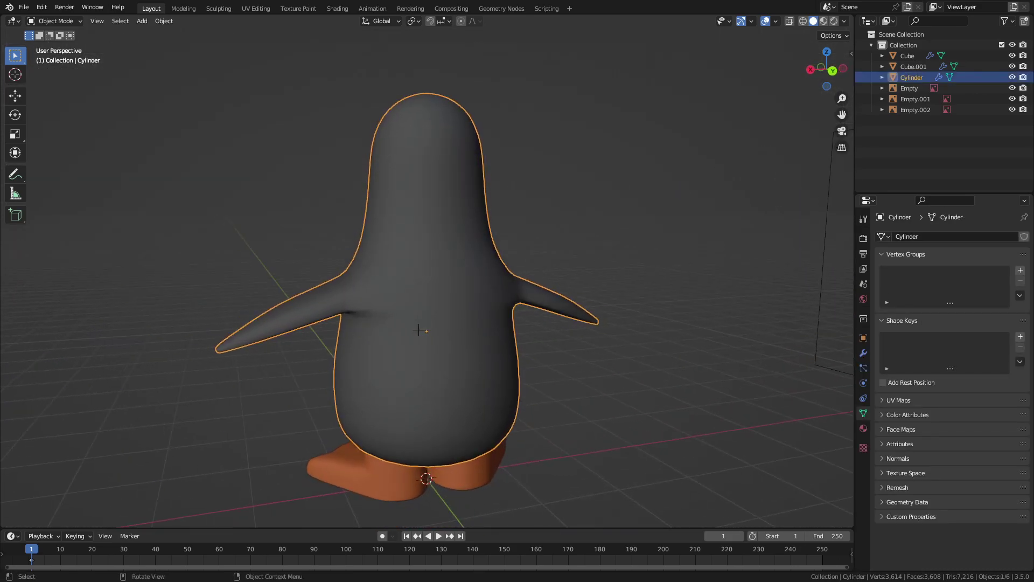
{"action": "key", "text": "Tab"}
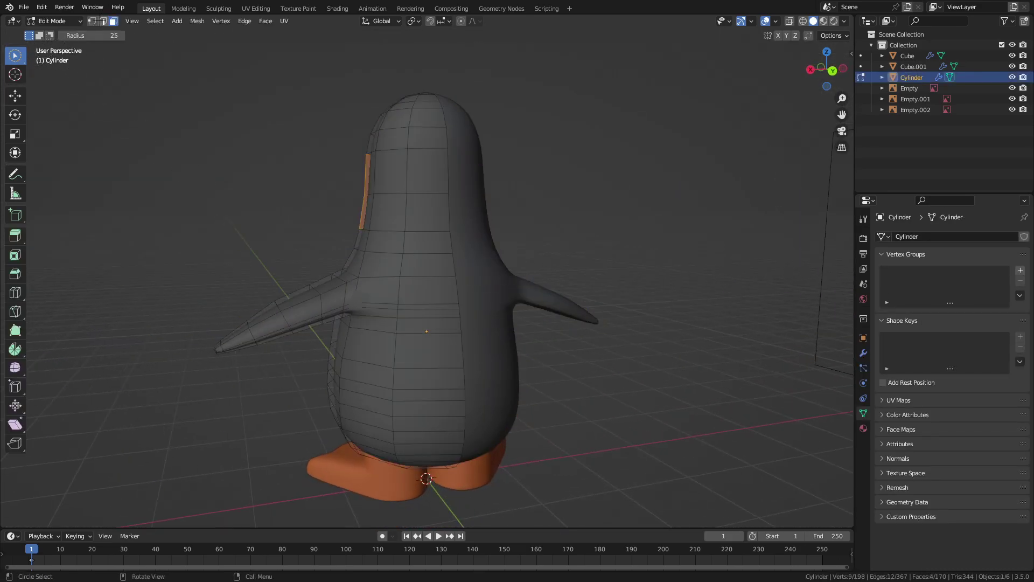
{"action": "left_click", "coordinate": [450, 421]}
{"action": "middle_click_drag", "start_coordinate": [488, 377], "coordinate": [489, 126]}
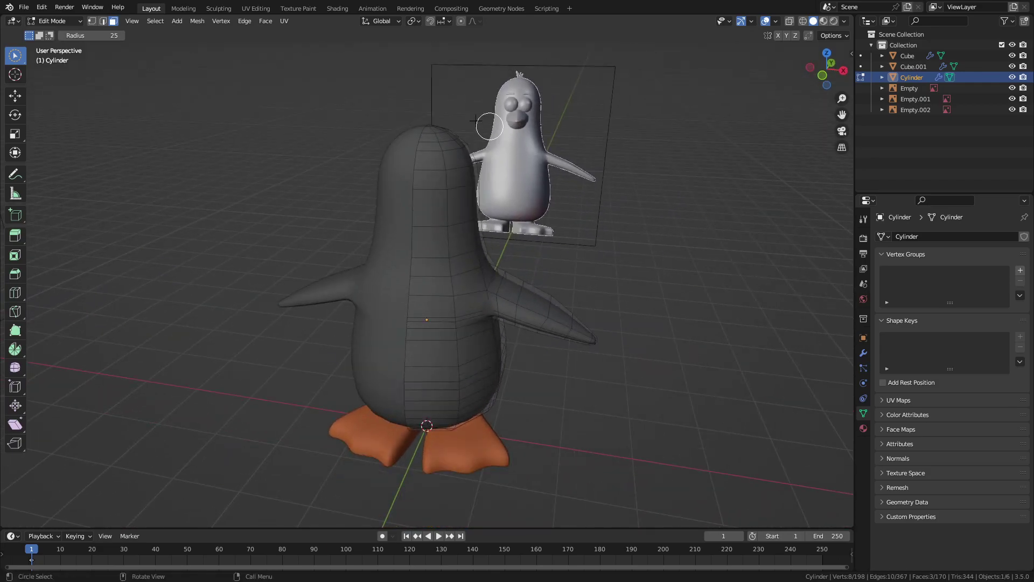
{"action": "middle_click_drag", "start_coordinate": [426, 117], "coordinate": [439, 231]}
{"action": "scroll", "coordinate": [439, 231], "scroll_direction": "up", "scroll_amount": 3}
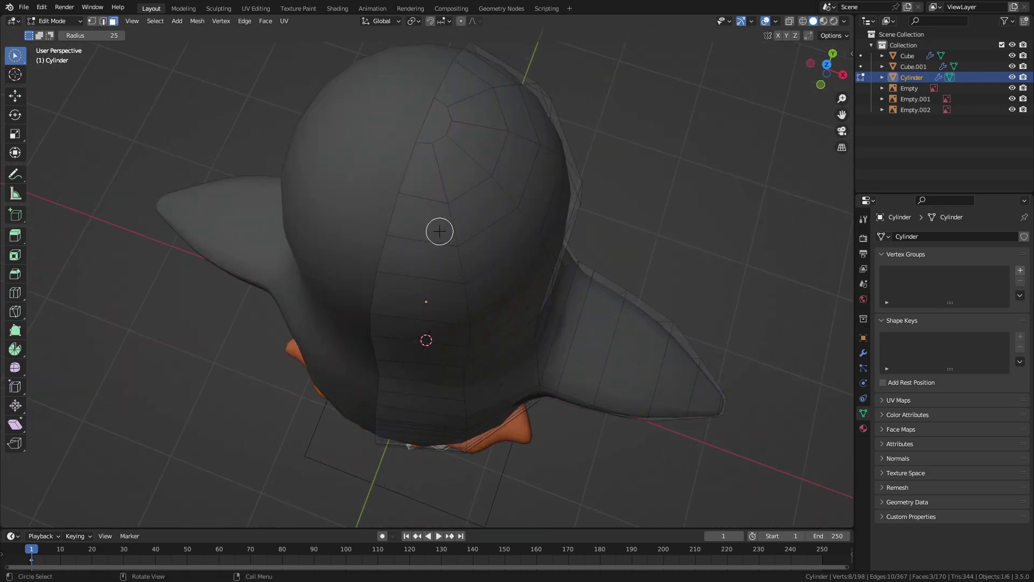
{"action": "middle_click_drag", "start_coordinate": [565, 253], "coordinate": [435, 194]}
{"action": "scroll", "coordinate": [646, 248], "scroll_direction": "down", "scroll_amount": 4}
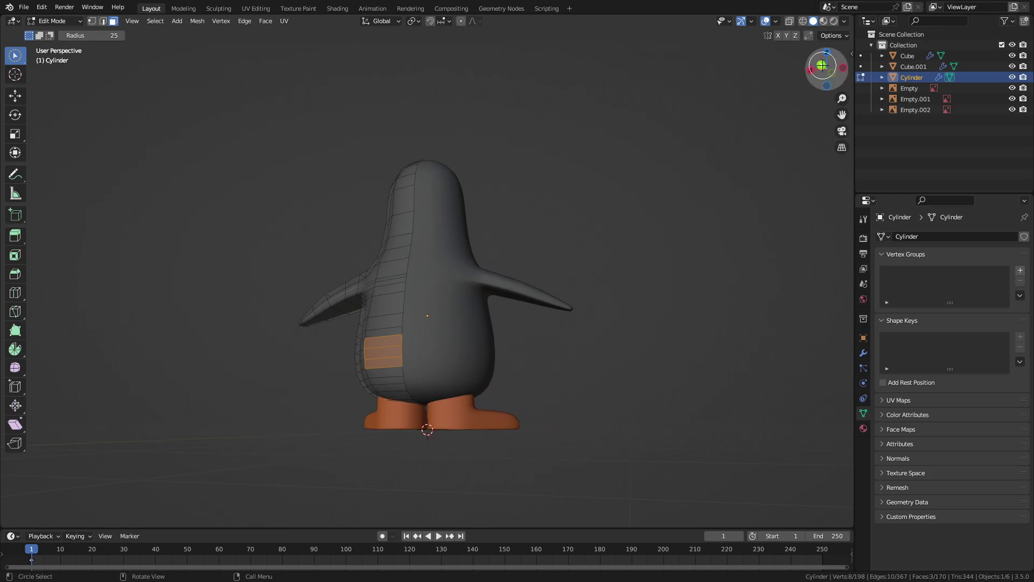
{"action": "left_click", "coordinate": [825, 67]}
{"action": "scroll", "coordinate": [451, 393], "scroll_direction": "up", "scroll_amount": 3}
{"action": "left_click", "coordinate": [827, 70]}
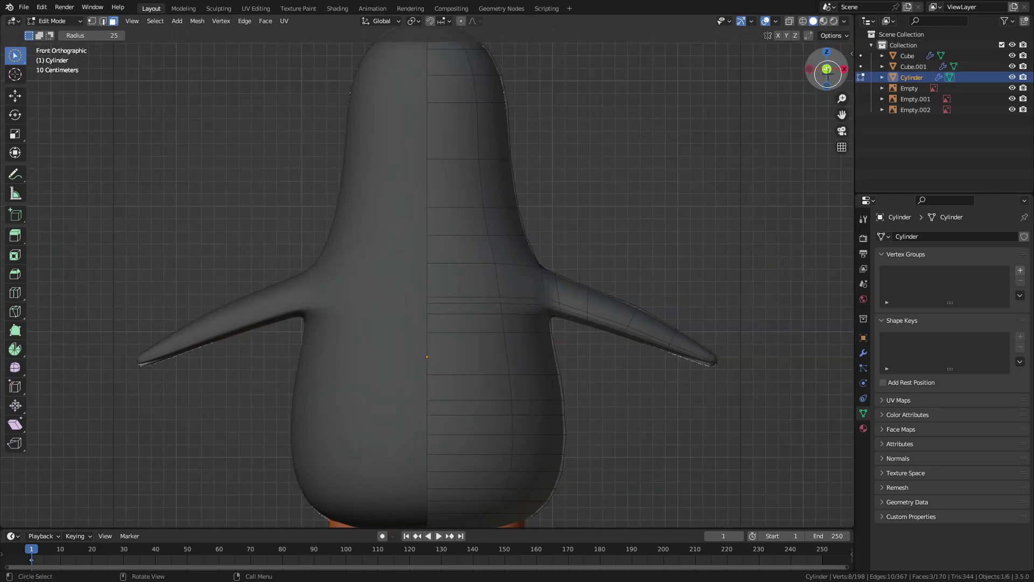
Select a rectangular patch of faces on the penguin's lower back
{"action": "middle_click_drag", "start_coordinate": [528, 249], "coordinate": [411, 277]}
{"action": "scroll", "coordinate": [318, 250], "scroll_direction": "up", "scroll_amount": 3}
{"action": "scroll", "coordinate": [367, 286], "scroll_direction": "up", "scroll_amount": 2}
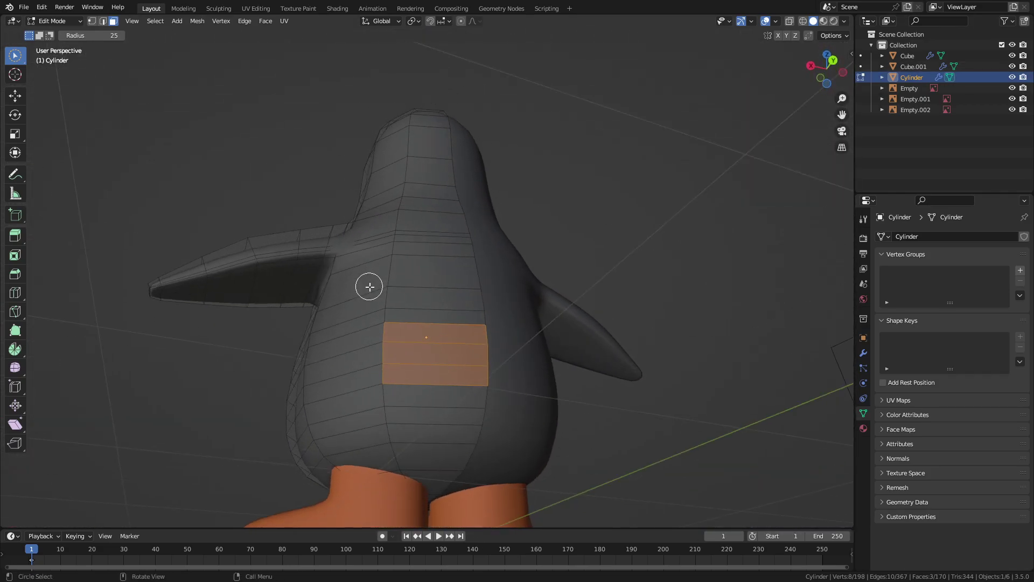
{"action": "mouse_move", "coordinate": [431, 330]}
{"action": "left_mouse_down"}
{"action": "mouse_move", "coordinate": [458, 326]}
{"action": "mouse_move", "coordinate": [452, 365]}
{"action": "left_mouse_up"}
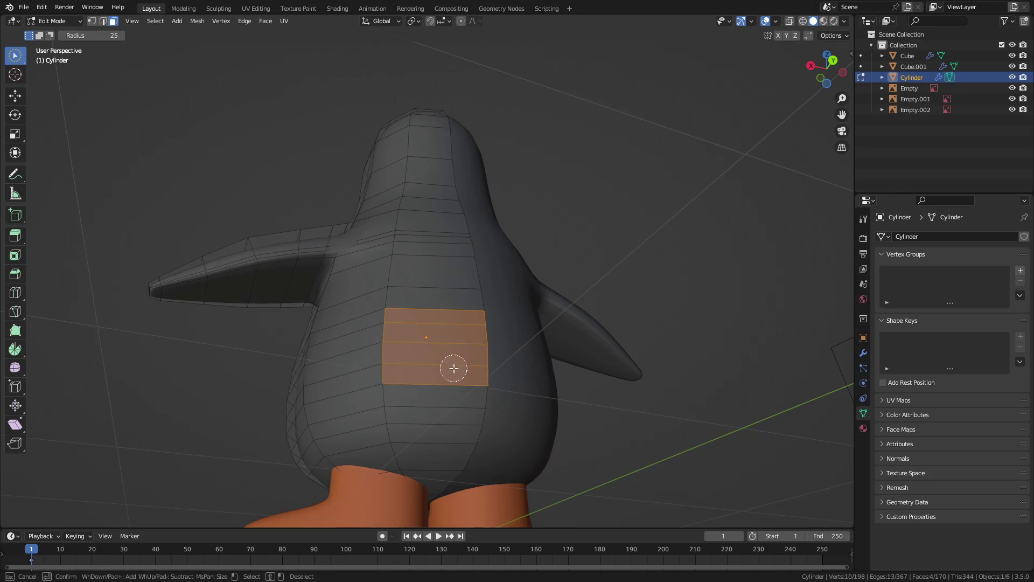
{"action": "left_click", "coordinate": [810, 65]}
{"action": "scroll", "coordinate": [527, 358], "scroll_direction": "up", "scroll_amount": 2}
{"action": "scroll", "coordinate": [535, 331], "scroll_direction": "up", "scroll_amount": 2}
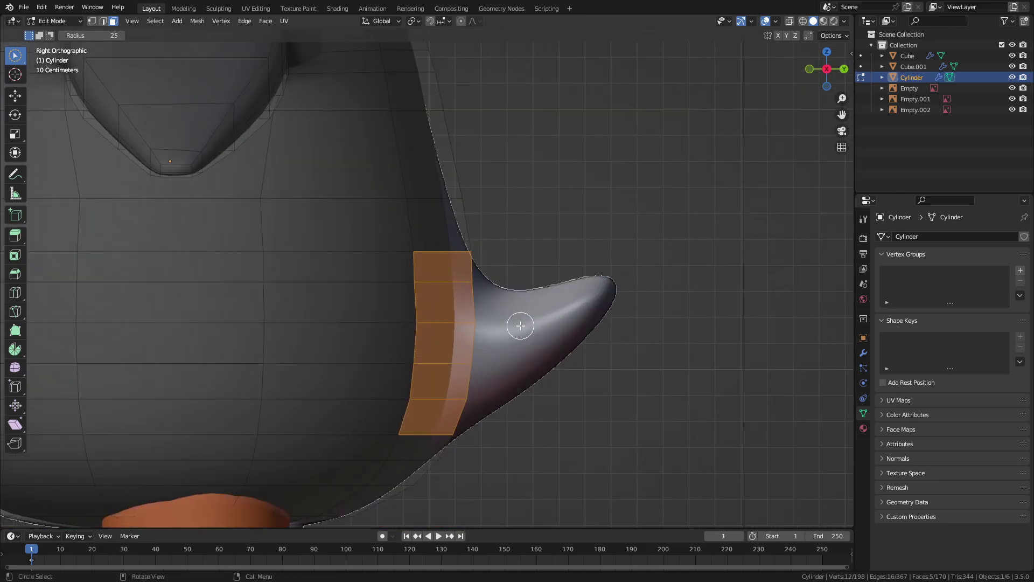
Extrude the back end faces twice and shrink the new end into a tail tip
{"action": "key", "text": "e"}
{"action": "left_click", "coordinate": [624, 330]}
{"action": "key", "text": "g"}
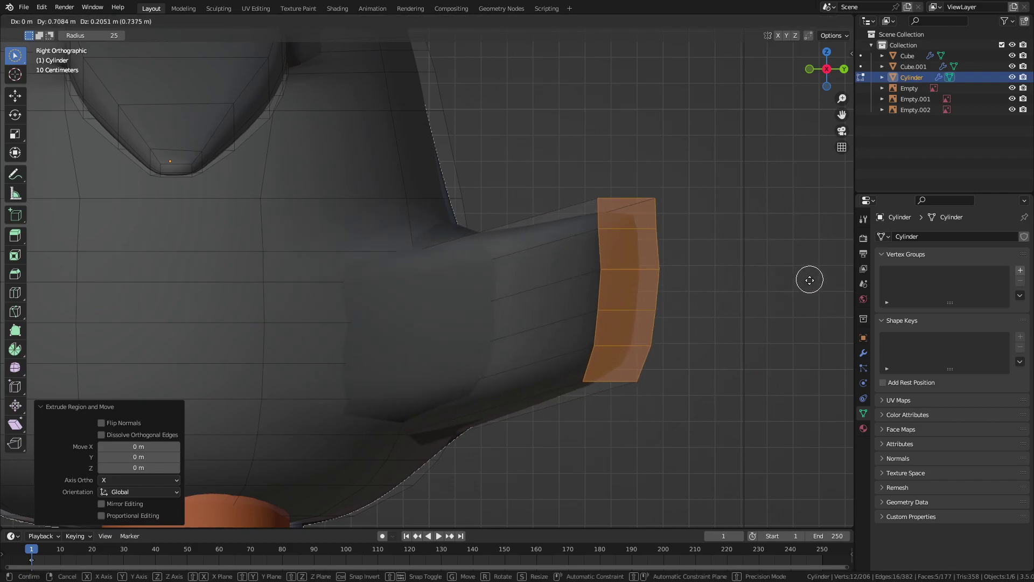
{"action": "left_click", "coordinate": [779, 302]}
{"action": "key", "text": "s"}
{"action": "left_click", "coordinate": [655, 296]}
{"action": "key", "text": "g"}
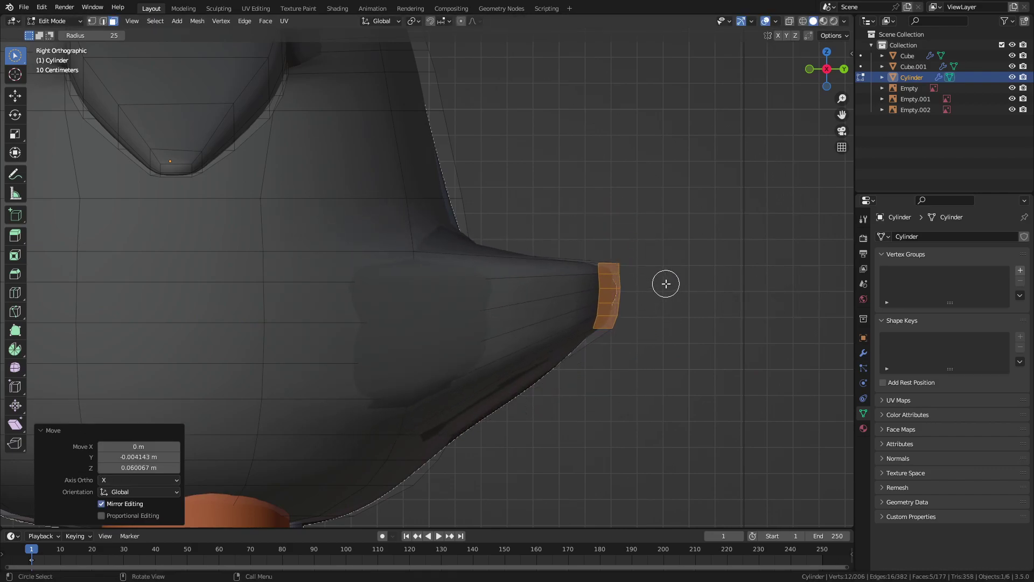
Shift the tail tip sideways from the top view, then switch to a side view
{"action": "left_click", "coordinate": [833, 50]}
{"action": "scroll", "coordinate": [641, 258], "scroll_direction": "up", "scroll_amount": 2}
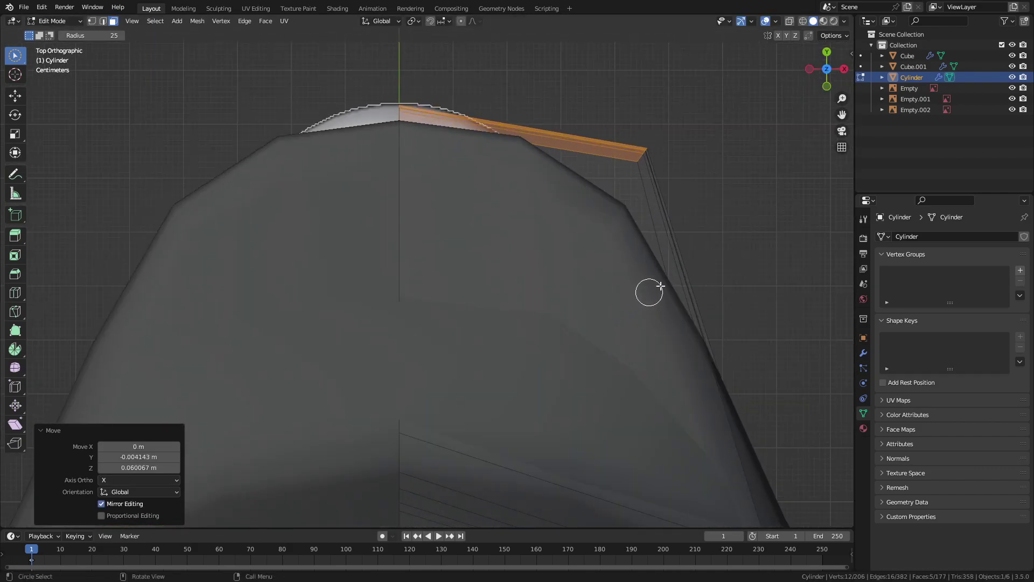
{"action": "key", "text": "g"}
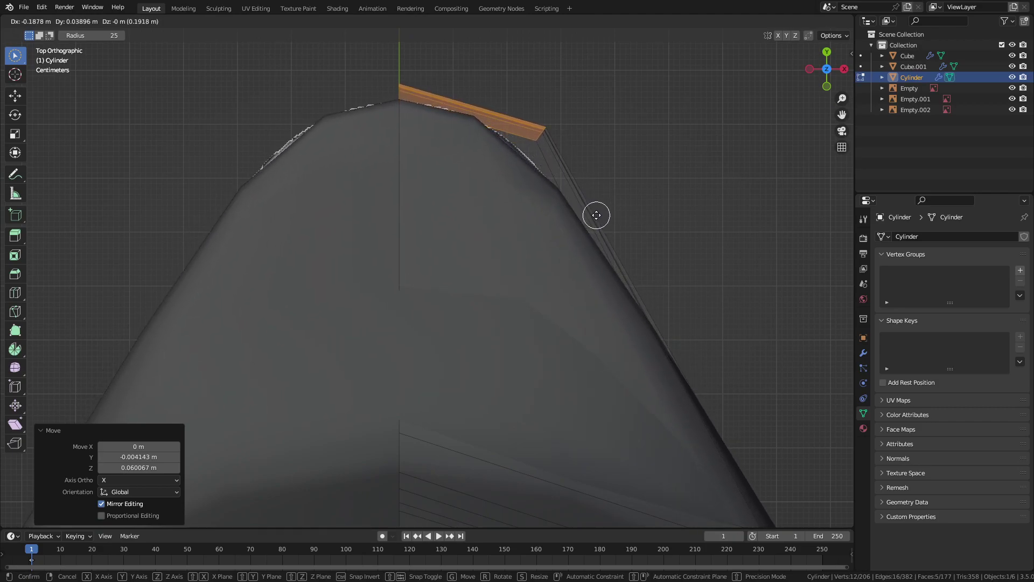
{"action": "left_click", "coordinate": [595, 215]}
{"action": "mouse_move", "coordinate": [596, 214]}
{"action": "middle_mouse_down"}
{"action": "mouse_move", "coordinate": [466, 225]}
{"action": "mouse_move", "coordinate": [436, 244]}
{"action": "mouse_move", "coordinate": [457, 215]}
{"action": "middle_mouse_up"}
{"action": "scroll", "coordinate": [436, 245], "scroll_direction": "down", "scroll_amount": 3}
{"action": "left_click", "coordinate": [817, 66]}
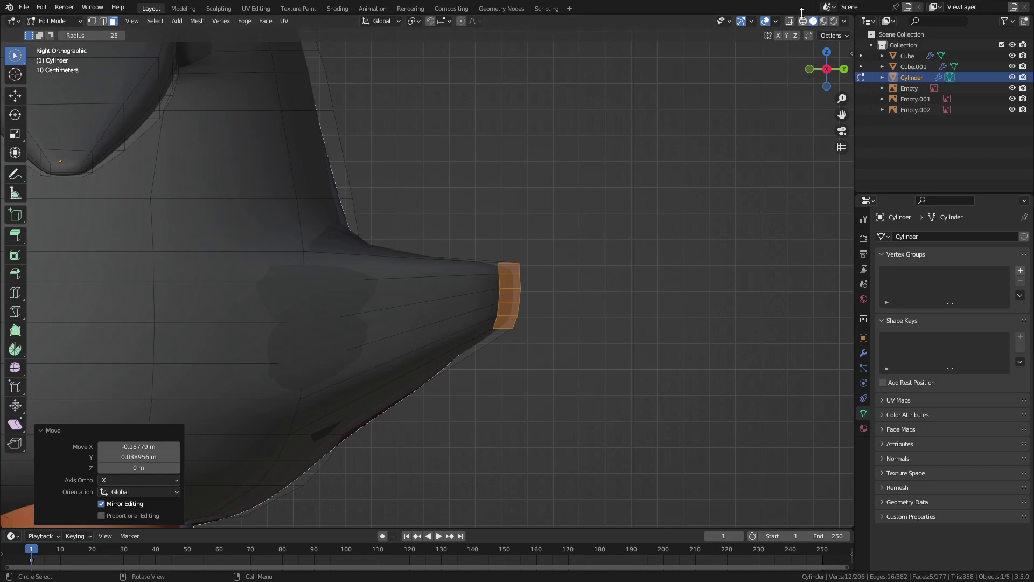
{"action": "scroll", "coordinate": [667, 289], "scroll_direction": "up", "scroll_amount": 2}
{"action": "scroll", "coordinate": [598, 209], "scroll_direction": "up", "scroll_amount": 3}
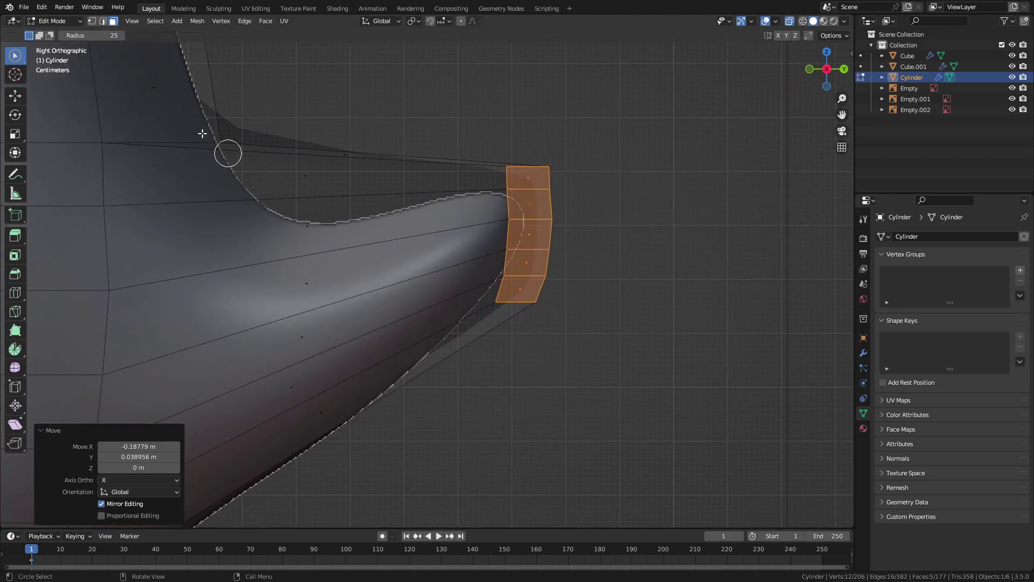
Move the tip vertices and flatten the tip vertically to about half height
{"action": "key", "text": "1"}
{"action": "key", "text": "g"}
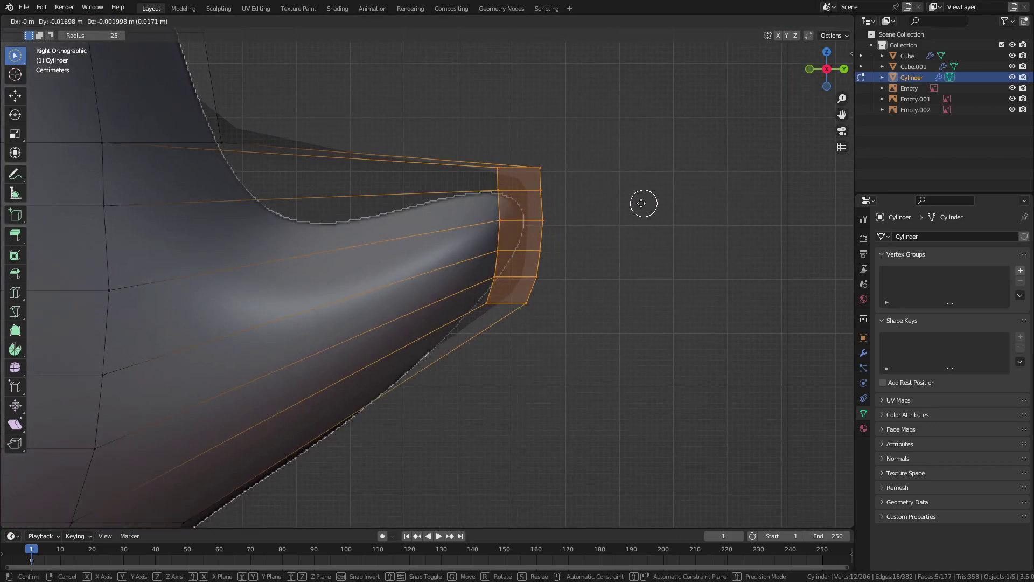
{"action": "left_click", "coordinate": [636, 197]}
{"action": "key", "text": "s"}
{"action": "key", "text": "z"}
{"action": "left_click", "coordinate": [569, 251]}
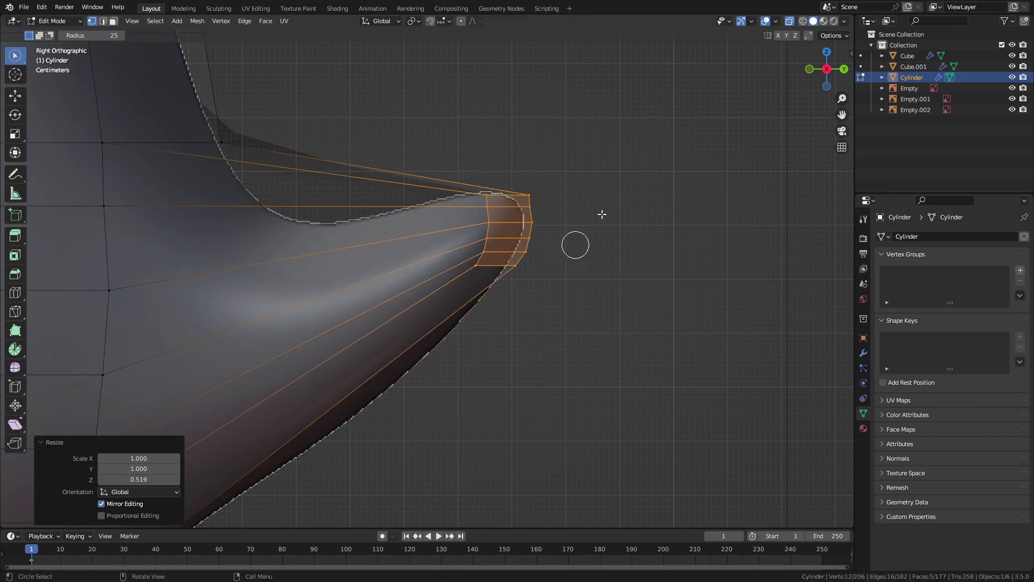
{"action": "key", "text": "alt+z"}
{"action": "key", "text": "g"}
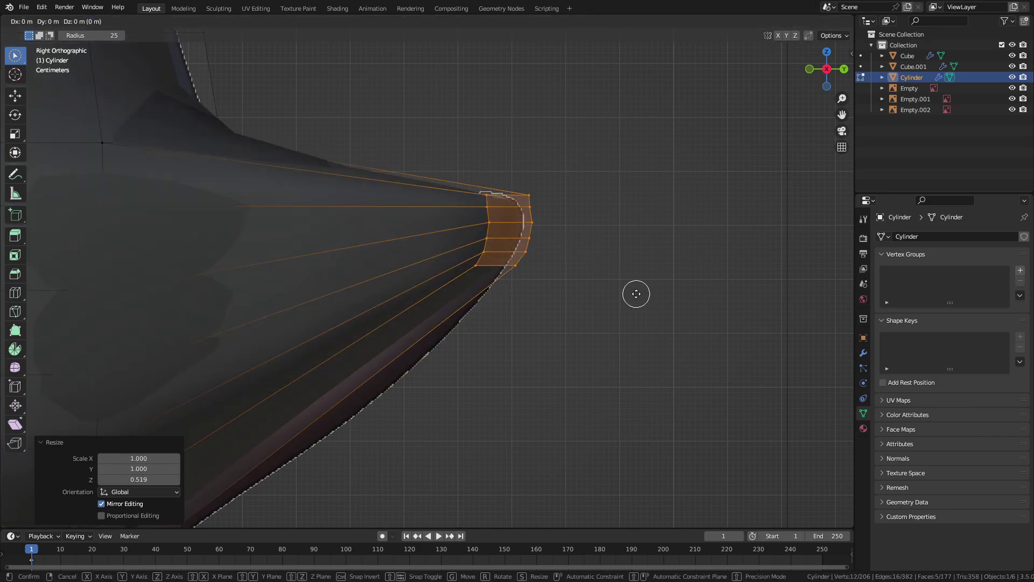
{"action": "left_click", "coordinate": [641, 293]}
Rotate and nudge the tail tip into its final tilted position
{"action": "key", "text": "r"}
{"action": "left_click", "coordinate": [638, 228]}
{"action": "key", "text": "g"}
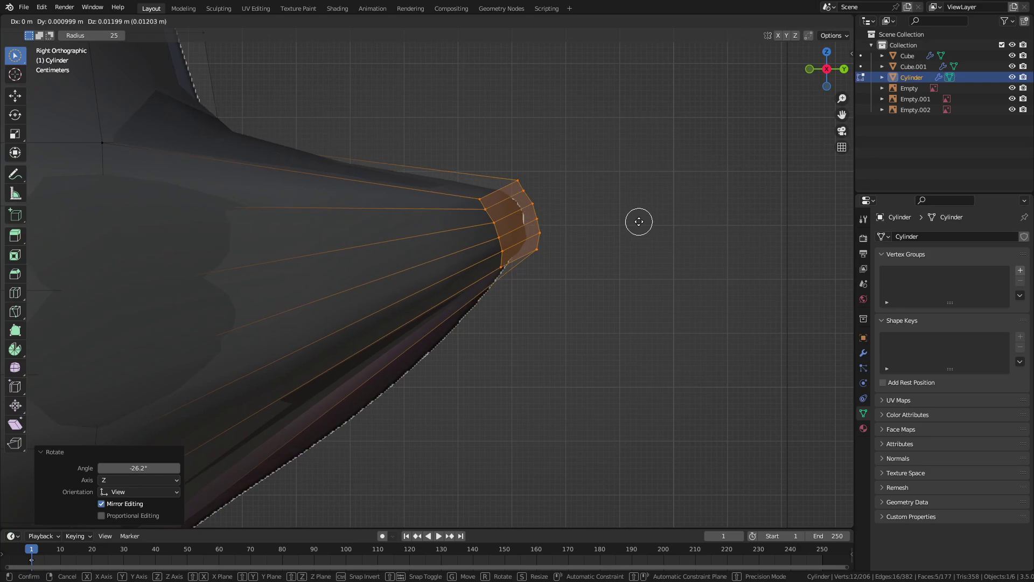
{"action": "key", "text": "Escape"}
{"action": "key", "text": "r"}
{"action": "left_click", "coordinate": [618, 264]}
{"action": "key", "text": "g"}
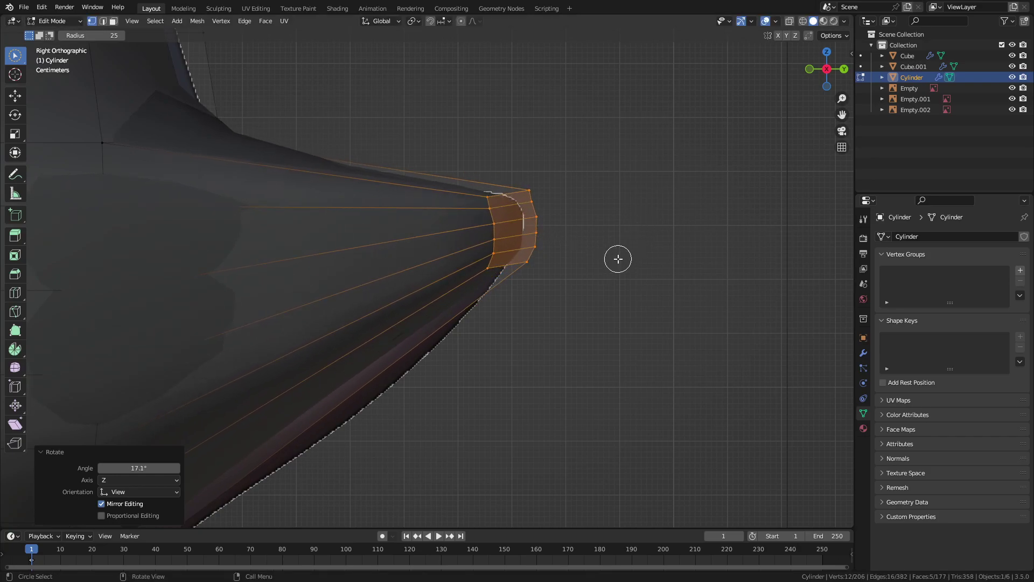
{"action": "left_click", "coordinate": [617, 255]}
Slide an edge under the tip along the surface to round the underside
{"action": "left_click", "coordinate": [473, 257]}
{"action": "scroll", "coordinate": [584, 293], "scroll_direction": "down", "scroll_amount": 2}
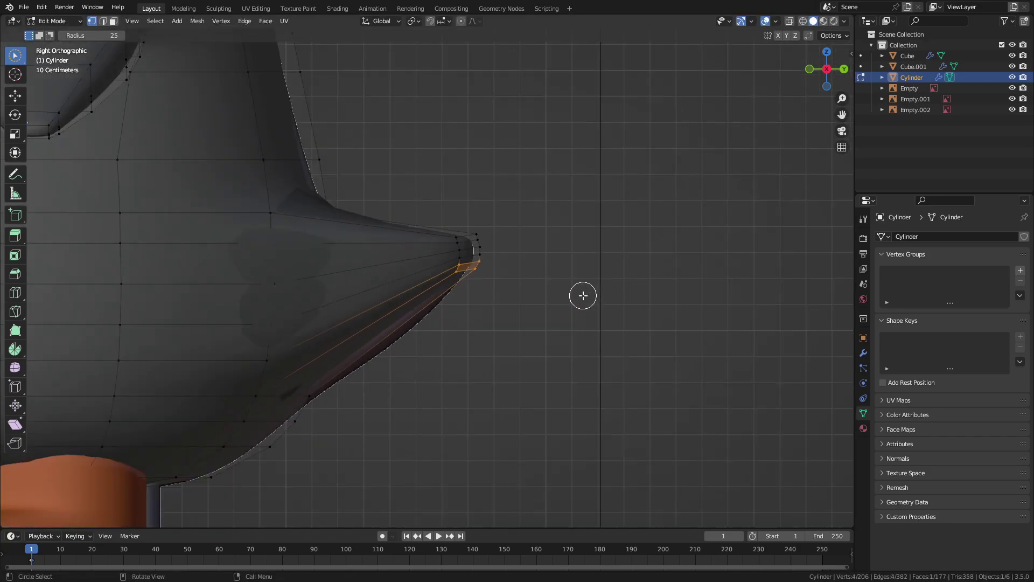
{"action": "scroll", "coordinate": [553, 318], "scroll_direction": "up", "scroll_amount": 1}
{"action": "key", "text": "g"}
{"action": "key", "text": "g"}
{"action": "key", "text": "Escape"}
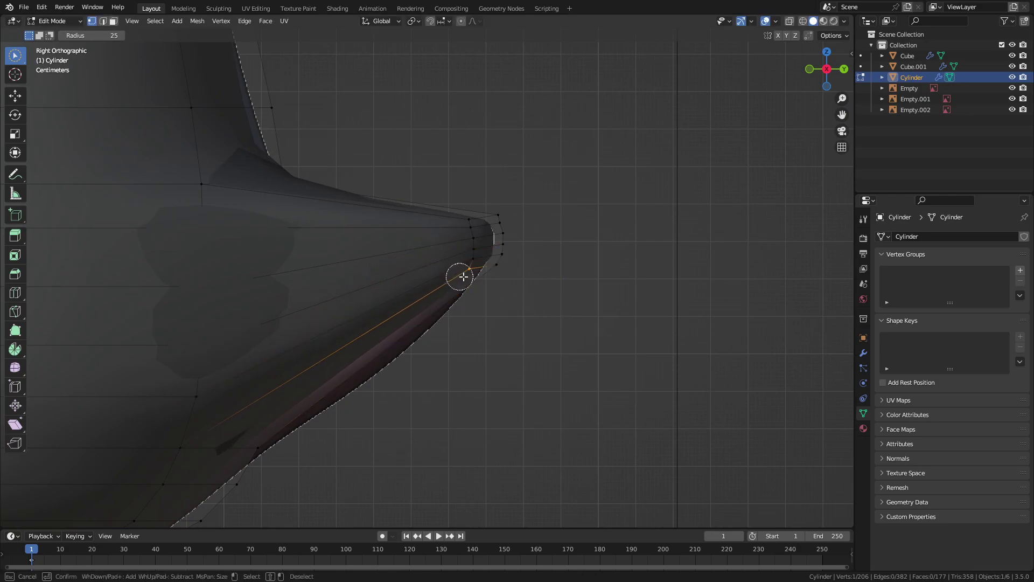
{"action": "left_click", "coordinate": [460, 276]}
{"action": "key", "text": "g"}
{"action": "key", "text": "g"}
{"action": "key", "text": "Escape"}
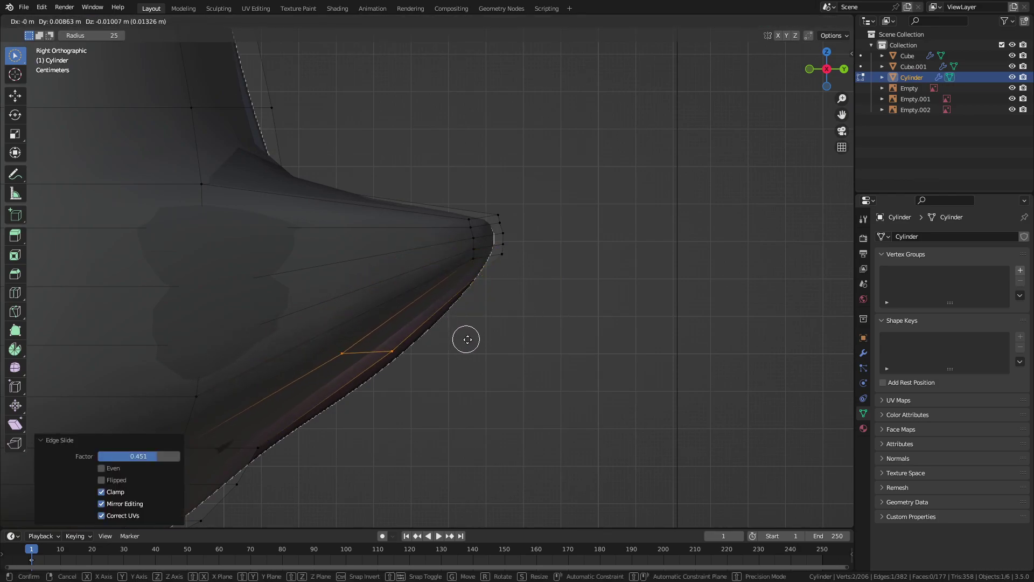
{"action": "key", "text": "g"}
{"action": "left_click", "coordinate": [482, 355]}
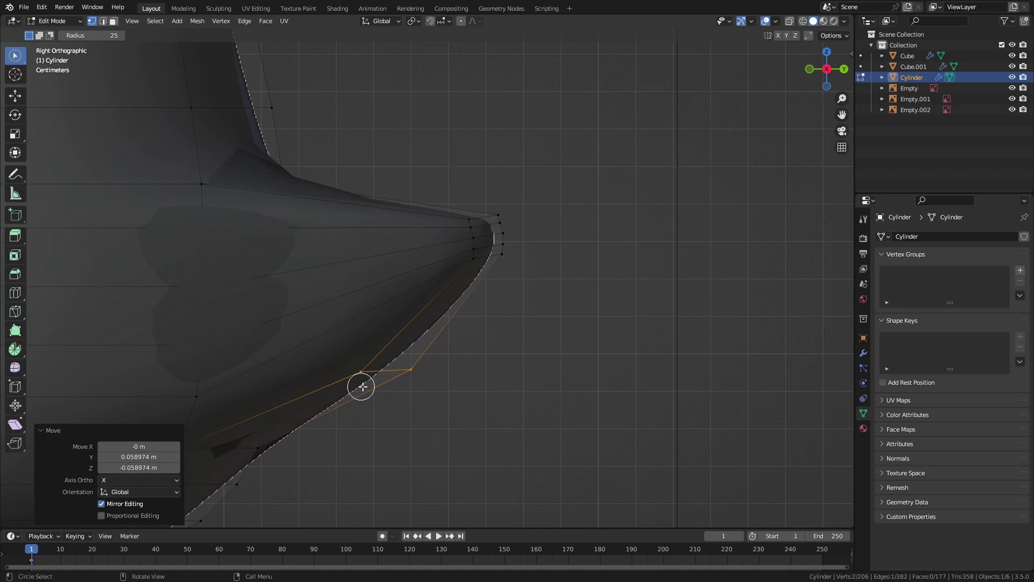
Move the edge further down-left and shift an underside vertex to smooth the curve
{"action": "key", "text": "g"}
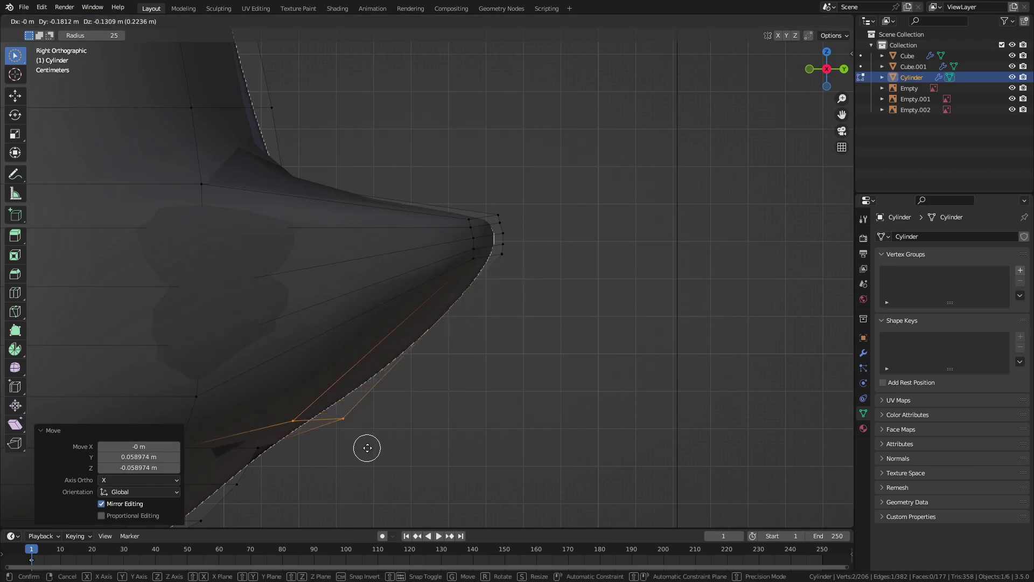
{"action": "left_click", "coordinate": [370, 447]}
{"action": "middle_click_drag", "start_coordinate": [372, 447], "coordinate": [509, 287], "text": "shift"}
{"action": "scroll", "coordinate": [509, 287], "scroll_direction": "up", "scroll_amount": 4}
{"action": "left_click", "coordinate": [359, 281]}
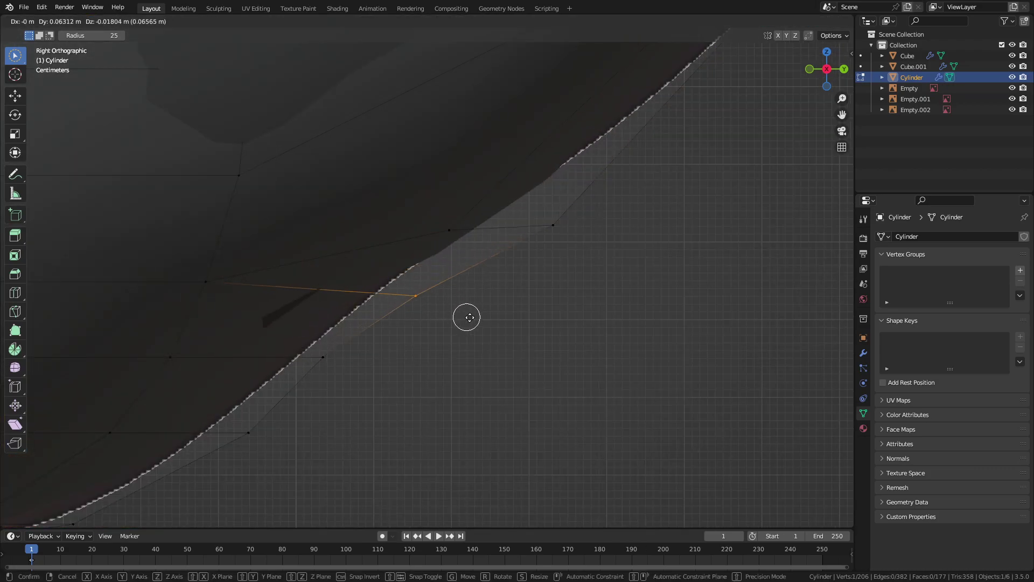
{"action": "key", "text": "g"}
{"action": "left_click", "coordinate": [467, 321]}
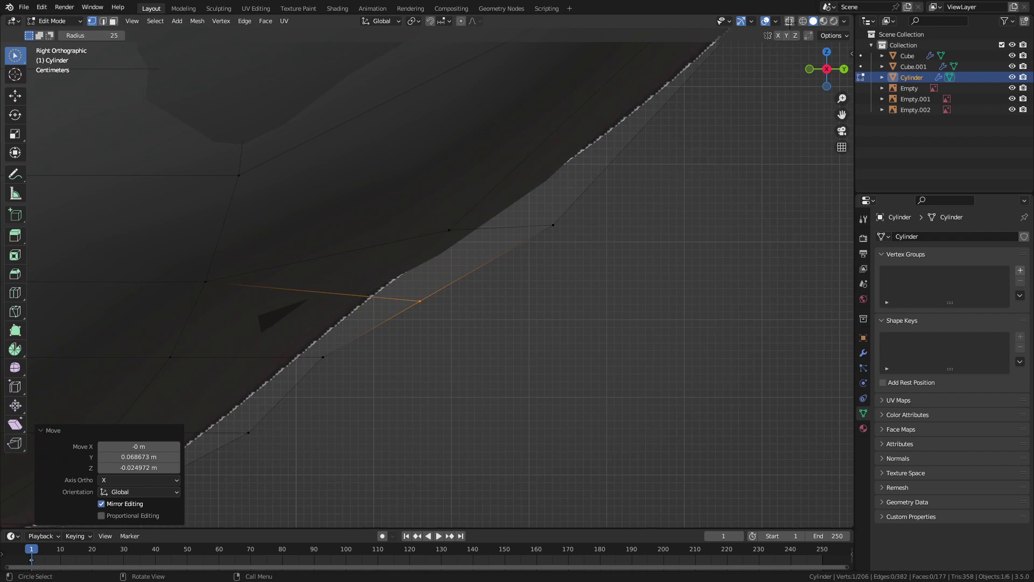
Move the next underside vertex onto the reference body outline to tighten the curve
{"action": "key", "text": "g"}
{"action": "key", "text": "Escape"}
{"action": "left_click", "coordinate": [322, 358]}
{"action": "key", "text": "g"}
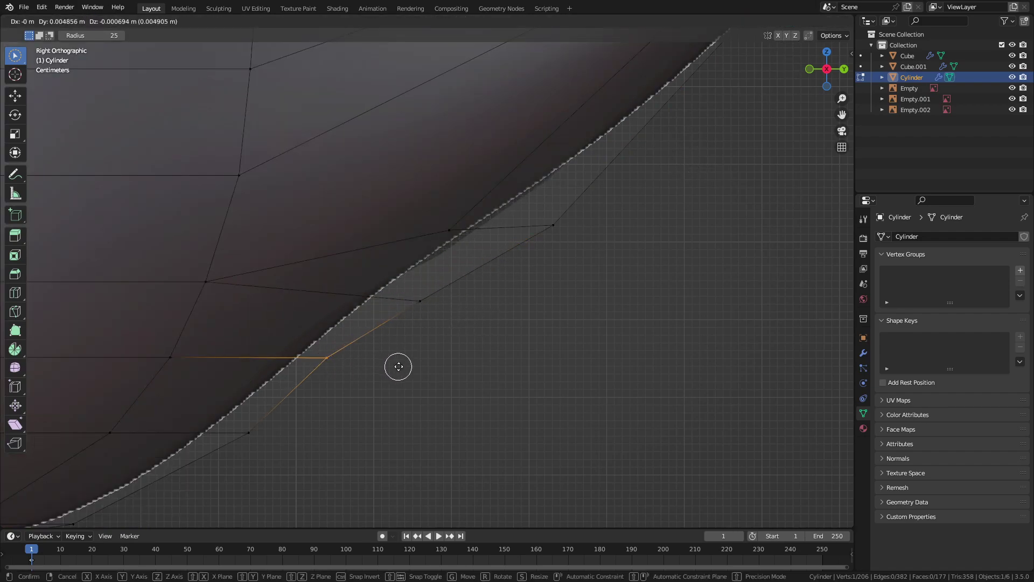
{"action": "left_click", "coordinate": [405, 299]}
{"action": "key", "text": "g"}
{"action": "left_click", "coordinate": [415, 298]}
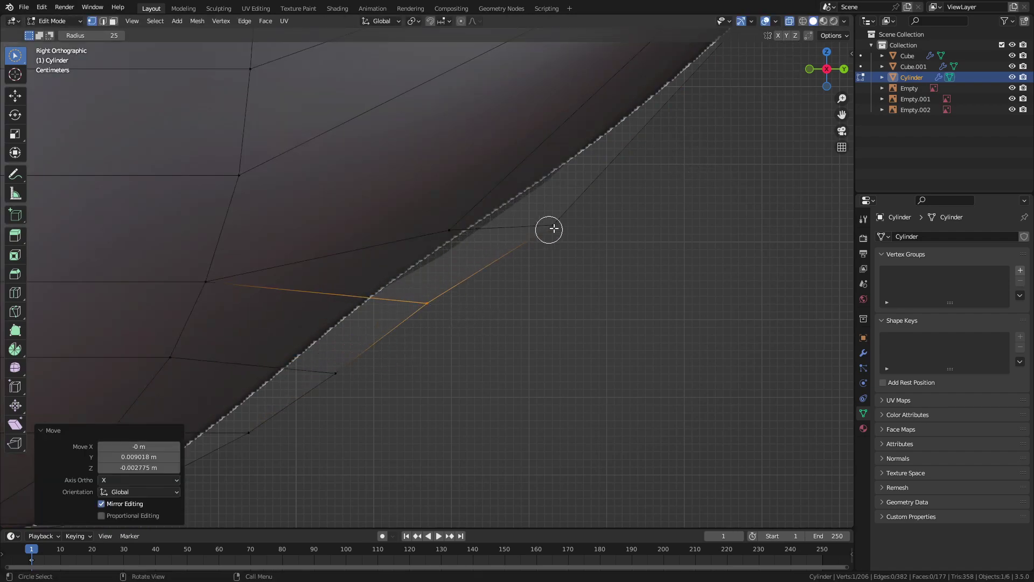
{"action": "key", "text": "g"}
{"action": "left_click", "coordinate": [652, 205]}
Move the two vertices below the tip down-left and pull the tip vertex outward
{"action": "scroll", "coordinate": [595, 260], "scroll_direction": "down", "scroll_amount": 3}
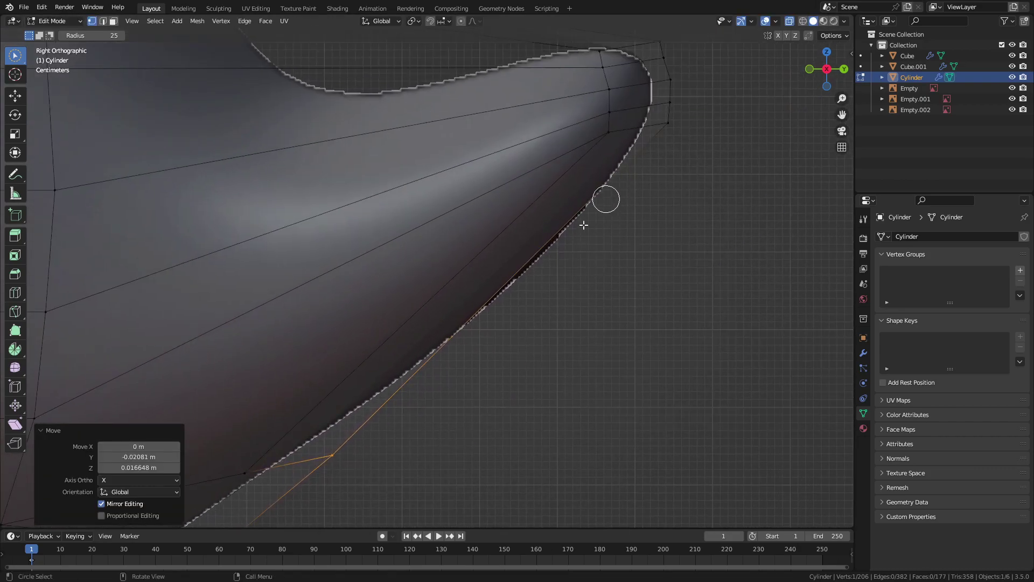
{"action": "left_click_drag", "start_coordinate": [613, 139], "coordinate": [676, 136]}
{"action": "key", "text": "g"}
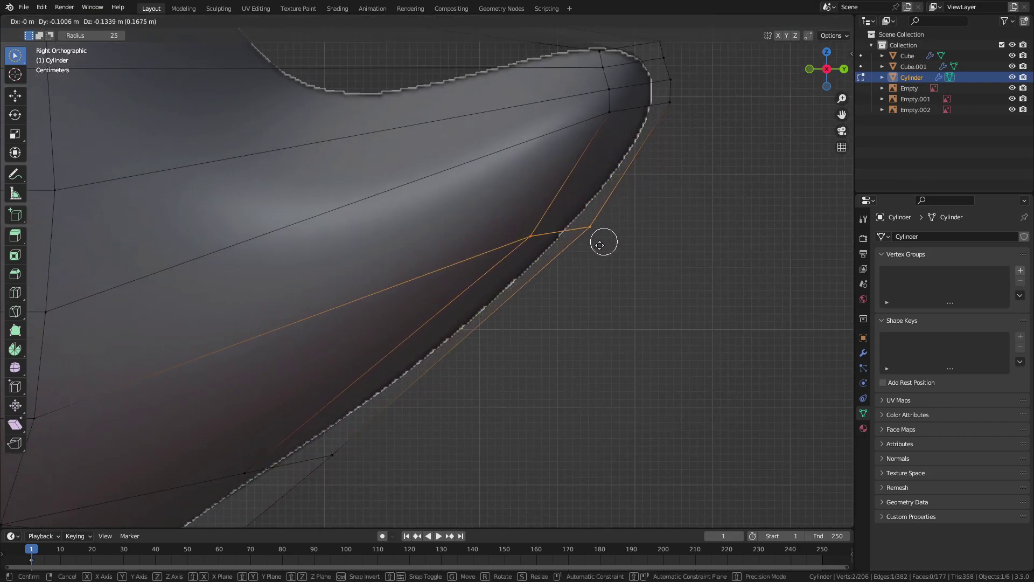
{"action": "left_click", "coordinate": [563, 291]}
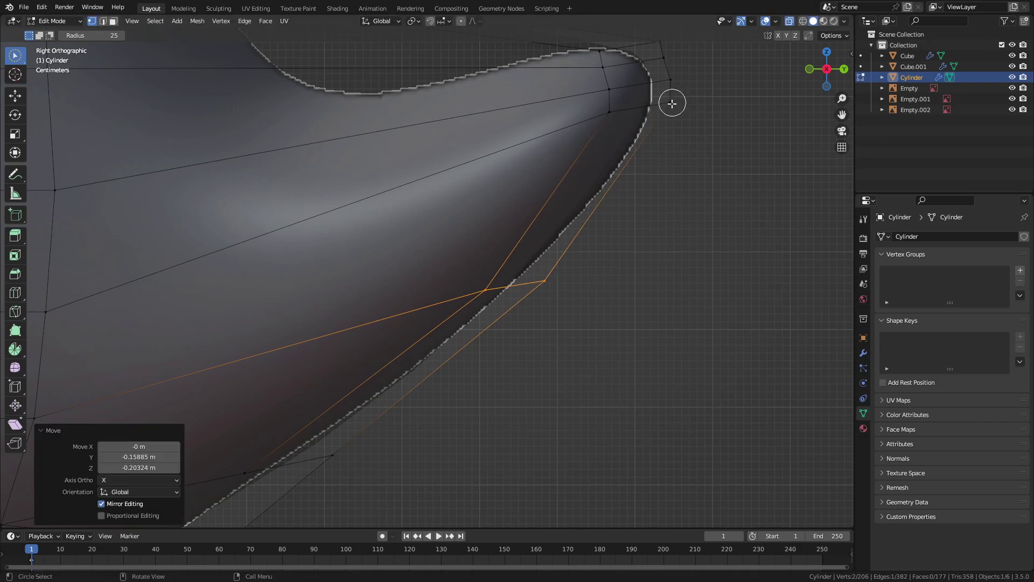
{"action": "left_click", "coordinate": [673, 103]}
{"action": "key", "text": "g"}
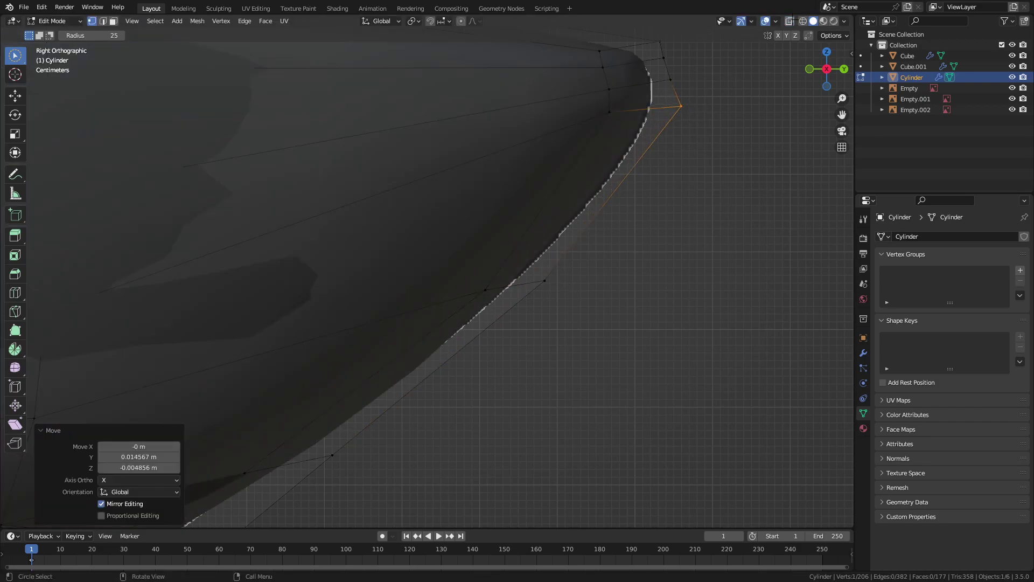
Delete the material slots from Cylinder and Cube.001, then reselect the Cylinder body
{"action": "left_click", "coordinate": [864, 429]}
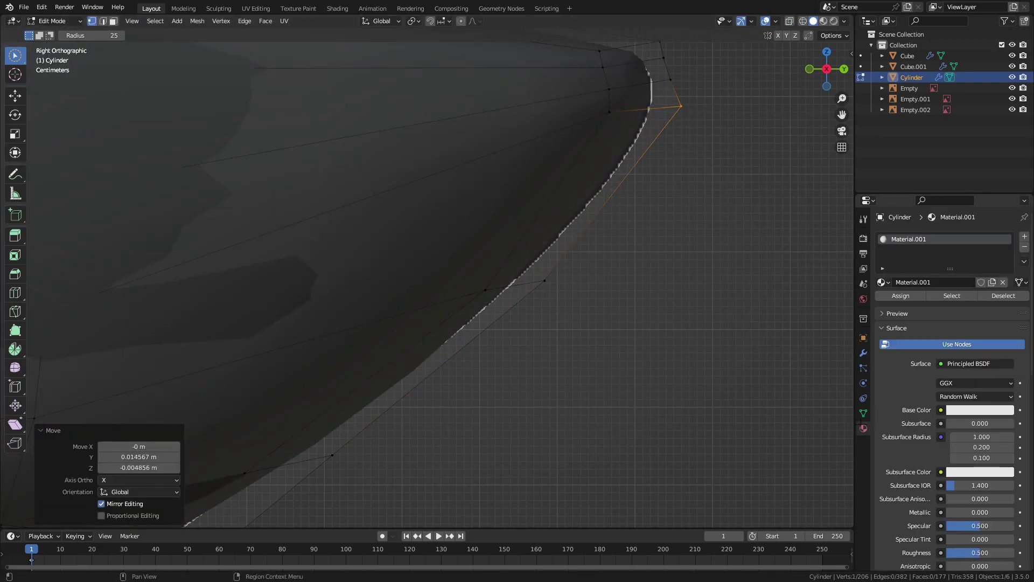
{"action": "left_click", "coordinate": [1024, 247]}
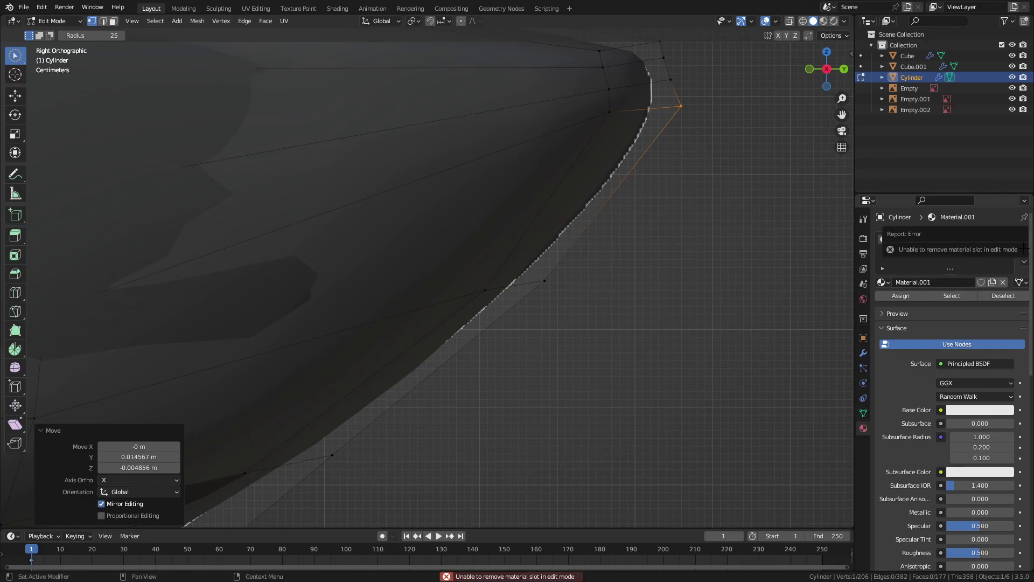
{"action": "key", "text": "Tab"}
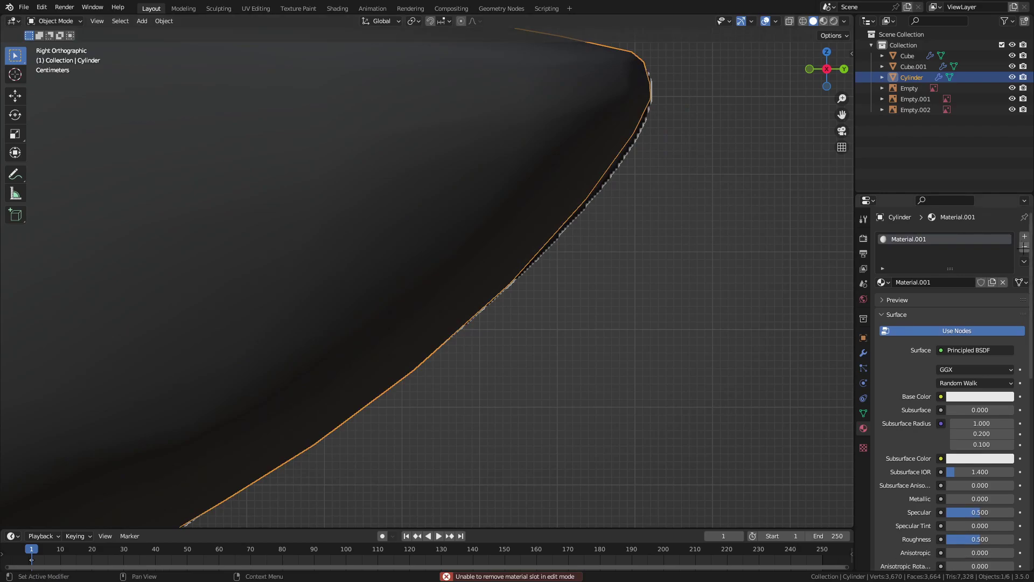
{"action": "left_click", "coordinate": [1024, 247]}
{"action": "left_click", "coordinate": [991, 66]}
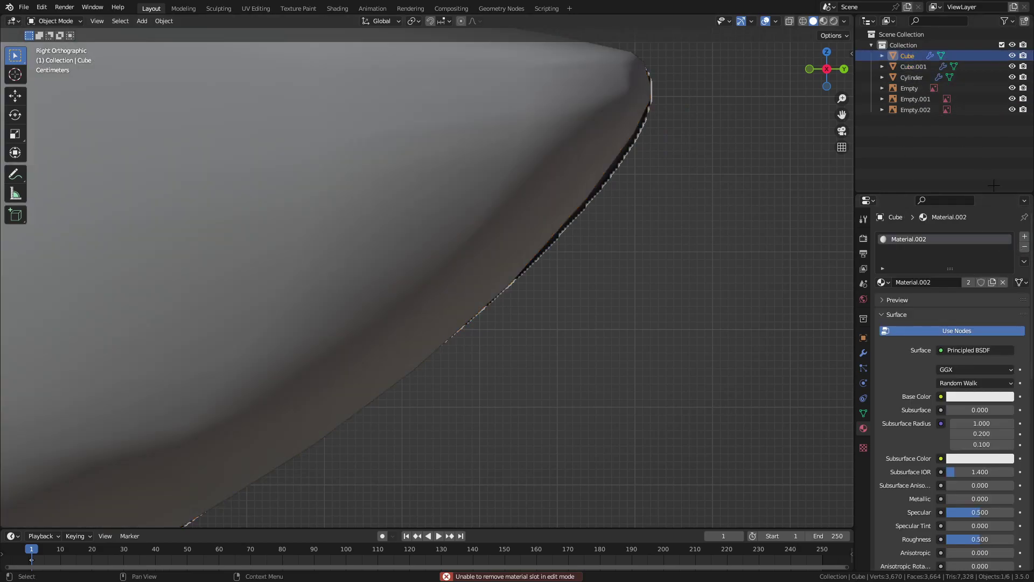
{"action": "left_click", "coordinate": [975, 67]}
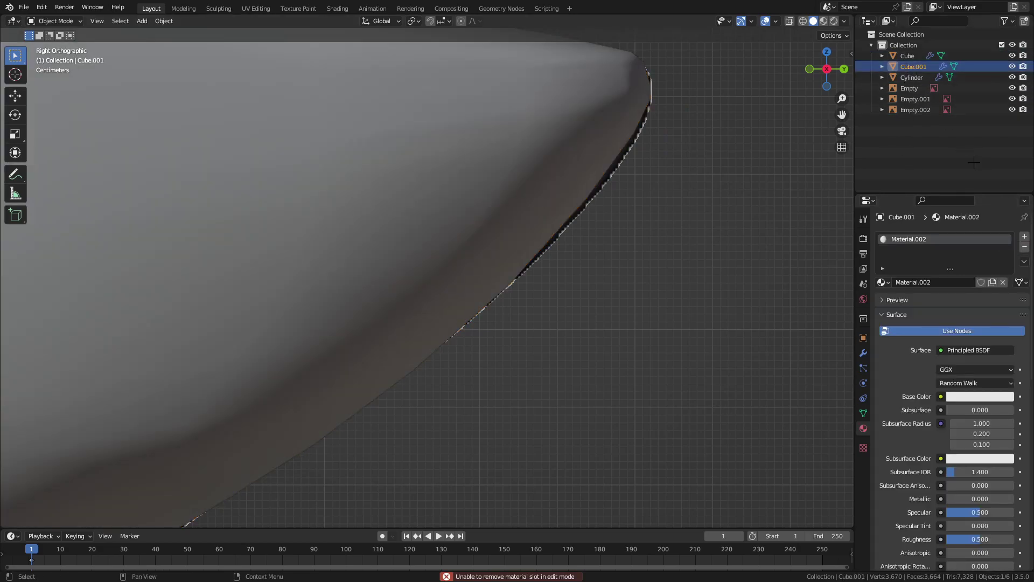
{"action": "left_click", "coordinate": [1024, 247]}
{"action": "key", "text": "ctrl+Tab"}
{"action": "left_click", "coordinate": [531, 157]}
In Edit Mode, nudge the tail-tip vertex and an underside vertex into new positions
{"action": "key", "text": "Tab"}
{"action": "key", "text": "c"}
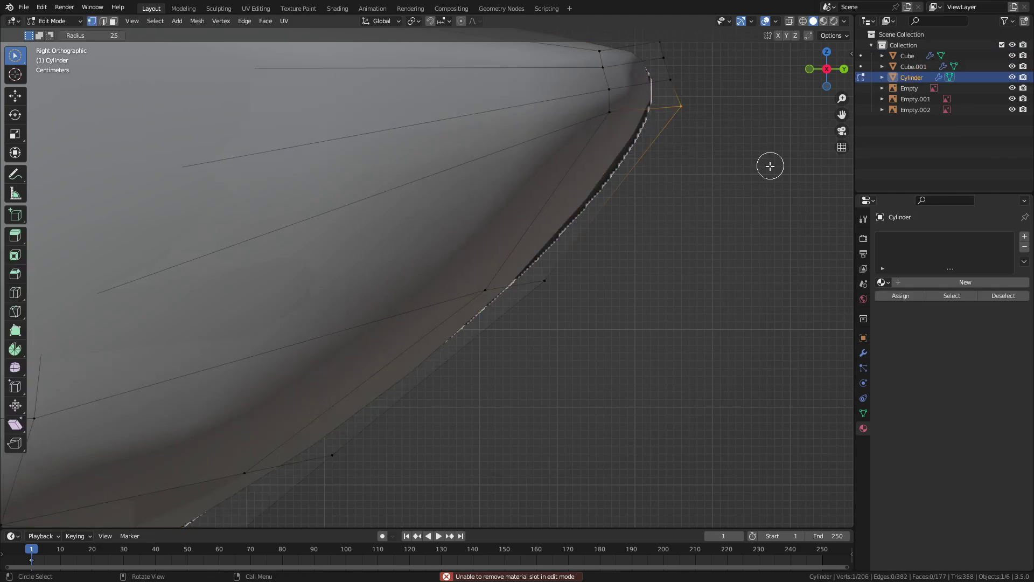
{"action": "key", "text": "g"}
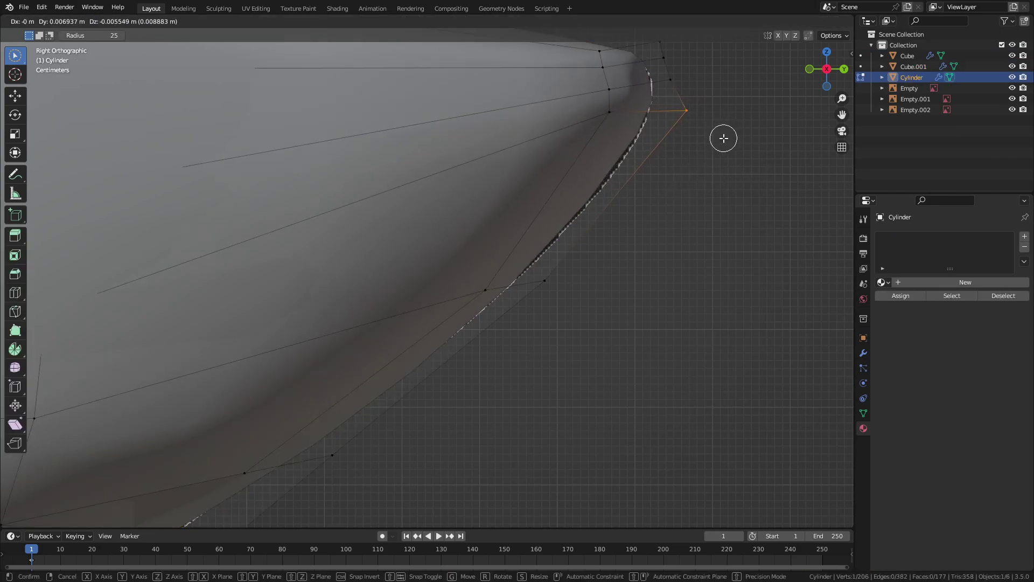
{"action": "left_click", "coordinate": [723, 136]}
{"action": "left_click", "coordinate": [550, 284]}
{"action": "key", "text": "g"}
{"action": "left_click", "coordinate": [560, 285]}
Add an extra edge loop around the body near the tail and slide it into place
{"action": "key", "text": "ctrl+r"}
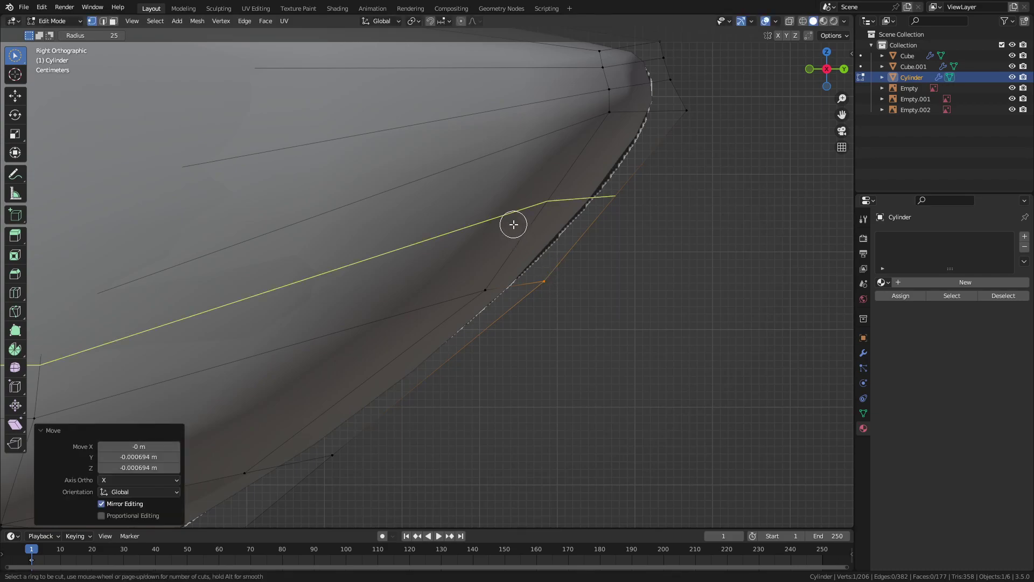
{"action": "left_click", "coordinate": [512, 223]}
{"action": "left_click", "coordinate": [614, 196]}
{"action": "key", "text": "g"}
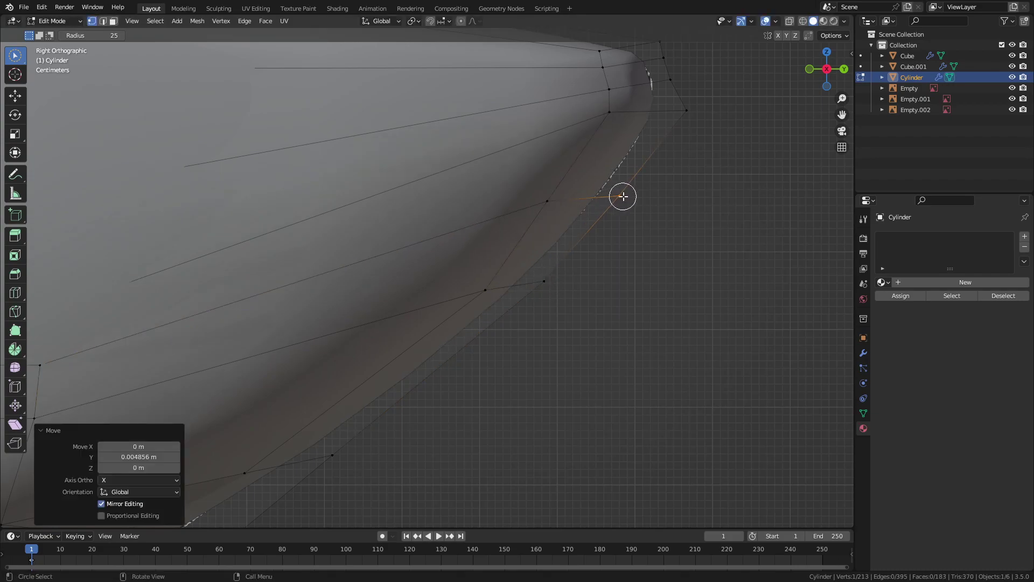
{"action": "scroll", "coordinate": [619, 193], "scroll_direction": "down", "scroll_amount": 3}
{"action": "mouse_move", "coordinate": [554, 238]}
{"action": "middle_mouse_down"}
{"action": "mouse_move", "coordinate": [531, 243]}
{"action": "mouse_move", "coordinate": [537, 249]}
{"action": "mouse_move", "coordinate": [842, 65]}
{"action": "middle_mouse_up"}
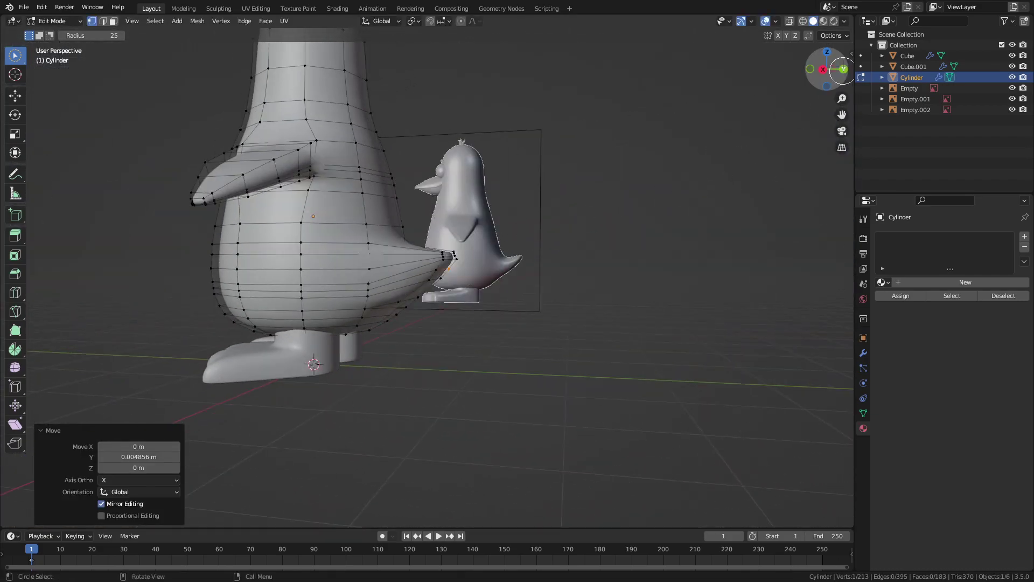
In side view, slide and move the edge near the tail tip to sharpen the point
{"action": "left_click", "coordinate": [823, 69]}
{"action": "scroll", "coordinate": [575, 205], "scroll_direction": "up", "scroll_amount": 8}
{"action": "scroll", "coordinate": [584, 266], "scroll_direction": "up", "scroll_amount": 2}
{"action": "scroll", "coordinate": [582, 221], "scroll_direction": "up", "scroll_amount": 2}
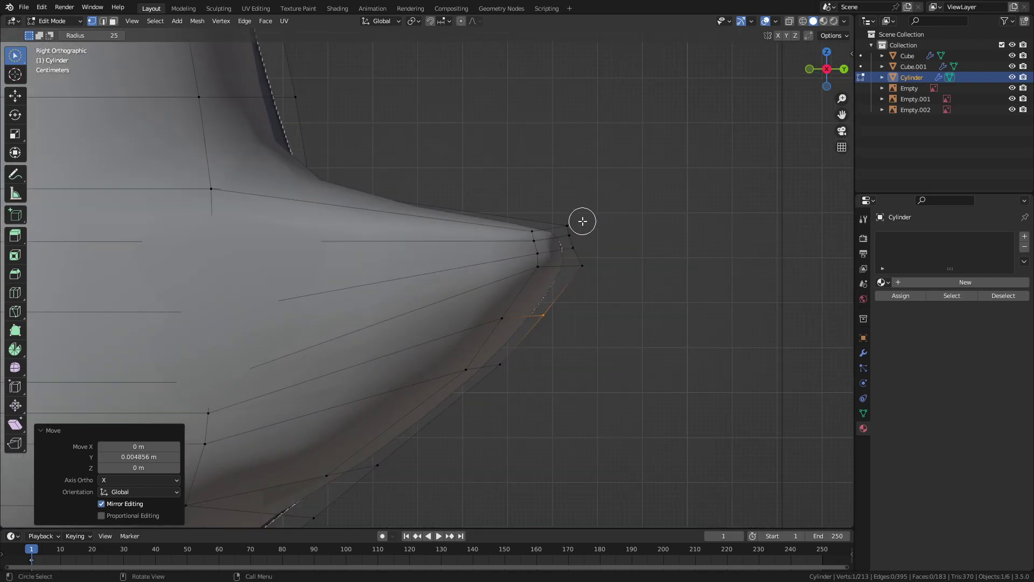
{"action": "scroll", "coordinate": [586, 203], "scroll_direction": "up", "scroll_amount": 2}
{"action": "left_click", "coordinate": [612, 196]}
{"action": "key", "text": "g"}
{"action": "key", "text": "g"}
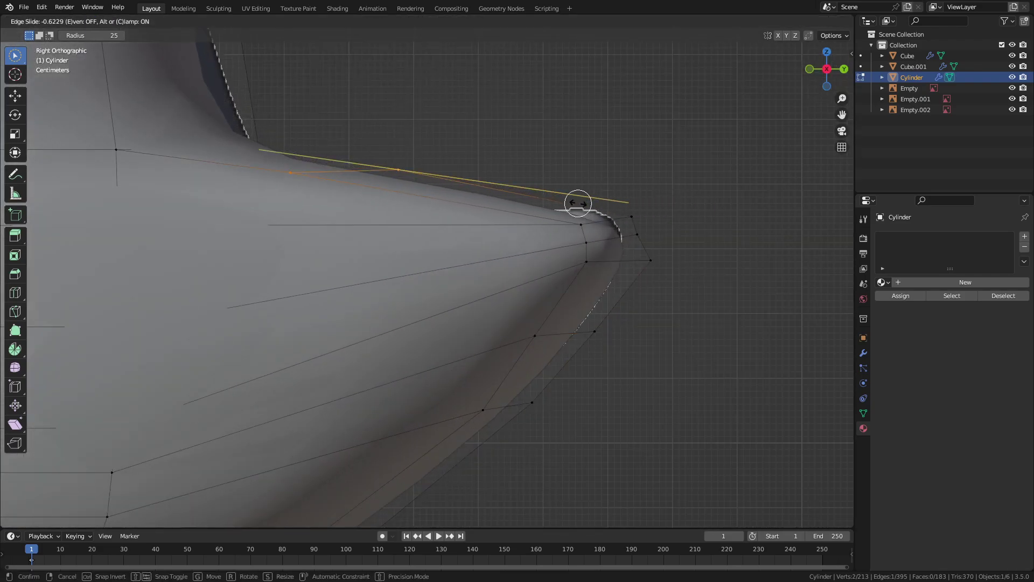
{"action": "left_click", "coordinate": [584, 205]}
{"action": "key", "text": "g"}
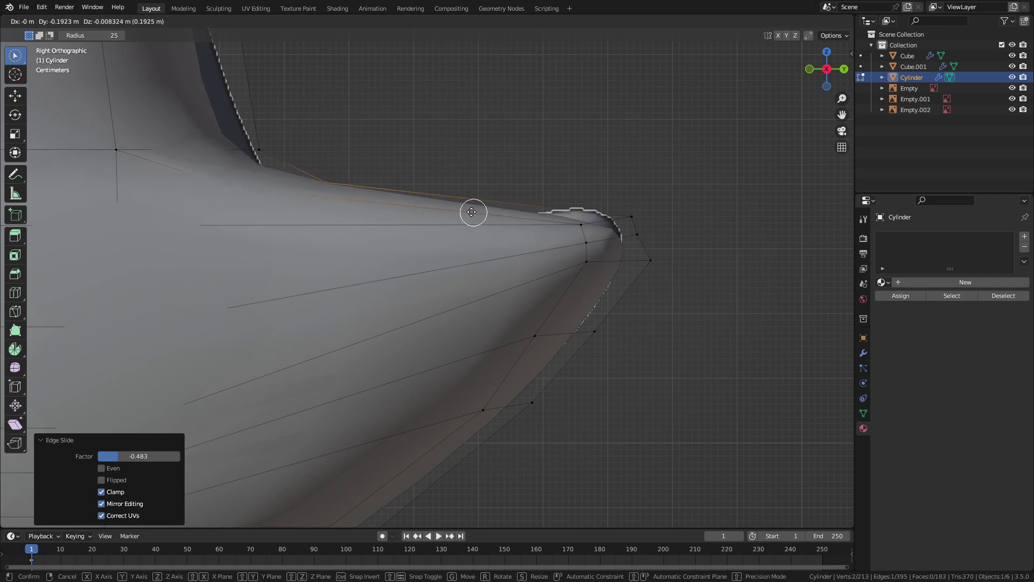
{"action": "left_click", "coordinate": [467, 237]}
Adjust an upper-edge and a lower tail vertex, then orbit to check the tail
{"action": "scroll", "coordinate": [484, 224], "scroll_direction": "down", "scroll_amount": 2}
{"action": "middle_click_drag", "start_coordinate": [485, 223], "coordinate": [535, 337], "text": "shift"}
{"action": "left_click", "coordinate": [323, 224]}
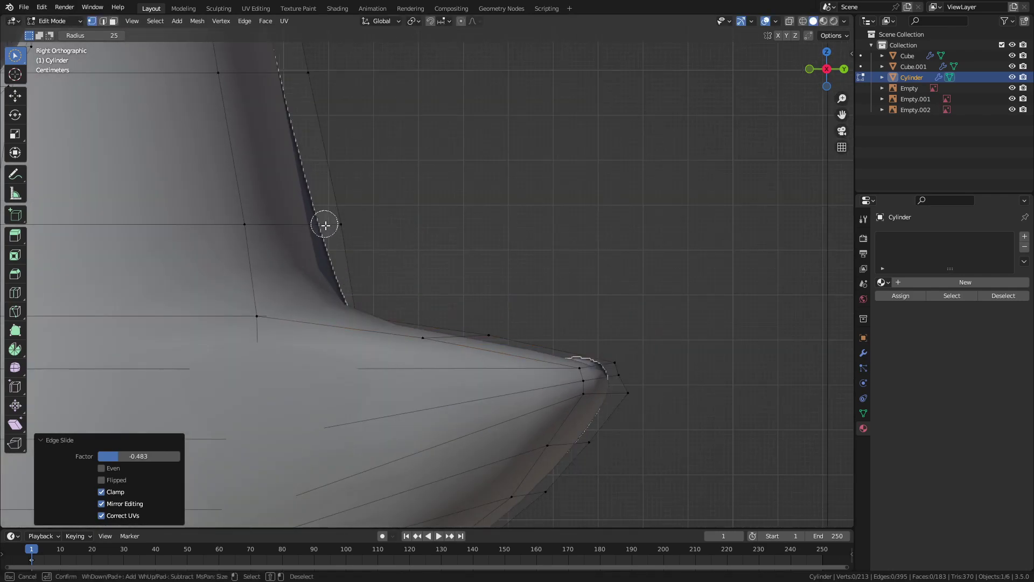
{"action": "key", "text": "g"}
{"action": "left_click", "coordinate": [362, 230]}
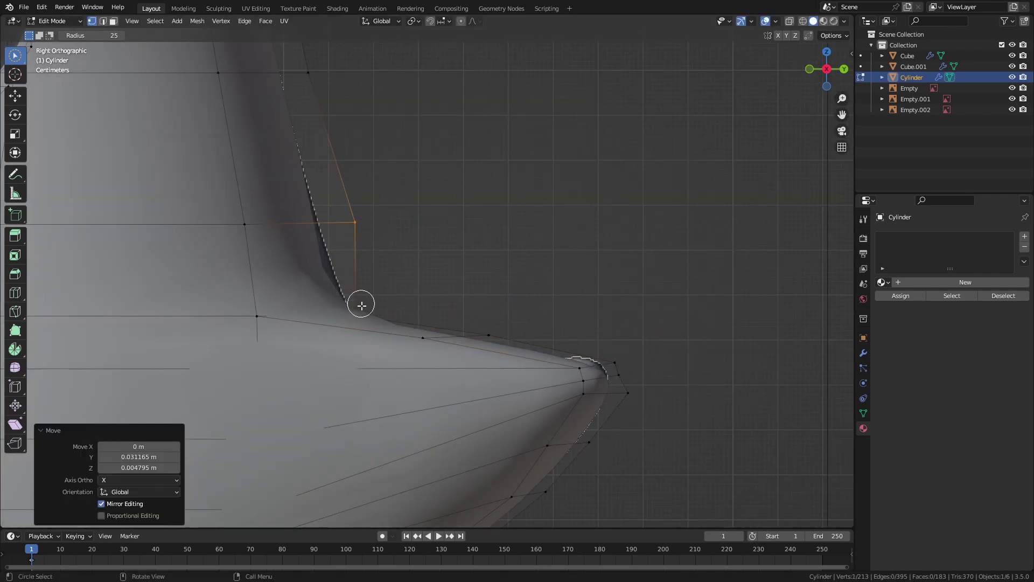
{"action": "left_click", "coordinate": [355, 304]}
{"action": "key", "text": "g"}
{"action": "left_click", "coordinate": [408, 300]}
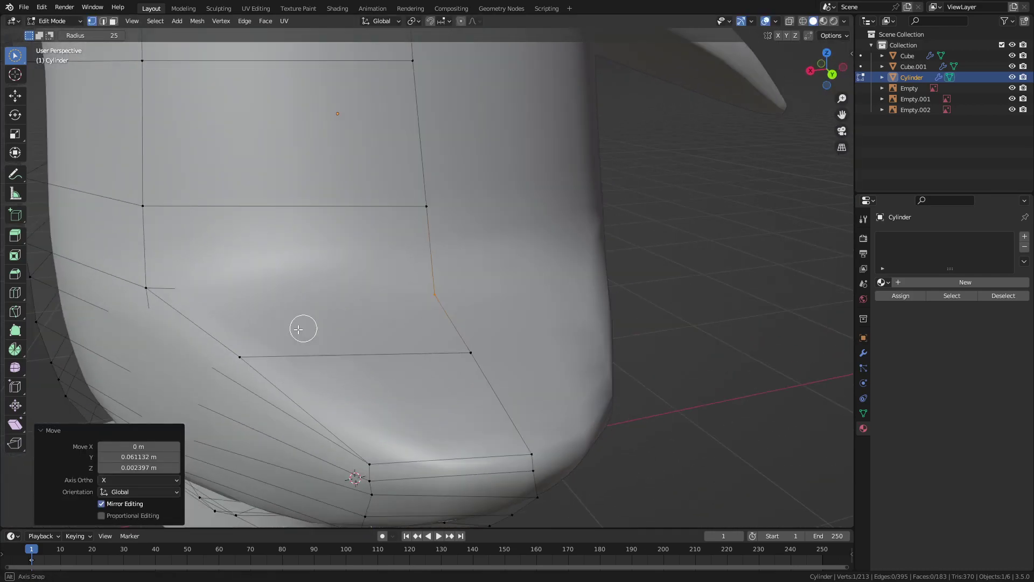
{"action": "middle_click_drag", "start_coordinate": [300, 328], "coordinate": [635, 387]}
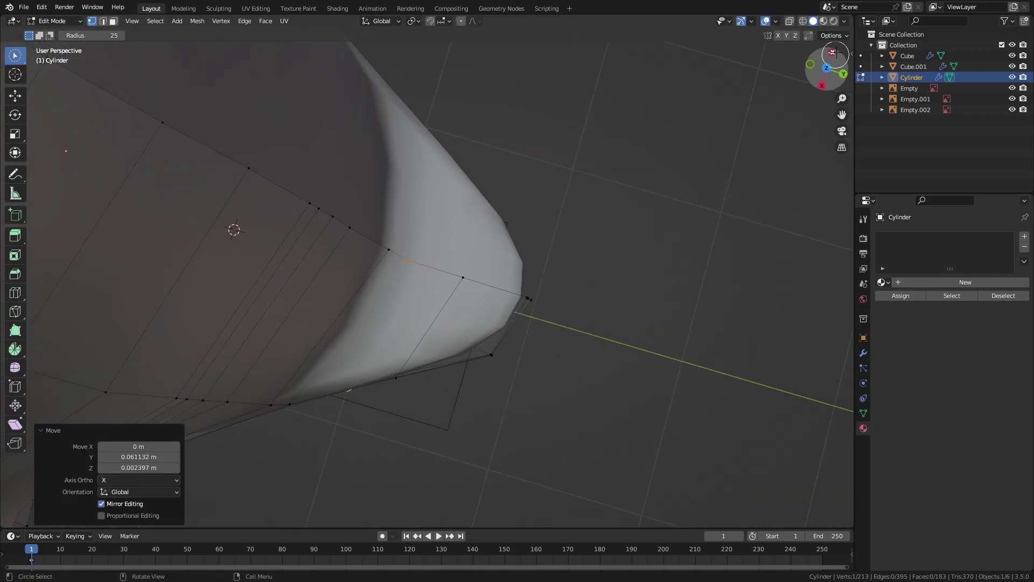
{"action": "middle_click_drag", "start_coordinate": [575, 325], "coordinate": [621, 208]}
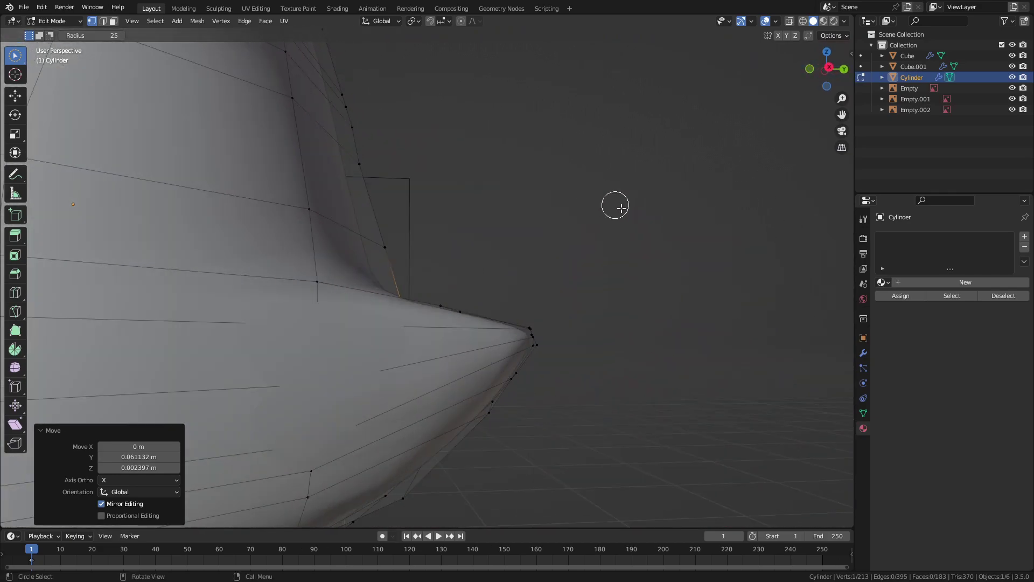
In Top view, pull two tail outline vertices inward to narrow the tail
{"action": "left_click", "coordinate": [826, 52]}
{"action": "key", "text": "ctrl+r"}
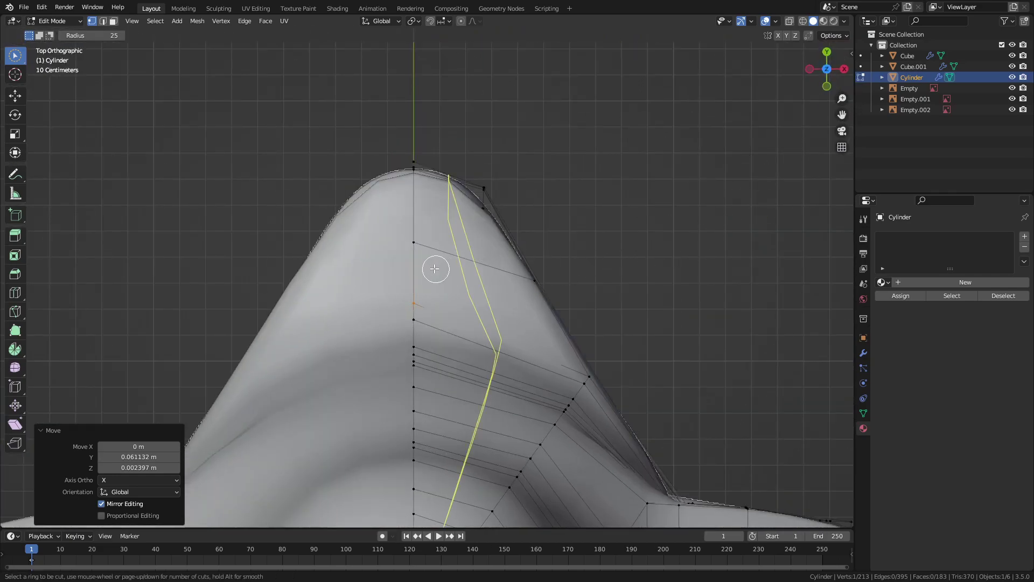
{"action": "key", "text": "Escape"}
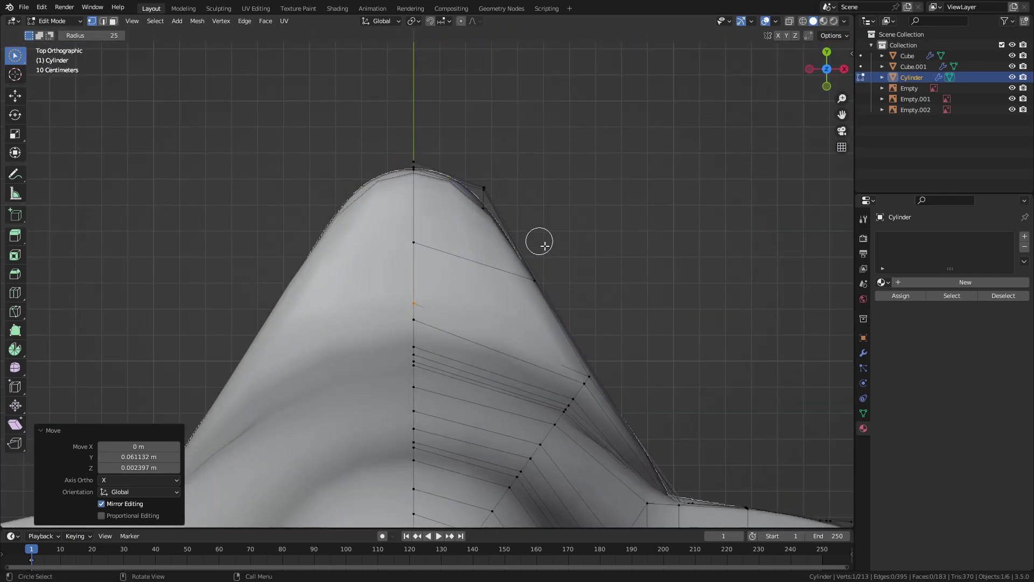
{"action": "left_click", "coordinate": [532, 276]}
{"action": "scroll", "coordinate": [635, 273], "scroll_direction": "up", "scroll_amount": 4}
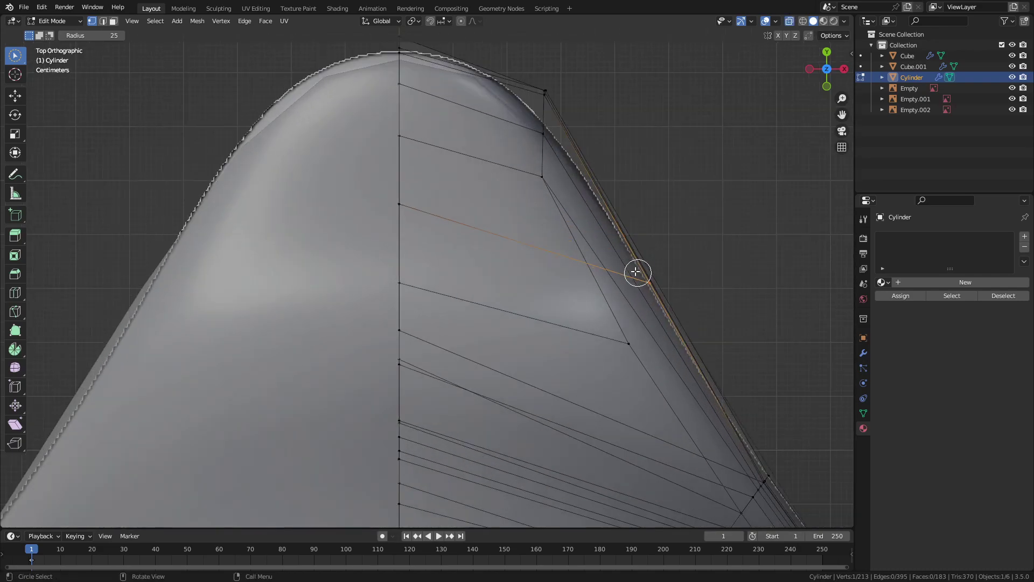
{"action": "left_click", "coordinate": [614, 324], "text": "shift"}
{"action": "key", "text": "g"}
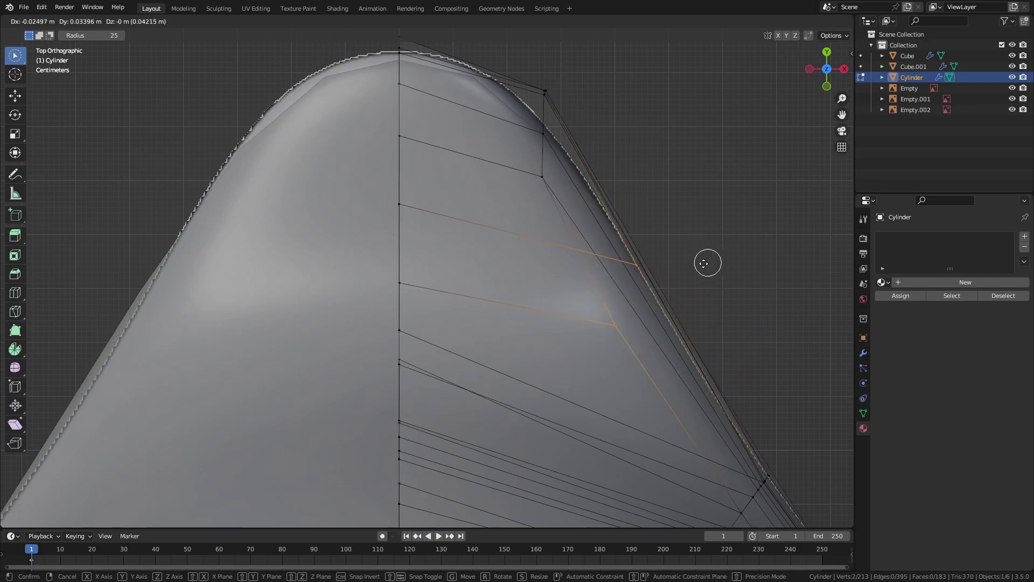
{"action": "left_click", "coordinate": [646, 283]}
Orbit beneath the tail to inspect it and select a single vertex near the tail
{"action": "middle_click_drag", "start_coordinate": [657, 282], "coordinate": [522, 166]}
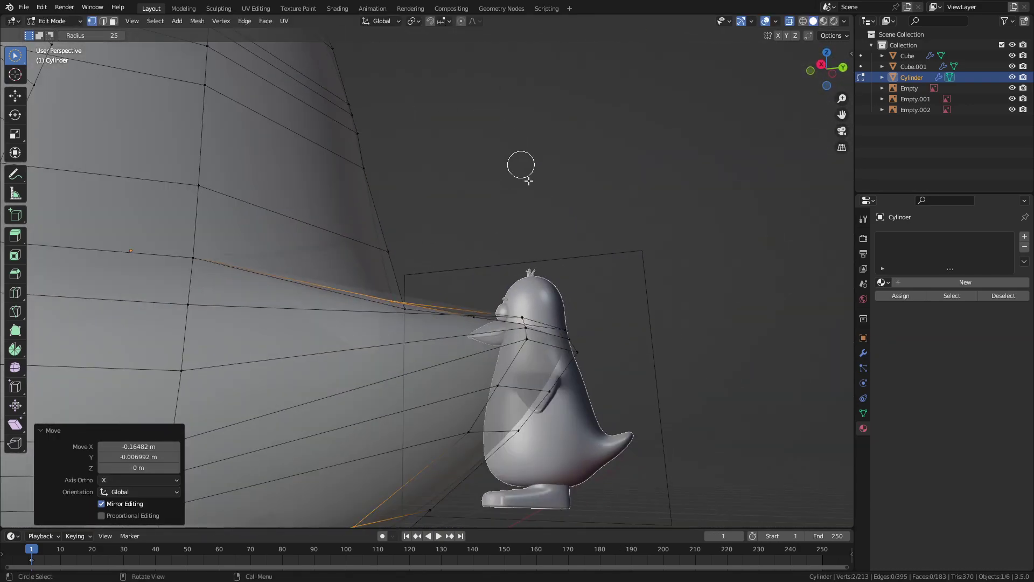
{"action": "scroll", "coordinate": [487, 283], "scroll_direction": "up", "scroll_amount": 5}
{"action": "mouse_move", "coordinate": [487, 283]}
{"action": "middle_mouse_down"}
{"action": "mouse_move", "coordinate": [457, 300]}
{"action": "mouse_move", "coordinate": [564, 226]}
{"action": "middle_mouse_up"}
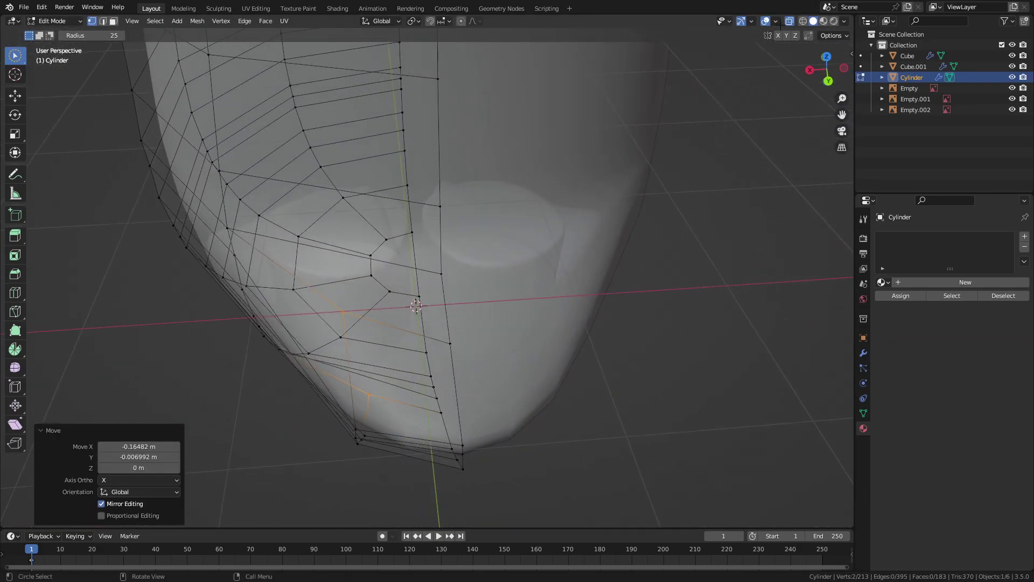
{"action": "mouse_move", "coordinate": [416, 305]}
{"action": "middle_mouse_down"}
{"action": "mouse_move", "coordinate": [628, 201]}
{"action": "mouse_move", "coordinate": [670, 145]}
{"action": "mouse_move", "coordinate": [655, 108]}
{"action": "mouse_move", "coordinate": [586, 224]}
{"action": "mouse_move", "coordinate": [468, 309]}
{"action": "middle_mouse_up"}
{"action": "scroll", "coordinate": [586, 224], "scroll_direction": "down", "scroll_amount": 5}
{"action": "scroll", "coordinate": [486, 366], "scroll_direction": "up", "scroll_amount": 3}
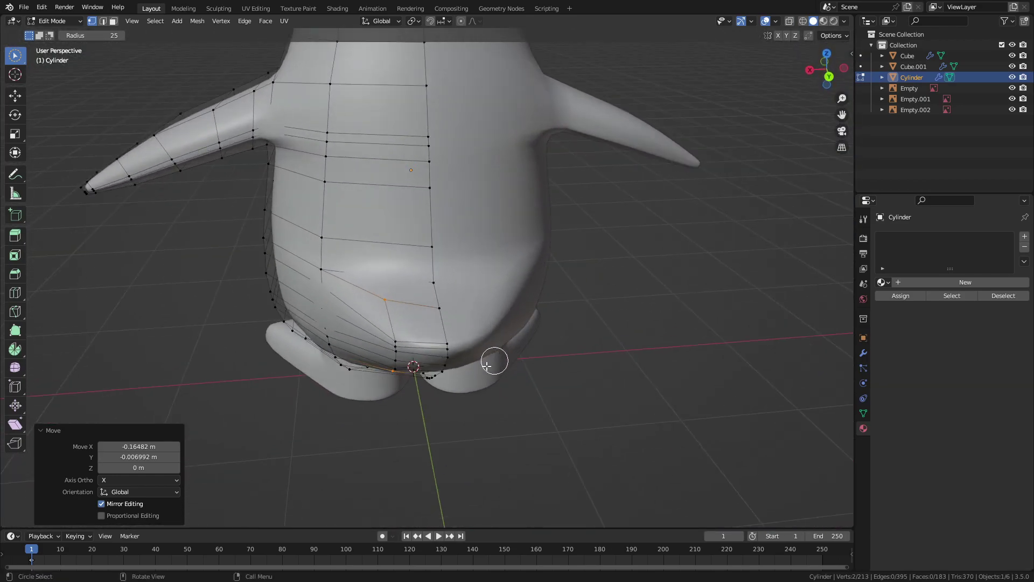
{"action": "scroll", "coordinate": [480, 345], "scroll_direction": "up", "scroll_amount": 3}
{"action": "scroll", "coordinate": [495, 347], "scroll_direction": "up", "scroll_amount": 3}
{"action": "left_click", "coordinate": [547, 374]}
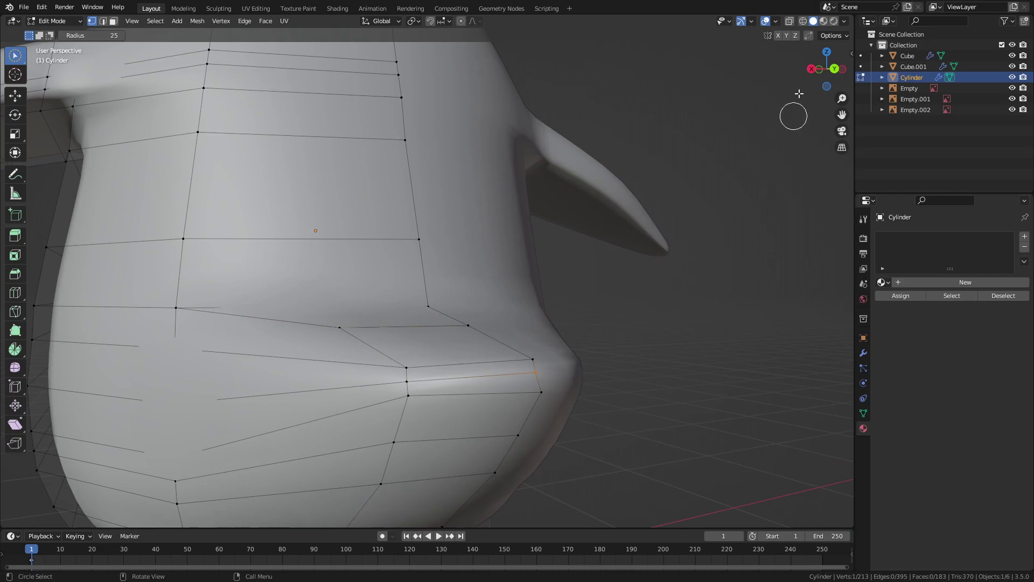
In Right Orthographic view, move the selected tail vertex down in two adjustments
{"action": "left_click", "coordinate": [817, 69]}
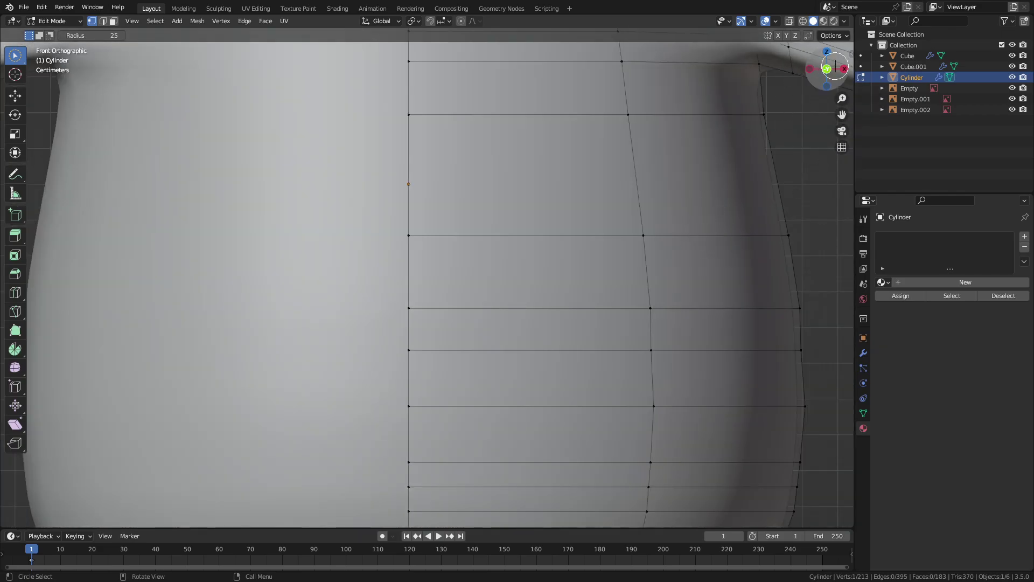
{"action": "left_click", "coordinate": [844, 69]}
{"action": "key", "text": "g"}
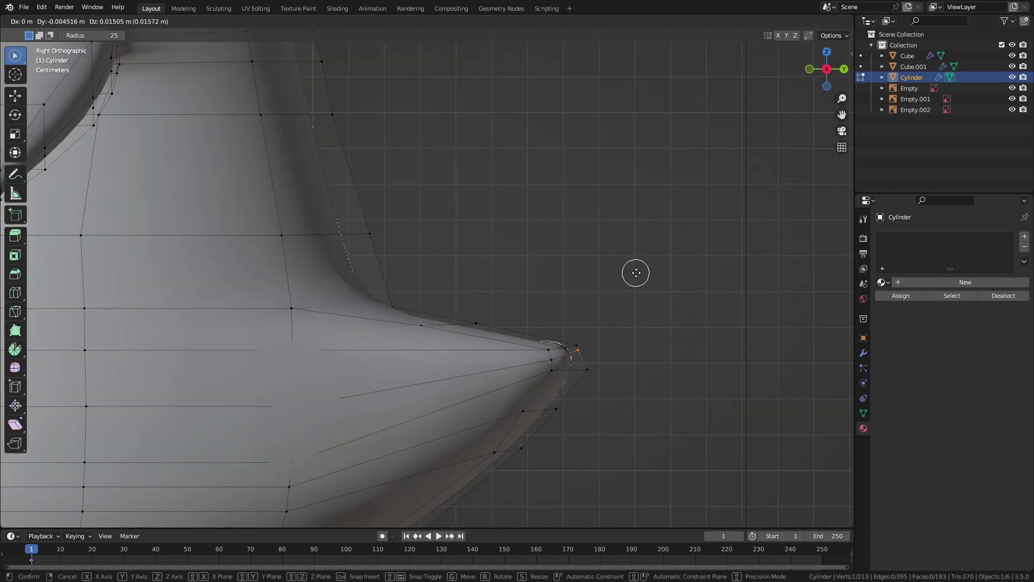
{"action": "left_click", "coordinate": [629, 288]}
{"action": "key", "text": "g"}
{"action": "left_click", "coordinate": [572, 319]}
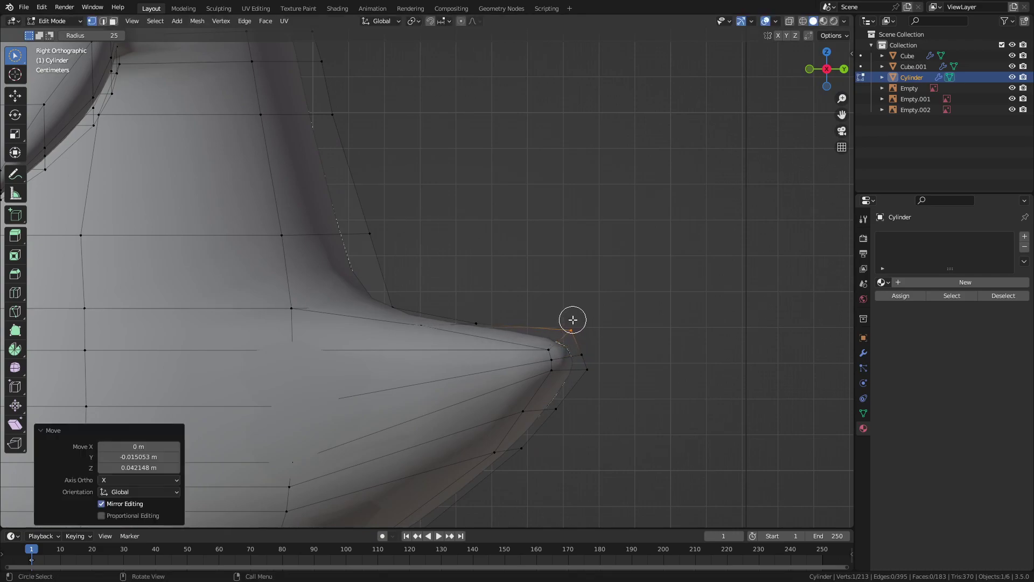
Reposition the tail-tip vertex twice to smooth the curve, then return to Object Mode
{"action": "key", "text": "Escape"}
{"action": "key", "text": "g"}
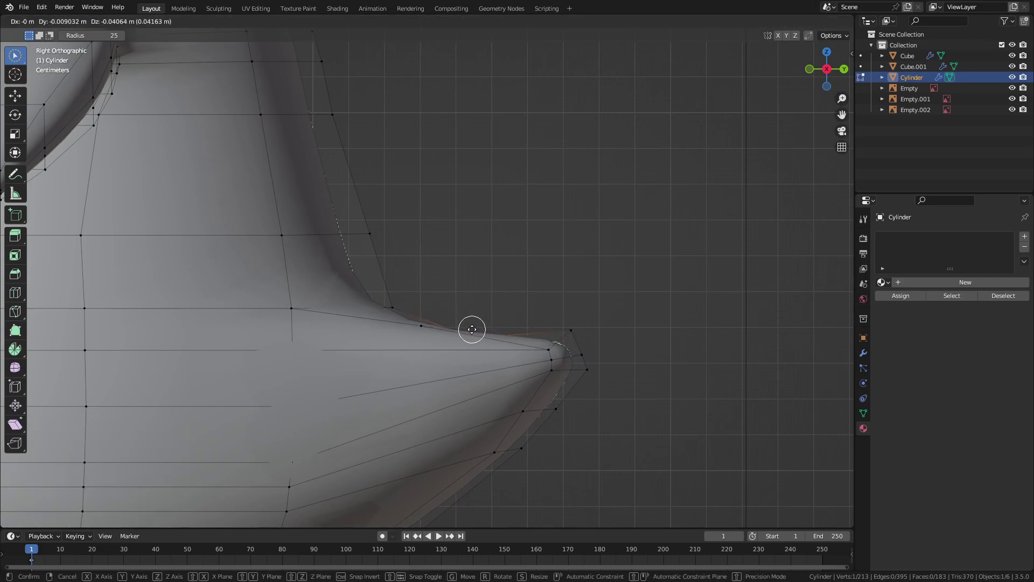
{"action": "left_click", "coordinate": [472, 321]}
{"action": "key", "text": "g"}
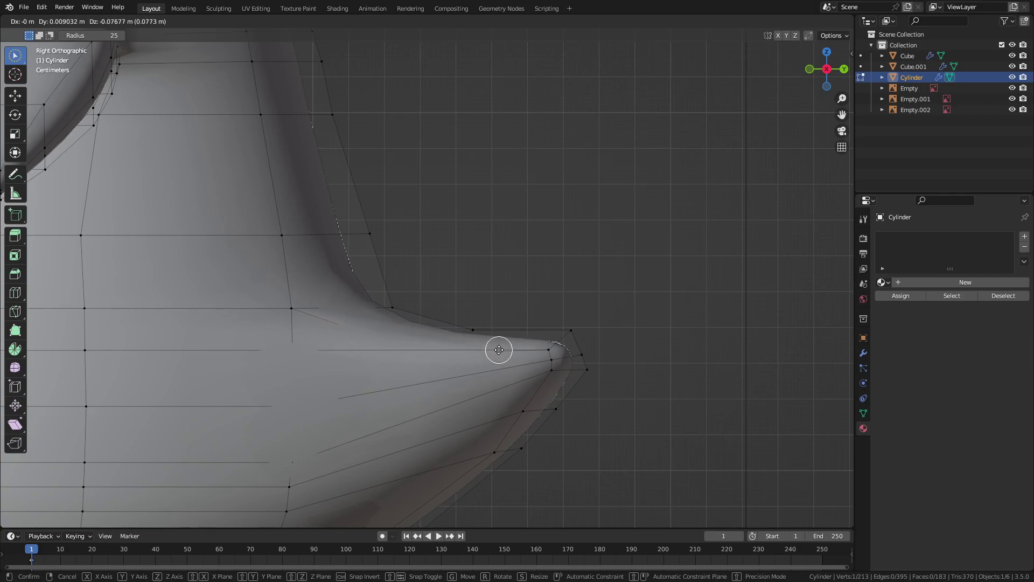
{"action": "left_click", "coordinate": [498, 350]}
{"action": "mouse_move", "coordinate": [499, 349]}
{"action": "middle_mouse_down"}
{"action": "mouse_move", "coordinate": [474, 342]}
{"action": "mouse_move", "coordinate": [386, 358]}
{"action": "mouse_move", "coordinate": [423, 386]}
{"action": "mouse_move", "coordinate": [524, 319]}
{"action": "middle_mouse_up"}
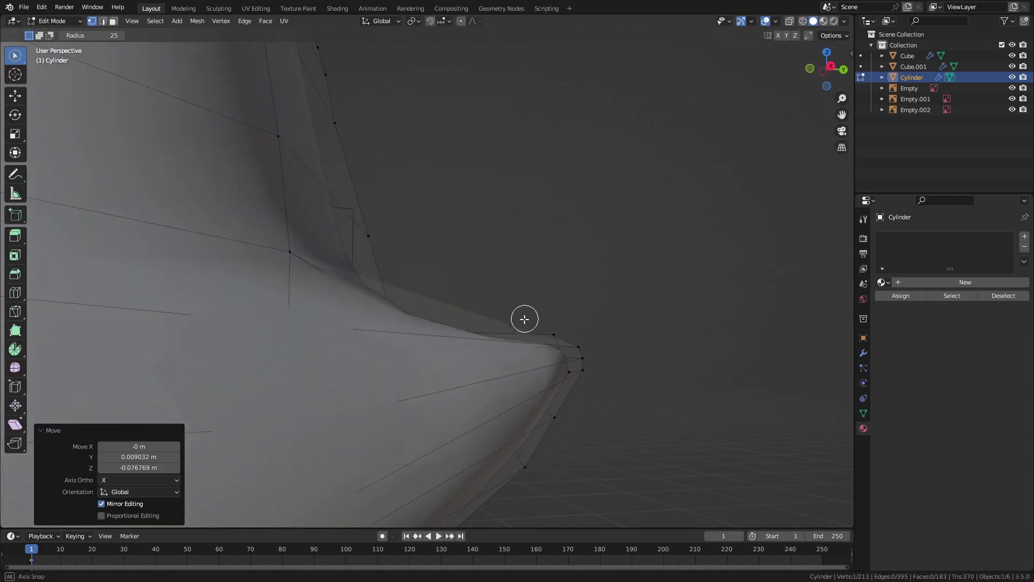
{"action": "scroll", "coordinate": [525, 319], "scroll_direction": "down", "scroll_amount": 5}
{"action": "scroll", "coordinate": [492, 351], "scroll_direction": "down", "scroll_amount": 3}
{"action": "middle_click_drag", "start_coordinate": [491, 350], "coordinate": [556, 344]}
{"action": "key", "text": "Tab"}
{"action": "mouse_move", "coordinate": [376, 342]}
{"action": "middle_mouse_down"}
{"action": "mouse_move", "coordinate": [328, 326]}
{"action": "mouse_move", "coordinate": [396, 263]}
{"action": "middle_mouse_up"}
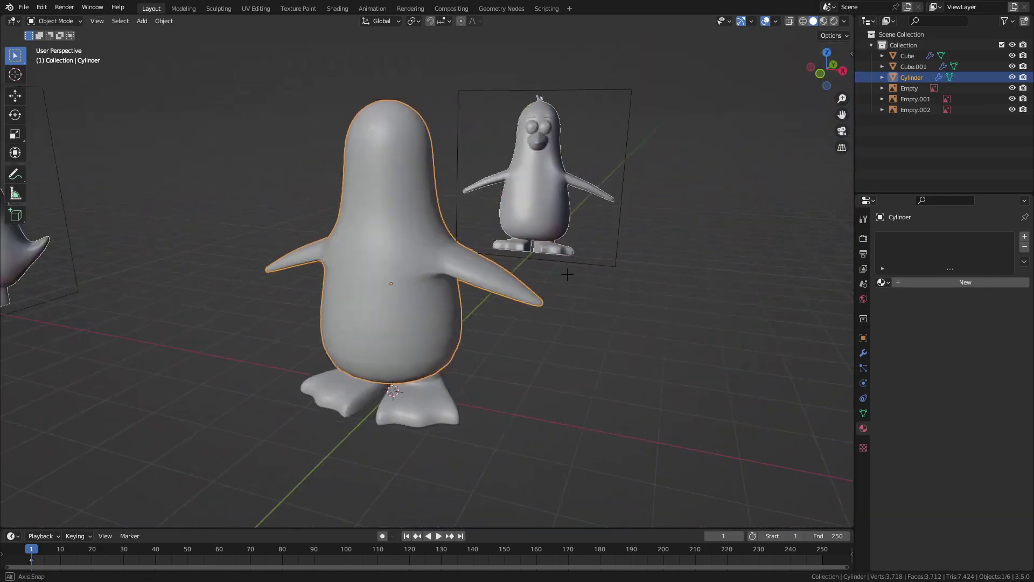
{"action": "middle_click_drag", "start_coordinate": [588, 275], "coordinate": [372, 171]}
{"action": "mouse_move", "coordinate": [494, 272]}
{"action": "middle_mouse_down"}
{"action": "mouse_move", "coordinate": [384, 281]}
{"action": "mouse_move", "coordinate": [614, 281]}
{"action": "middle_mouse_up"}
{"action": "scroll", "coordinate": [494, 268], "scroll_direction": "up", "scroll_amount": 2}
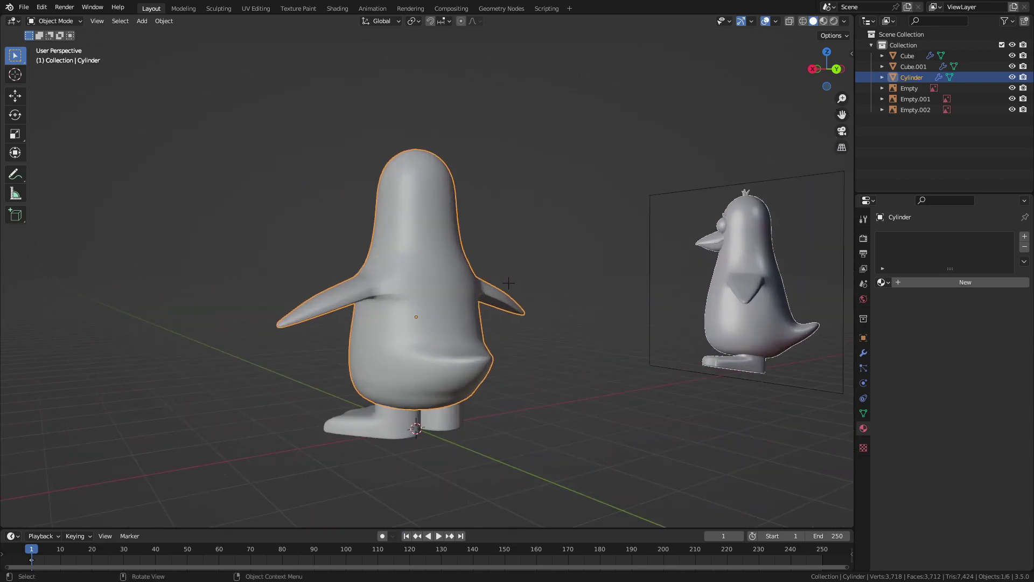
Move the selected tail vertices, then orbit the penguin in Object Mode to check them
{"action": "scroll", "coordinate": [614, 281], "scroll_direction": "up", "scroll_amount": 2}
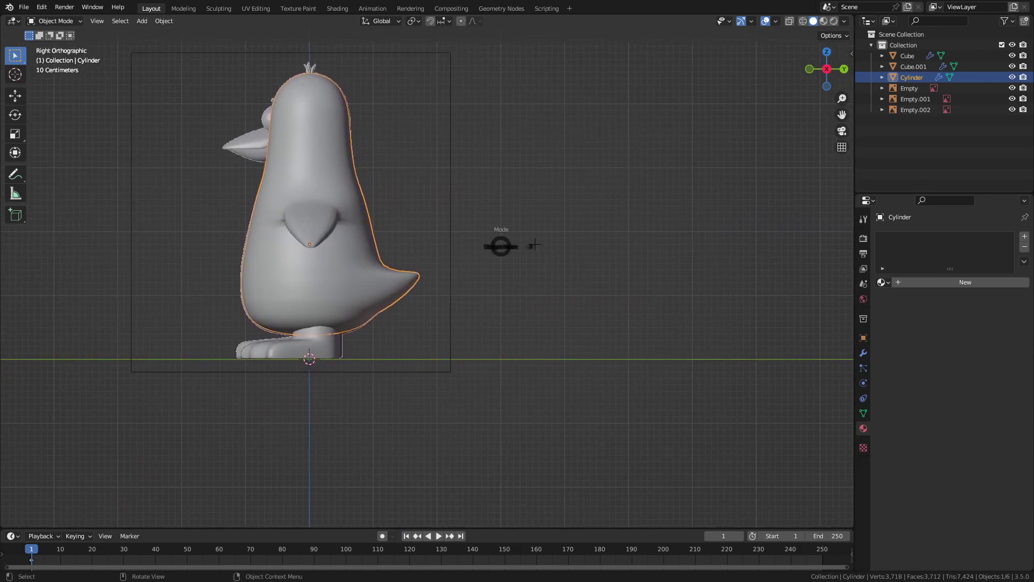
{"action": "key", "text": "Tab"}
{"action": "scroll", "coordinate": [358, 284], "scroll_direction": "up", "scroll_amount": 4}
{"action": "key", "text": "c"}
{"action": "key", "text": "Escape"}
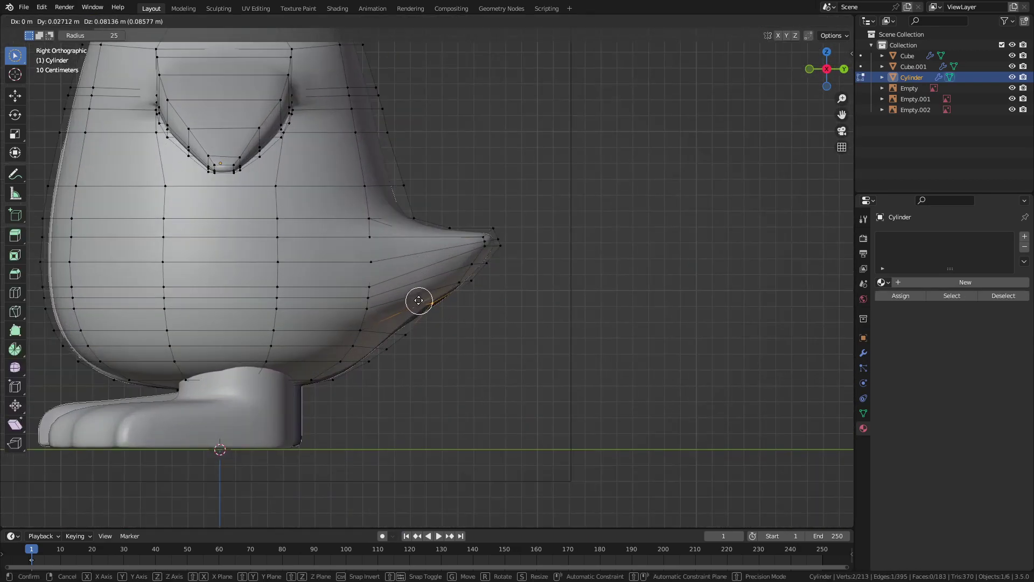
{"action": "key", "text": "g"}
{"action": "left_click", "coordinate": [471, 310]}
{"action": "key", "text": "Tab"}
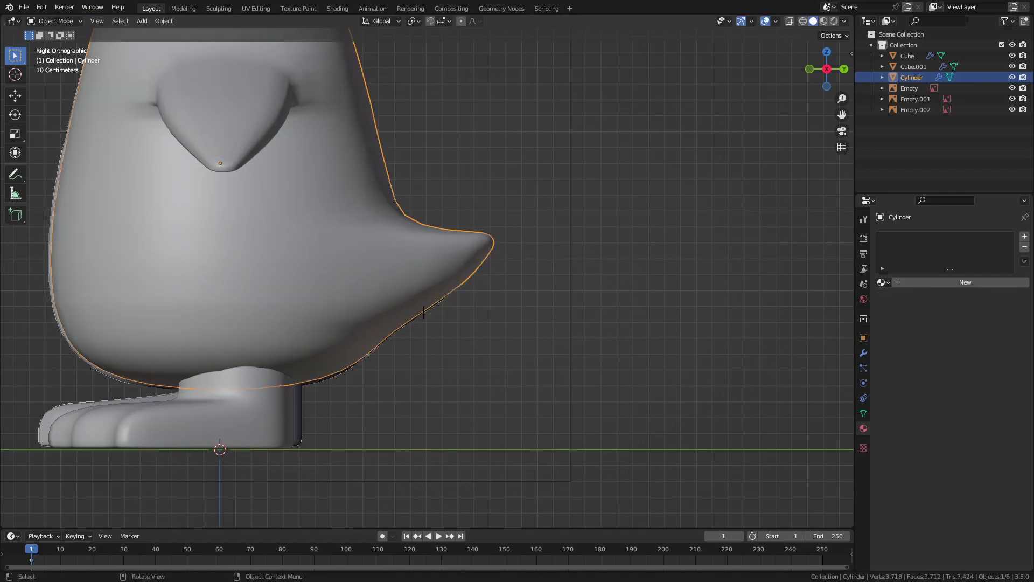
{"action": "mouse_move", "coordinate": [531, 312]}
{"action": "middle_mouse_down"}
{"action": "mouse_move", "coordinate": [470, 305]}
{"action": "mouse_move", "coordinate": [558, 248]}
{"action": "middle_mouse_up"}
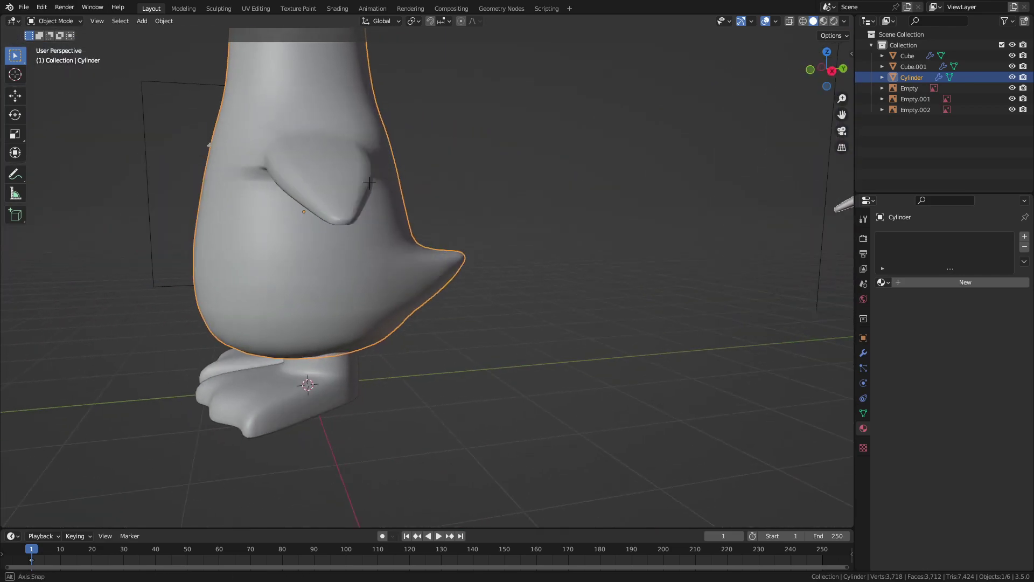
{"action": "middle_click_drag", "start_coordinate": [444, 157], "coordinate": [335, 180]}
In Right view, select two tail-tip vertices and pull them lower, then preview the body
{"action": "key", "text": "Tab"}
{"action": "key", "text": "c"}
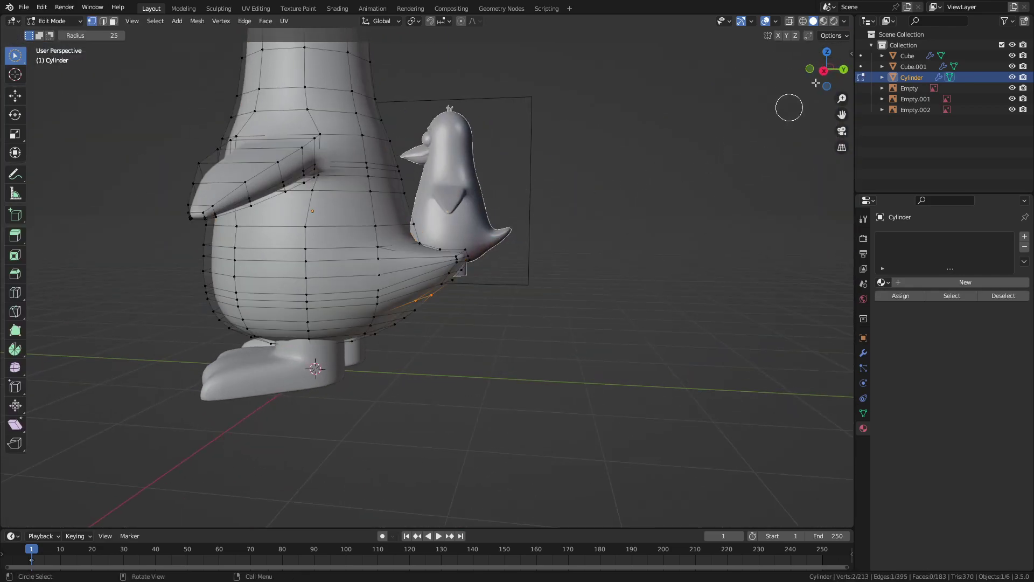
{"action": "left_click", "coordinate": [824, 70]}
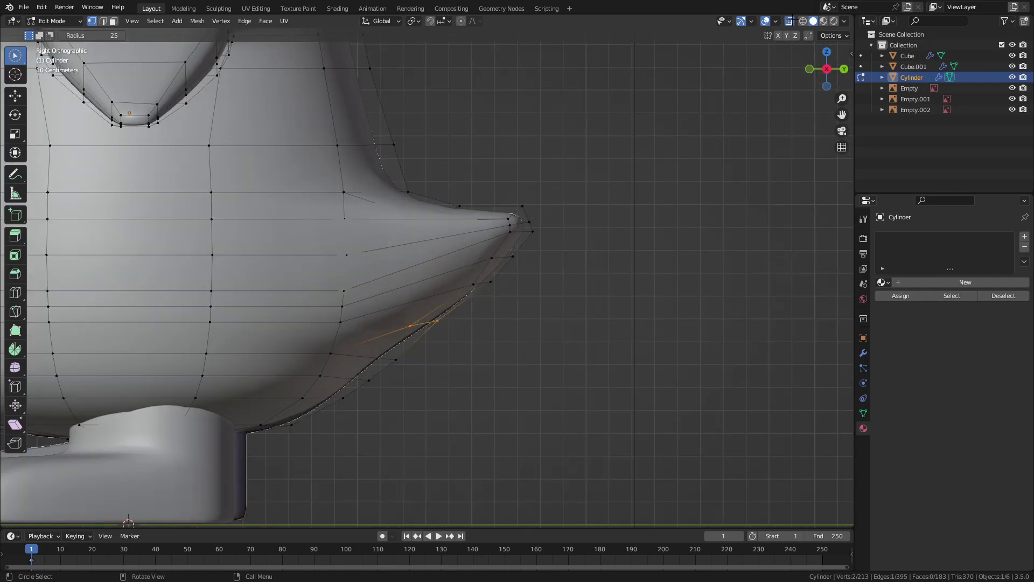
{"action": "scroll", "coordinate": [611, 191], "scroll_direction": "up", "scroll_amount": 3}
{"action": "left_click", "coordinate": [458, 217]}
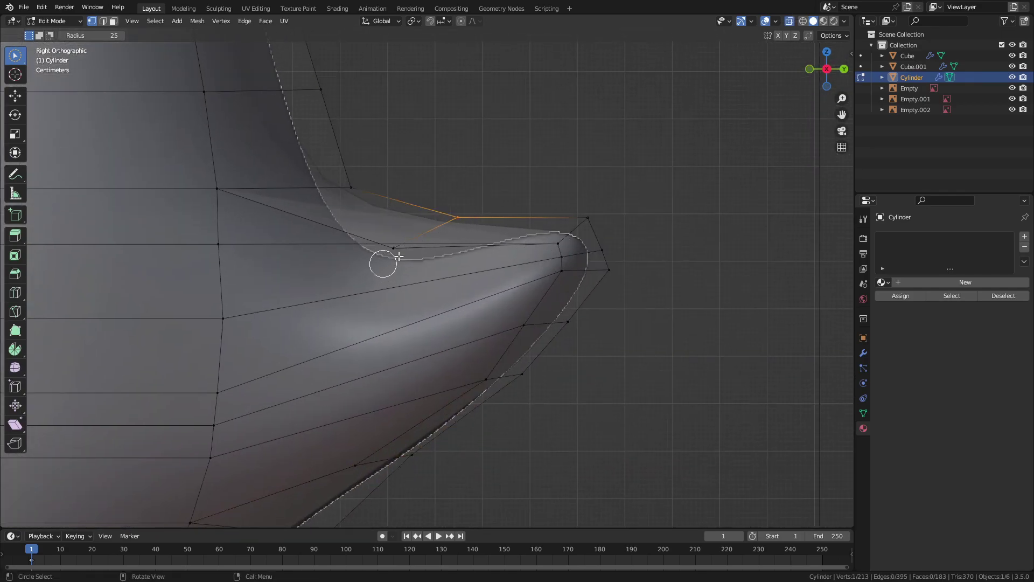
{"action": "left_click_drag", "start_coordinate": [399, 255], "coordinate": [451, 230]}
{"action": "key", "text": "g"}
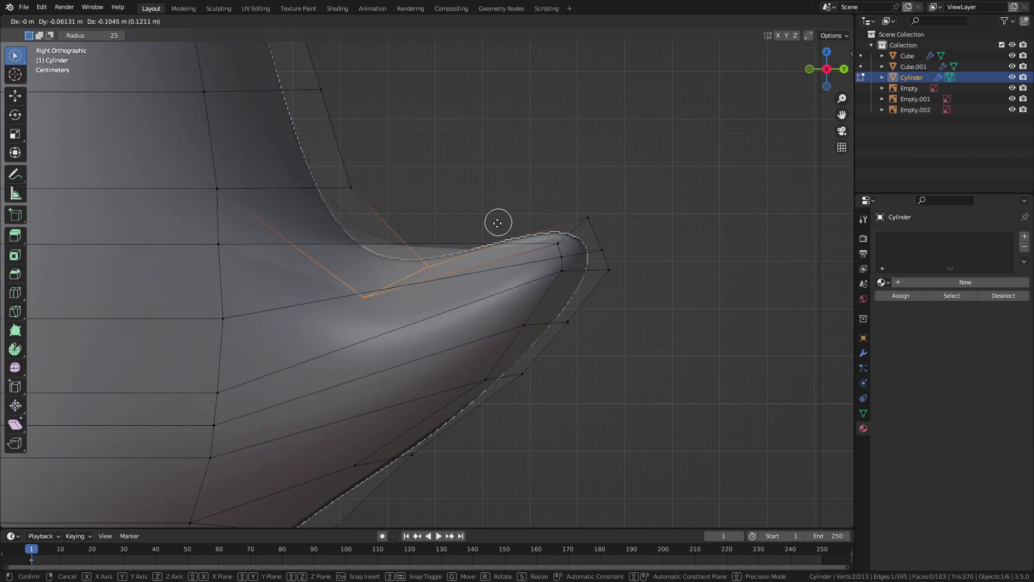
{"action": "left_click", "coordinate": [487, 241]}
{"action": "key", "text": "Tab"}
{"action": "middle_click_drag", "start_coordinate": [415, 240], "coordinate": [296, 277]}
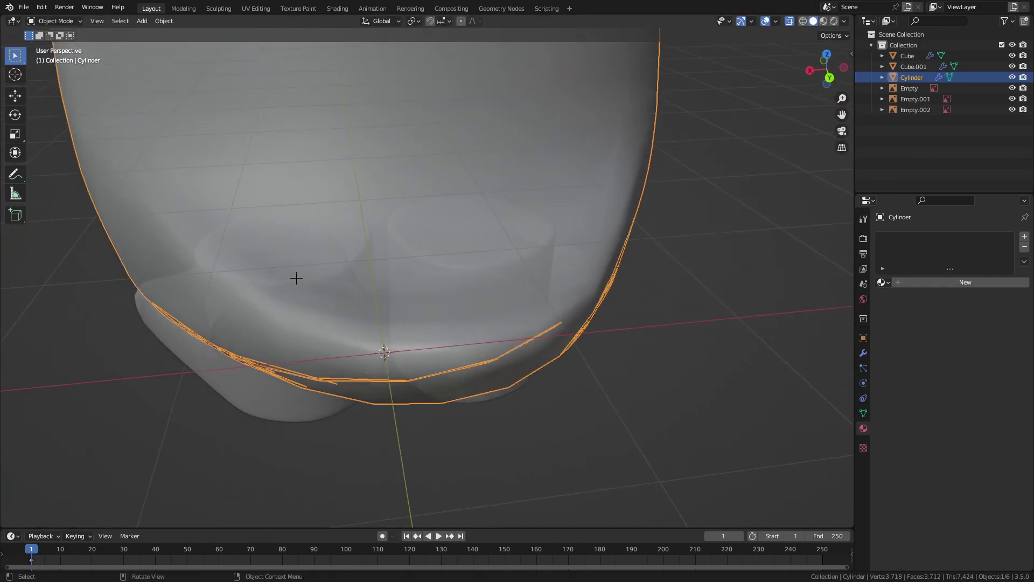
Back in Edit Mode, clear the selection and pick a vertex on the tail's lower edge
{"action": "key", "text": "Tab"}
{"action": "key", "text": "KP_3"}
{"action": "scroll", "coordinate": [564, 216], "scroll_direction": "up", "scroll_amount": 2}
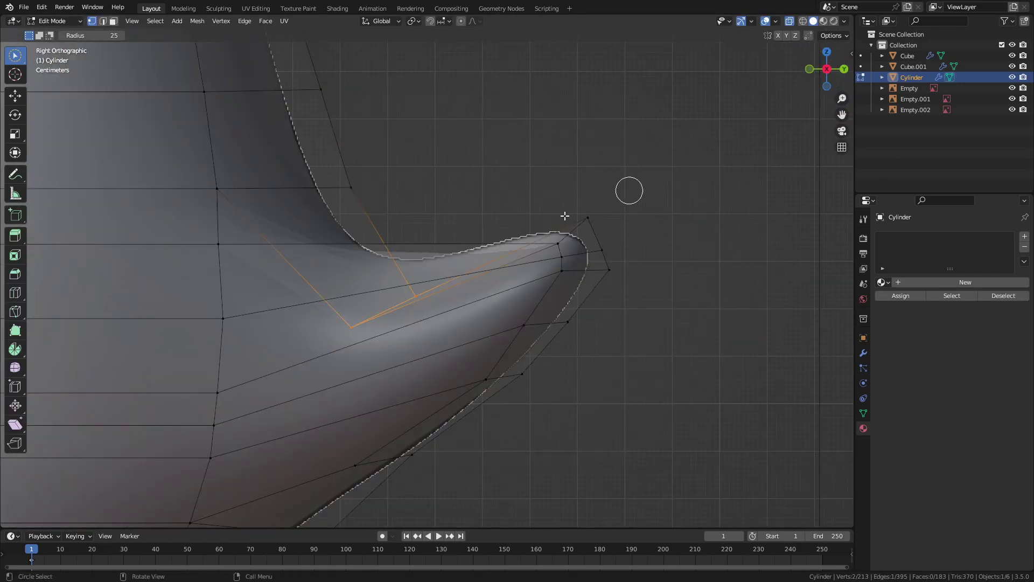
{"action": "key", "text": "alt+a"}
{"action": "mouse_move", "coordinate": [328, 245]}
{"action": "middle_mouse_down"}
{"action": "mouse_move", "coordinate": [434, 243]}
{"action": "mouse_move", "coordinate": [370, 357]}
{"action": "middle_mouse_up"}
{"action": "key", "text": "ctrl+r"}
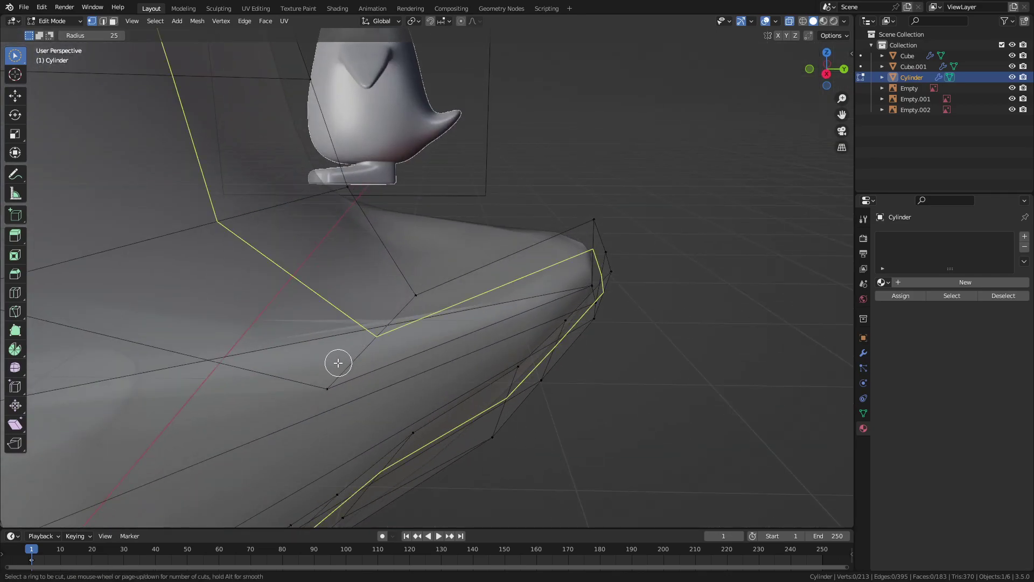
{"action": "mouse_move", "coordinate": [300, 379]}
{"action": "middle_mouse_down"}
{"action": "mouse_move", "coordinate": [365, 339]}
{"action": "mouse_move", "coordinate": [261, 346]}
{"action": "mouse_move", "coordinate": [354, 302]}
{"action": "mouse_move", "coordinate": [439, 298]}
{"action": "mouse_move", "coordinate": [266, 296]}
{"action": "mouse_move", "coordinate": [156, 277]}
{"action": "middle_mouse_up"}
{"action": "left_click", "coordinate": [392, 305]}
Subdivide the tail's lower edge once and move the tail-tip vertices in side view
{"action": "right_click", "coordinate": [390, 292]}
{"action": "left_click", "coordinate": [404, 294]}
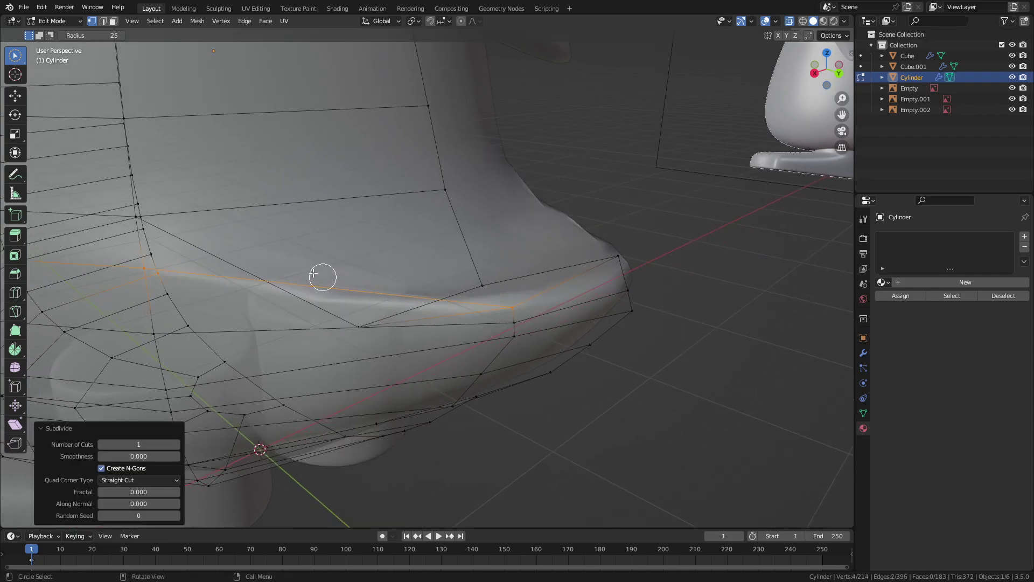
{"action": "left_click_drag", "start_coordinate": [323, 276], "coordinate": [312, 278]}
{"action": "right_click", "coordinate": [312, 278]}
{"action": "left_click", "coordinate": [815, 73]}
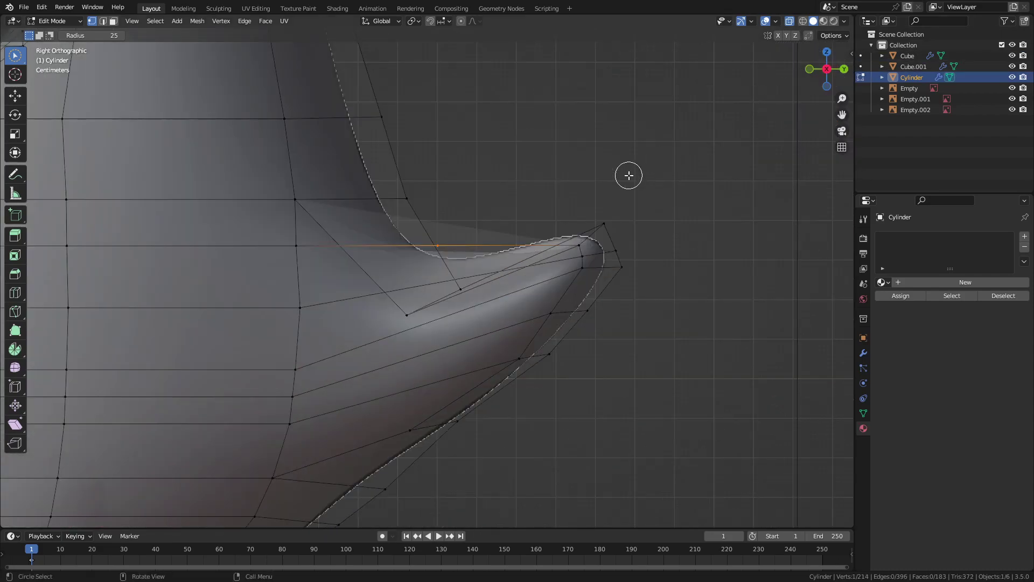
{"action": "key", "text": "g"}
{"action": "left_click", "coordinate": [621, 232]}
{"action": "mouse_move", "coordinate": [621, 233]}
{"action": "middle_mouse_down"}
{"action": "mouse_move", "coordinate": [560, 282]}
{"action": "mouse_move", "coordinate": [609, 212]}
{"action": "mouse_move", "coordinate": [521, 224]}
{"action": "middle_mouse_up"}
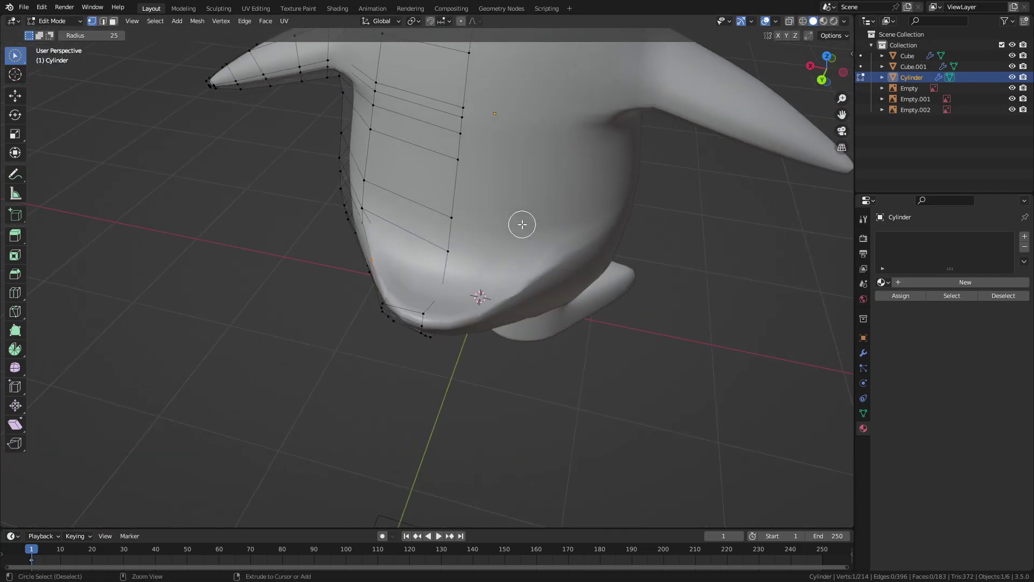
{"action": "key", "text": "Tab"}
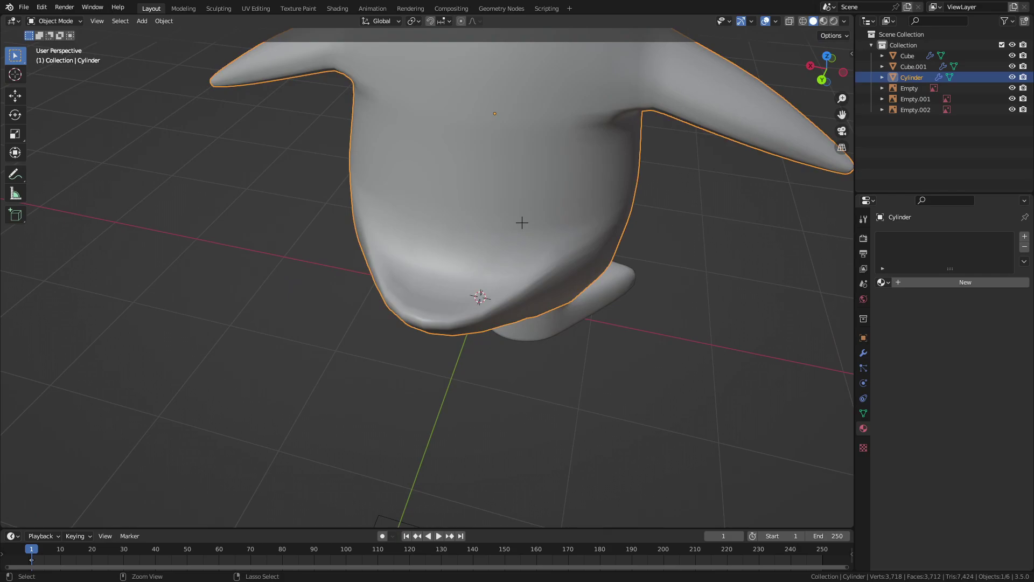
Return to Edit Mode with X-ray on and orbit to view the tail tip
{"action": "key", "text": "Tab"}
{"action": "mouse_move", "coordinate": [520, 222]}
{"action": "middle_mouse_down"}
{"action": "mouse_move", "coordinate": [621, 205]}
{"action": "mouse_move", "coordinate": [490, 260]}
{"action": "middle_mouse_up"}
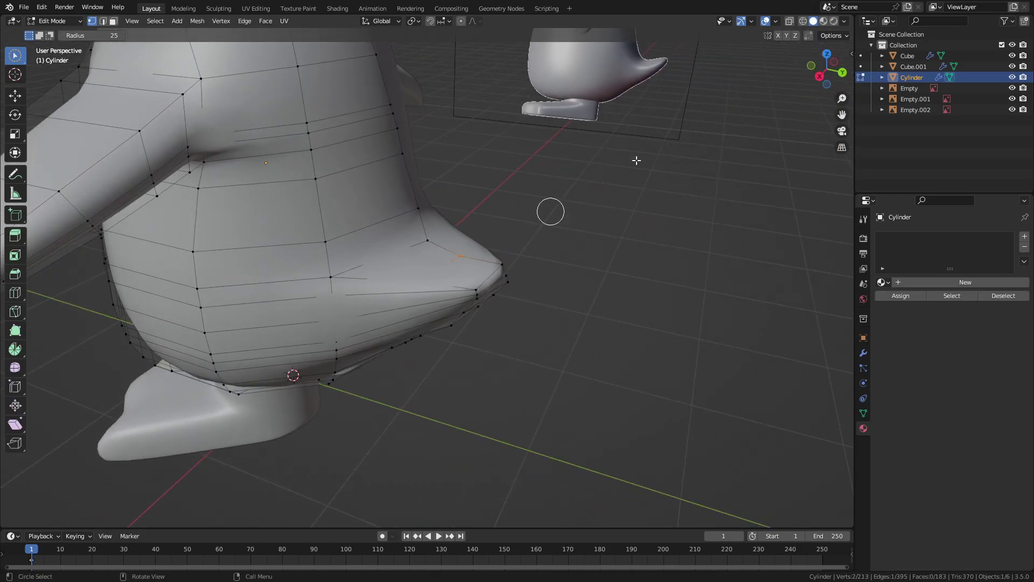
{"action": "key", "text": "alt+z"}
{"action": "key", "text": "alt+z"}
{"action": "scroll", "coordinate": [429, 273], "scroll_direction": "up", "scroll_amount": 3}
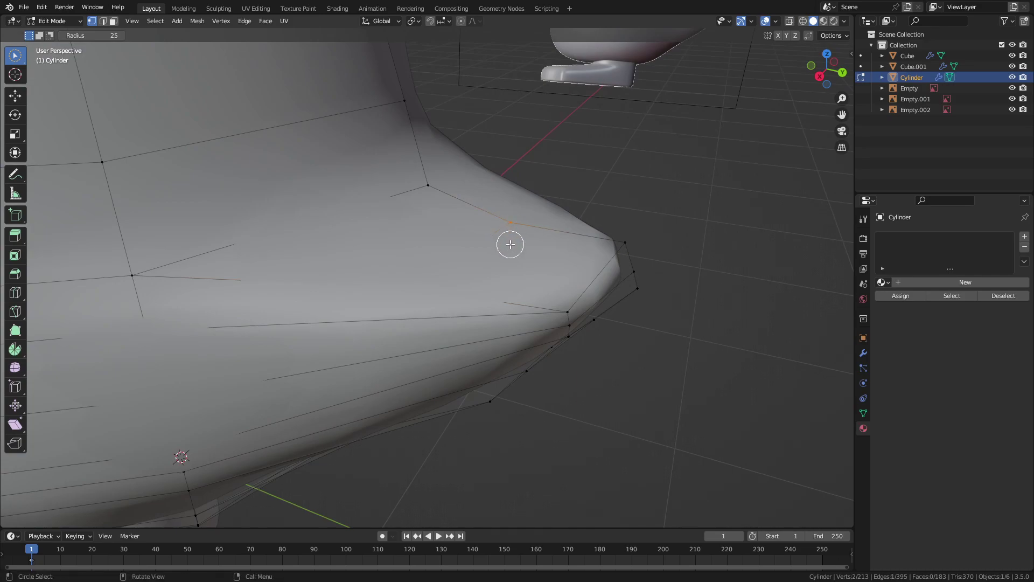
{"action": "mouse_move", "coordinate": [510, 244]}
{"action": "middle_mouse_down"}
{"action": "mouse_move", "coordinate": [492, 176]}
{"action": "mouse_move", "coordinate": [471, 267]}
{"action": "mouse_move", "coordinate": [469, 237]}
{"action": "mouse_move", "coordinate": [333, 273]}
{"action": "middle_mouse_up"}
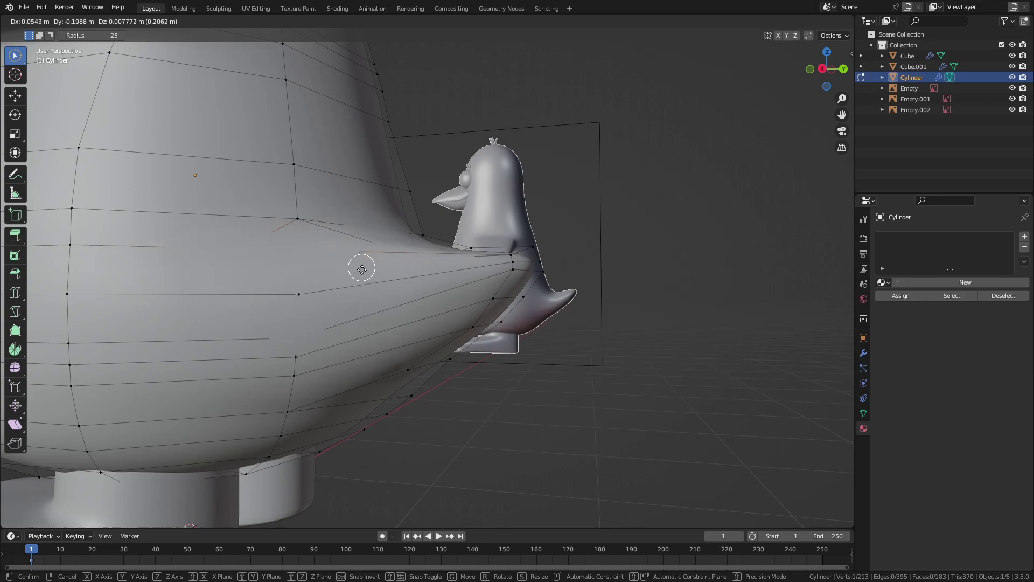
{"action": "scroll", "coordinate": [526, 239], "scroll_direction": "up", "scroll_amount": 2}
{"action": "mouse_move", "coordinate": [526, 240]}
{"action": "middle_mouse_down"}
{"action": "mouse_move", "coordinate": [519, 282]}
{"action": "mouse_move", "coordinate": [501, 254]}
{"action": "mouse_move", "coordinate": [503, 288]}
{"action": "middle_mouse_up"}
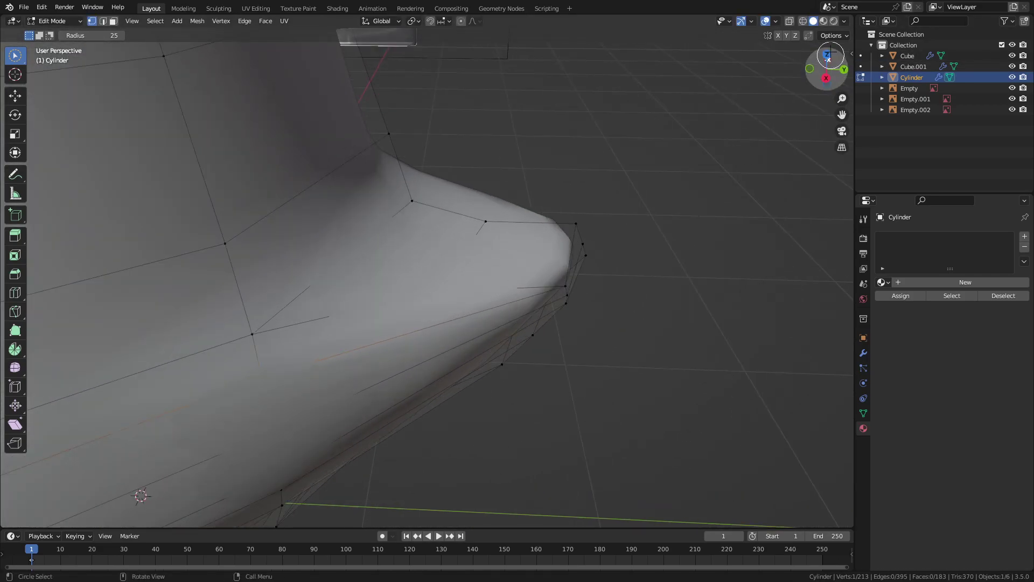
In Top view with X-ray off, move the tail-point vertices slightly farther back
{"action": "left_click", "coordinate": [827, 62]}
{"action": "key", "text": "alt+z"}
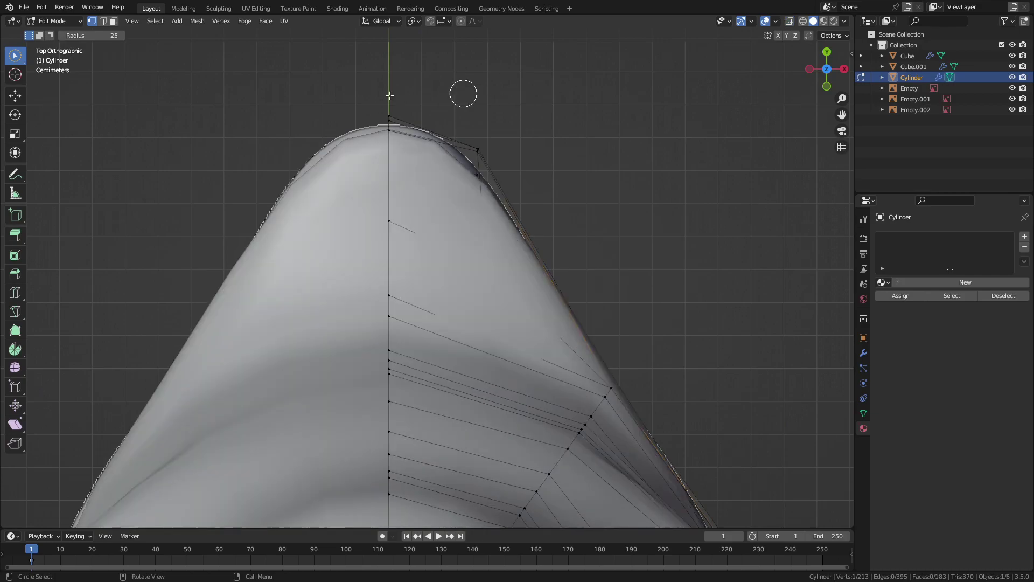
{"action": "left_click_drag", "start_coordinate": [391, 114], "coordinate": [479, 145]}
{"action": "key", "text": "g"}
{"action": "left_click", "coordinate": [494, 148]}
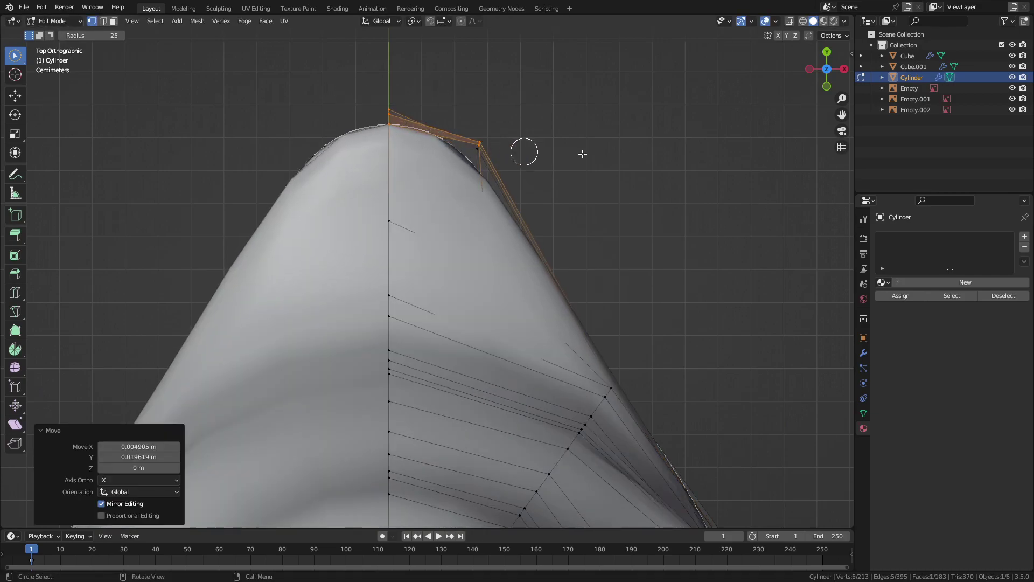
{"action": "mouse_move", "coordinate": [526, 152]}
{"action": "middle_mouse_down"}
{"action": "mouse_move", "coordinate": [485, 58]}
{"action": "mouse_move", "coordinate": [512, 173]}
{"action": "mouse_move", "coordinate": [501, 181]}
{"action": "middle_mouse_up"}
{"action": "key", "text": "Tab"}
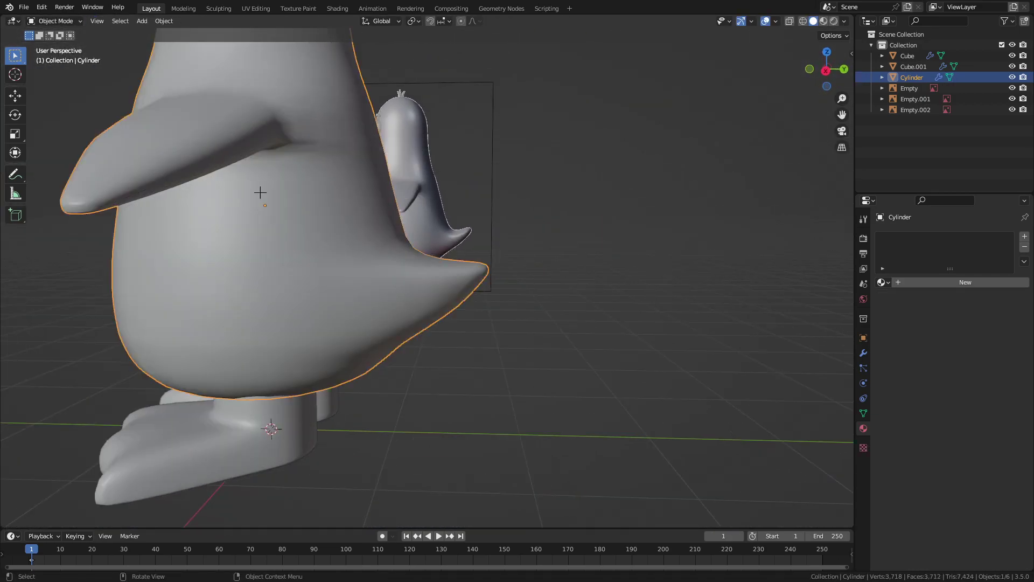
{"action": "middle_click_drag", "start_coordinate": [258, 194], "coordinate": [463, 216]}
{"action": "scroll", "coordinate": [470, 217], "scroll_direction": "down", "scroll_amount": 2}
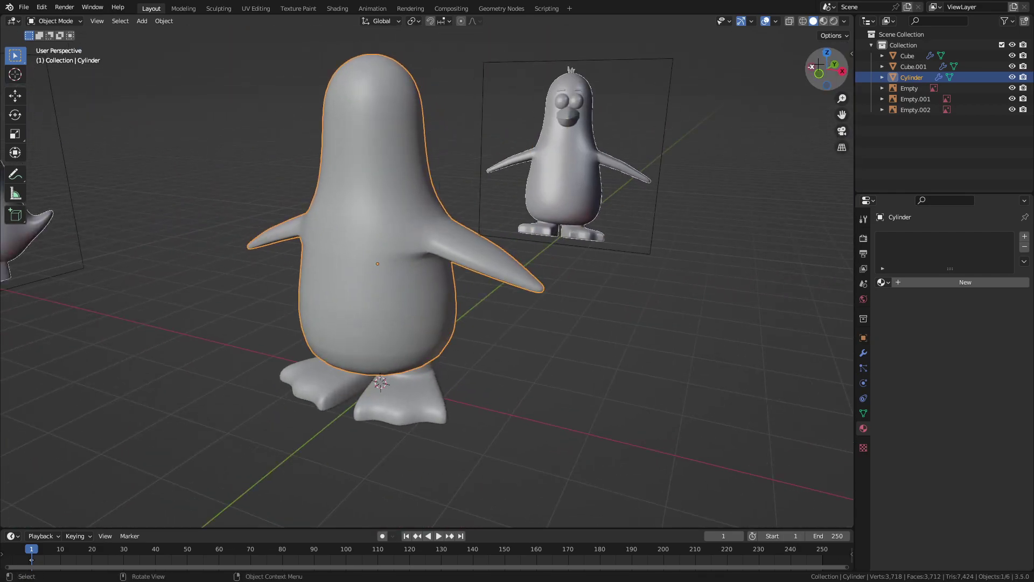
{"action": "left_click", "coordinate": [820, 73]}
{"action": "middle_click_drag", "start_coordinate": [539, 227], "coordinate": [594, 236]}
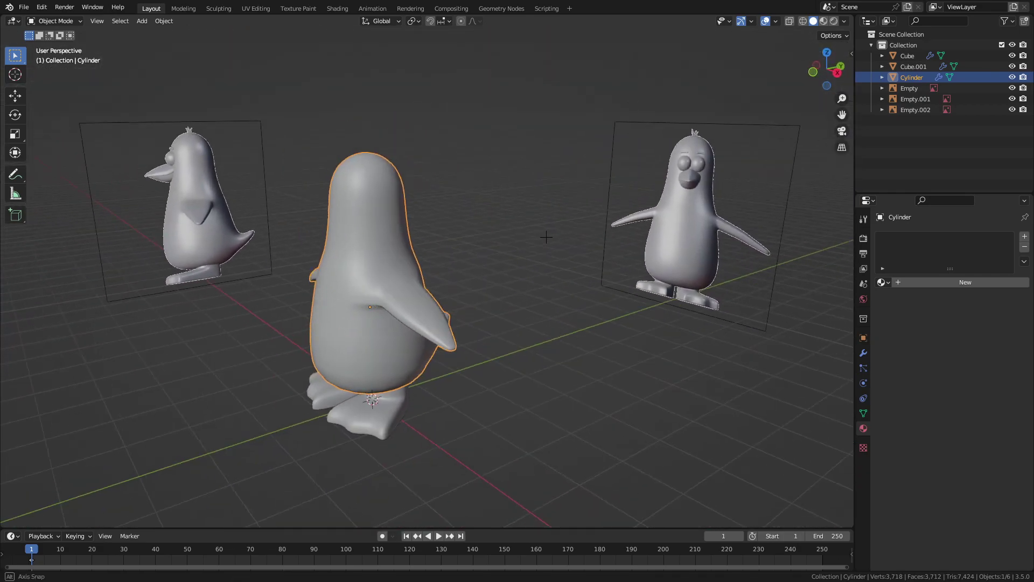
{"action": "scroll", "coordinate": [595, 236], "scroll_direction": "up", "scroll_amount": 2}
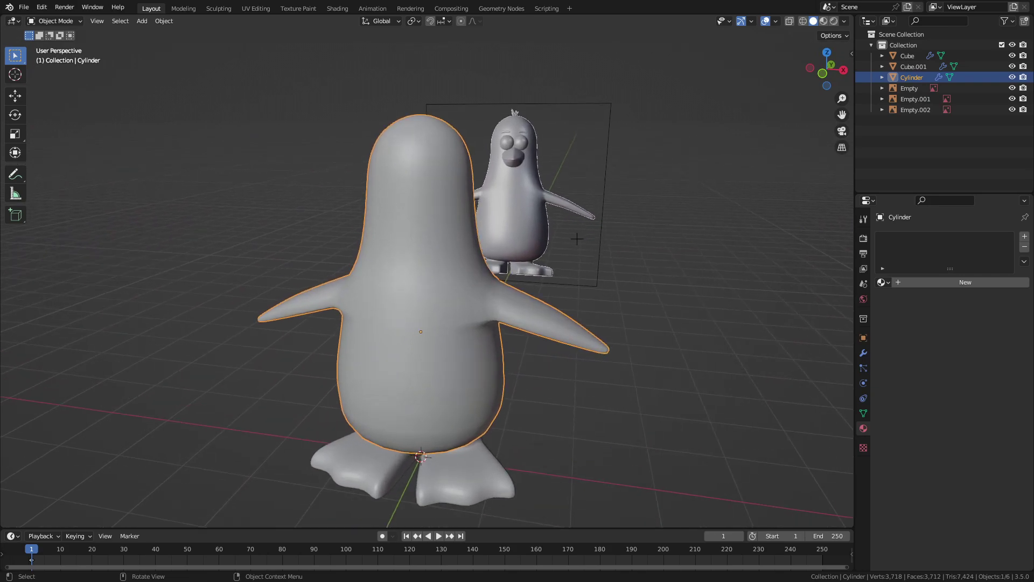
{"action": "scroll", "coordinate": [577, 239], "scroll_direction": "down", "scroll_amount": 3}
{"action": "mouse_move", "coordinate": [576, 224]}
{"action": "middle_mouse_down"}
{"action": "mouse_move", "coordinate": [725, 211]}
{"action": "mouse_move", "coordinate": [400, 219]}
{"action": "mouse_move", "coordinate": [635, 197]}
{"action": "mouse_move", "coordinate": [334, 203]}
{"action": "mouse_move", "coordinate": [448, 205]}
{"action": "middle_mouse_up"}
{"action": "scroll", "coordinate": [629, 212], "scroll_direction": "up", "scroll_amount": 3}
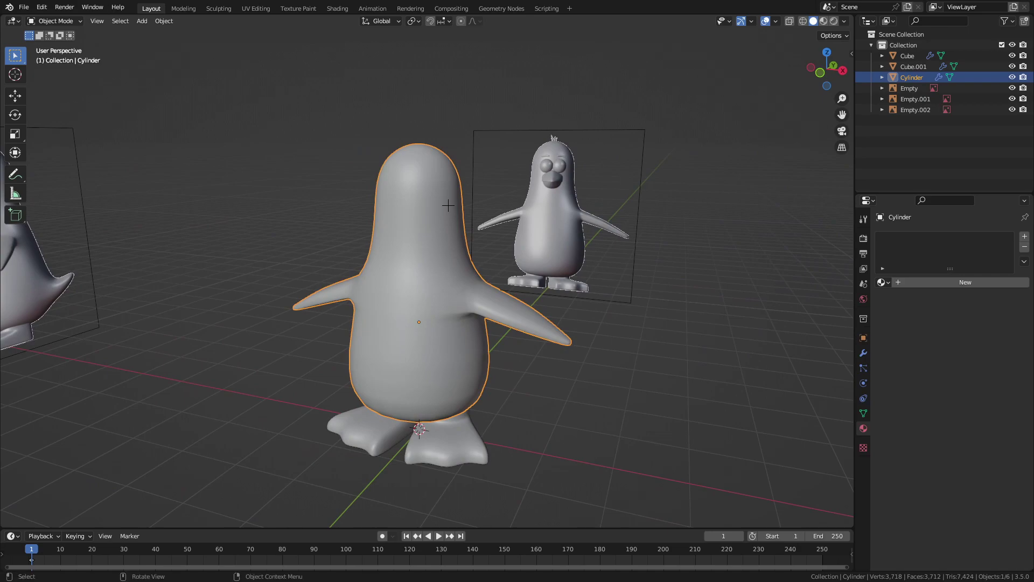
{"action": "scroll", "coordinate": [514, 195], "scroll_direction": "up", "scroll_amount": 3}
{"action": "scroll", "coordinate": [566, 190], "scroll_direction": "down", "scroll_amount": 6}
{"action": "left_click", "coordinate": [725, 207]}
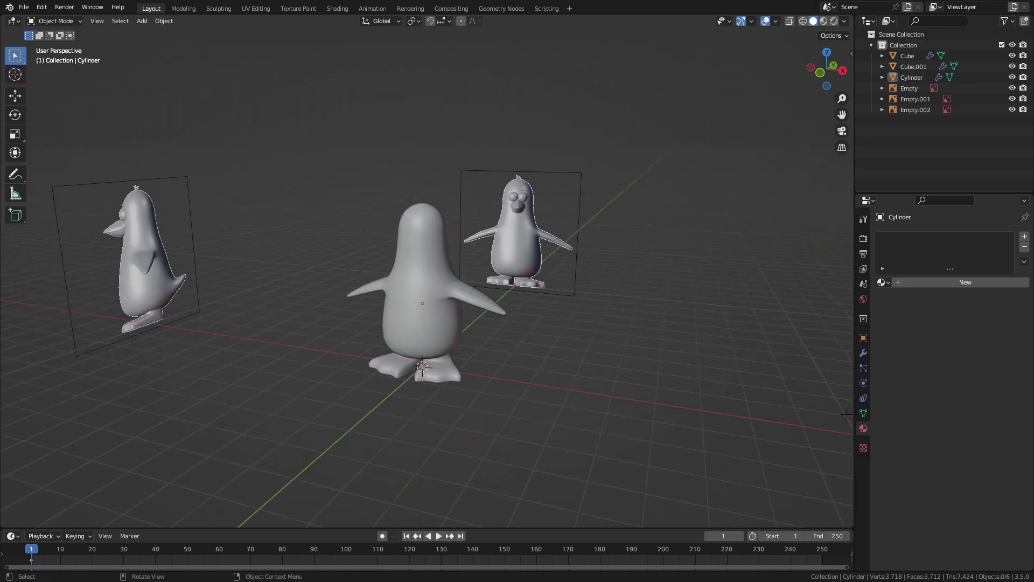
{"action": "left_click", "coordinate": [883, 281]}
Add a smooth-shaded UV sphere and isolate it in local view
{"action": "key", "text": "shift+a"}
{"action": "key", "text": "shift+a"}
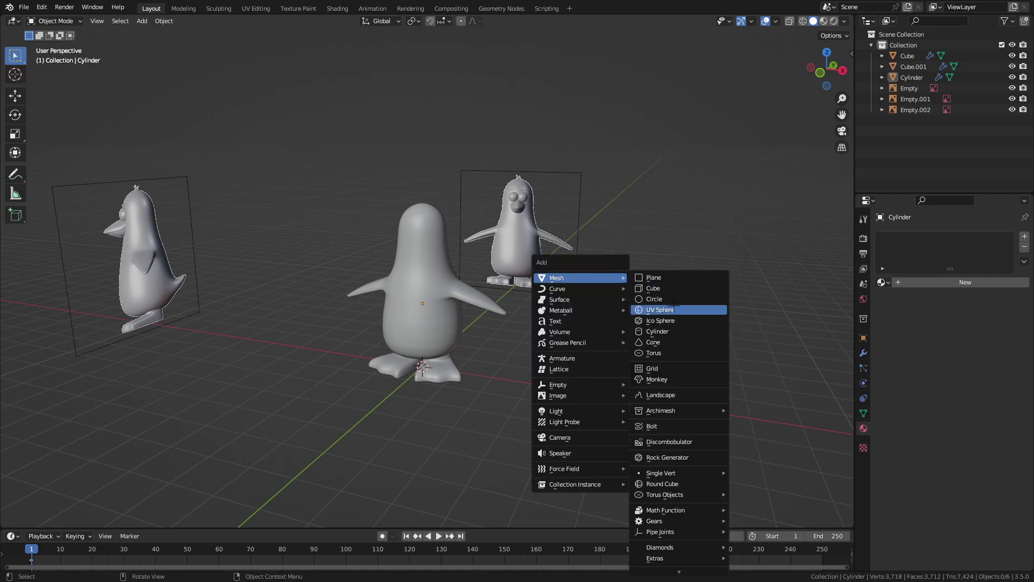
{"action": "left_click", "coordinate": [673, 308]}
{"action": "right_click", "coordinate": [430, 318]}
{"action": "left_click", "coordinate": [437, 305]}
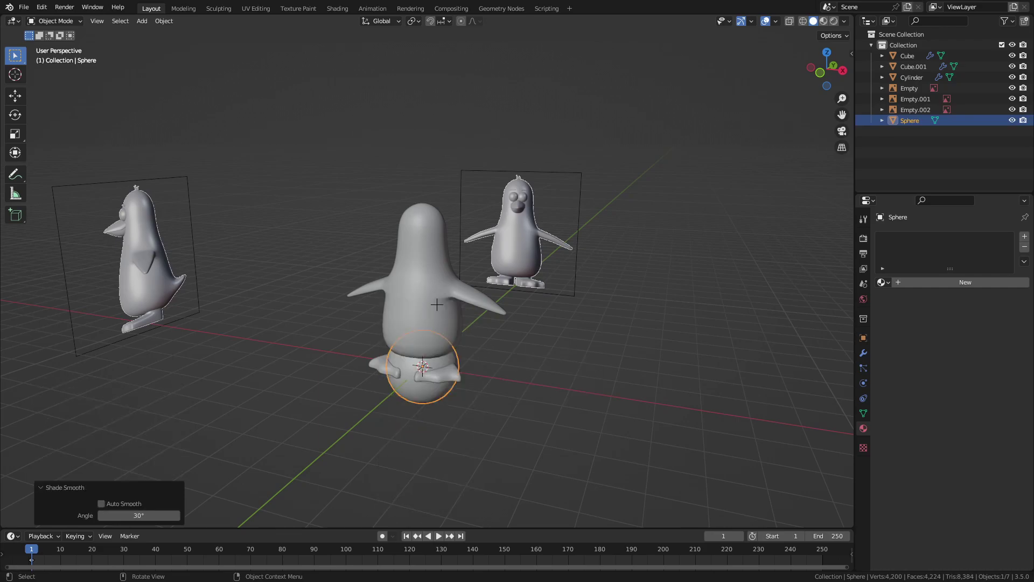
{"action": "key", "text": "KP_Divide"}
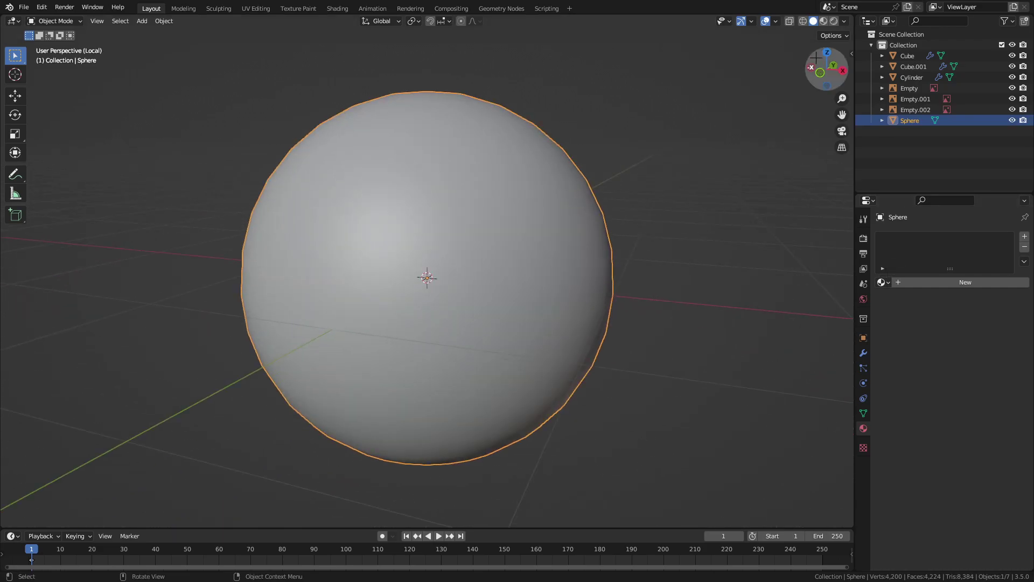
Assign the existing 'eye' material in Material Preview, revealing a white eyeball with blue iris
{"action": "left_click", "coordinate": [824, 21]}
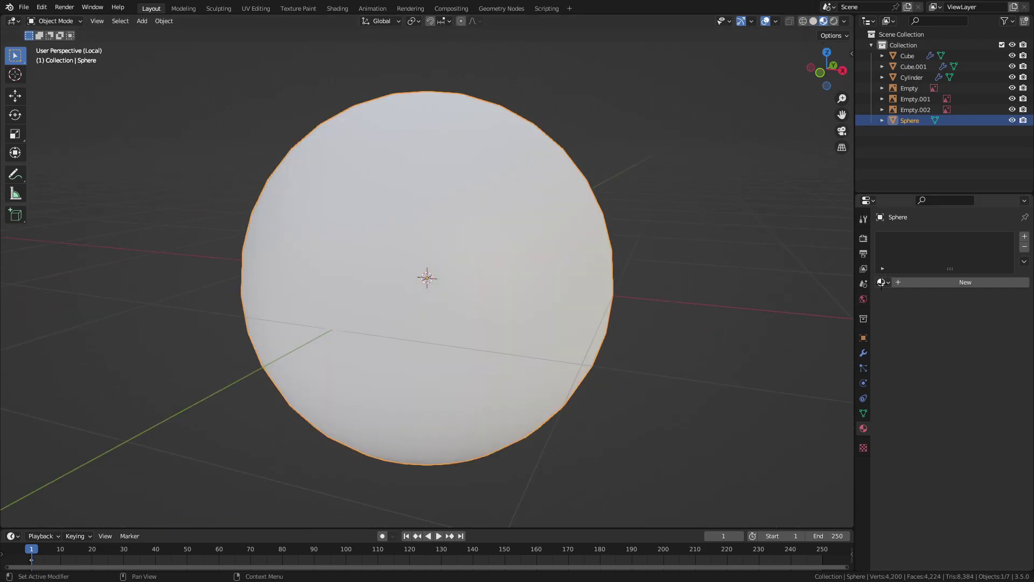
{"action": "left_click", "coordinate": [881, 282]}
{"action": "left_click", "coordinate": [905, 295]}
{"action": "mouse_move", "coordinate": [620, 301]}
{"action": "middle_mouse_down"}
{"action": "mouse_move", "coordinate": [686, 277]}
{"action": "mouse_move", "coordinate": [356, 309]}
{"action": "mouse_move", "coordinate": [548, 293]}
{"action": "mouse_move", "coordinate": [431, 280]}
{"action": "mouse_move", "coordinate": [797, 293]}
{"action": "mouse_move", "coordinate": [605, 300]}
{"action": "mouse_move", "coordinate": [625, 306]}
{"action": "middle_mouse_up"}
{"action": "scroll", "coordinate": [647, 283], "scroll_direction": "down", "scroll_amount": 3}
{"action": "scroll", "coordinate": [686, 277], "scroll_direction": "up", "scroll_amount": 4}
Expand the eye material's Overlay ColorRamps, open the blue stop colour, then split the viewport
{"action": "scroll", "coordinate": [606, 299], "scroll_direction": "down", "scroll_amount": 3}
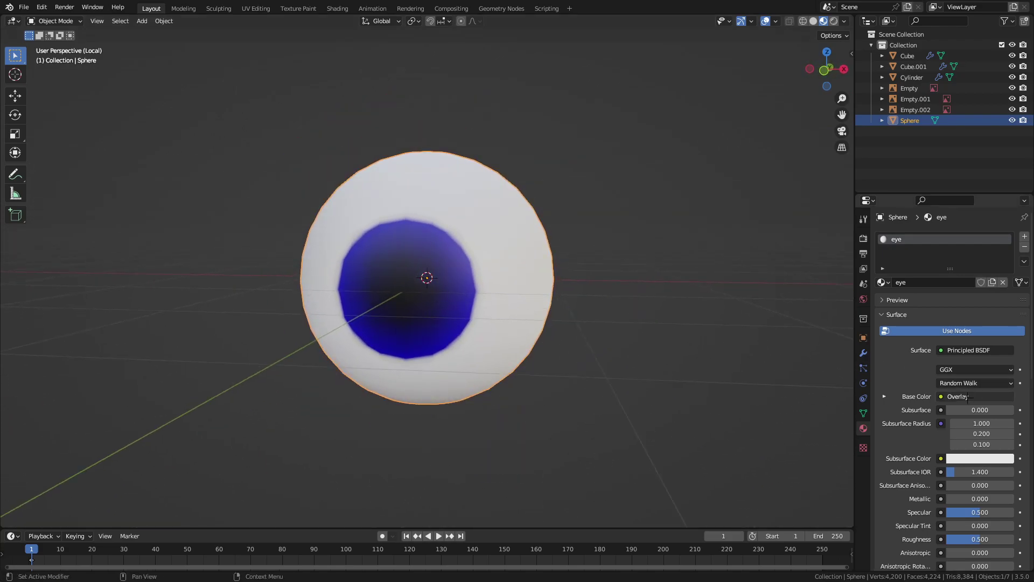
{"action": "scroll", "coordinate": [964, 398], "scroll_direction": "down", "scroll_amount": 1}
{"action": "left_click", "coordinate": [884, 375]}
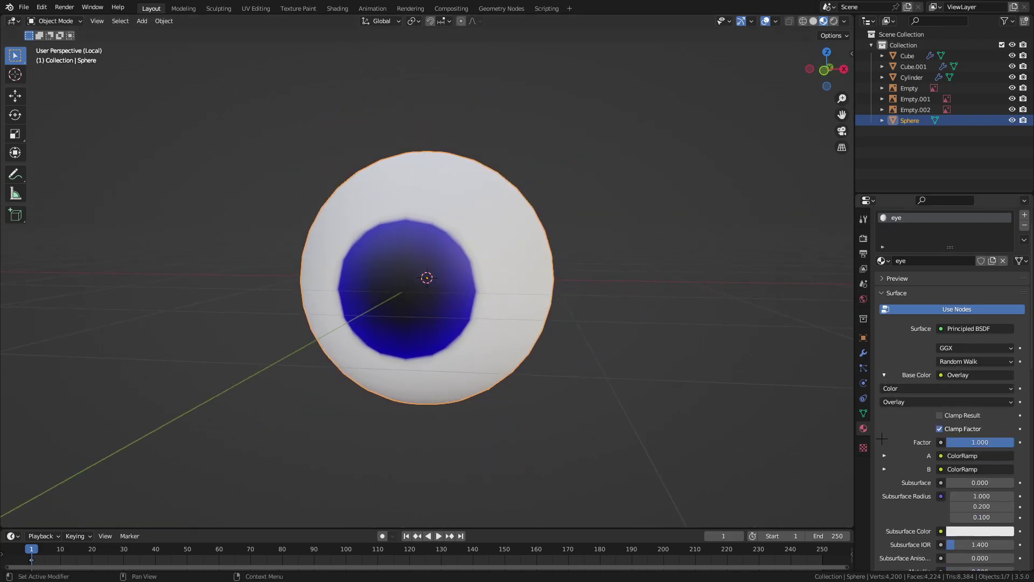
{"action": "left_click", "coordinate": [884, 455]}
{"action": "scroll", "coordinate": [886, 446], "scroll_direction": "down", "scroll_amount": 5}
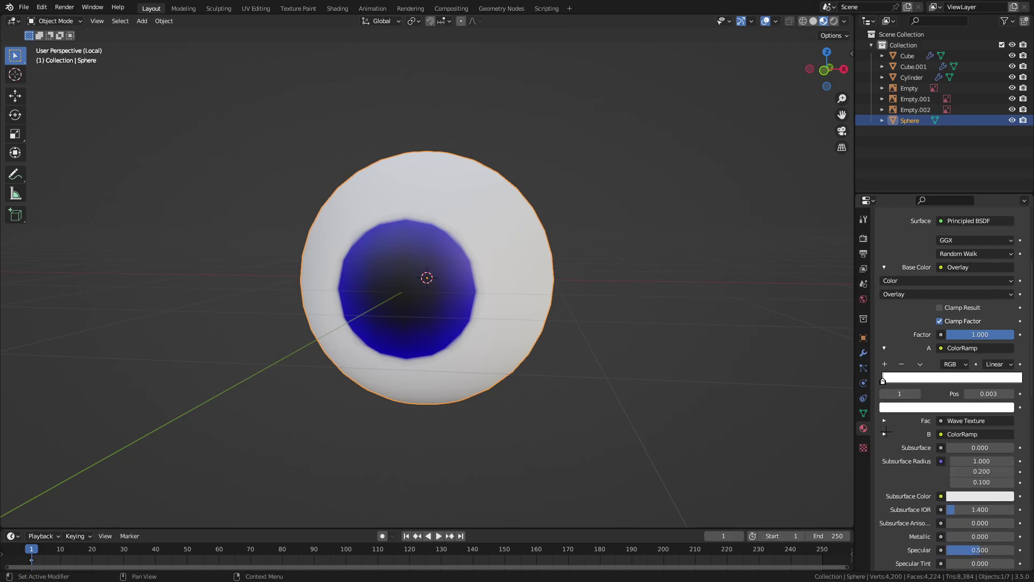
{"action": "left_click", "coordinate": [884, 433]}
{"action": "scroll", "coordinate": [915, 431], "scroll_direction": "down", "scroll_amount": 3}
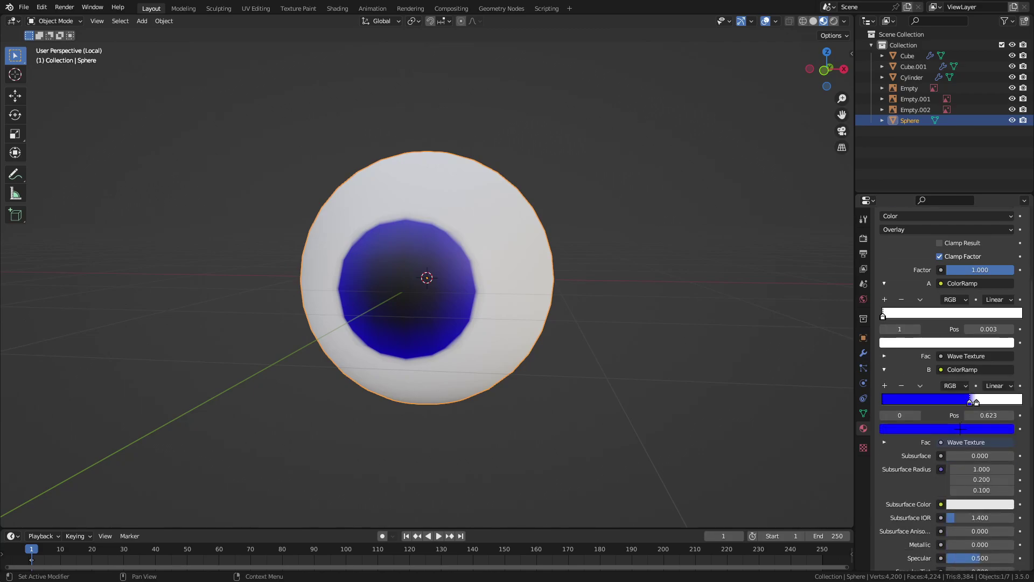
{"action": "left_click", "coordinate": [959, 429]}
{"action": "scroll", "coordinate": [930, 418], "scroll_direction": "down", "scroll_amount": 7}
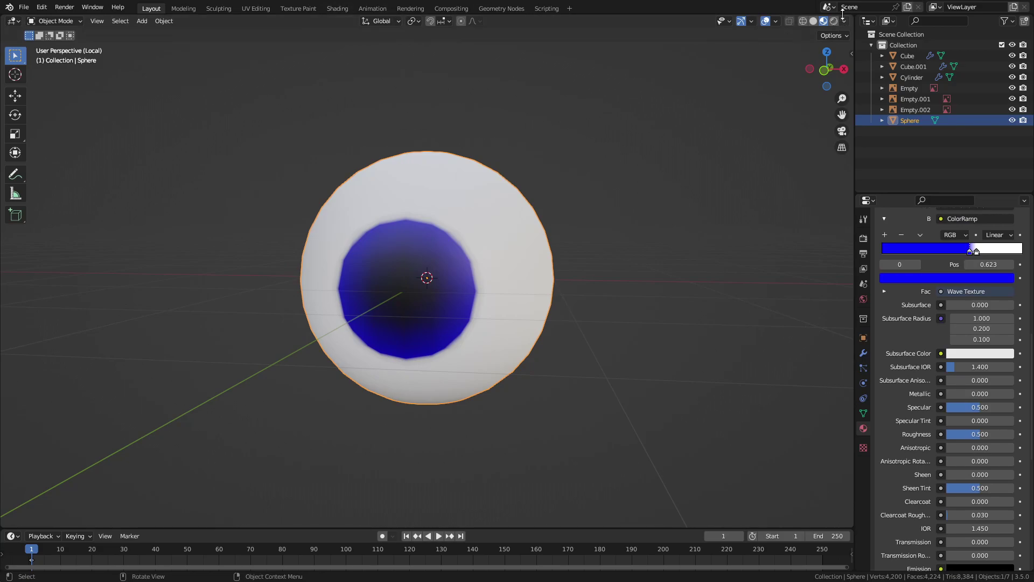
{"action": "left_click_drag", "start_coordinate": [849, 16], "coordinate": [311, 19]}
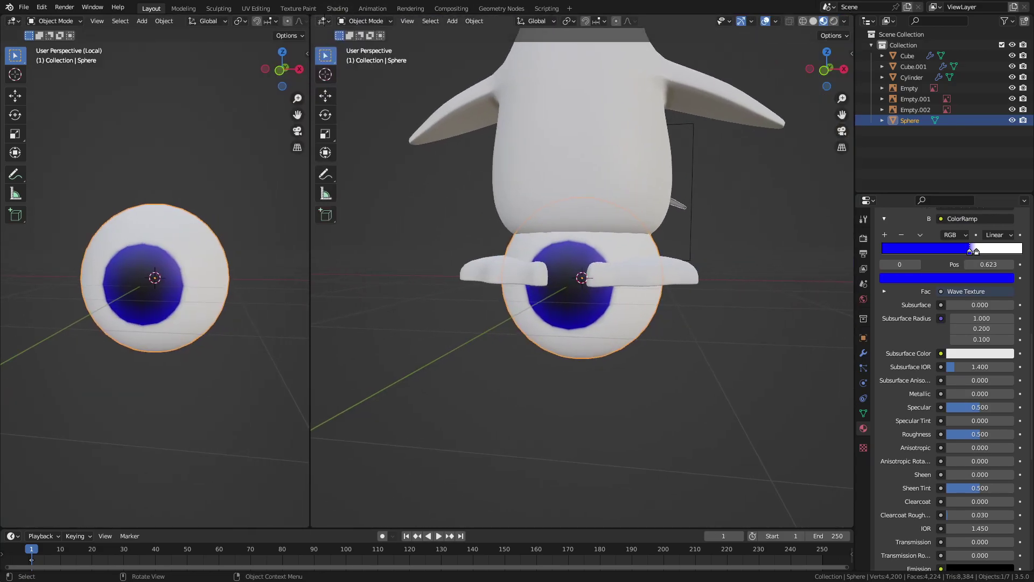
{"action": "left_click", "coordinate": [323, 21]}
{"action": "left_click", "coordinate": [345, 113]}
{"action": "key", "text": "n"}
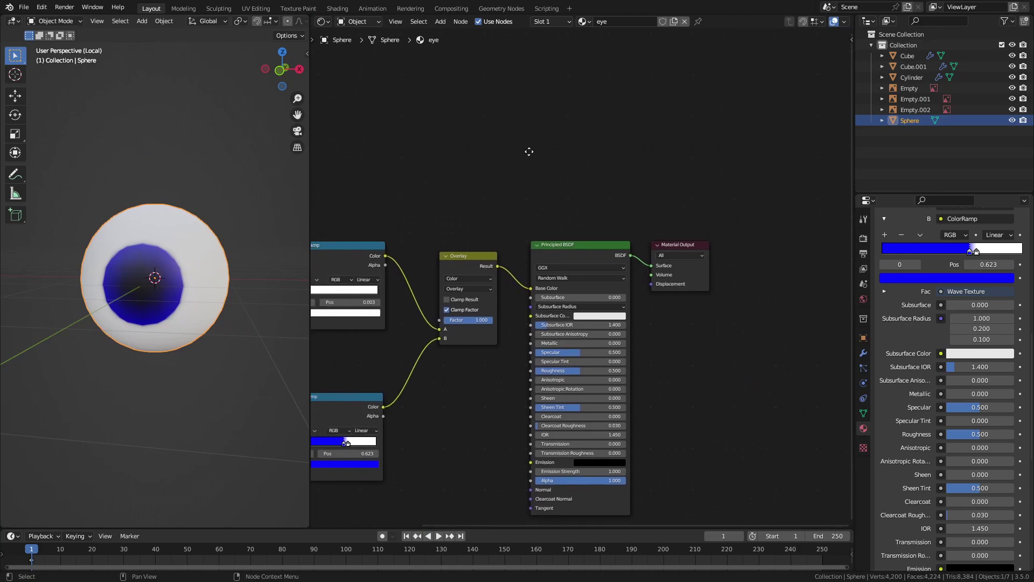
{"action": "scroll", "coordinate": [759, 325], "scroll_direction": "up", "scroll_amount": 2}
{"action": "scroll", "coordinate": [759, 326], "scroll_direction": "up", "scroll_amount": 2}
{"action": "scroll", "coordinate": [585, 416], "scroll_direction": "up", "scroll_amount": 1}
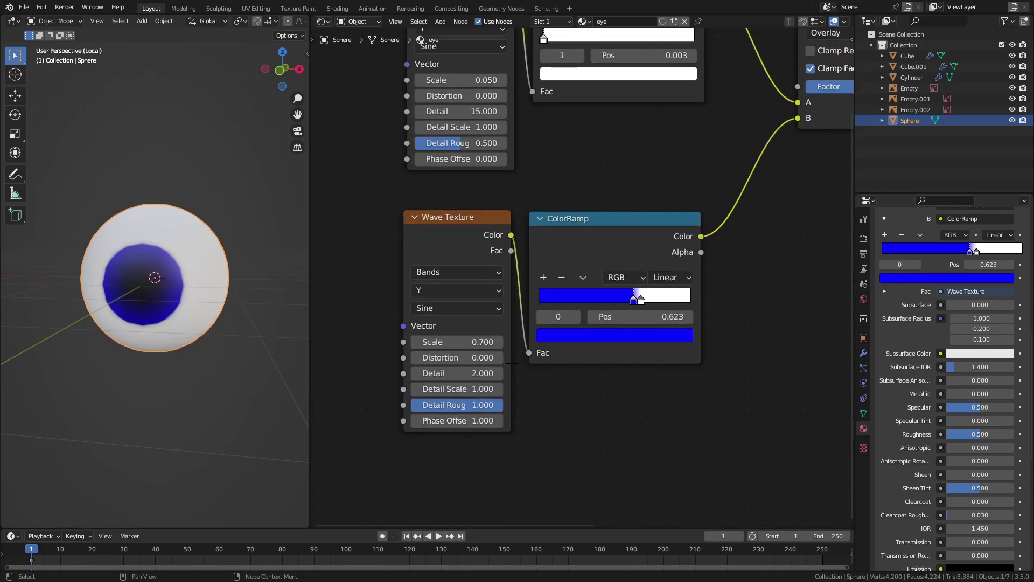
{"action": "key", "text": "shift+a"}
{"action": "type", "text": "gr"}
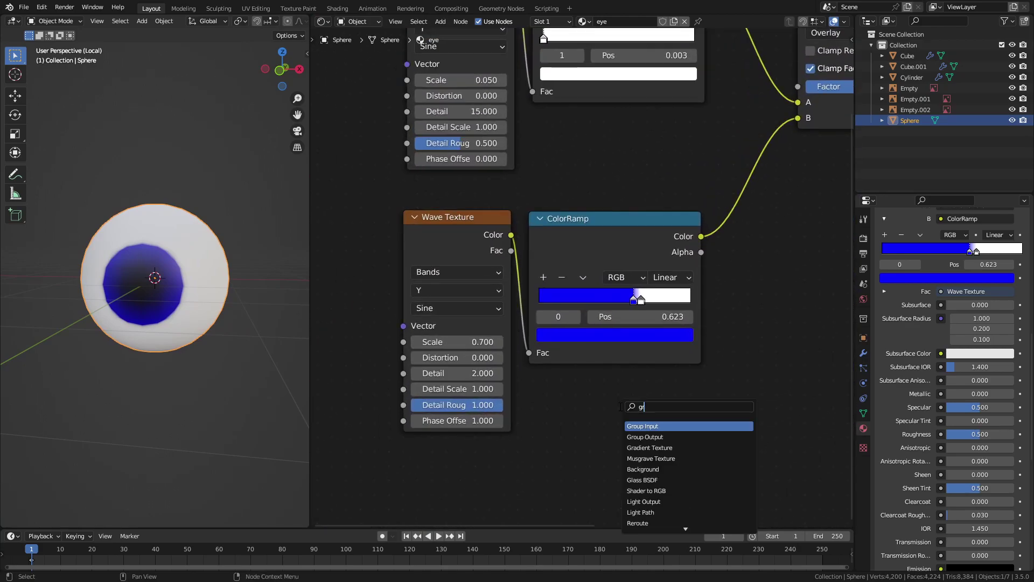
{"action": "type", "text": "oup"}
{"action": "key", "text": "Return"}
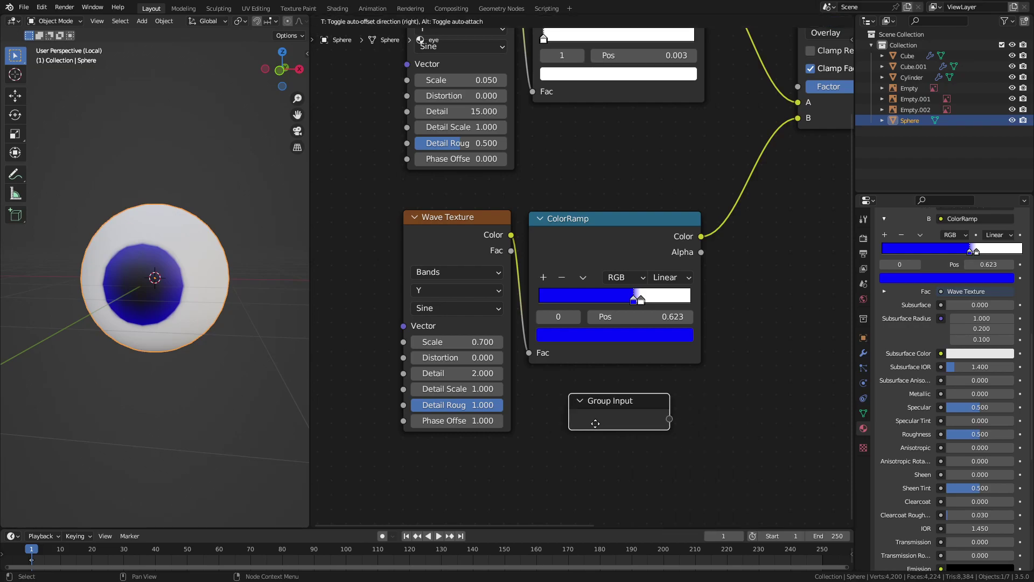
{"action": "mouse_move", "coordinate": [655, 433]}
{"action": "left_mouse_down"}
{"action": "mouse_move", "coordinate": [593, 295]}
{"action": "mouse_move", "coordinate": [644, 357]}
{"action": "left_mouse_up"}
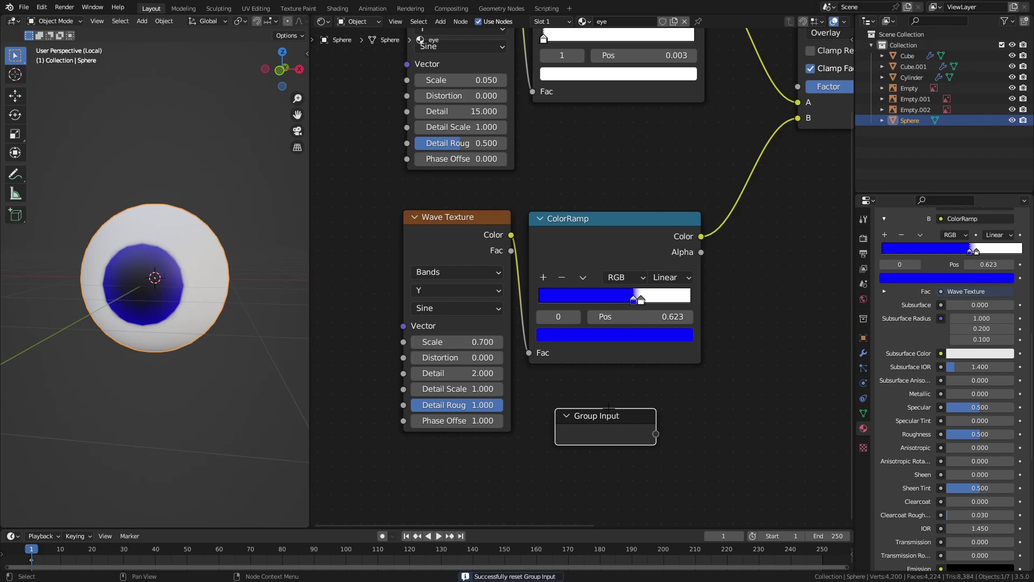
{"action": "key", "text": "x"}
{"action": "right_click", "coordinate": [618, 338]}
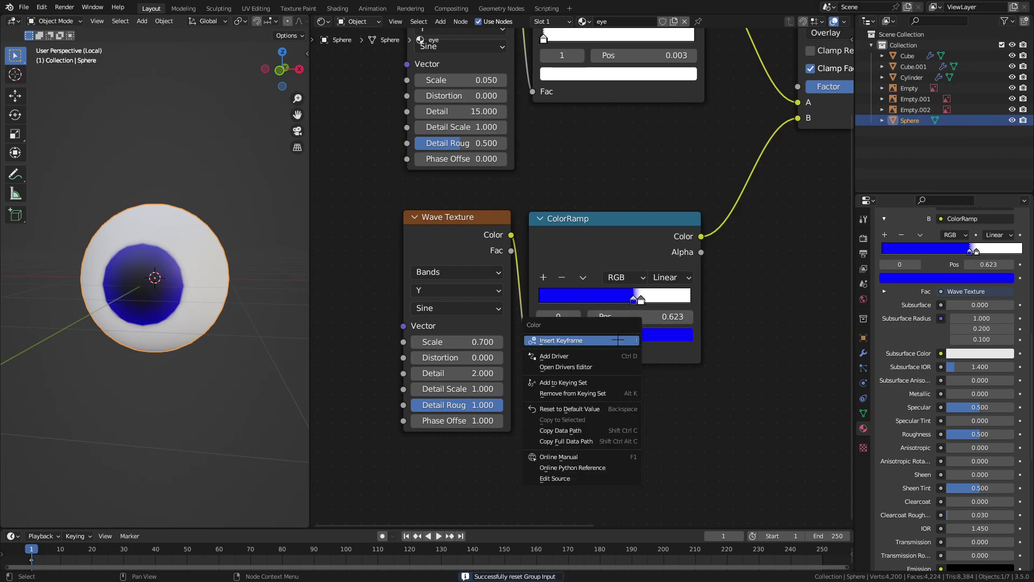
{"action": "key", "text": "Escape"}
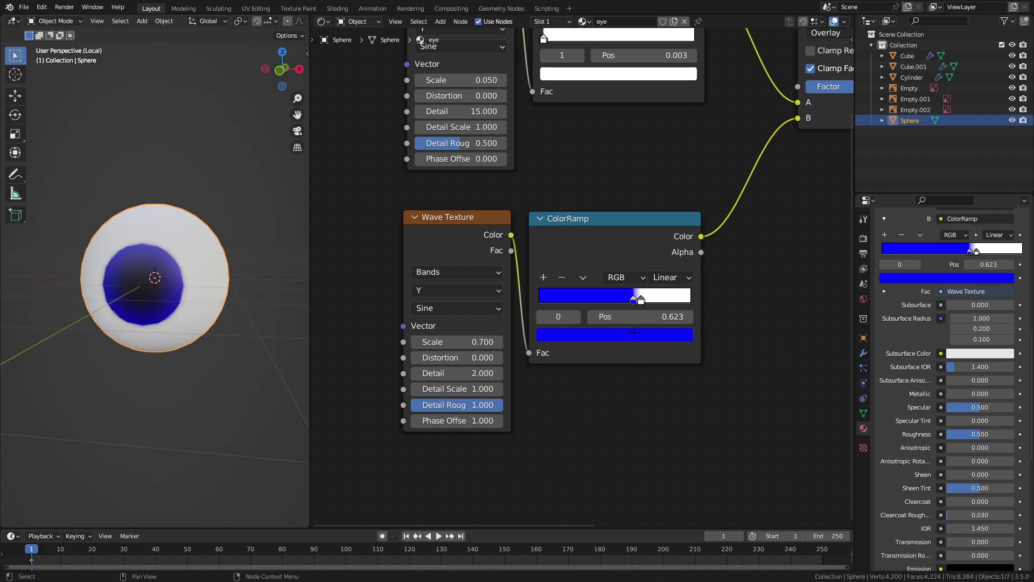
{"action": "right_click", "coordinate": [634, 332]}
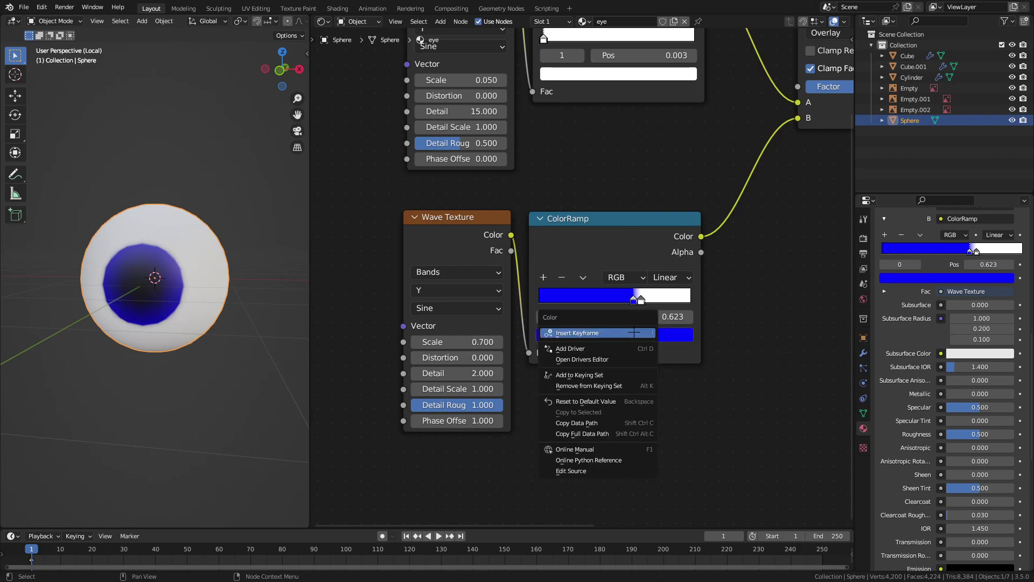
{"action": "left_click", "coordinate": [599, 376]}
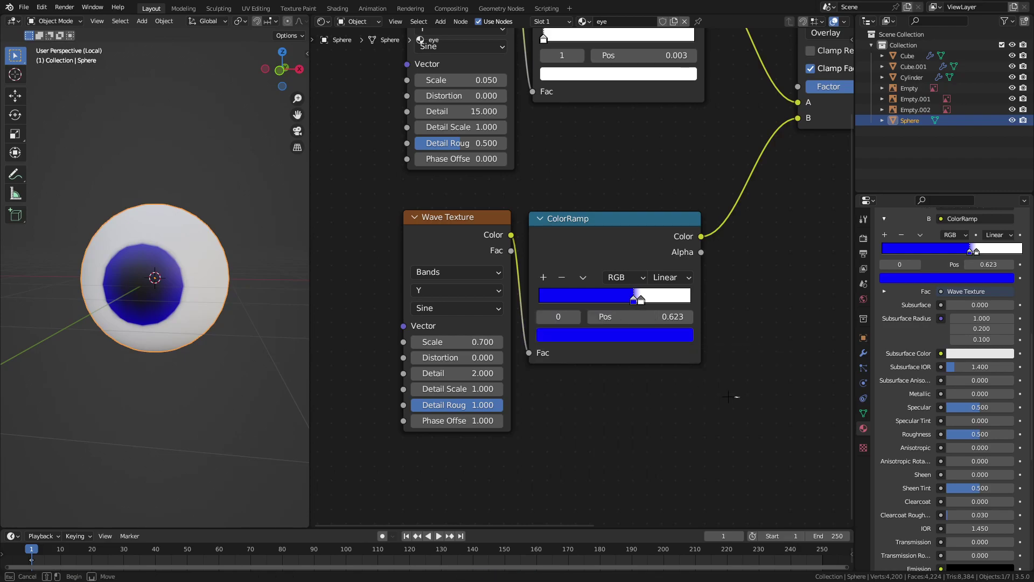
{"action": "left_click", "coordinate": [634, 334]}
{"action": "mouse_move", "coordinate": [636, 210]}
{"action": "left_mouse_down"}
{"action": "mouse_move", "coordinate": [650, 168]}
{"action": "mouse_move", "coordinate": [546, 163]}
{"action": "left_mouse_up"}
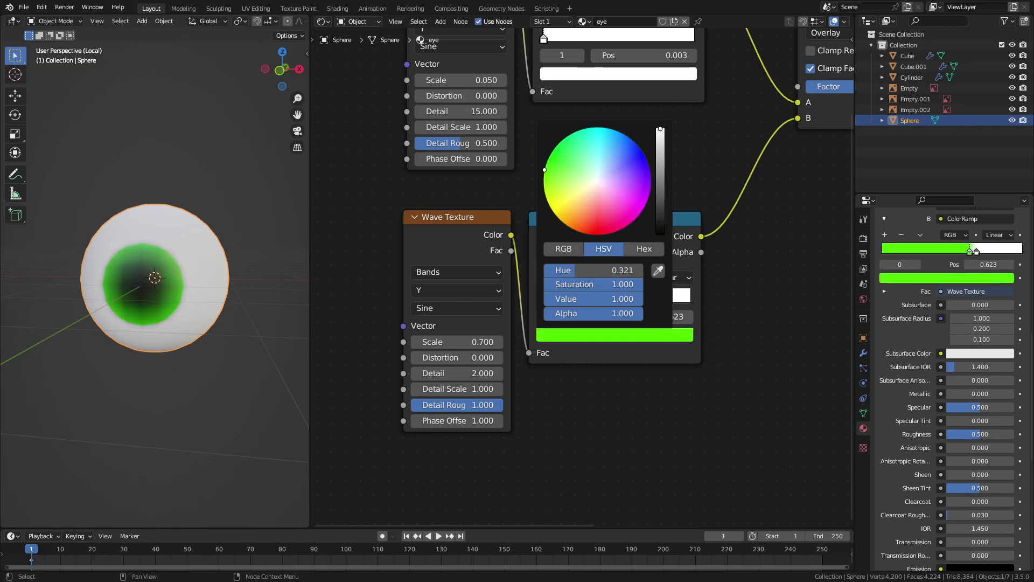
{"action": "left_click_drag", "start_coordinate": [546, 163], "coordinate": [579, 130]}
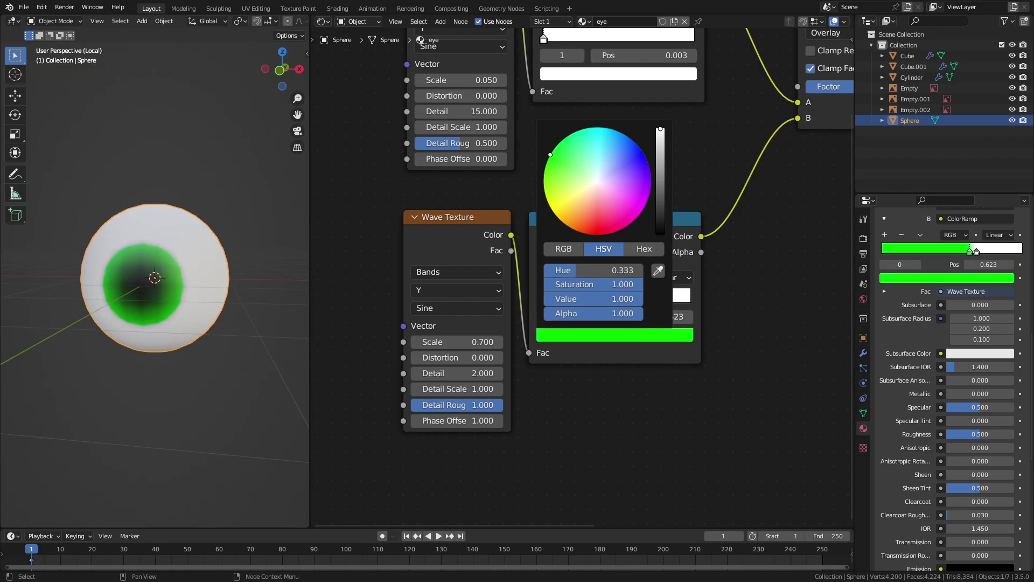
{"action": "key", "text": "ctrl+z"}
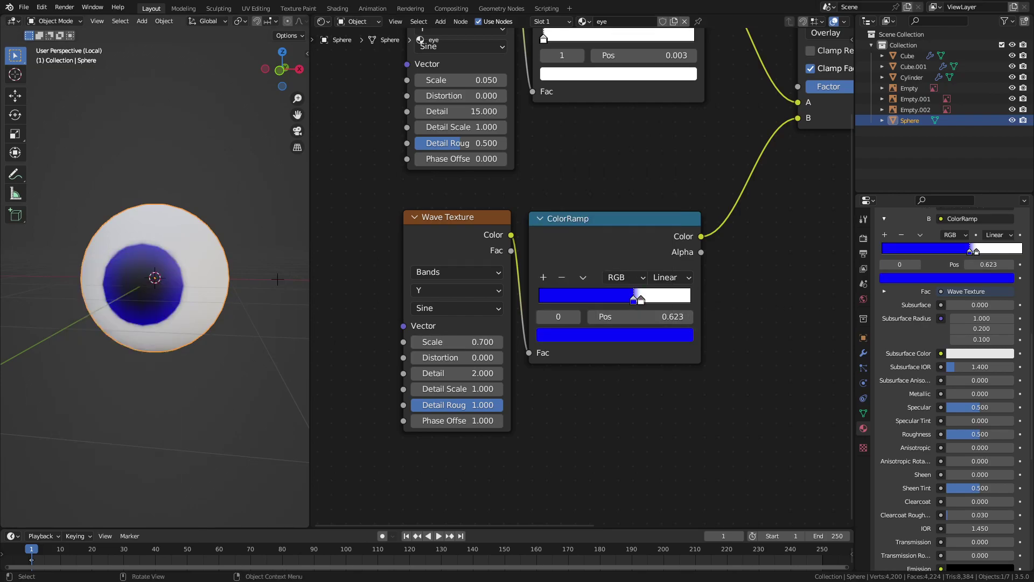
Add a Subdivision Surface modifier to the eyeball sphere and apply it
{"action": "left_click", "coordinate": [863, 354]}
{"action": "left_click", "coordinate": [929, 236]}
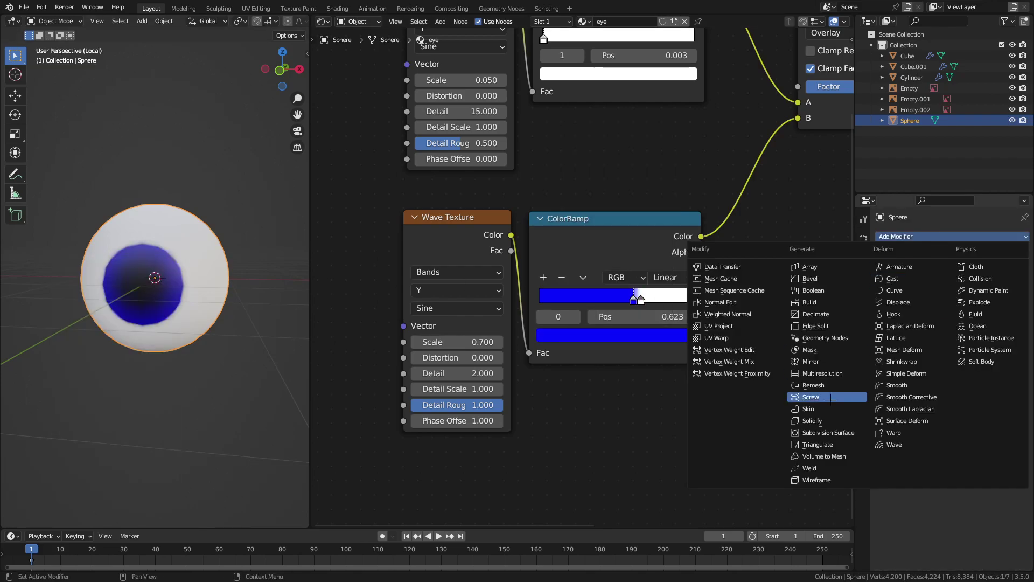
{"action": "left_click", "coordinate": [818, 431]}
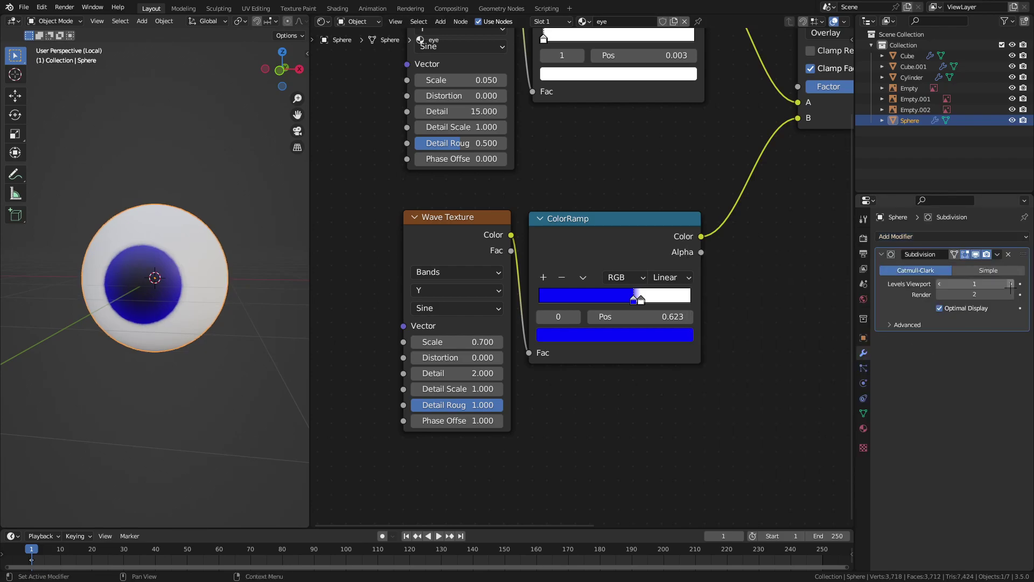
{"action": "left_click", "coordinate": [997, 254]}
{"action": "left_click", "coordinate": [948, 266]}
Give the subdivided eyeball sphere smooth shading
{"action": "right_click", "coordinate": [112, 287]}
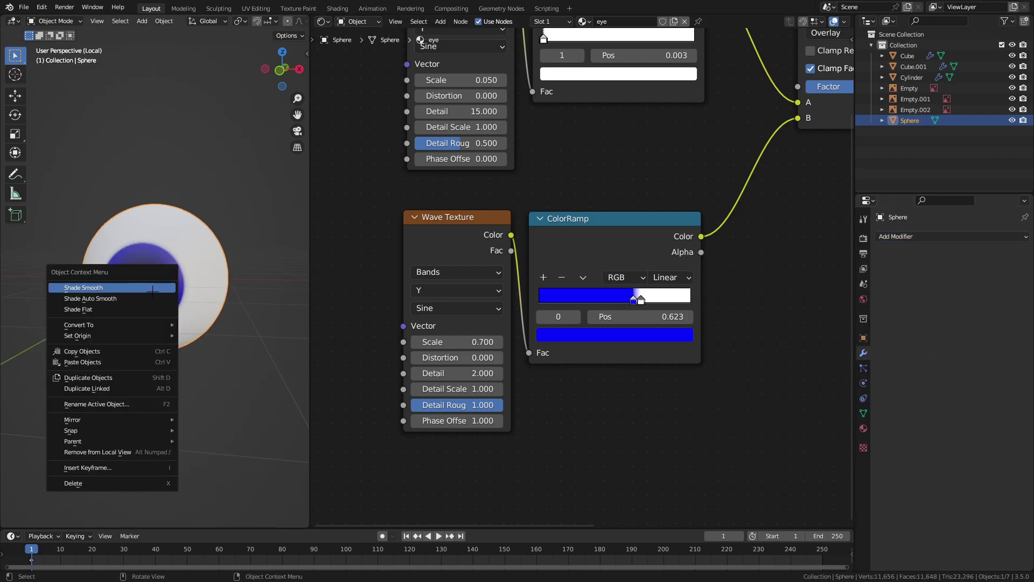
{"action": "left_click", "coordinate": [135, 299]}
{"action": "right_click", "coordinate": [144, 318]}
{"action": "left_click", "coordinate": [173, 307]}
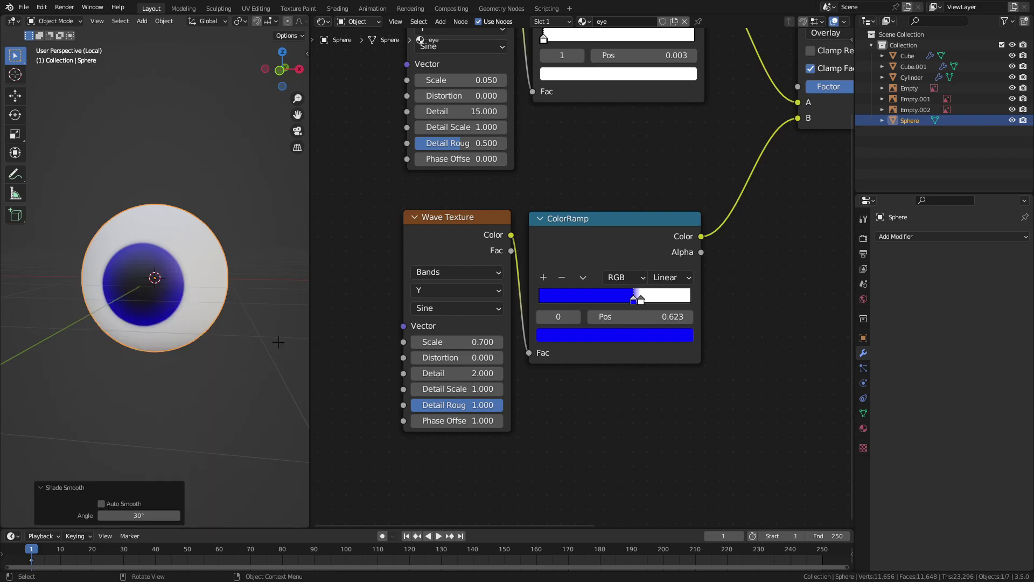
{"action": "left_click", "coordinate": [619, 334]}
Try out iris colours: yellow, red, pale grey, cyan and red again
{"action": "left_click_drag", "start_coordinate": [619, 270], "coordinate": [565, 269]}
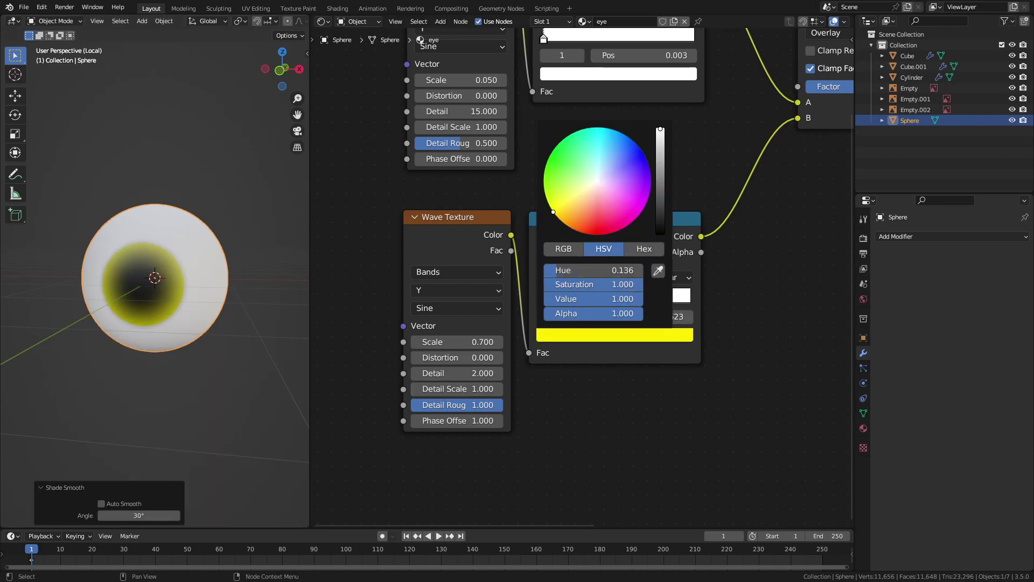
{"action": "left_click_drag", "start_coordinate": [593, 269], "coordinate": [577, 270]}
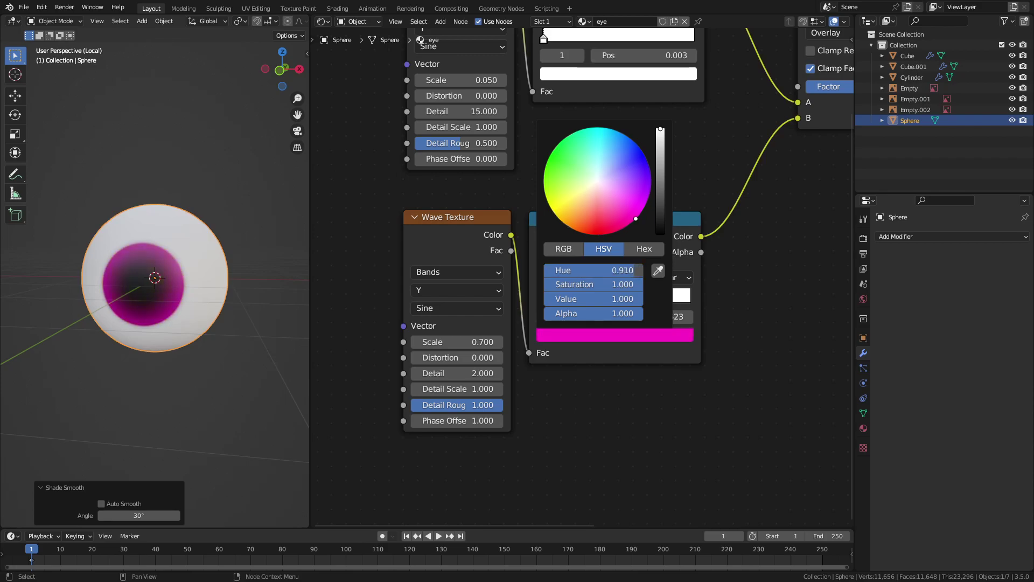
{"action": "mouse_move", "coordinate": [643, 208]}
{"action": "left_mouse_down"}
{"action": "mouse_move", "coordinate": [592, 176]}
{"action": "mouse_move", "coordinate": [596, 183]}
{"action": "left_mouse_up"}
{"action": "scroll", "coordinate": [644, 172], "scroll_direction": "down", "scroll_amount": 7}
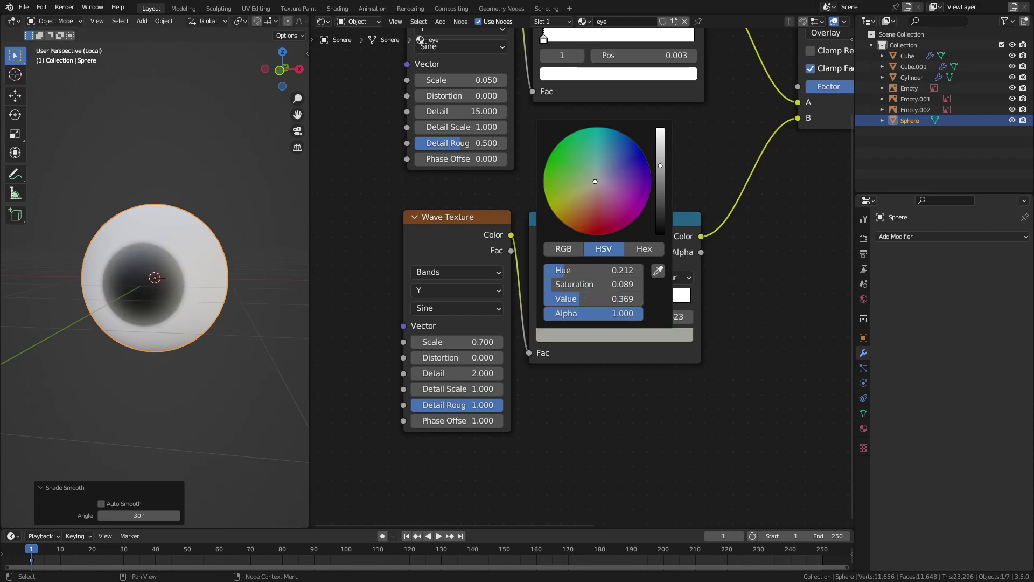
{"action": "scroll", "coordinate": [644, 172], "scroll_direction": "down", "scroll_amount": 13}
{"action": "scroll", "coordinate": [645, 171], "scroll_direction": "up", "scroll_amount": 10}
{"action": "scroll", "coordinate": [644, 171], "scroll_direction": "up", "scroll_amount": 10}
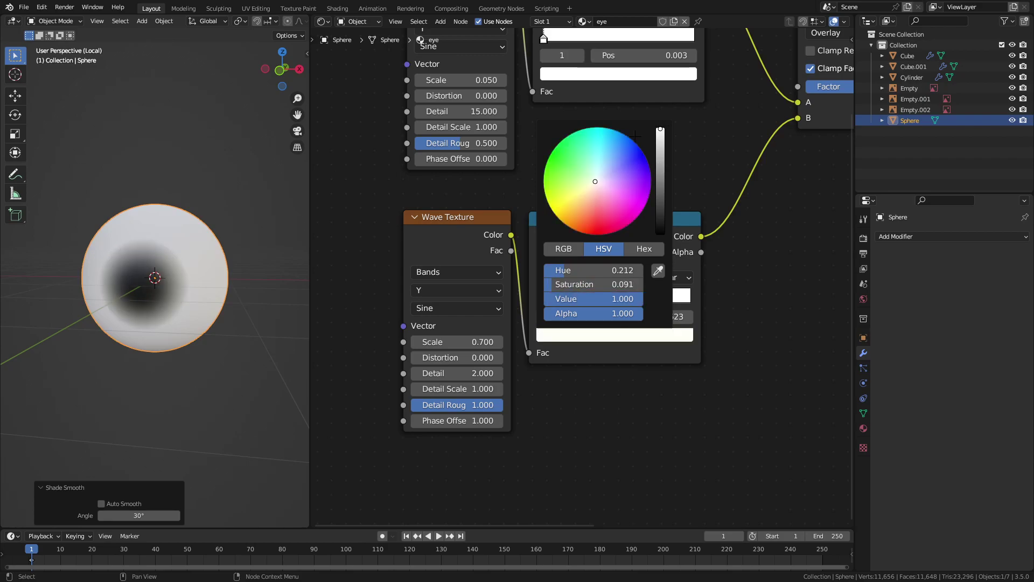
{"action": "left_click", "coordinate": [599, 127]}
{"action": "mouse_move", "coordinate": [601, 127]}
{"action": "left_mouse_down"}
{"action": "mouse_move", "coordinate": [652, 181]}
{"action": "mouse_move", "coordinate": [599, 235]}
{"action": "mouse_move", "coordinate": [636, 145]}
{"action": "mouse_move", "coordinate": [601, 234]}
{"action": "mouse_move", "coordinate": [649, 178]}
{"action": "mouse_move", "coordinate": [642, 208]}
{"action": "left_mouse_up"}
Select the top ColorRamp node, flip the ramp, then flip it back
{"action": "middle_click_drag", "start_coordinate": [742, 286], "coordinate": [636, 488]}
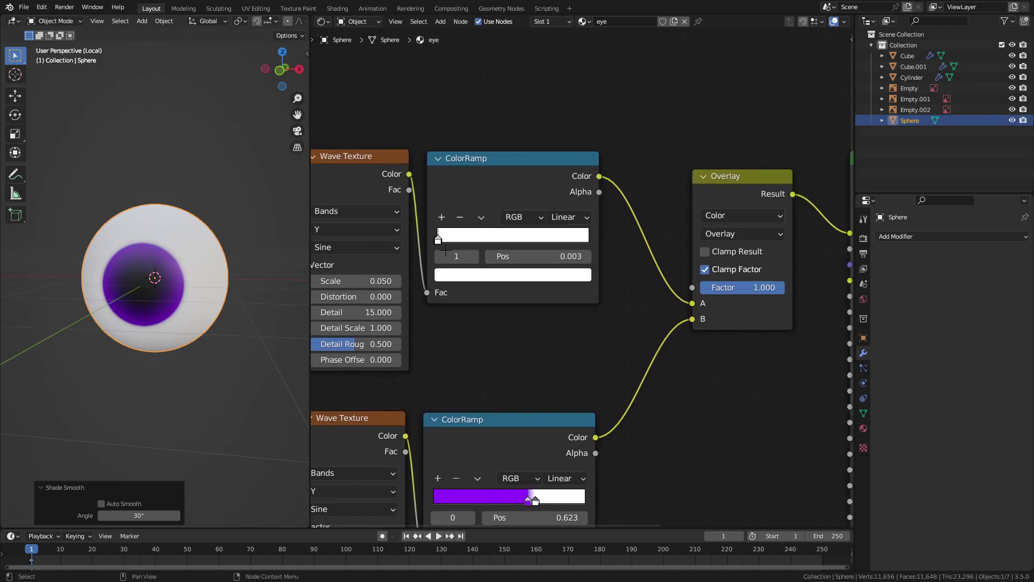
{"action": "middle_click_drag", "start_coordinate": [623, 351], "coordinate": [674, 358]}
{"action": "left_click", "coordinate": [488, 238]}
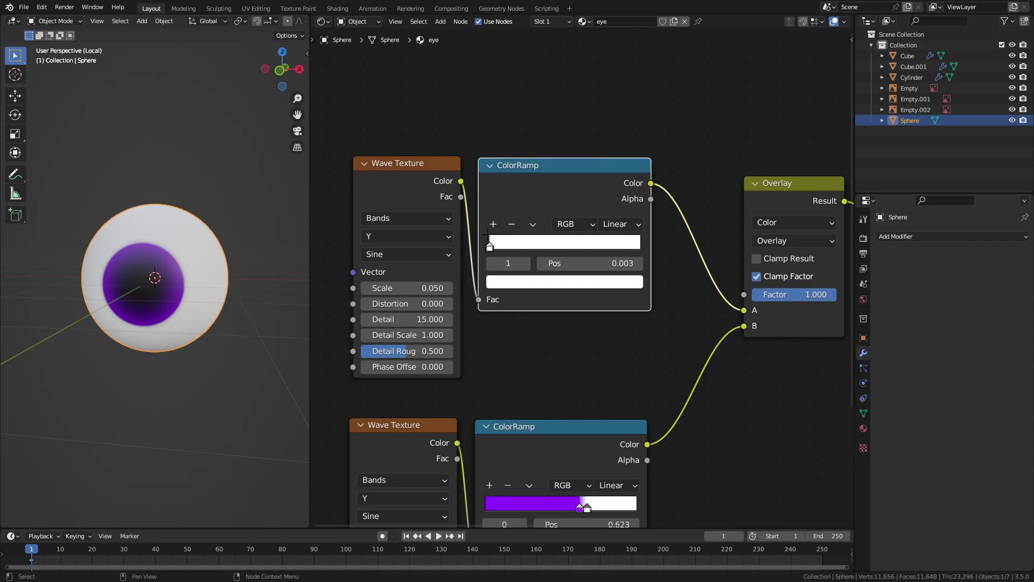
{"action": "scroll", "coordinate": [488, 238], "scroll_direction": "up", "scroll_amount": 1}
{"action": "scroll", "coordinate": [517, 269], "scroll_direction": "up", "scroll_amount": 1}
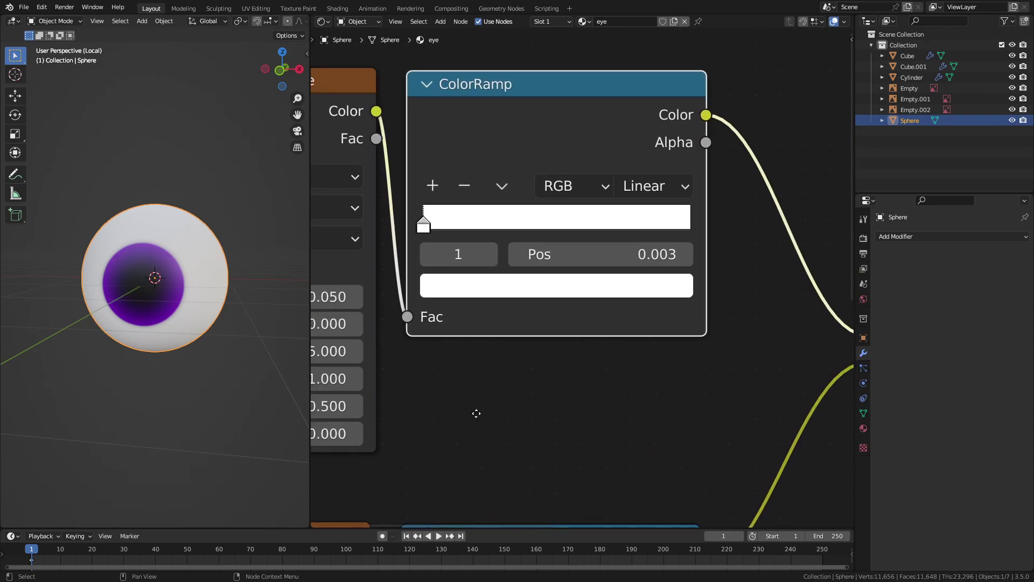
{"action": "scroll", "coordinate": [551, 291], "scroll_direction": "up", "scroll_amount": 1}
{"action": "left_click", "coordinate": [630, 222]}
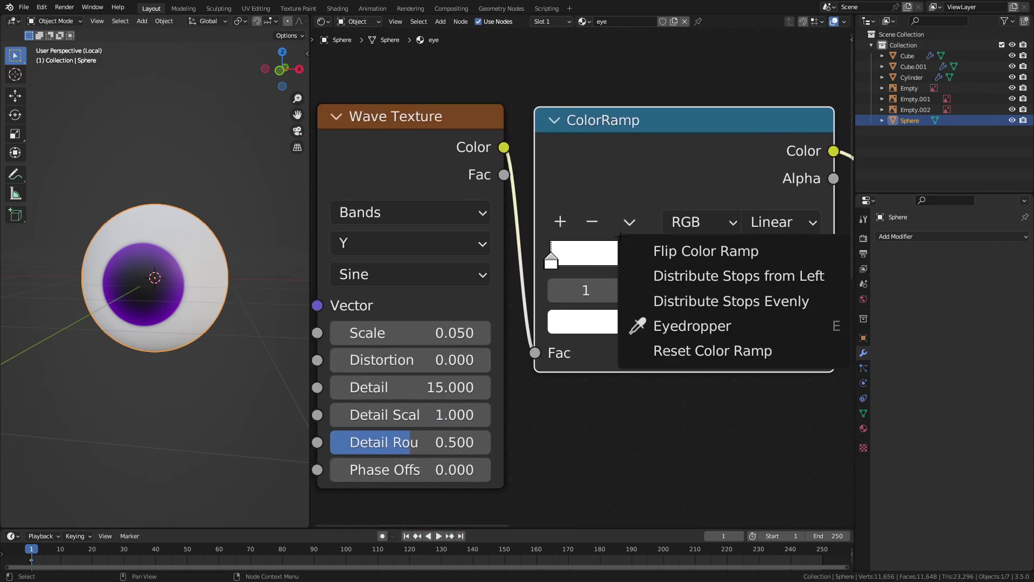
{"action": "left_click", "coordinate": [625, 251]}
{"action": "left_click", "coordinate": [619, 219]}
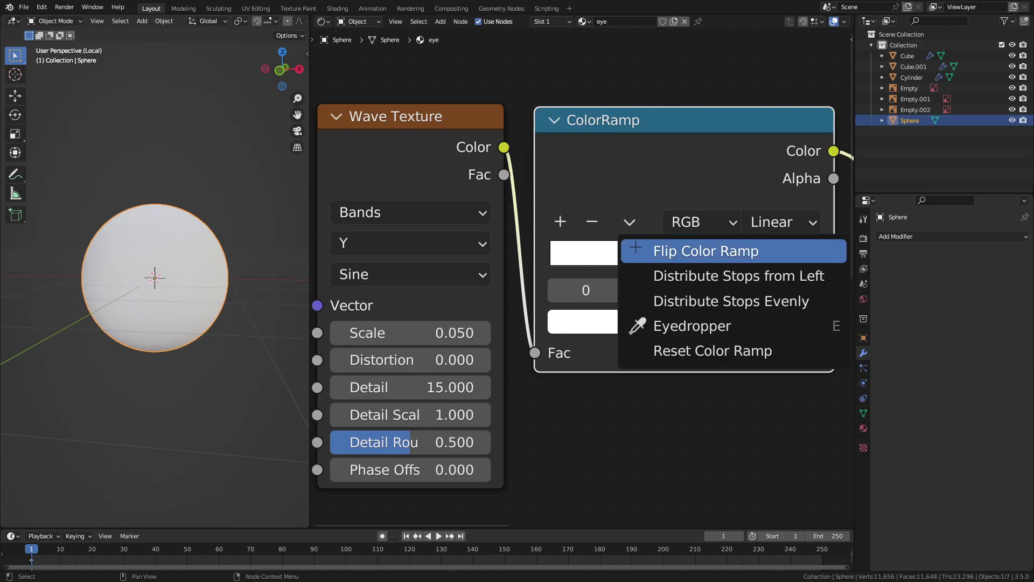
{"action": "left_click", "coordinate": [625, 250]}
Try recolouring and moving the top ramp's stops, then cancel and undo the changes
{"action": "left_click", "coordinate": [610, 328]}
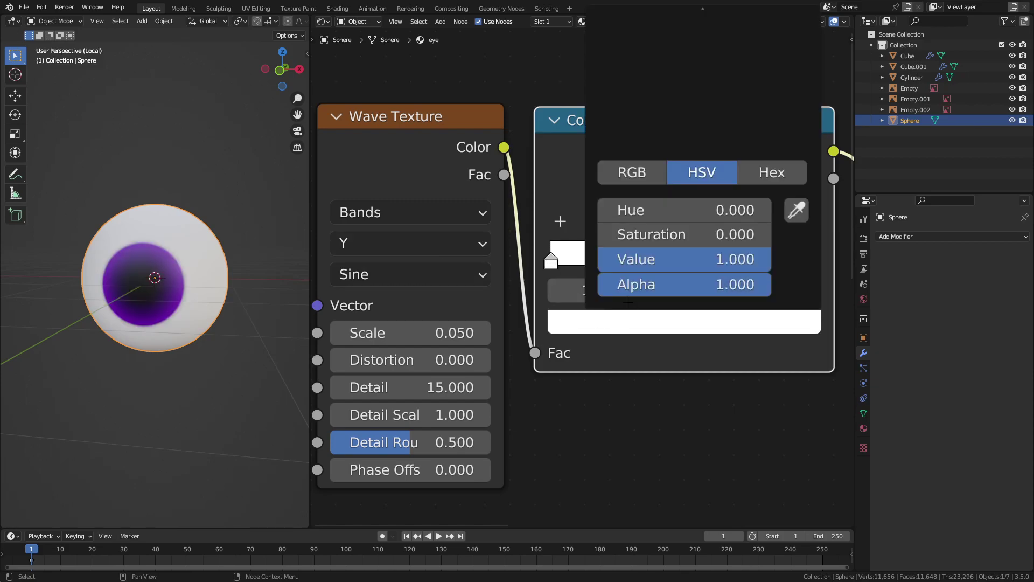
{"action": "scroll", "coordinate": [663, 379], "scroll_direction": "down", "scroll_amount": 2}
{"action": "left_click", "coordinate": [610, 312]}
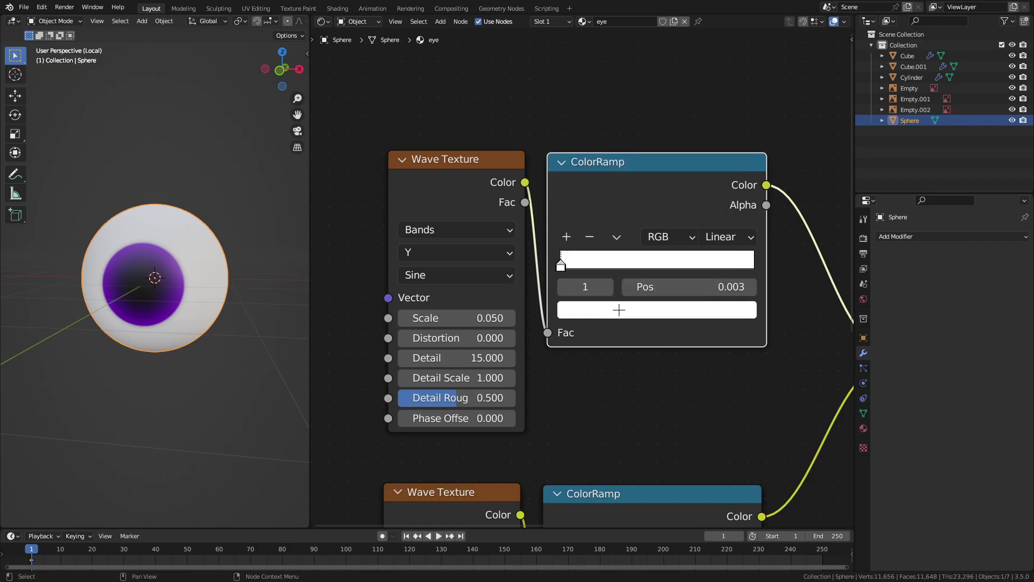
{"action": "scroll", "coordinate": [629, 323], "scroll_direction": "down", "scroll_amount": 1}
{"action": "left_click", "coordinate": [611, 300]}
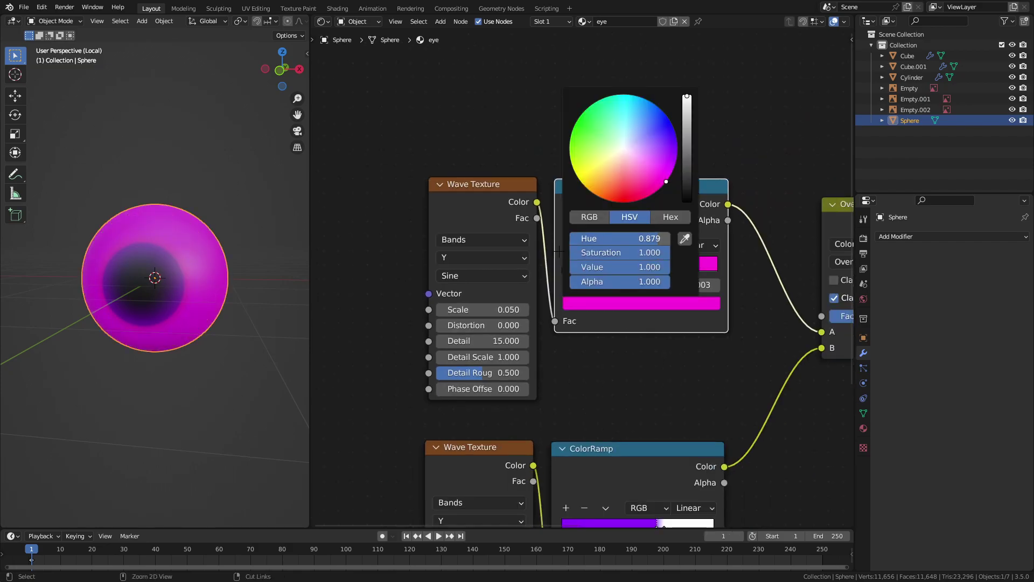
{"action": "key", "text": "Escape"}
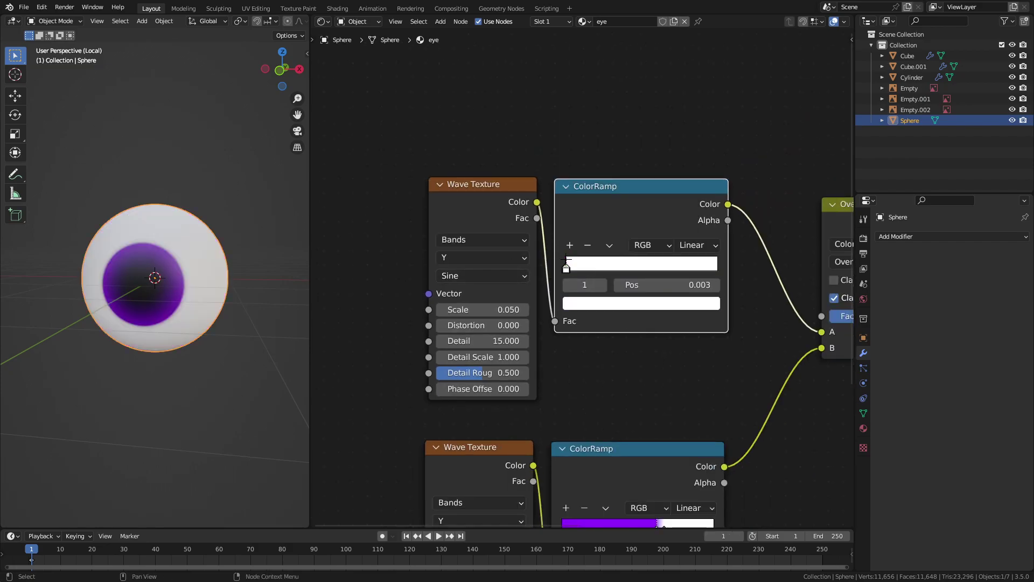
{"action": "left_click_drag", "start_coordinate": [566, 263], "coordinate": [573, 265]}
{"action": "key", "text": "ctrl+z"}
Set the lower ramp stop back to a blue iris and enlarge the 3D view
{"action": "scroll", "coordinate": [597, 328], "scroll_direction": "down", "scroll_amount": 1}
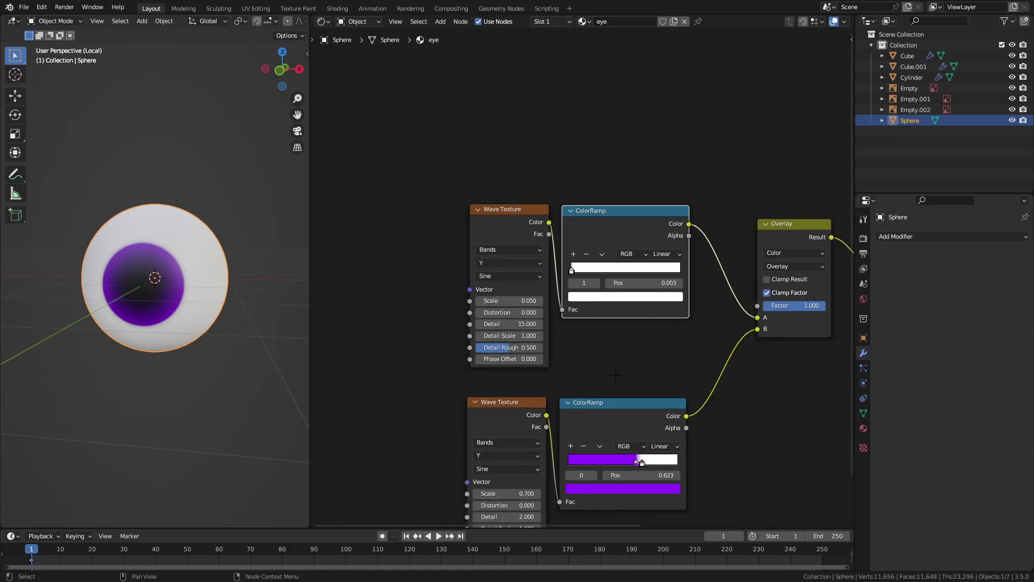
{"action": "scroll", "coordinate": [598, 328], "scroll_direction": "down", "scroll_amount": 1}
{"action": "left_click", "coordinate": [616, 401]}
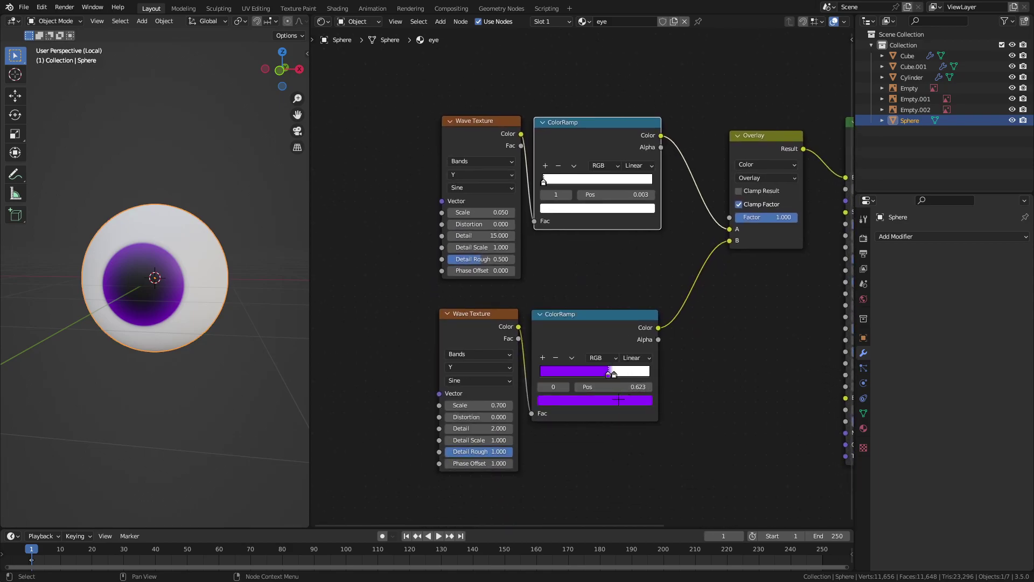
{"action": "left_click", "coordinate": [620, 401]}
{"action": "left_click_drag", "start_coordinate": [597, 295], "coordinate": [616, 266], "text": "ctrl"}
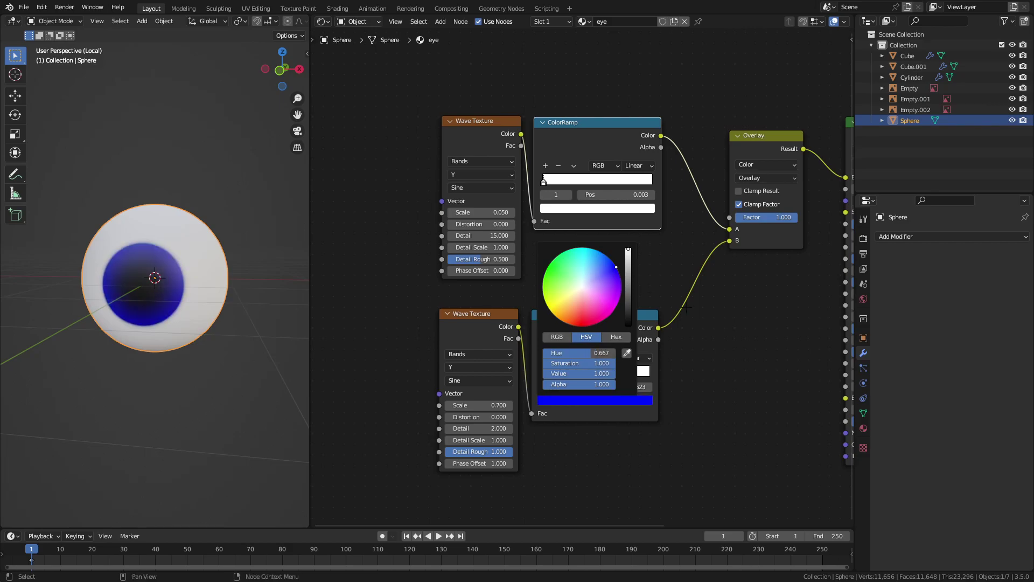
{"action": "scroll", "coordinate": [346, 282], "scroll_direction": "down", "scroll_amount": 1}
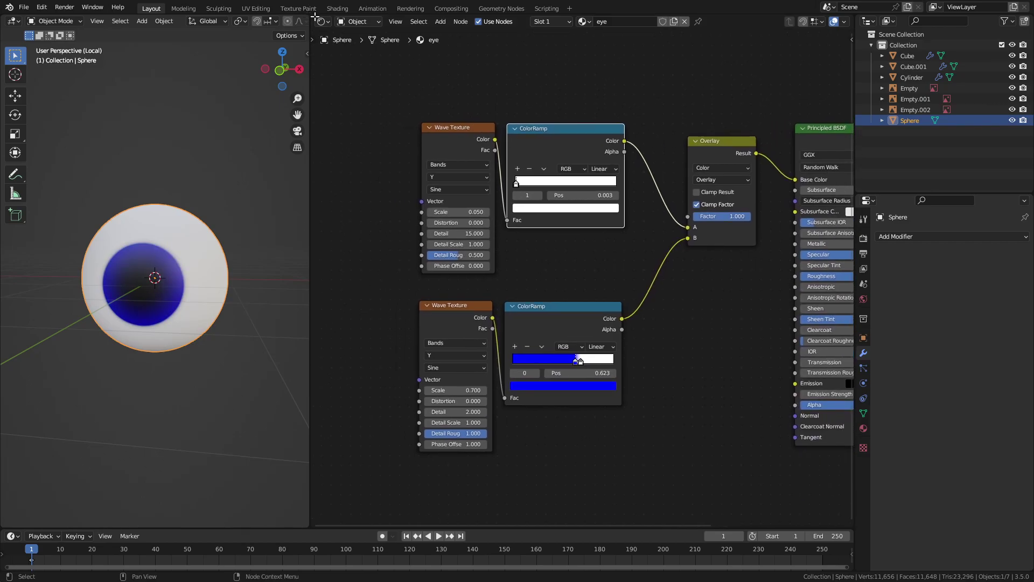
{"action": "left_click_drag", "start_coordinate": [315, 16], "coordinate": [485, 21]}
{"action": "mouse_move", "coordinate": [427, 277]}
{"action": "middle_mouse_down"}
{"action": "mouse_move", "coordinate": [398, 269]}
{"action": "mouse_move", "coordinate": [477, 308]}
{"action": "mouse_move", "coordinate": [463, 272]}
{"action": "middle_mouse_up"}
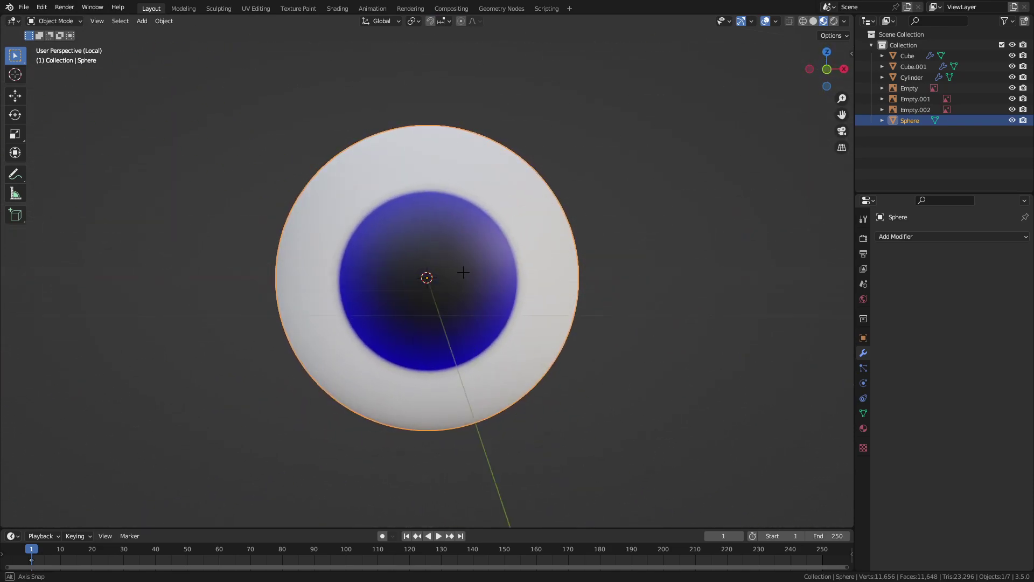
Exit local view and delete the eyeball sphere
{"action": "middle_click_drag", "start_coordinate": [463, 272], "coordinate": [562, 234]}
{"action": "scroll", "coordinate": [562, 235], "scroll_direction": "down", "scroll_amount": 8}
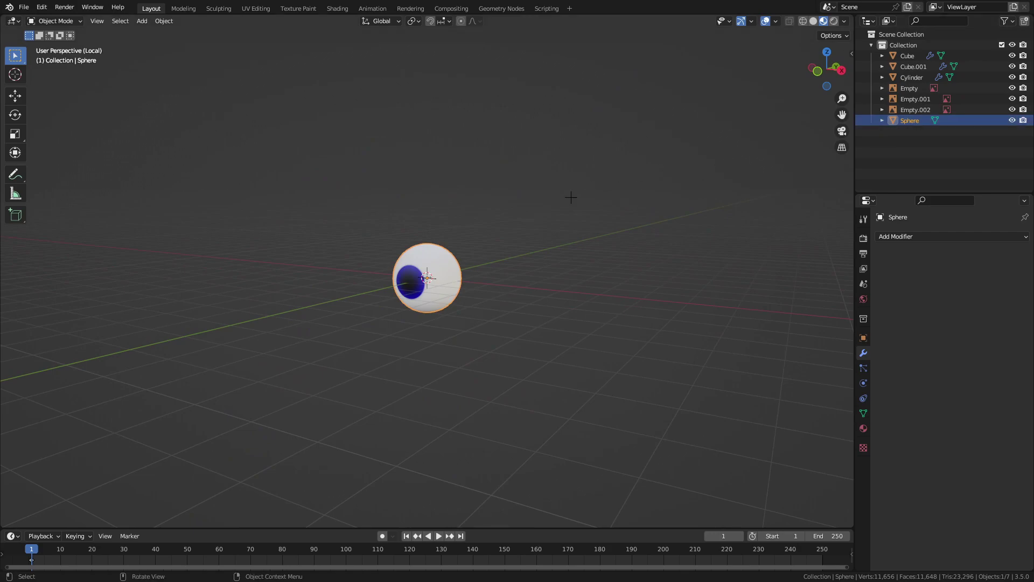
{"action": "key", "text": "KP_Divide"}
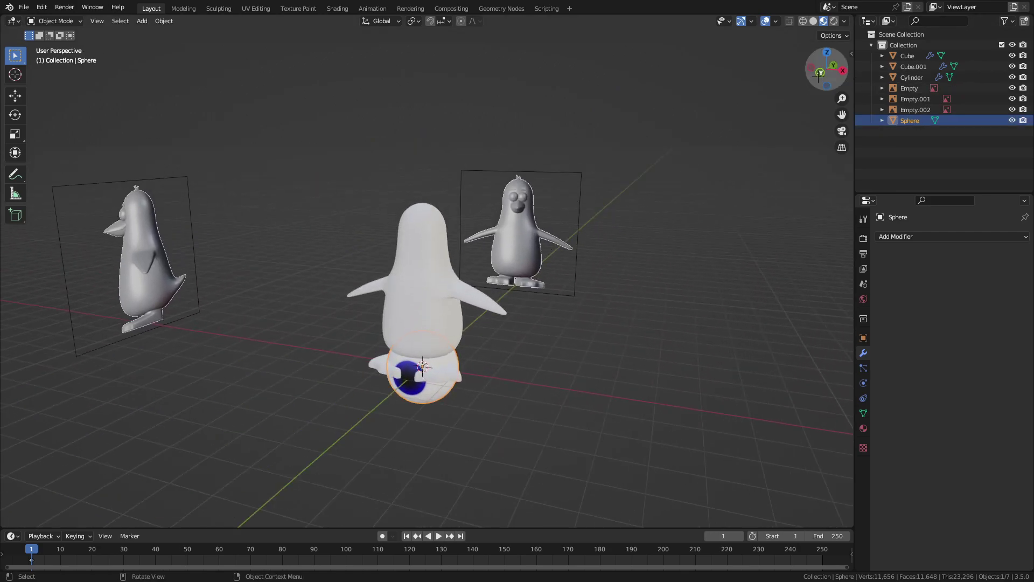
{"action": "key", "text": "x"}
{"action": "left_click", "coordinate": [526, 271]}
Add a Round Cube with radius 1 and 20 arc divisions
{"action": "key", "text": "shift+a"}
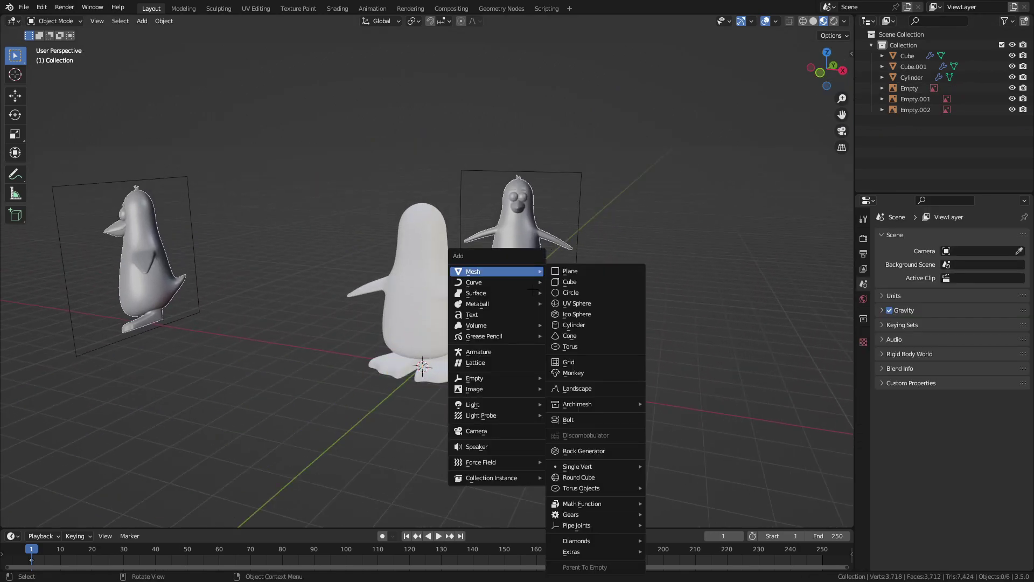
{"action": "left_click", "coordinate": [582, 477]}
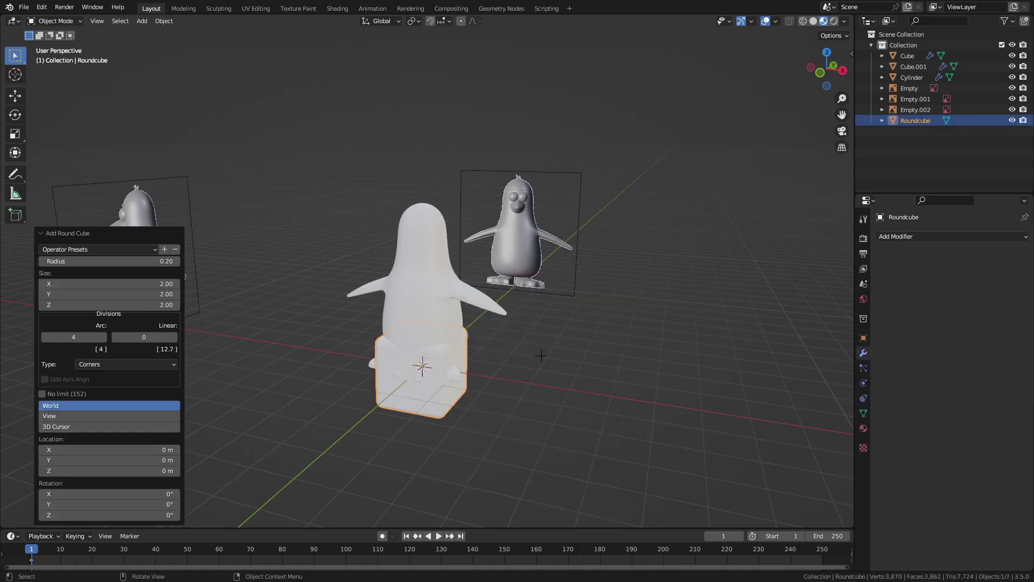
{"action": "left_click", "coordinate": [77, 261]}
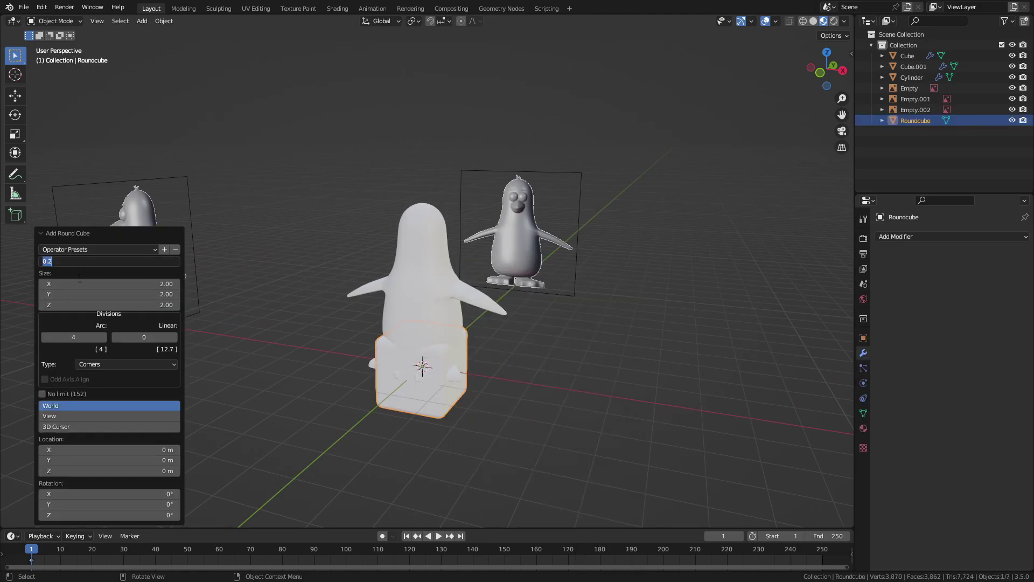
{"action": "type", "text": "1"}
{"action": "key", "text": "Return"}
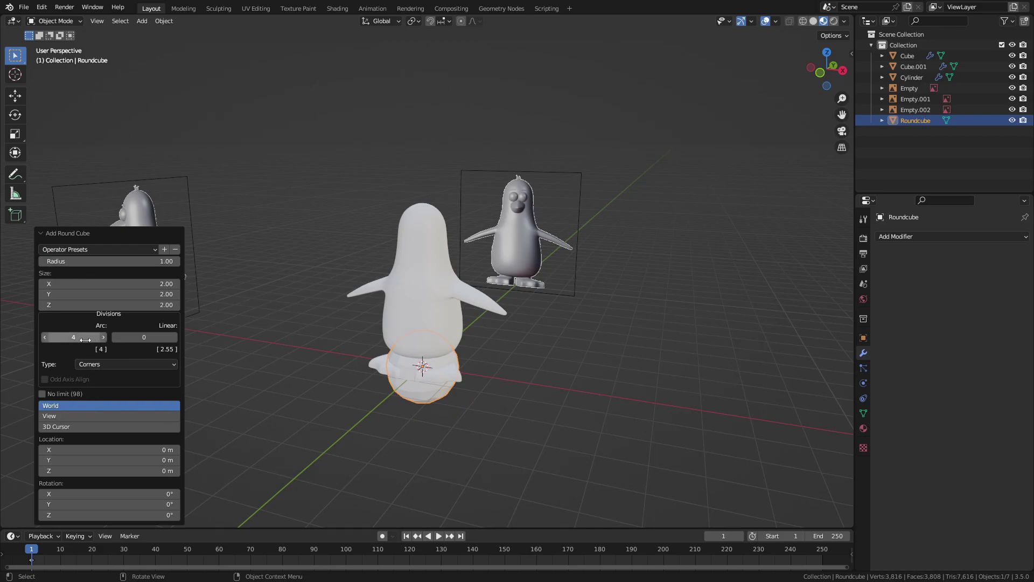
{"action": "left_click", "coordinate": [74, 337]}
{"action": "type", "text": "8"}
{"action": "key", "text": "Return"}
{"action": "left_click_drag", "start_coordinate": [73, 337], "coordinate": [102, 337]}
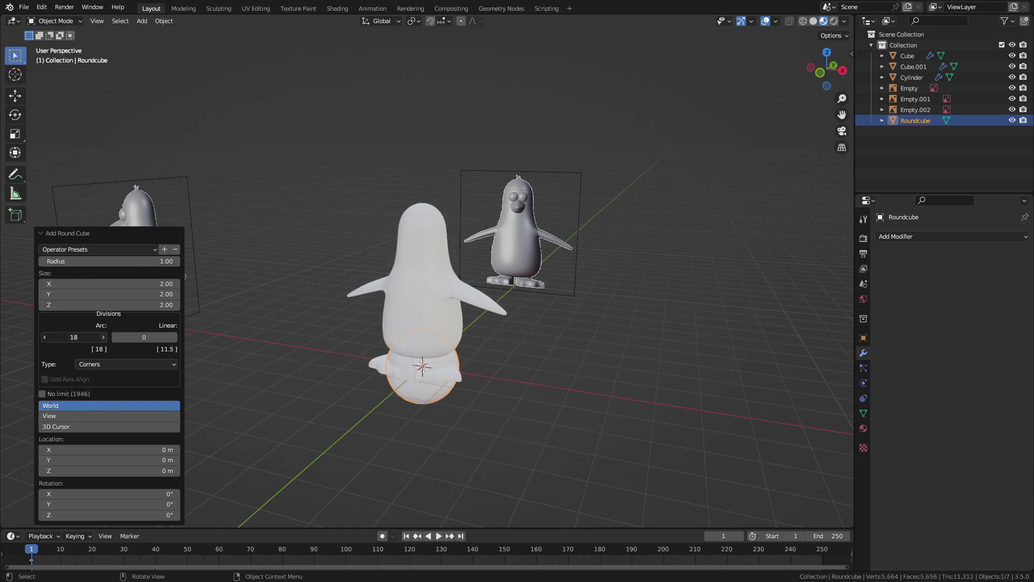
{"action": "left_click_drag", "start_coordinate": [74, 337], "coordinate": [62, 351]}
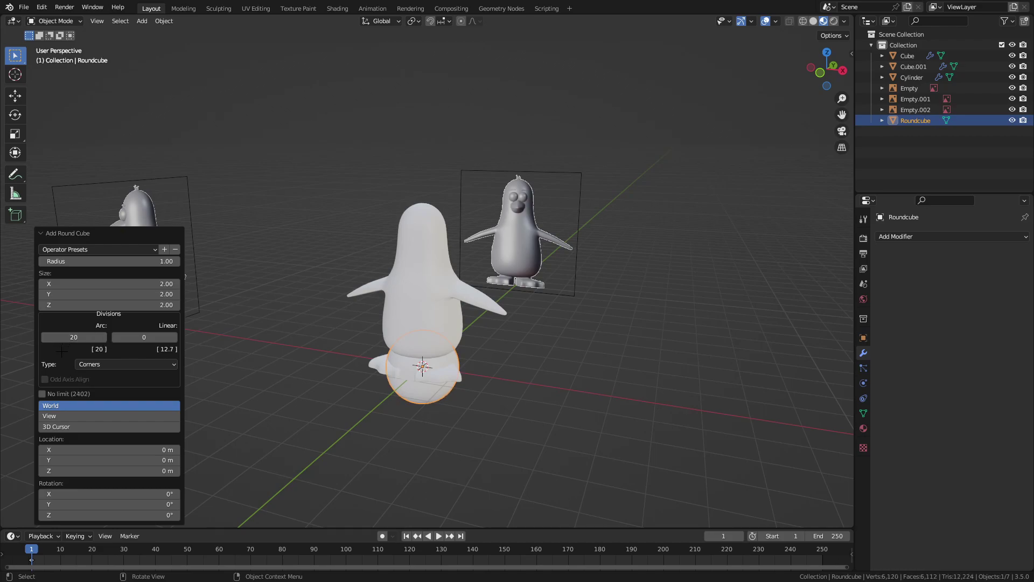
{"action": "right_click", "coordinate": [431, 385]}
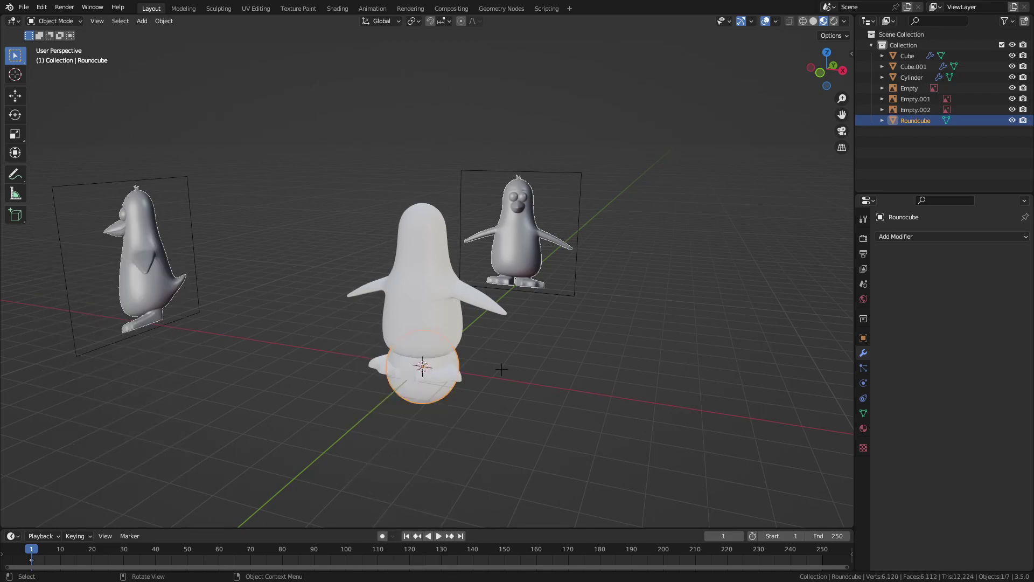
Isolate the round-cube sphere and shade it smooth
{"action": "key", "text": "KP_Divide"}
{"action": "mouse_move", "coordinate": [554, 366]}
{"action": "middle_mouse_down"}
{"action": "mouse_move", "coordinate": [628, 245]}
{"action": "mouse_move", "coordinate": [641, 254]}
{"action": "middle_mouse_up"}
{"action": "right_click", "coordinate": [493, 243]}
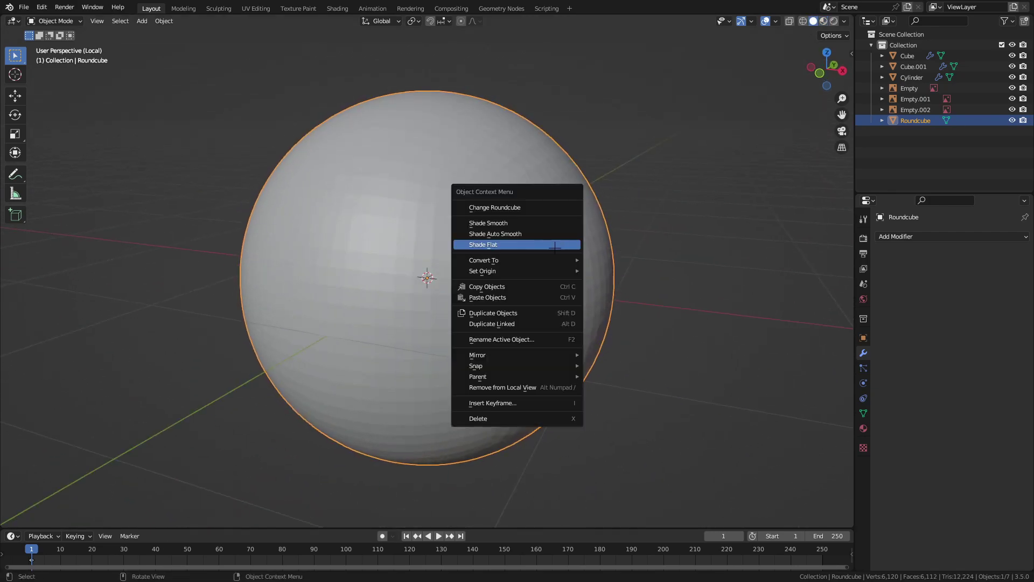
{"action": "left_click", "coordinate": [493, 223]}
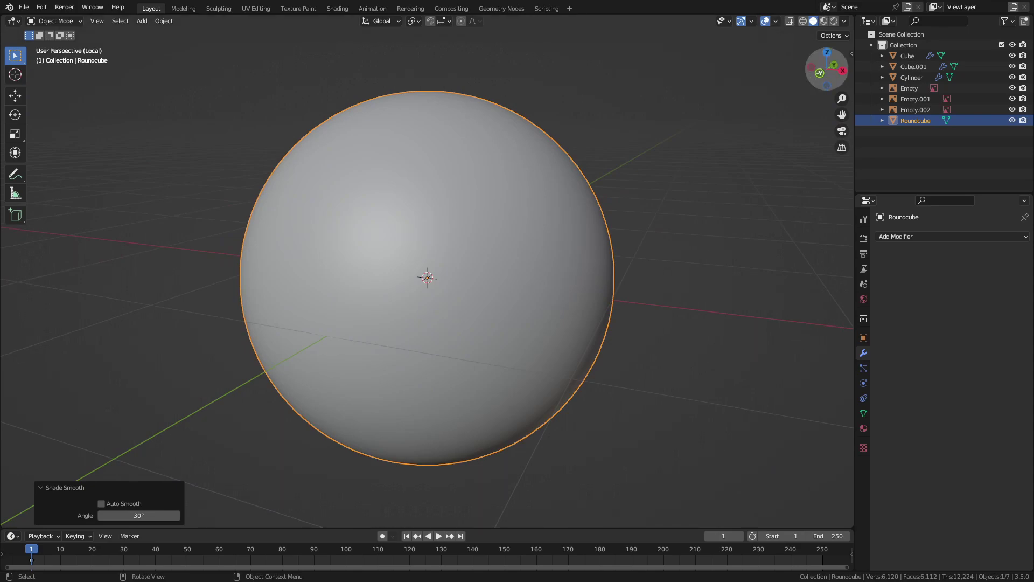
{"action": "right_click", "coordinate": [516, 195]}
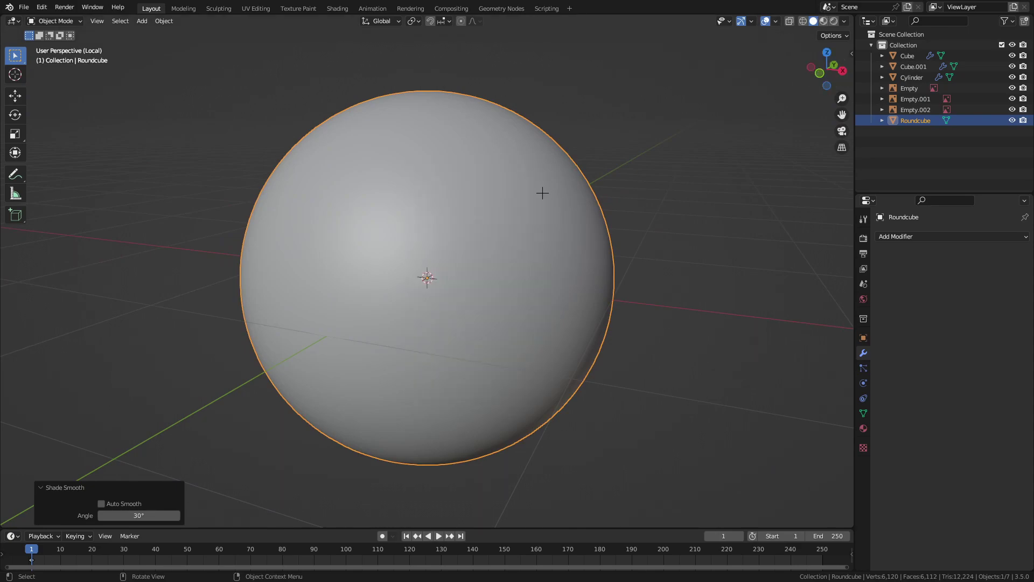
In front view, move the sphere sideways and scale it to half size
{"action": "key", "text": "KP_Divide"}
{"action": "left_click", "coordinate": [820, 67]}
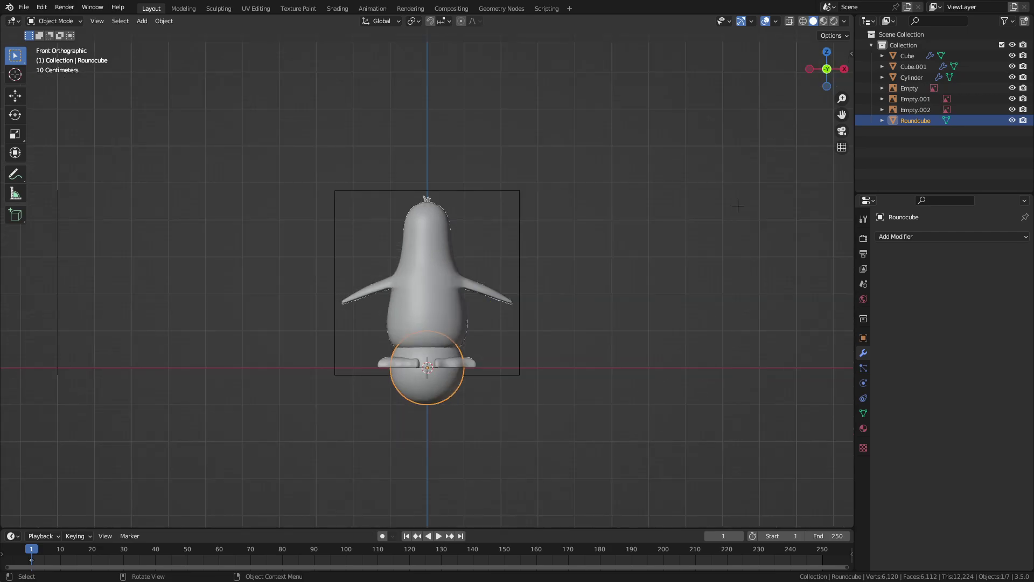
{"action": "scroll", "coordinate": [738, 206], "scroll_direction": "up", "scroll_amount": 5}
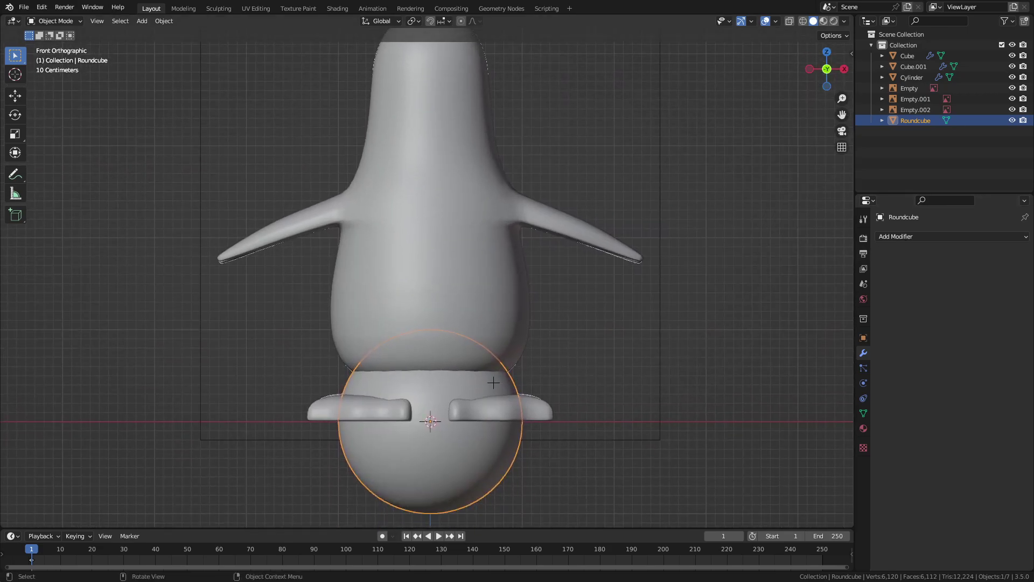
{"action": "scroll", "coordinate": [493, 382], "scroll_direction": "down", "scroll_amount": 4}
{"action": "key", "text": "g"}
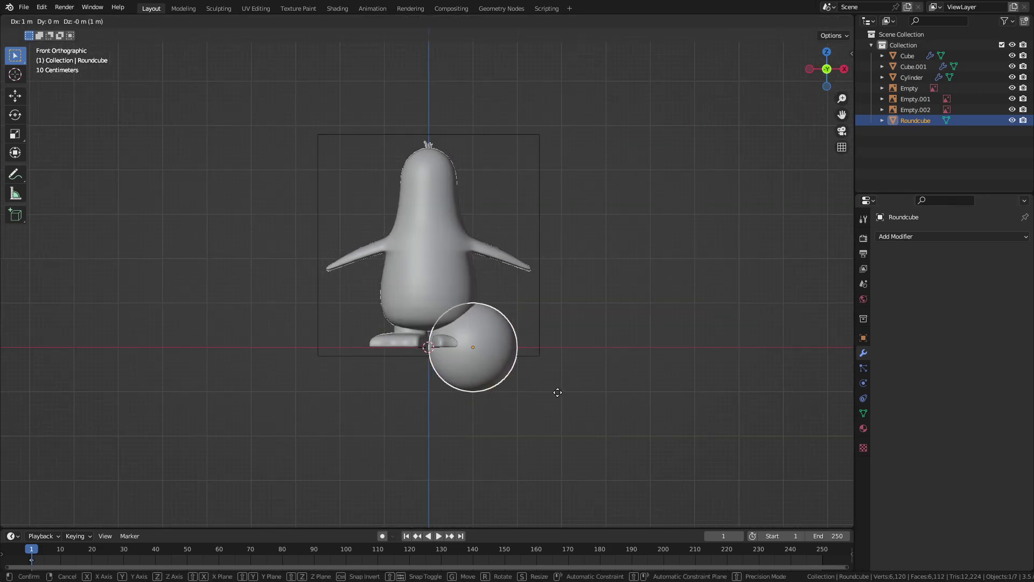
{"action": "left_click", "coordinate": [557, 392]}
{"action": "scroll", "coordinate": [610, 373], "scroll_direction": "up", "scroll_amount": 4}
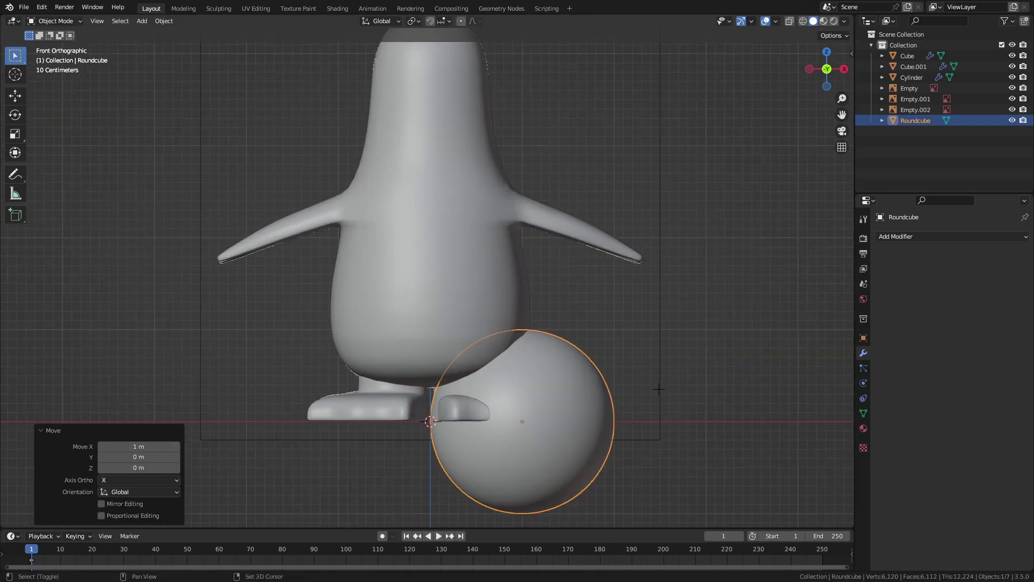
{"action": "middle_click_drag", "start_coordinate": [658, 388], "coordinate": [635, 310], "text": "shift"}
{"action": "key", "text": "s"}
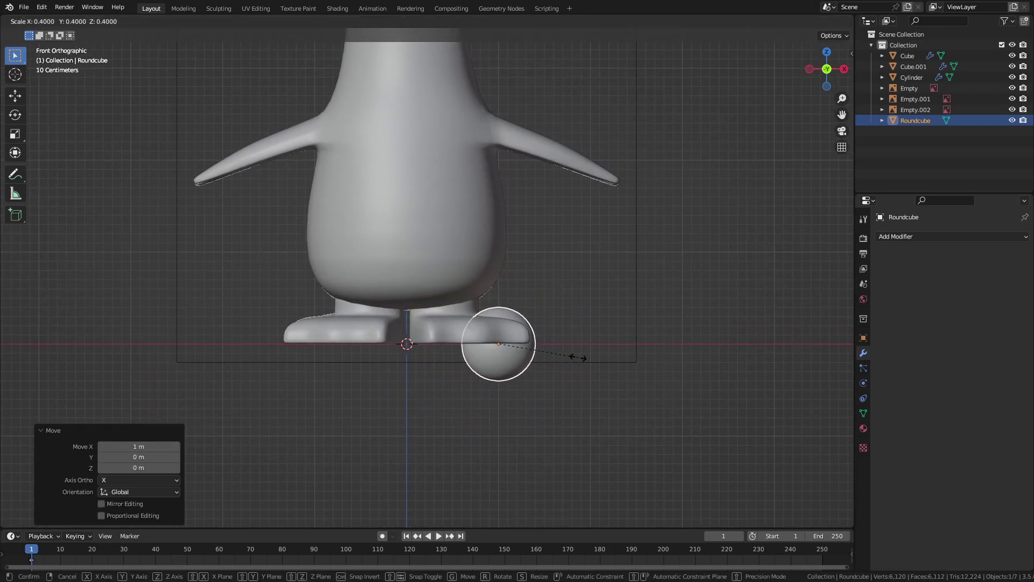
{"action": "left_click", "coordinate": [593, 358]}
Move the sphere object back to the centre along X
{"action": "left_click", "coordinate": [910, 238]}
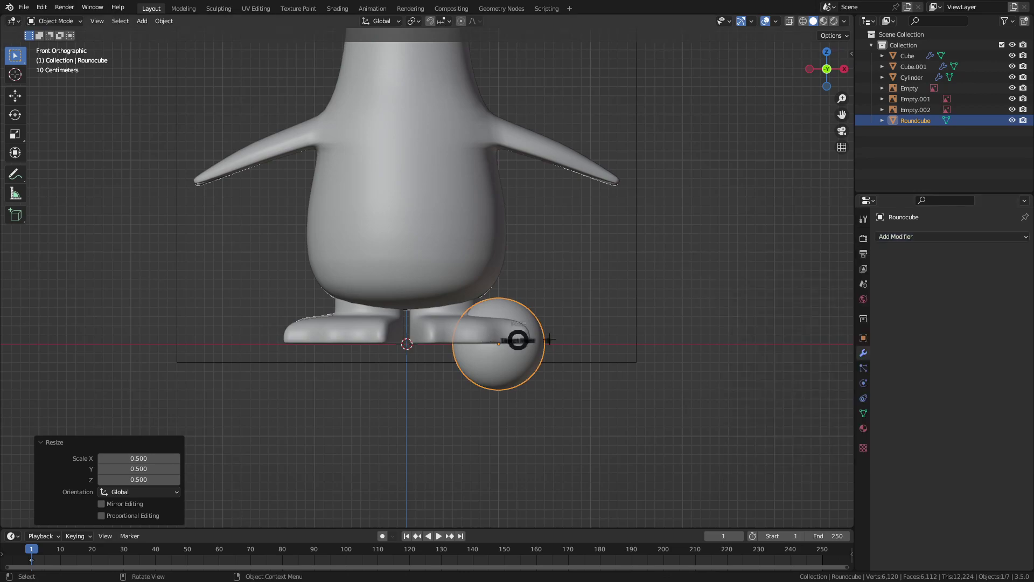
{"action": "key", "text": "Tab"}
{"action": "key", "text": "c"}
{"action": "key", "text": "Tab"}
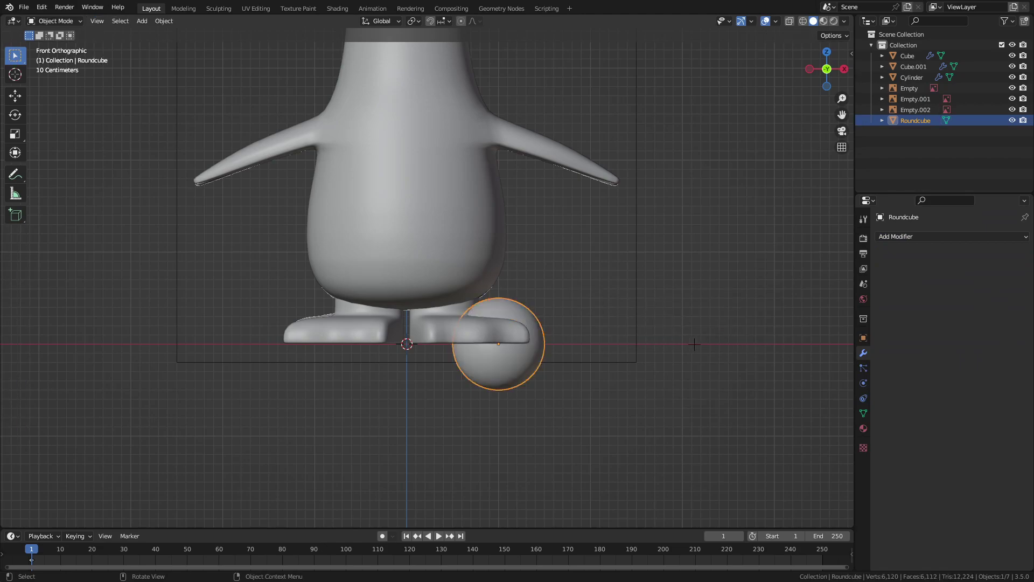
{"action": "key", "text": "g"}
{"action": "key", "text": "x"}
{"action": "left_click", "coordinate": [612, 338]}
In Edit Mode, shift the sphere's mesh along X to sit beside the right foot
{"action": "key", "text": "ctrl+Tab"}
{"action": "key", "text": "Tab"}
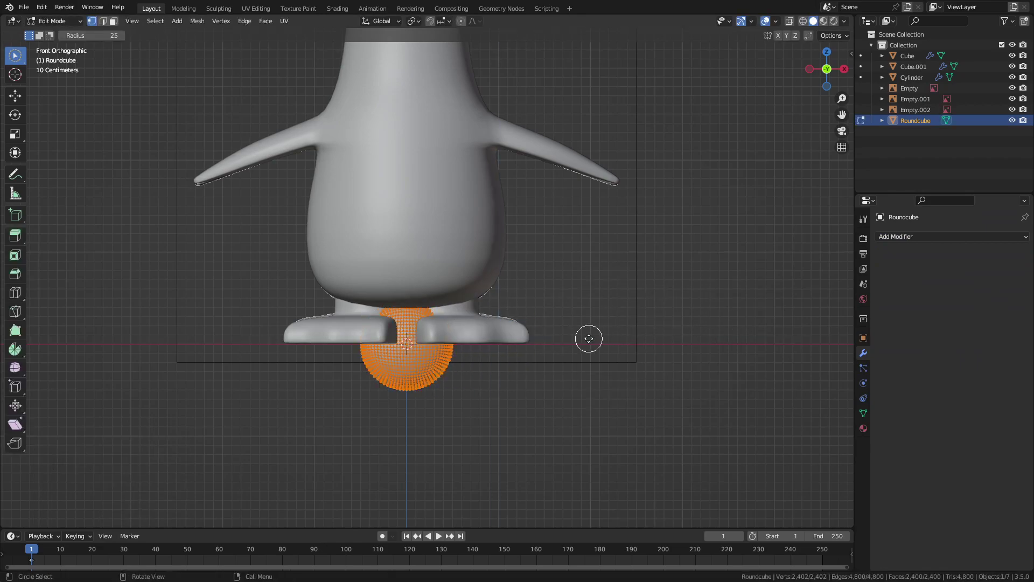
{"action": "key", "text": "g"}
{"action": "key", "text": "x"}
{"action": "left_click", "coordinate": [681, 330]}
{"action": "key", "text": "c"}
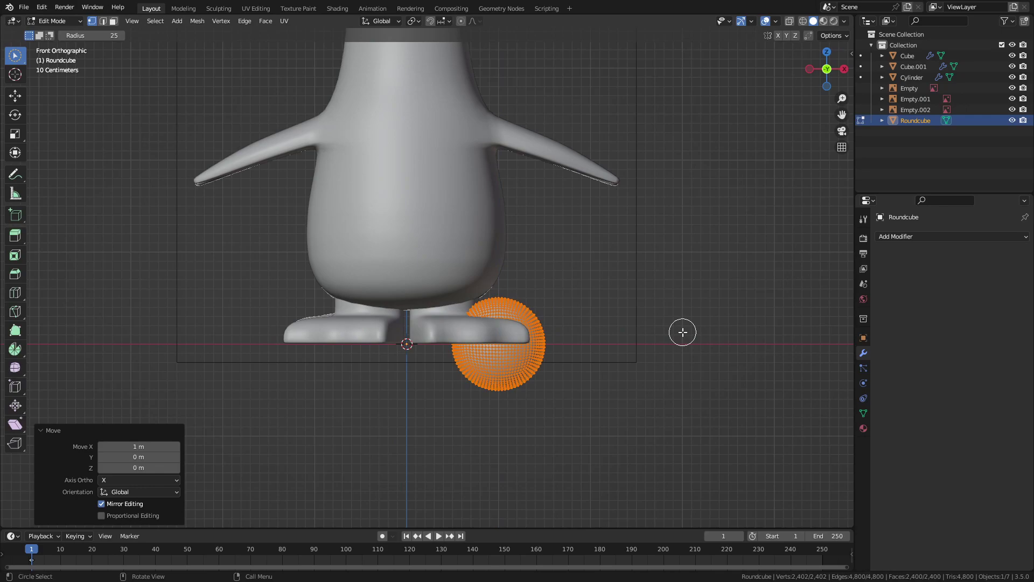
{"action": "key", "text": "Tab"}
Add a Subdivision Surface modifier to the foot sphere and apply it with Ctrl+A
{"action": "left_click", "coordinate": [923, 241]}
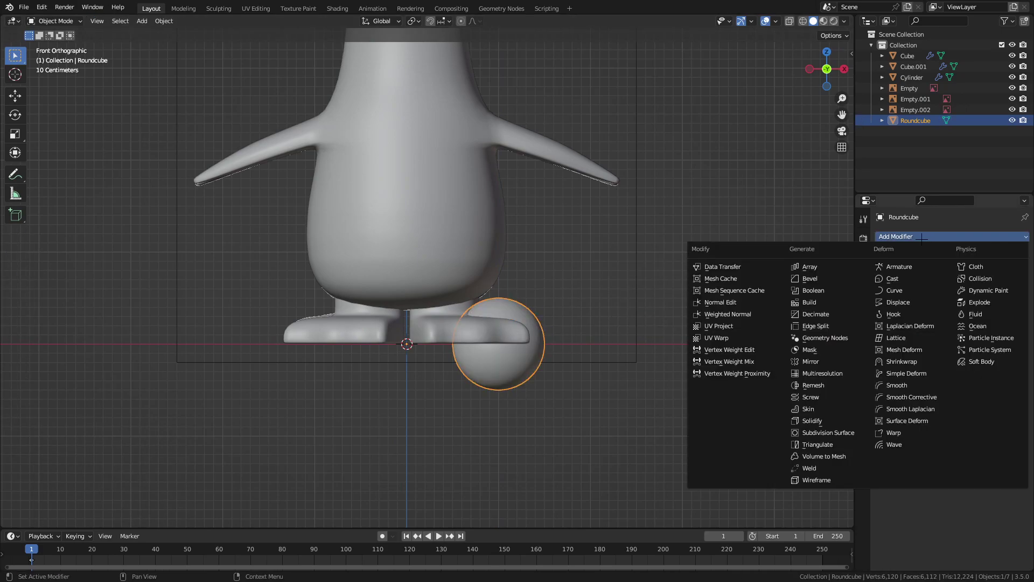
{"action": "left_click", "coordinate": [828, 432]}
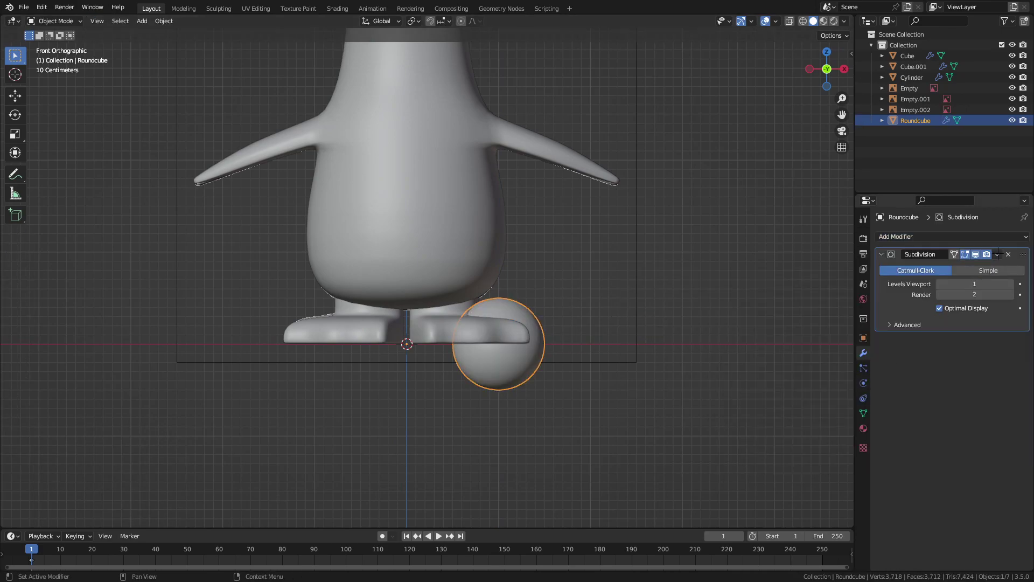
{"action": "key", "text": "ctrl+a"}
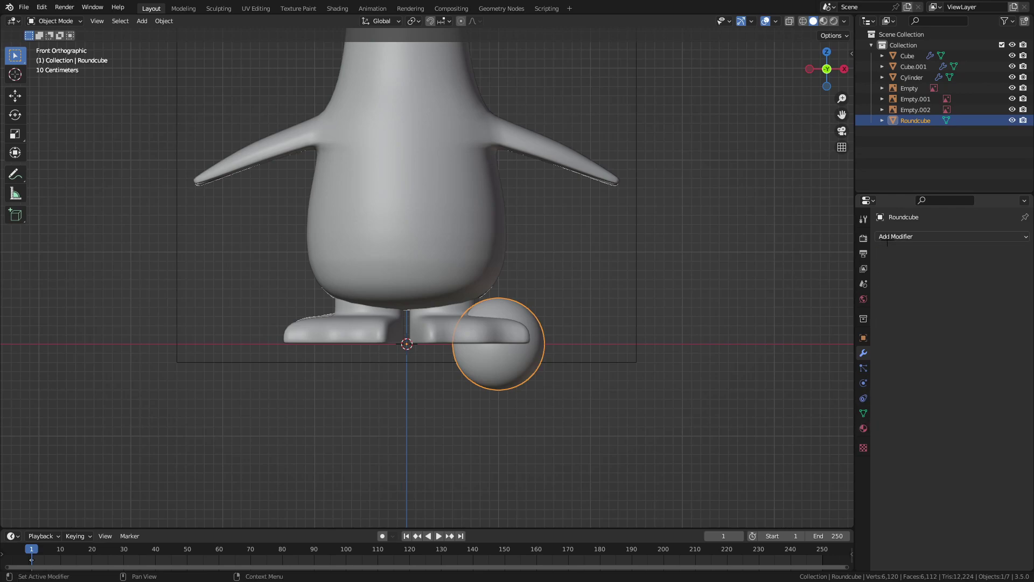
Add an X-axis Mirror modifier so a matching sphere sits at the other foot
{"action": "left_click", "coordinate": [887, 239]}
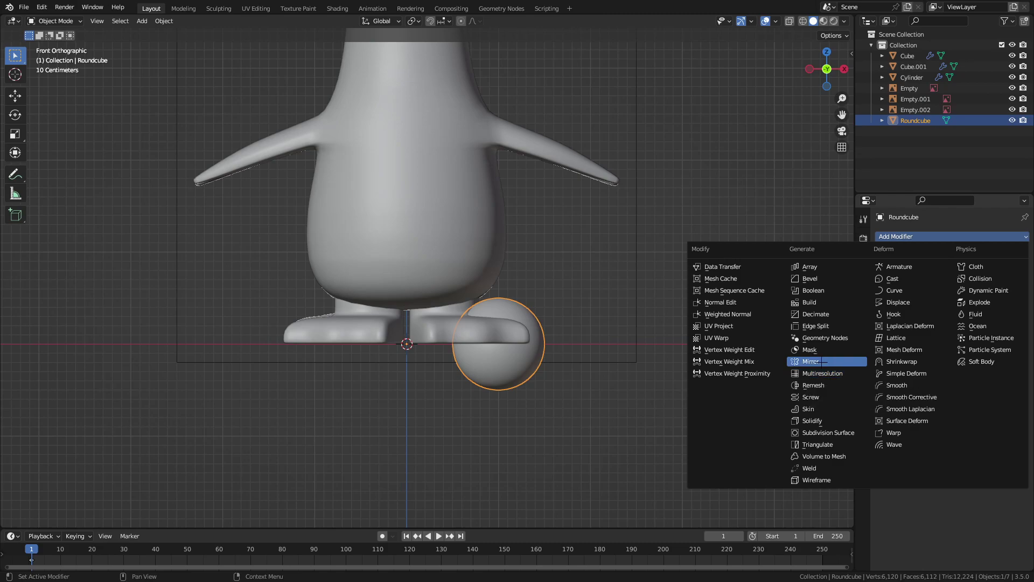
{"action": "left_click", "coordinate": [813, 361]}
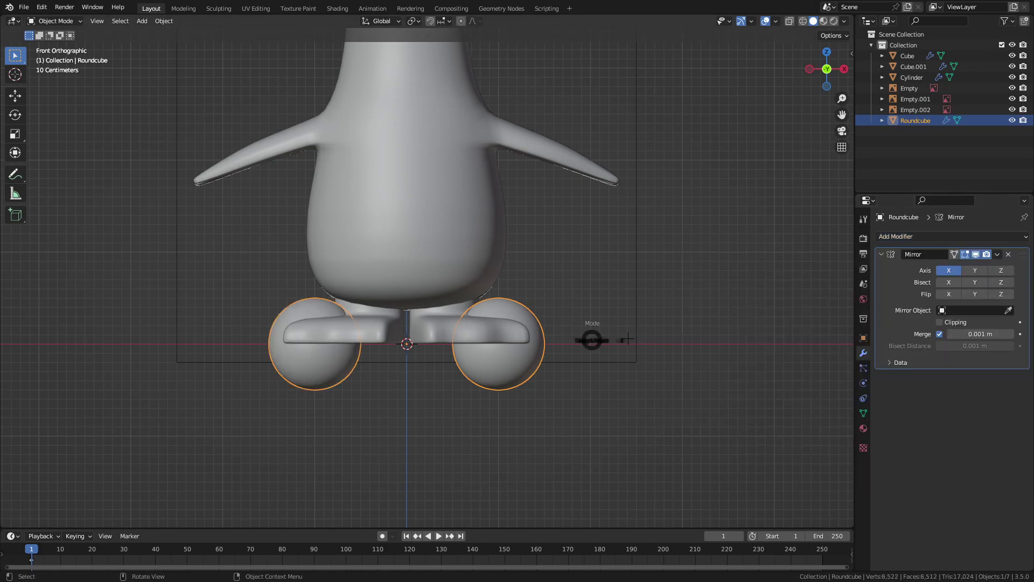
{"action": "key", "text": "Tab"}
{"action": "key", "text": "Tab"}
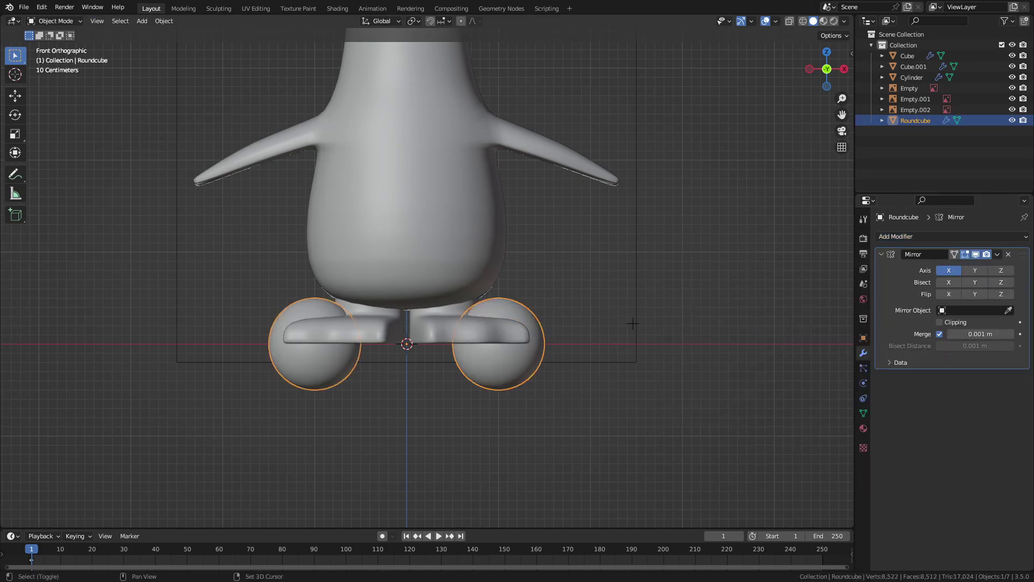
{"action": "middle_click_drag", "start_coordinate": [634, 322], "coordinate": [674, 438], "text": "shift"}
{"action": "key", "text": "g"}
{"action": "key", "text": "z"}
{"action": "key", "text": "Escape"}
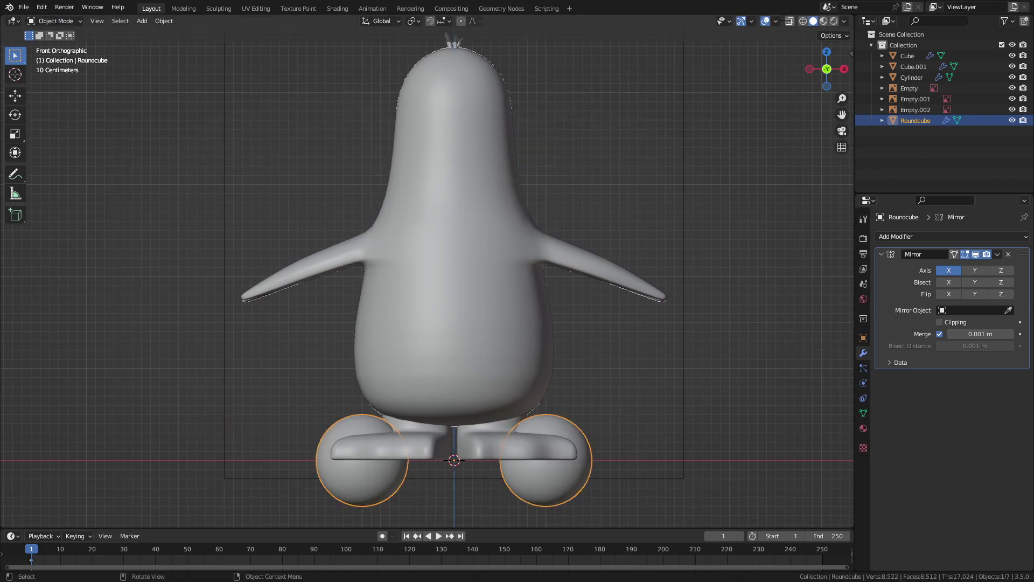
Move the mirrored spheres up along Z to head height
{"action": "key", "text": "g"}
{"action": "key", "text": "z"}
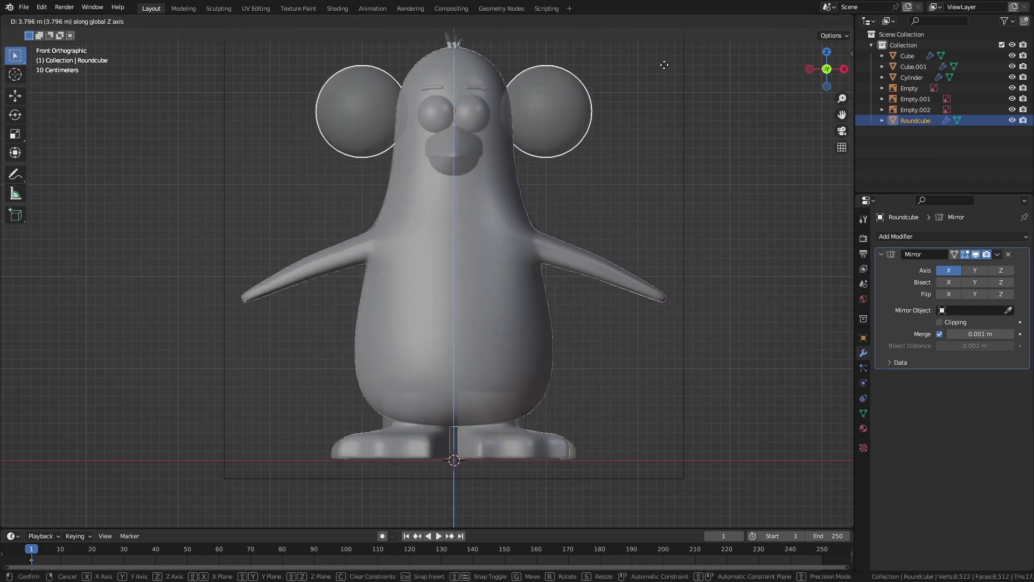
{"action": "left_click", "coordinate": [658, 112]}
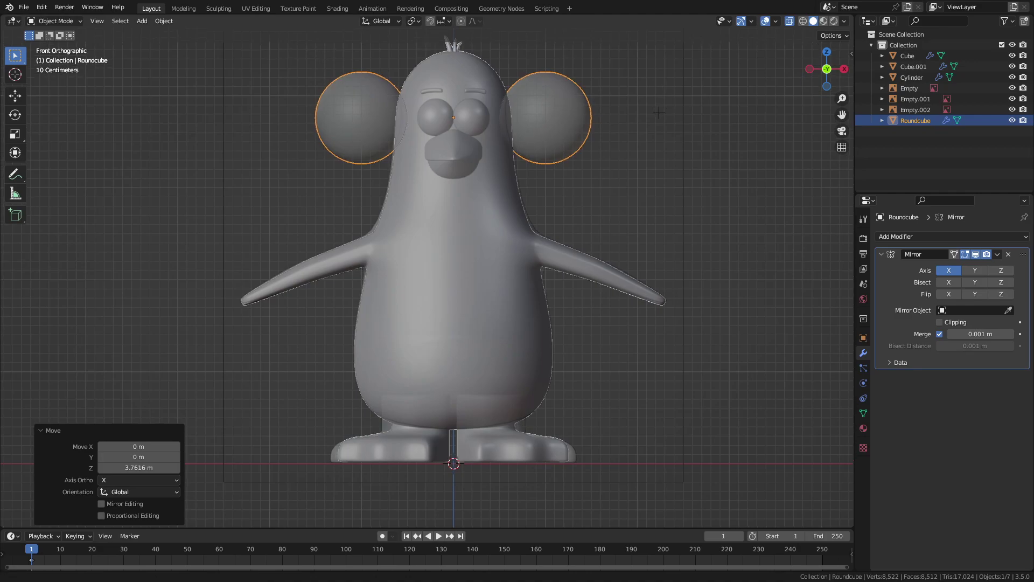
{"action": "scroll", "coordinate": [658, 215], "scroll_direction": "up", "scroll_amount": 1}
{"action": "scroll", "coordinate": [658, 261], "scroll_direction": "up", "scroll_amount": 4}
In Edit Mode, scale the eyeball sphere down to half size
{"action": "key", "text": "ctrl+Tab"}
{"action": "left_click", "coordinate": [786, 242]}
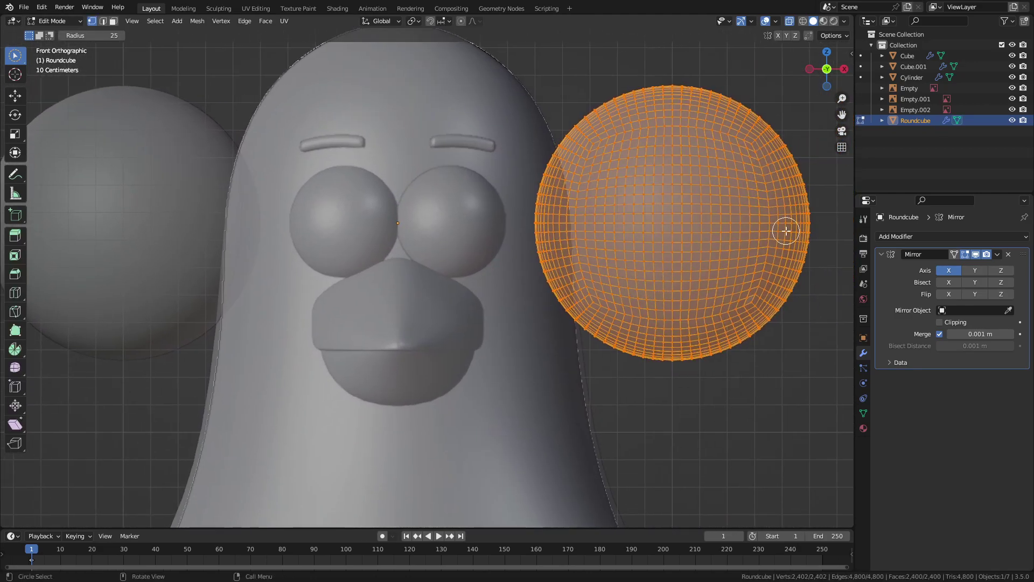
{"action": "key", "text": "g"}
{"action": "key", "text": "s"}
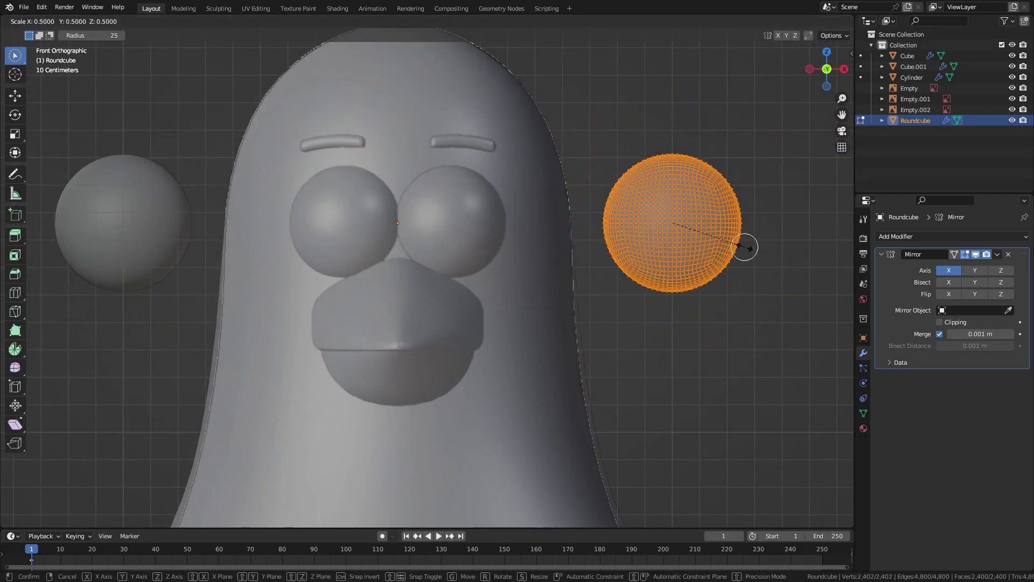
{"action": "left_click", "coordinate": [741, 247]}
{"action": "scroll", "coordinate": [539, 237], "scroll_direction": "up", "scroll_amount": 3}
{"action": "scroll", "coordinate": [484, 221], "scroll_direction": "up", "scroll_amount": 3}
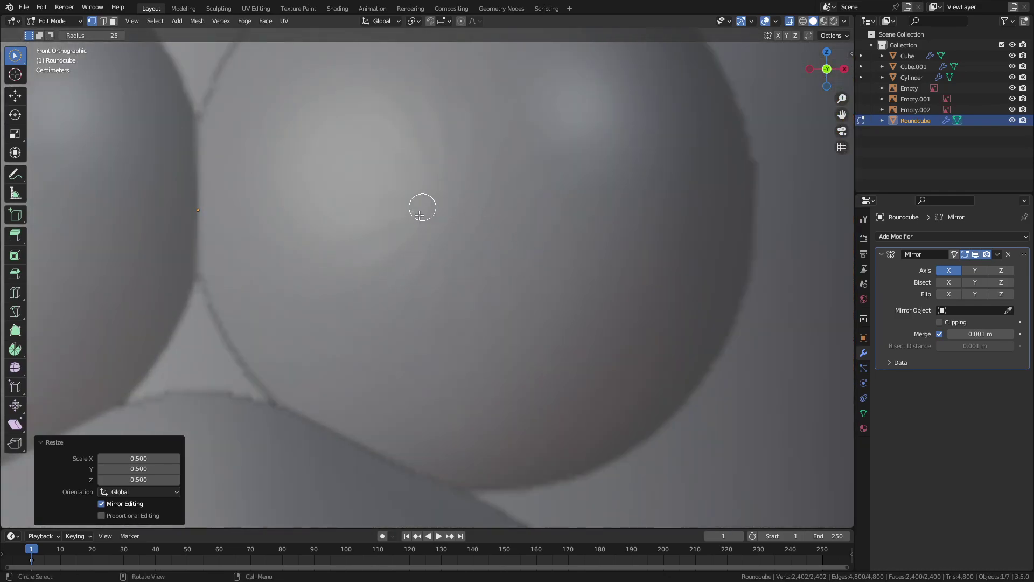
{"action": "scroll", "coordinate": [420, 248], "scroll_direction": "up", "scroll_amount": 2}
{"action": "scroll", "coordinate": [362, 272], "scroll_direction": "down", "scroll_amount": 5}
{"action": "scroll", "coordinate": [510, 302], "scroll_direction": "down", "scroll_amount": 3}
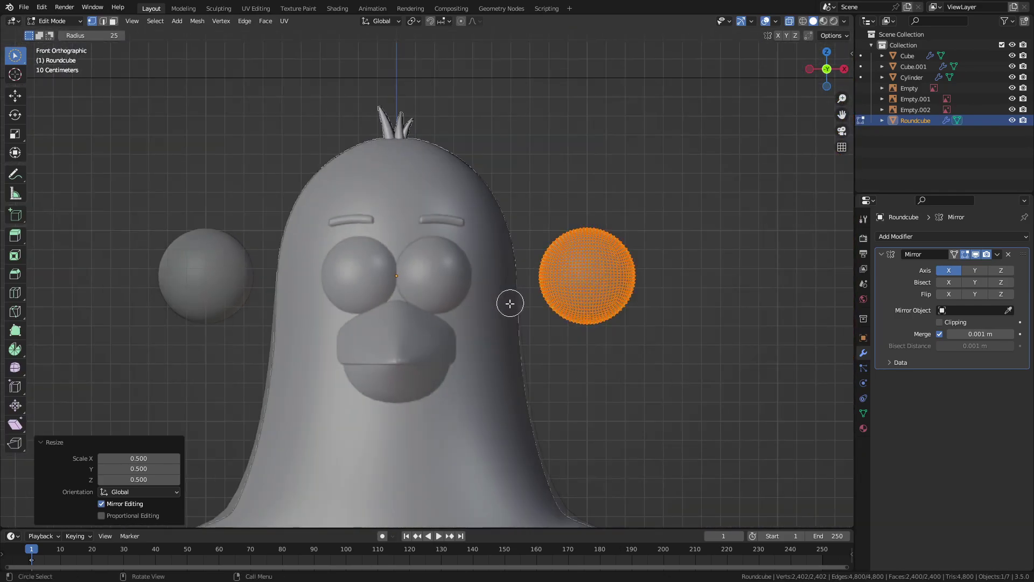
{"action": "scroll", "coordinate": [501, 306], "scroll_direction": "up", "scroll_amount": 2}
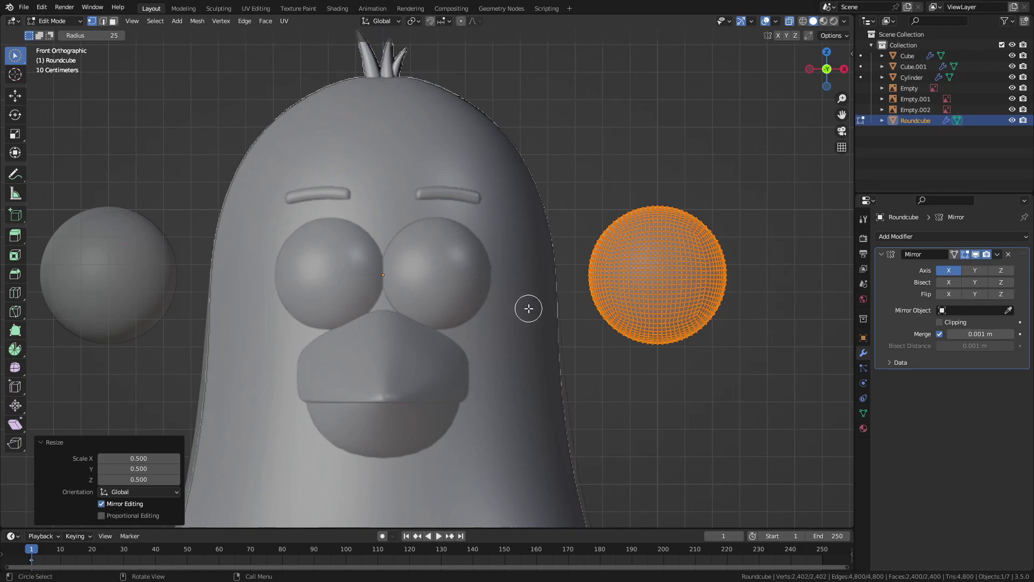
{"action": "scroll", "coordinate": [528, 309], "scroll_direction": "up", "scroll_amount": 1}
Place the eyeball on the face above the beak, shrink it further, and return to Object Mode
{"action": "key", "text": "g"}
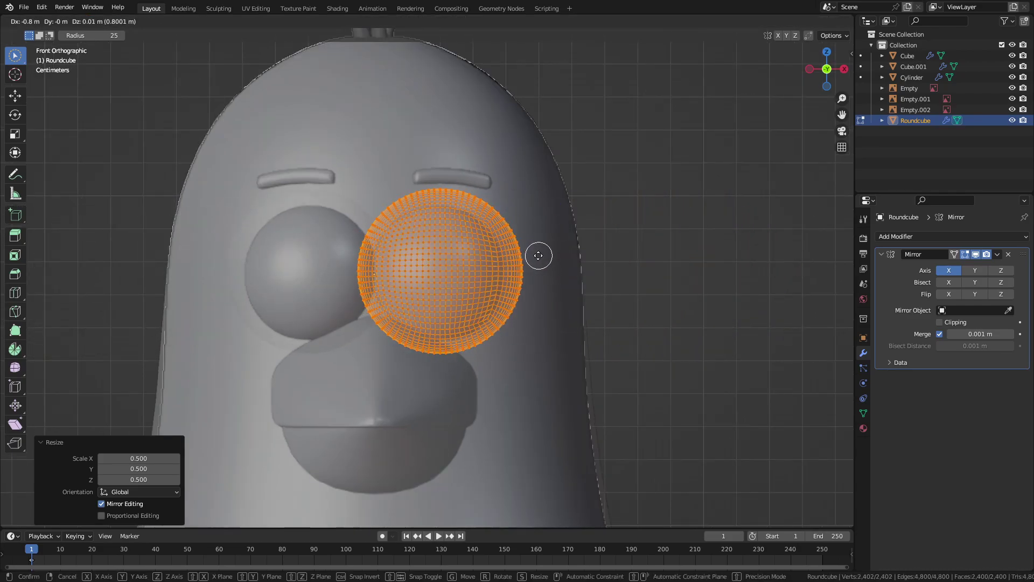
{"action": "left_click", "coordinate": [539, 253]}
{"action": "key", "text": "s"}
{"action": "left_click", "coordinate": [520, 264]}
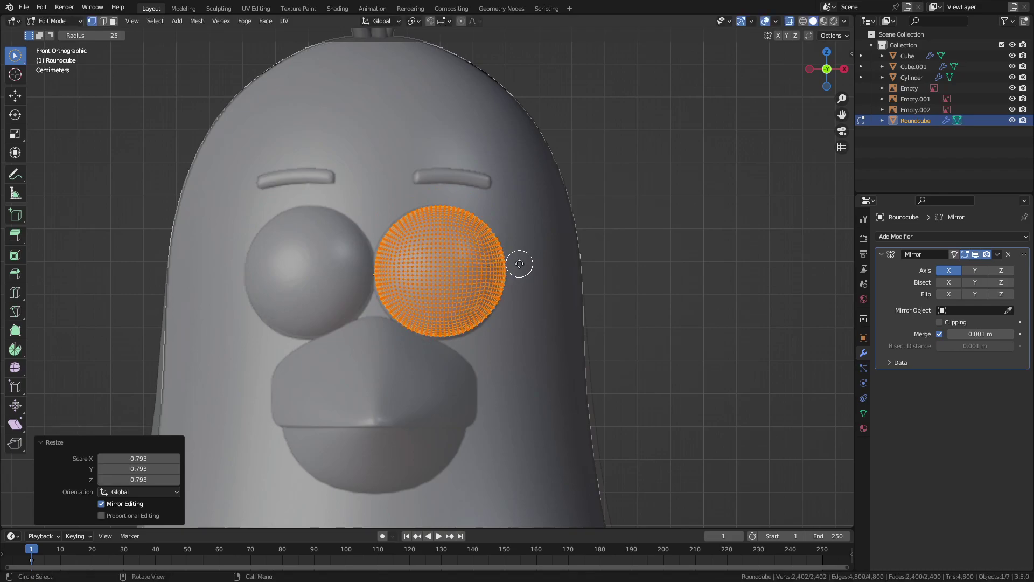
{"action": "key", "text": "Tab"}
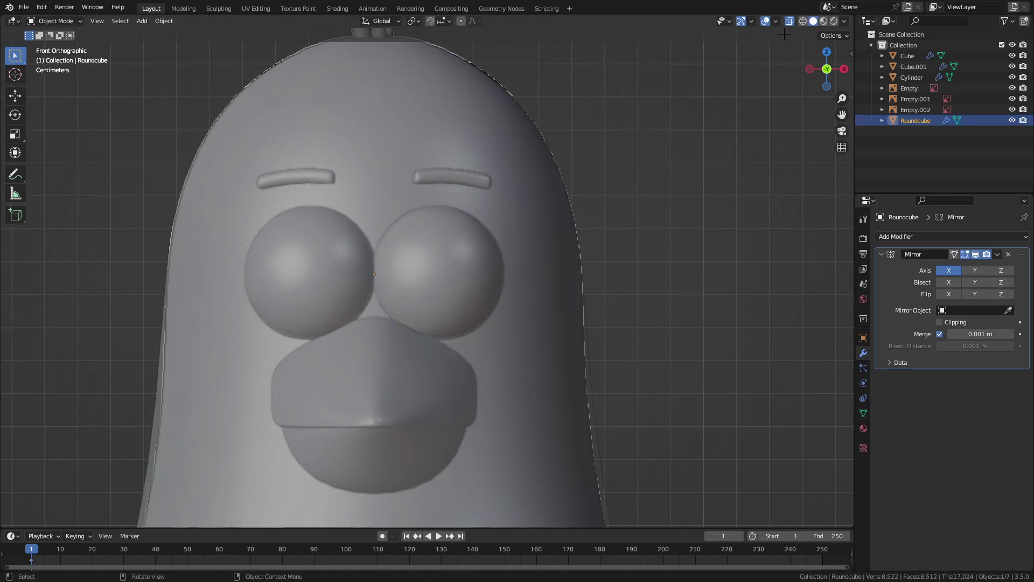
From the right side view, push the eyeballs forward along Y onto the head's front
{"action": "middle_click_drag", "start_coordinate": [415, 264], "coordinate": [587, 215]}
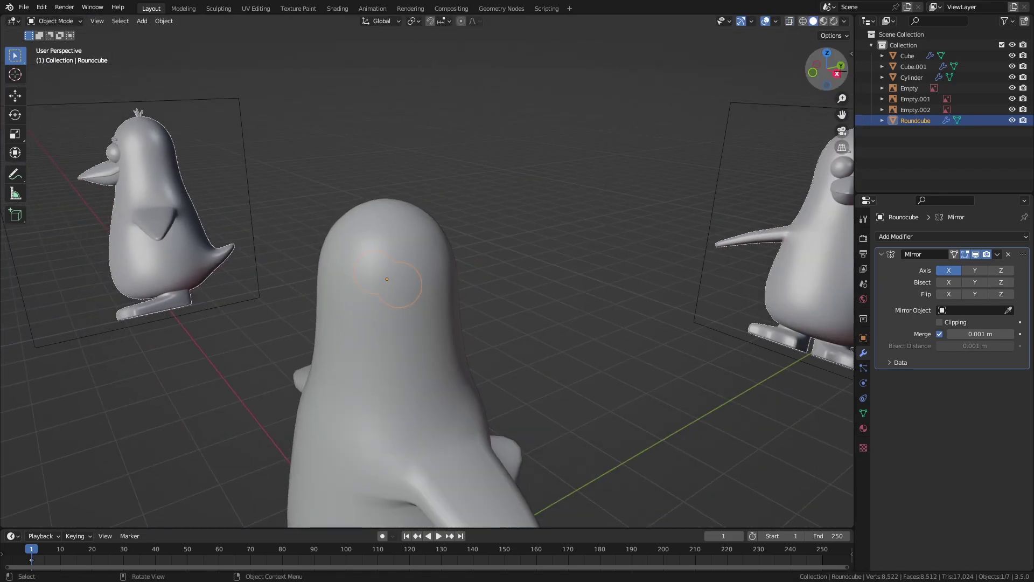
{"action": "key", "text": "KP_3"}
{"action": "scroll", "coordinate": [648, 225], "scroll_direction": "up", "scroll_amount": 1}
{"action": "scroll", "coordinate": [648, 224], "scroll_direction": "up", "scroll_amount": 5}
{"action": "key", "text": "g"}
{"action": "key", "text": "y"}
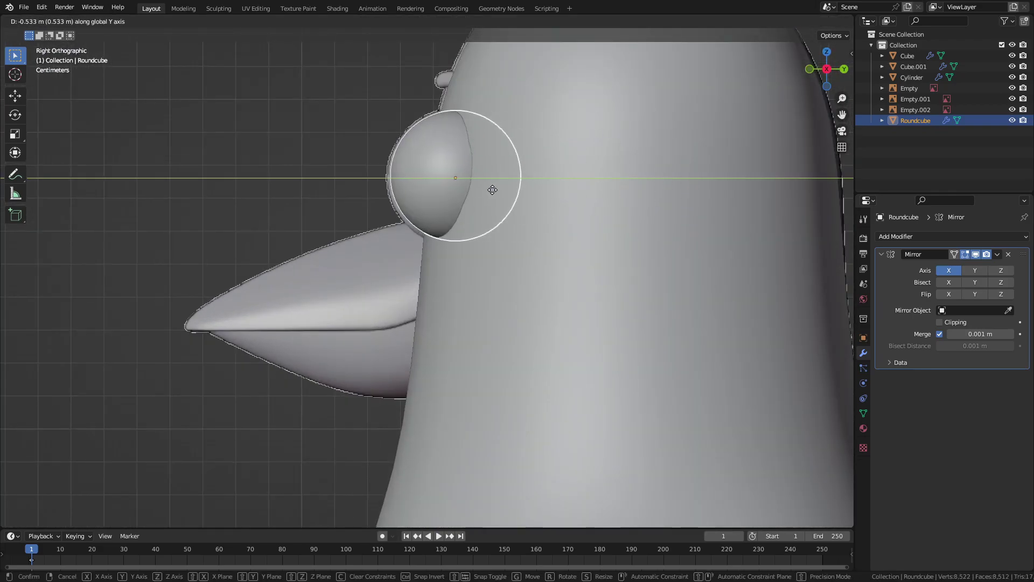
{"action": "left_click", "coordinate": [491, 190]}
{"action": "mouse_move", "coordinate": [490, 190]}
{"action": "middle_mouse_down"}
{"action": "mouse_move", "coordinate": [567, 212]}
{"action": "mouse_move", "coordinate": [640, 258]}
{"action": "middle_mouse_up"}
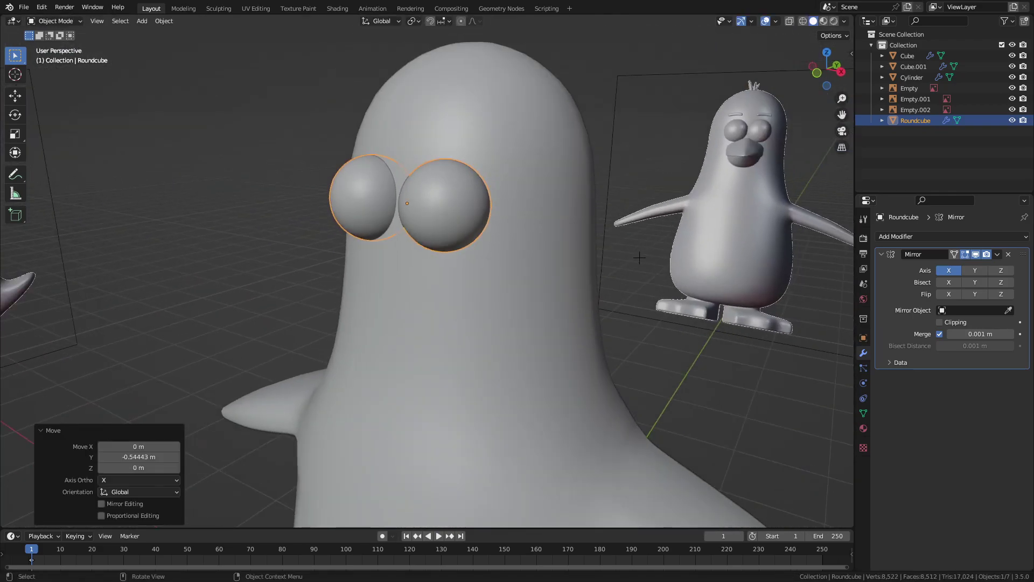
{"action": "scroll", "coordinate": [639, 258], "scroll_direction": "down", "scroll_amount": 4}
{"action": "left_click", "coordinate": [647, 329]}
{"action": "middle_click_drag", "start_coordinate": [646, 330], "coordinate": [617, 335]}
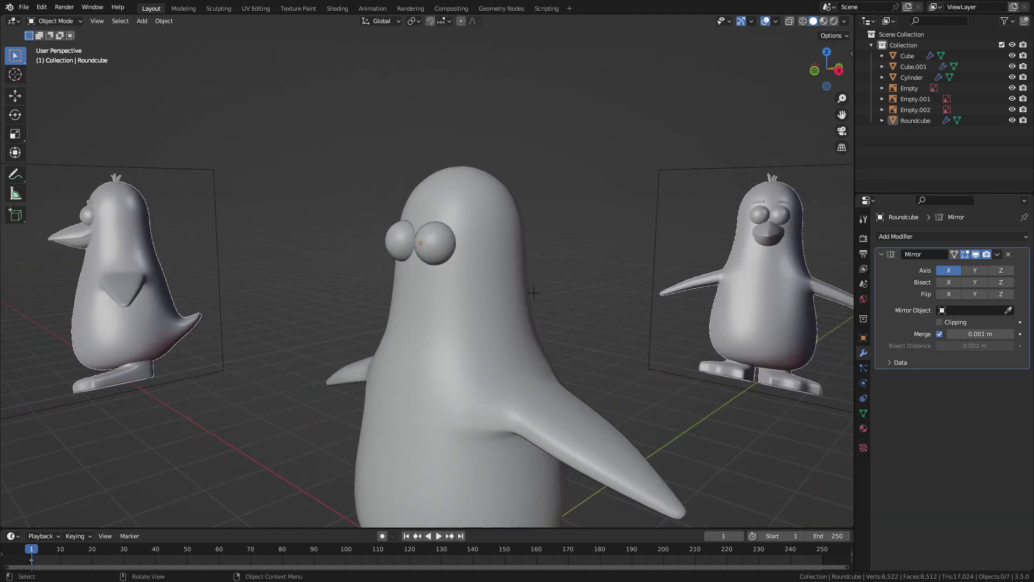
{"action": "scroll", "coordinate": [533, 292], "scroll_direction": "up", "scroll_amount": 1}
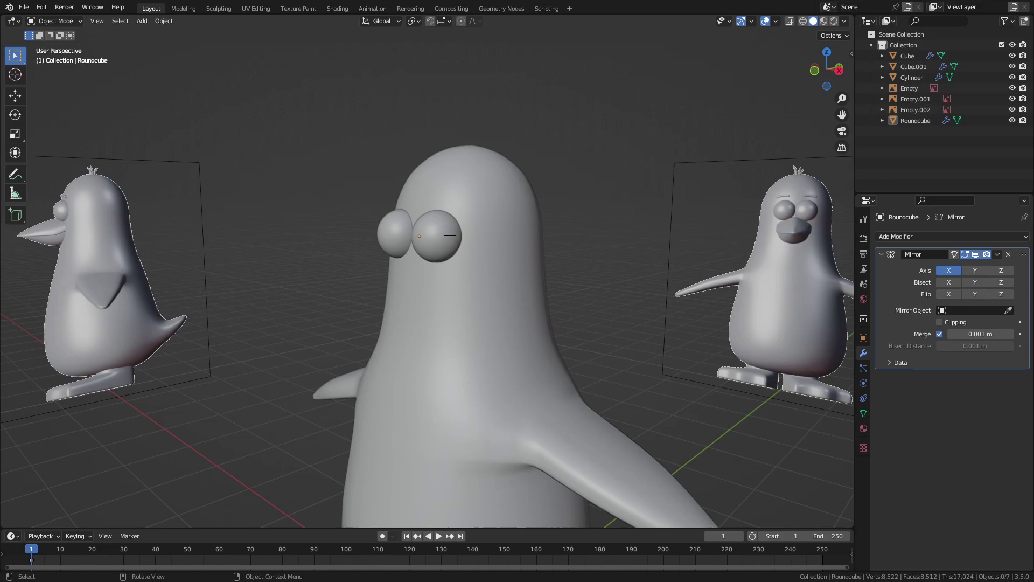
Assign the existing 'eye' material to both eyeballs, viewed in Material Preview
{"action": "middle_click_drag", "start_coordinate": [619, 149], "coordinate": [619, 185]}
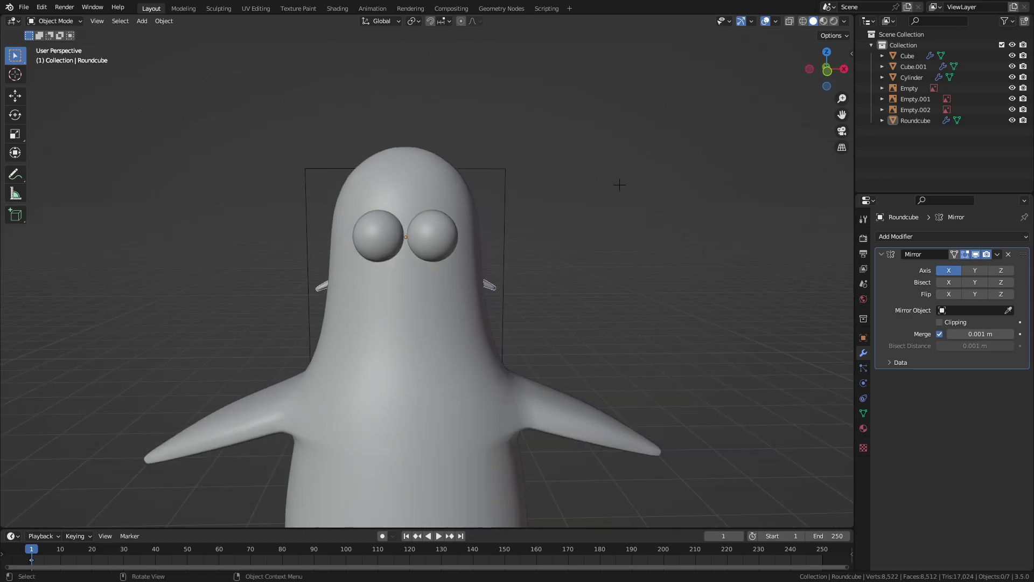
{"action": "left_click", "coordinate": [444, 215]}
{"action": "left_click", "coordinate": [824, 21]}
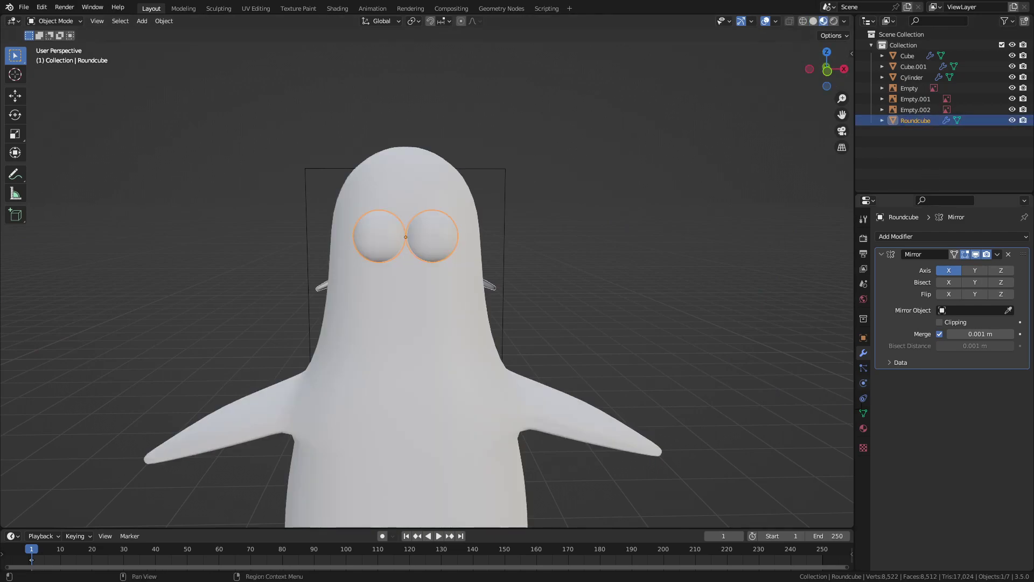
{"action": "left_click", "coordinate": [863, 428]}
{"action": "left_click", "coordinate": [882, 282]}
{"action": "left_click", "coordinate": [899, 298]}
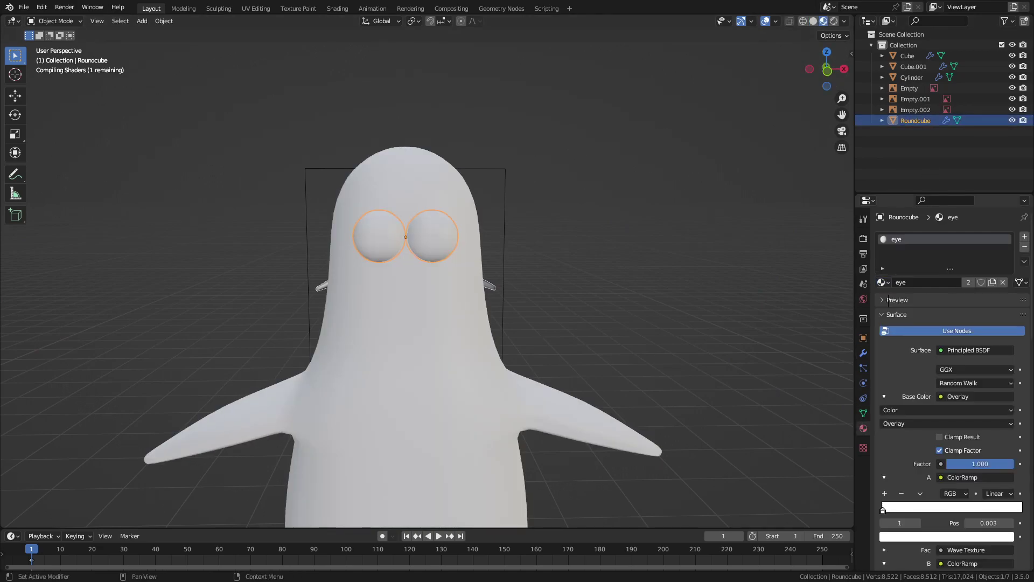
Orbit to check the blue-iris eyes, then select the penguin's body and browse its materials
{"action": "left_click", "coordinate": [702, 281]}
{"action": "middle_click_drag", "start_coordinate": [702, 280], "coordinate": [373, 316]}
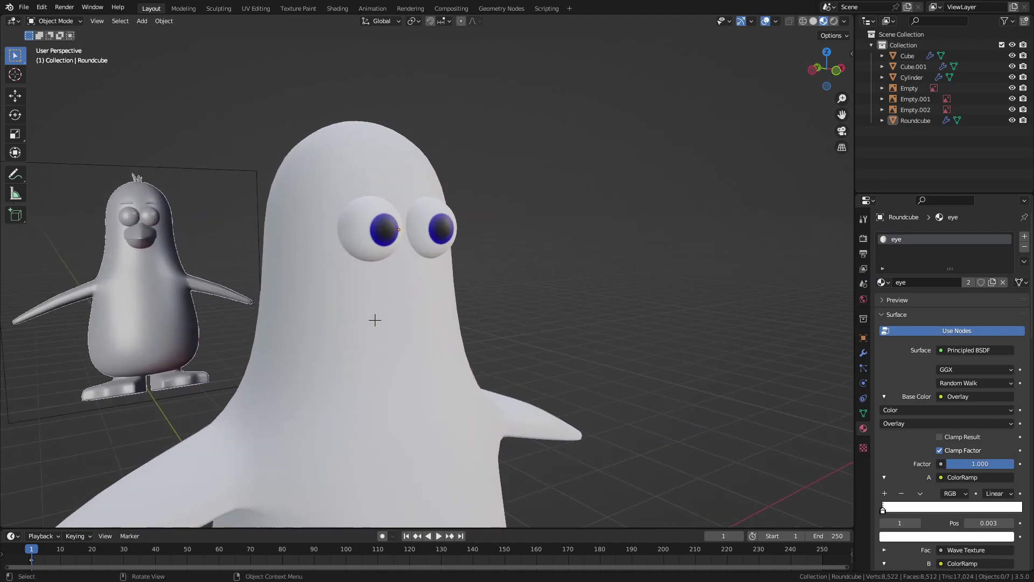
{"action": "left_click", "coordinate": [374, 316]}
{"action": "left_click", "coordinate": [882, 281]}
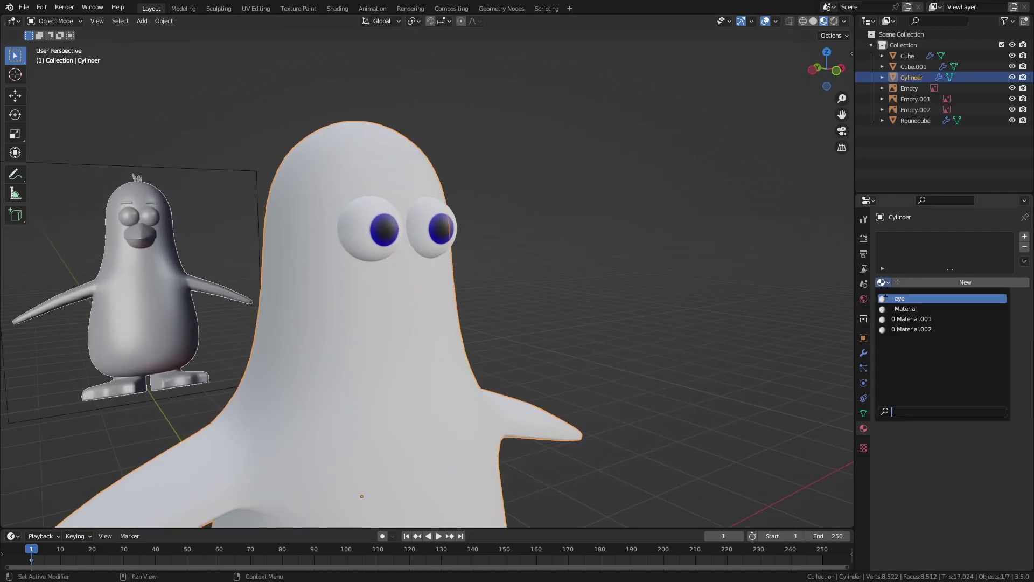
Discard an unwanted new material and assign Material.001 to the body instead
{"action": "left_click", "coordinate": [965, 282]}
{"action": "left_click", "coordinate": [969, 396]}
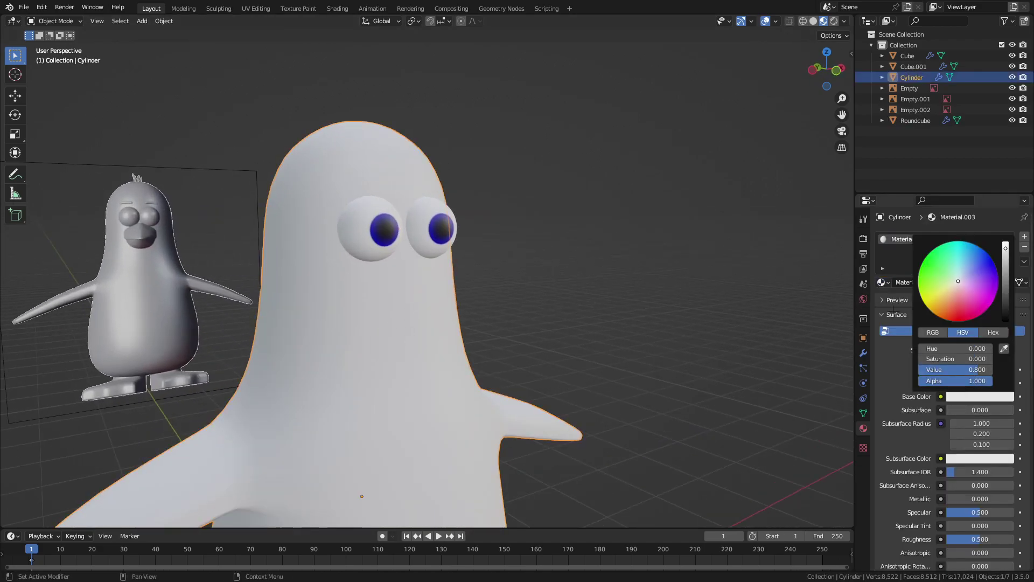
{"action": "left_click", "coordinate": [1024, 247]}
{"action": "left_click", "coordinate": [883, 282]}
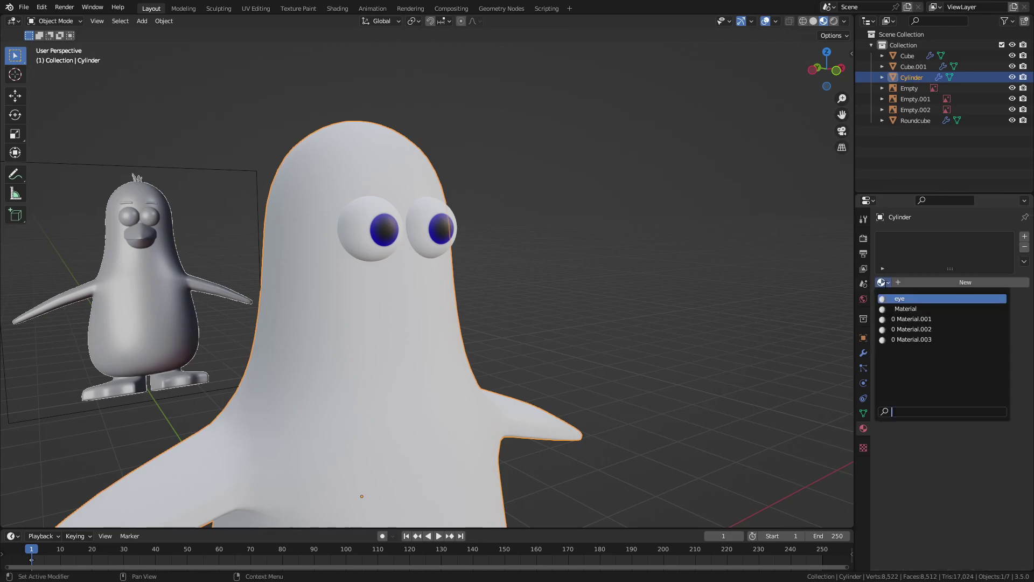
{"action": "left_click", "coordinate": [904, 319]}
Set Material.001's base colour Value to 0 so the body turns black
{"action": "scroll", "coordinate": [948, 377], "scroll_direction": "down", "scroll_amount": 15}
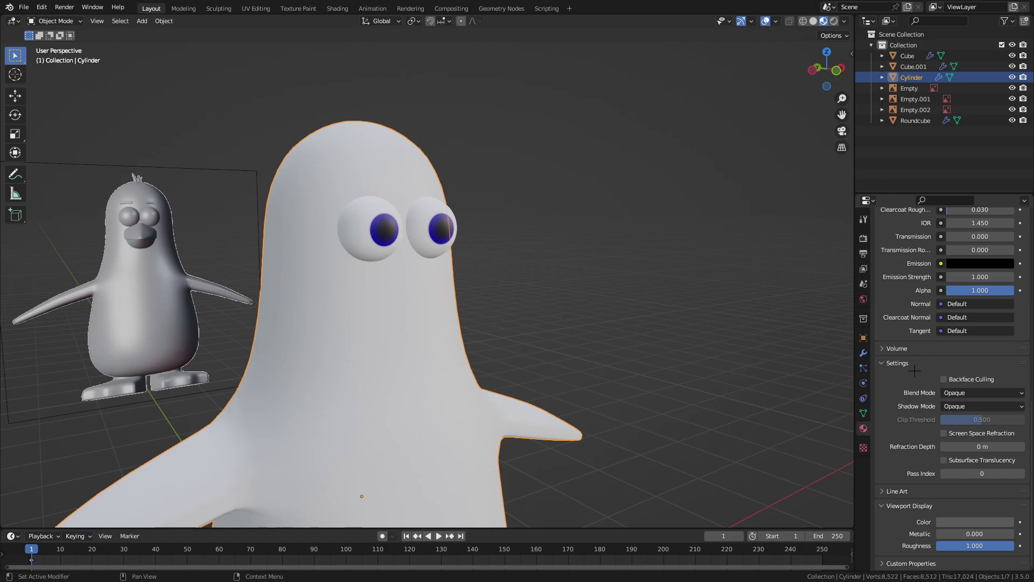
{"action": "left_click", "coordinate": [813, 21]}
{"action": "scroll", "coordinate": [966, 357], "scroll_direction": "up", "scroll_amount": 8}
{"action": "scroll", "coordinate": [966, 357], "scroll_direction": "up", "scroll_amount": 7}
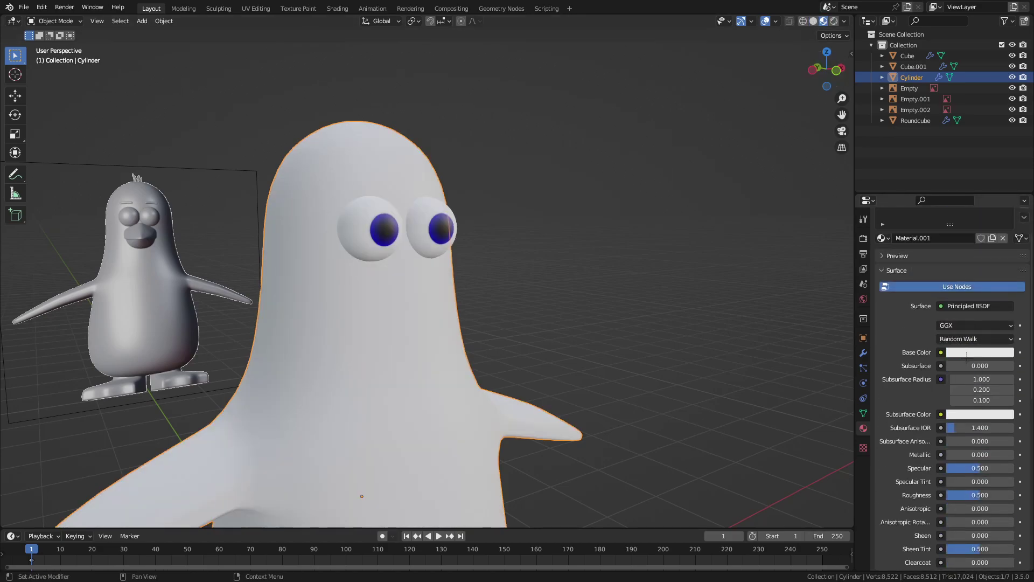
{"action": "left_click", "coordinate": [967, 357]}
{"action": "left_click_drag", "start_coordinate": [1005, 202], "coordinate": [1005, 276]}
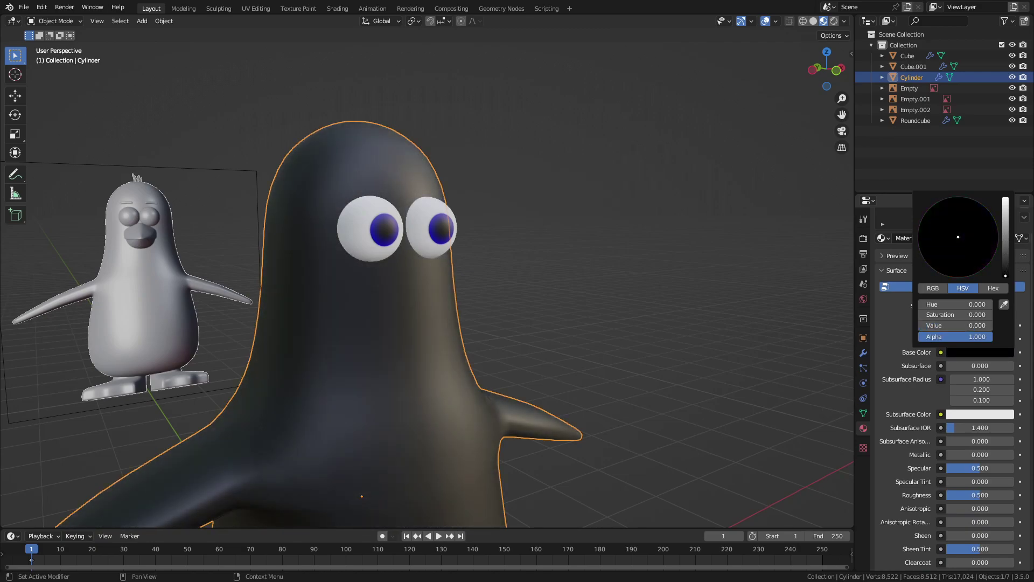
Orbit and zoom around the penguin to inspect the glossy black body
{"action": "middle_click_drag", "start_coordinate": [409, 269], "coordinate": [350, 259]}
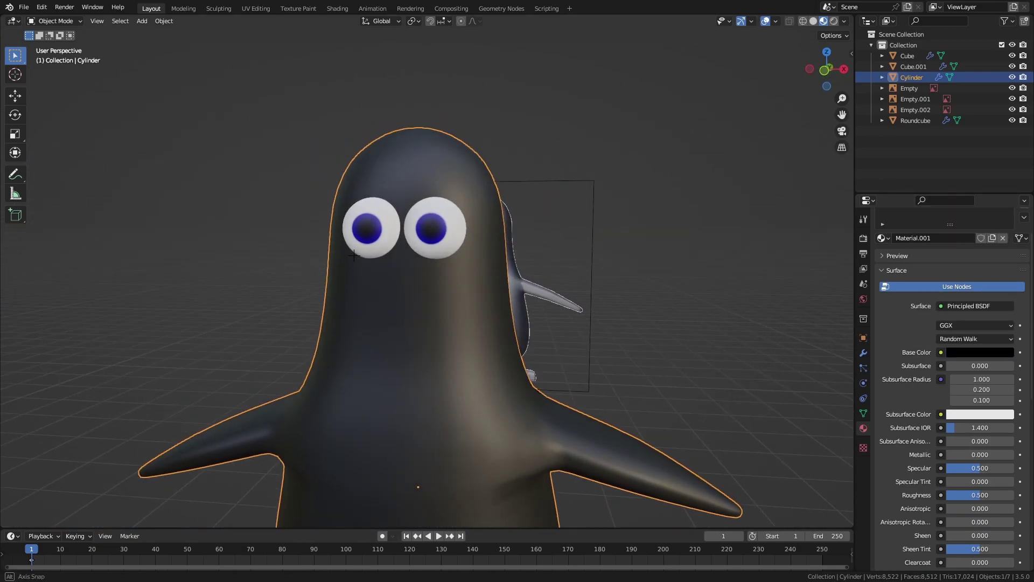
{"action": "scroll", "coordinate": [380, 295], "scroll_direction": "down", "scroll_amount": 5}
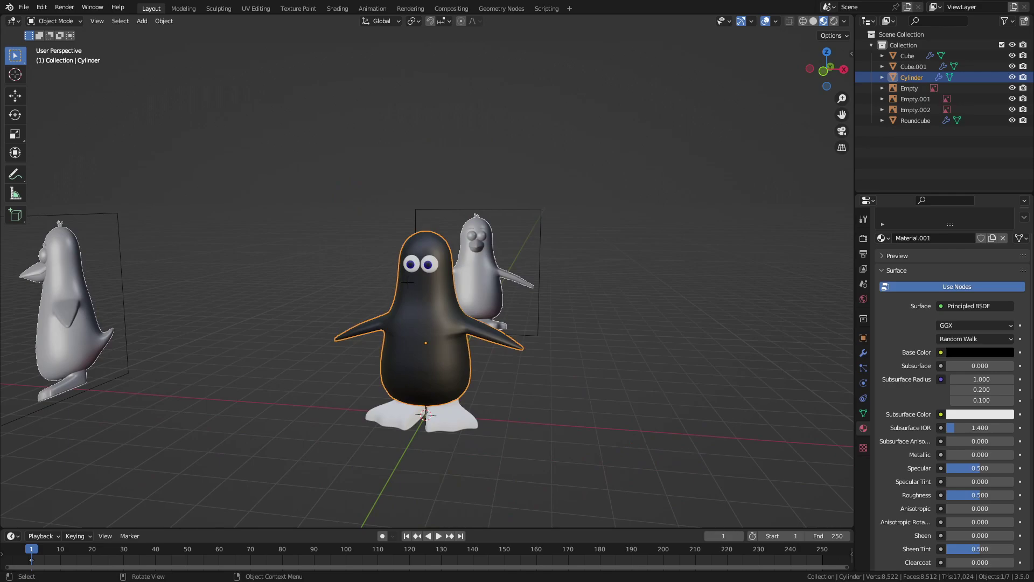
{"action": "mouse_move", "coordinate": [408, 282]}
{"action": "middle_mouse_down"}
{"action": "mouse_move", "coordinate": [526, 227]}
{"action": "mouse_move", "coordinate": [264, 298]}
{"action": "middle_mouse_up"}
{"action": "scroll", "coordinate": [526, 226], "scroll_direction": "up", "scroll_amount": 5}
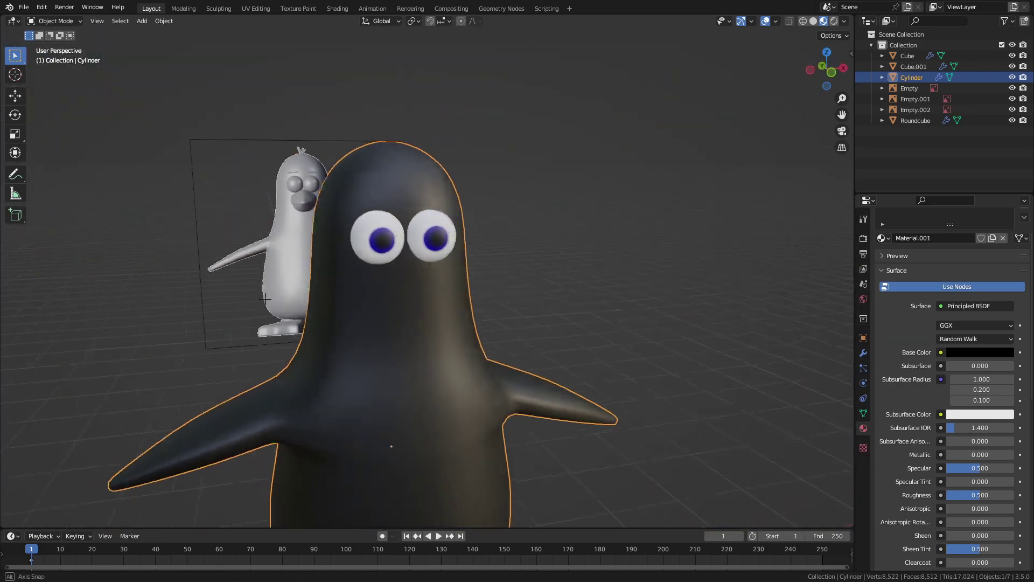
{"action": "scroll", "coordinate": [264, 298], "scroll_direction": "down", "scroll_amount": 5}
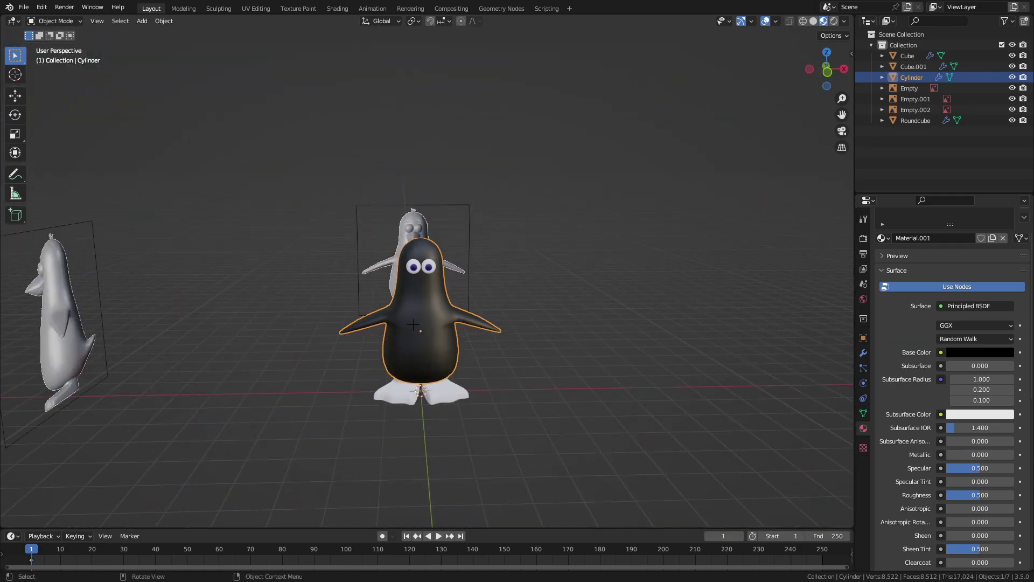
{"action": "mouse_move", "coordinate": [428, 363]}
{"action": "middle_mouse_down"}
{"action": "mouse_move", "coordinate": [339, 339]}
{"action": "mouse_move", "coordinate": [406, 325]}
{"action": "mouse_move", "coordinate": [342, 310]}
{"action": "mouse_move", "coordinate": [250, 324]}
{"action": "middle_mouse_up"}
{"action": "scroll", "coordinate": [339, 339], "scroll_direction": "up", "scroll_amount": 4}
{"action": "scroll", "coordinate": [406, 324], "scroll_direction": "down", "scroll_amount": 3}
{"action": "scroll", "coordinate": [342, 311], "scroll_direction": "down", "scroll_amount": 4}
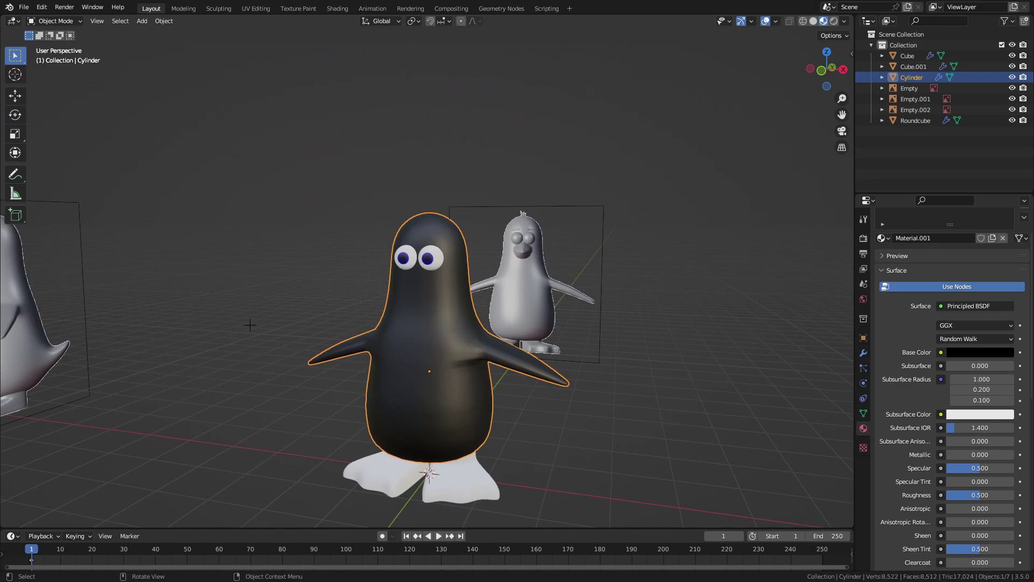
Screenshot the penguin, then in Solid shading lighten the body's Viewport Display colour toward grey
{"action": "key", "text": "super+shift+s"}
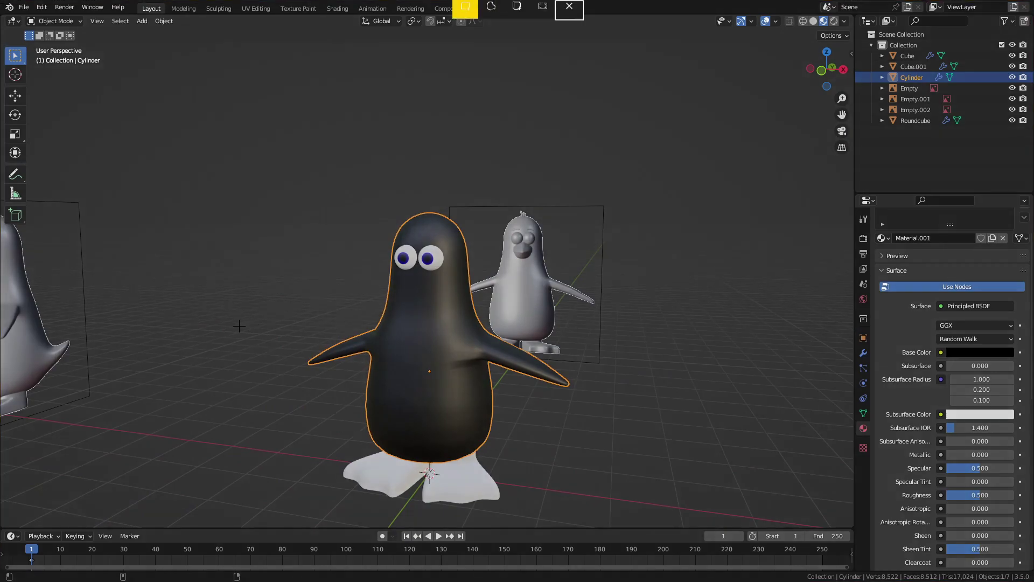
{"action": "left_click_drag", "start_coordinate": [257, 177], "coordinate": [578, 516]}
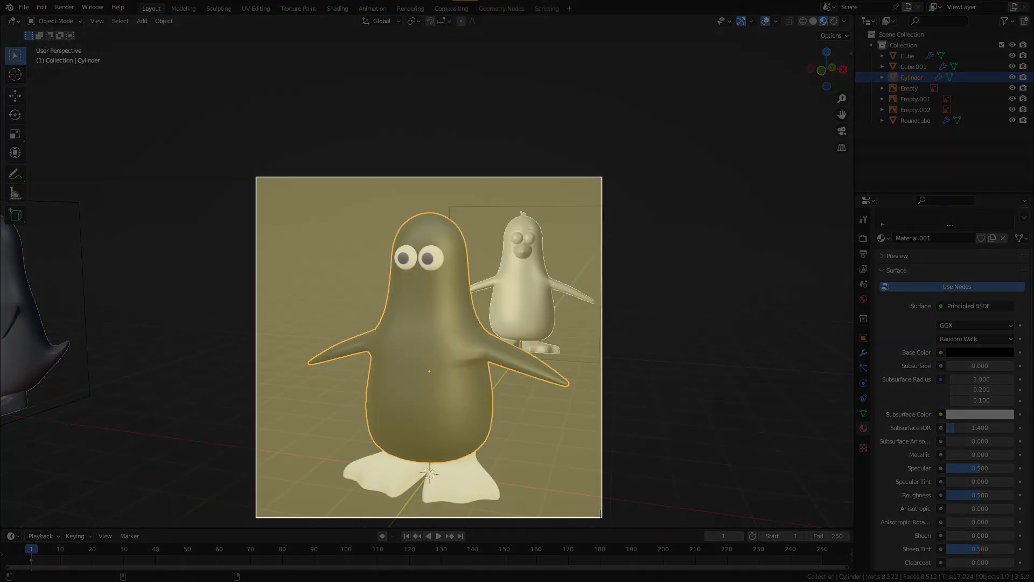
{"action": "left_click", "coordinate": [813, 21]}
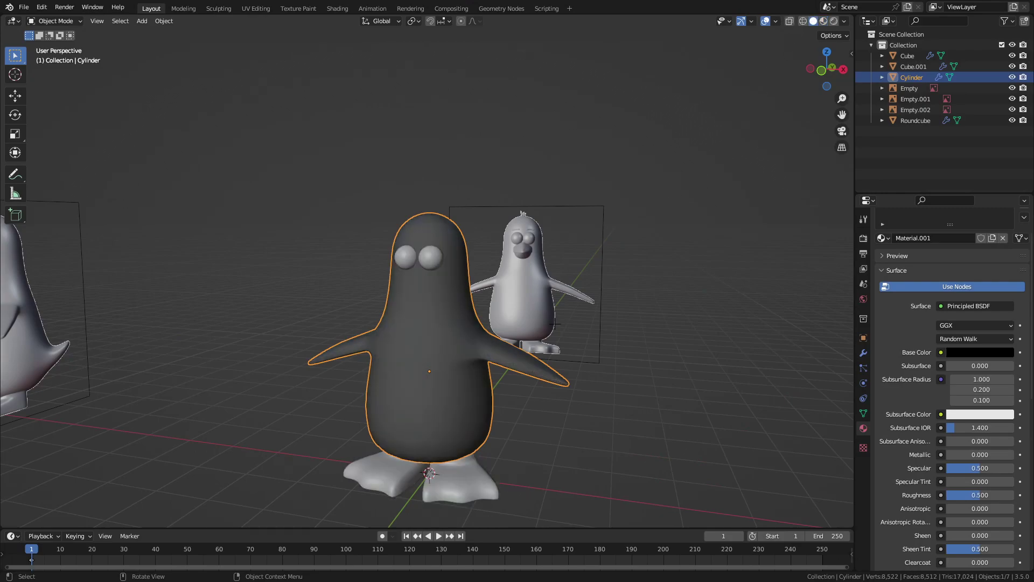
{"action": "scroll", "coordinate": [915, 366], "scroll_direction": "down", "scroll_amount": 15}
{"action": "left_click", "coordinate": [968, 522]}
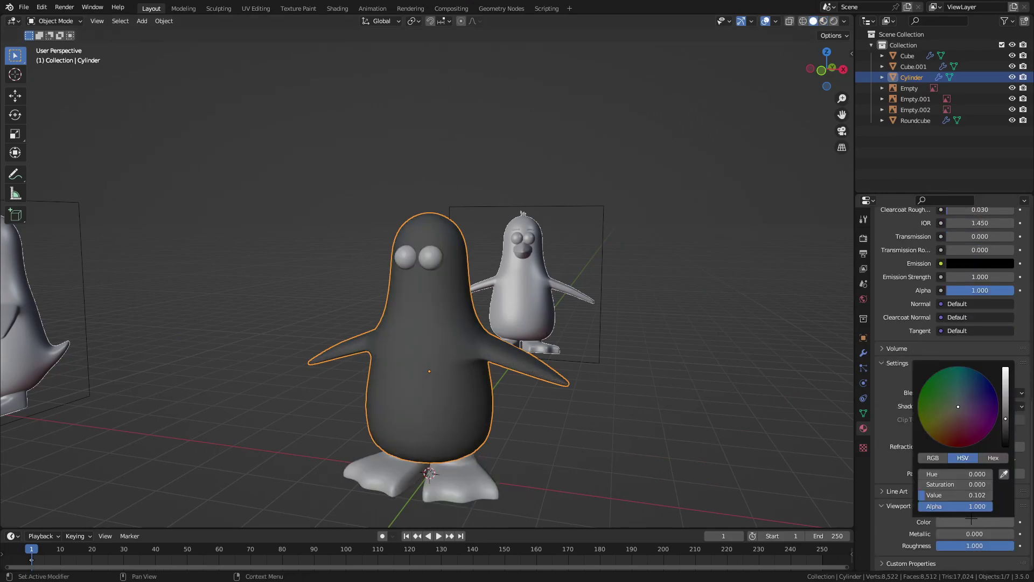
{"action": "left_click_drag", "start_coordinate": [1005, 419], "coordinate": [1005, 385]}
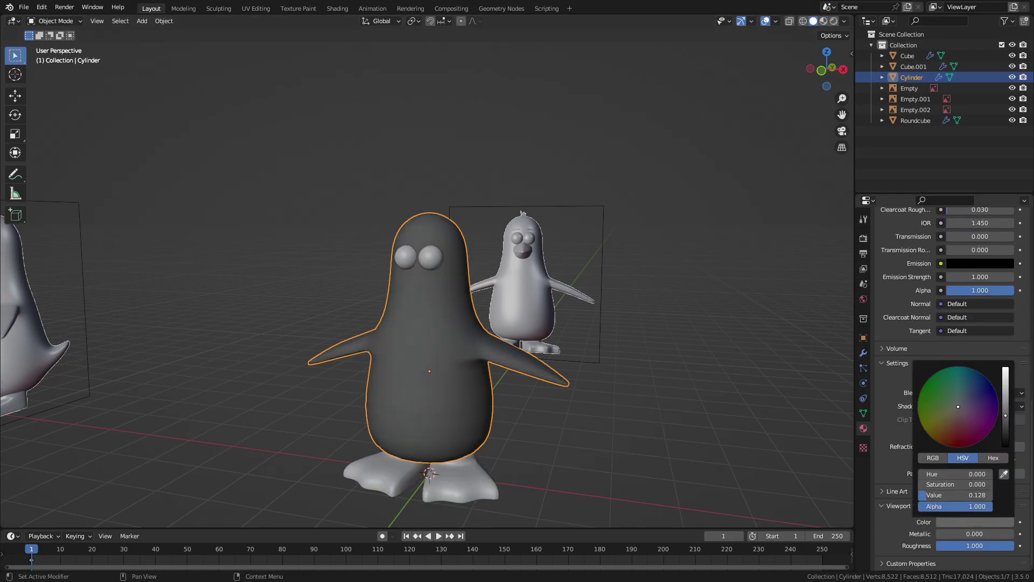
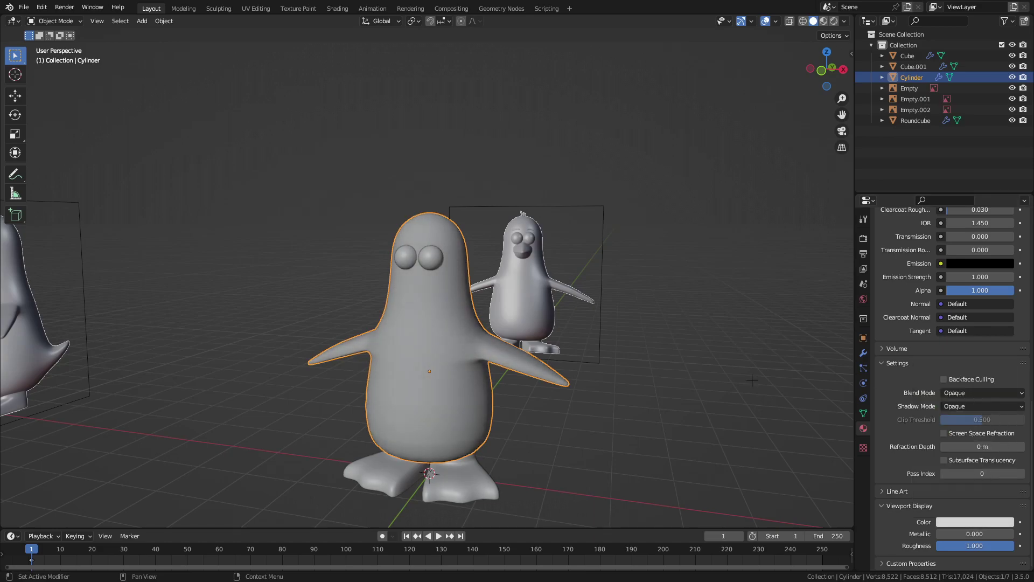
Select the penguin body and paste in a partly transparent display colour
{"action": "scroll", "coordinate": [948, 409], "scroll_direction": "up", "scroll_amount": 15}
{"action": "middle_click_drag", "start_coordinate": [571, 387], "coordinate": [463, 398]}
{"action": "left_click", "coordinate": [481, 391]}
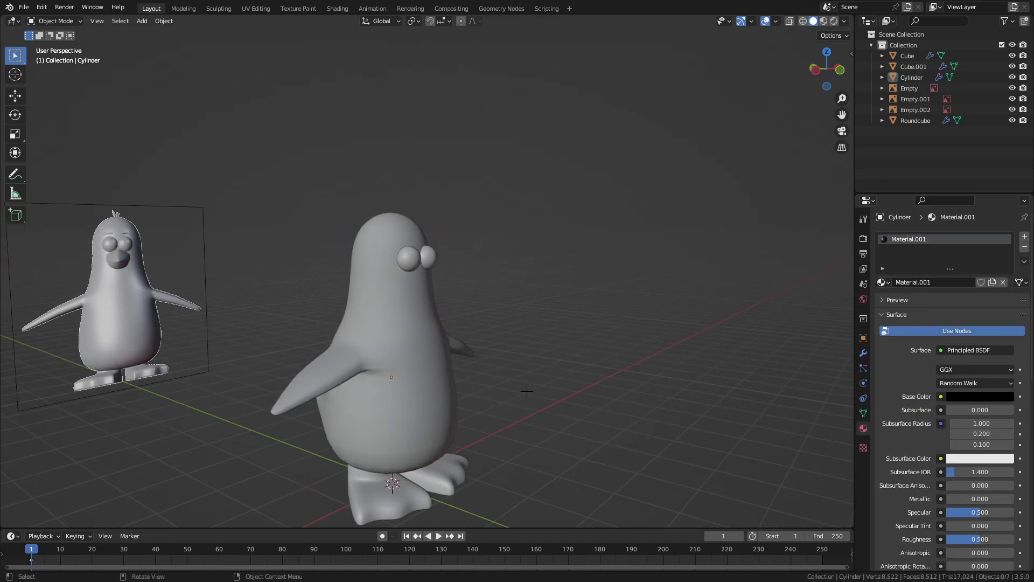
{"action": "key", "text": "ctrl+z"}
{"action": "scroll", "coordinate": [965, 457], "scroll_direction": "down", "scroll_amount": 8}
{"action": "scroll", "coordinate": [964, 457], "scroll_direction": "down", "scroll_amount": 7}
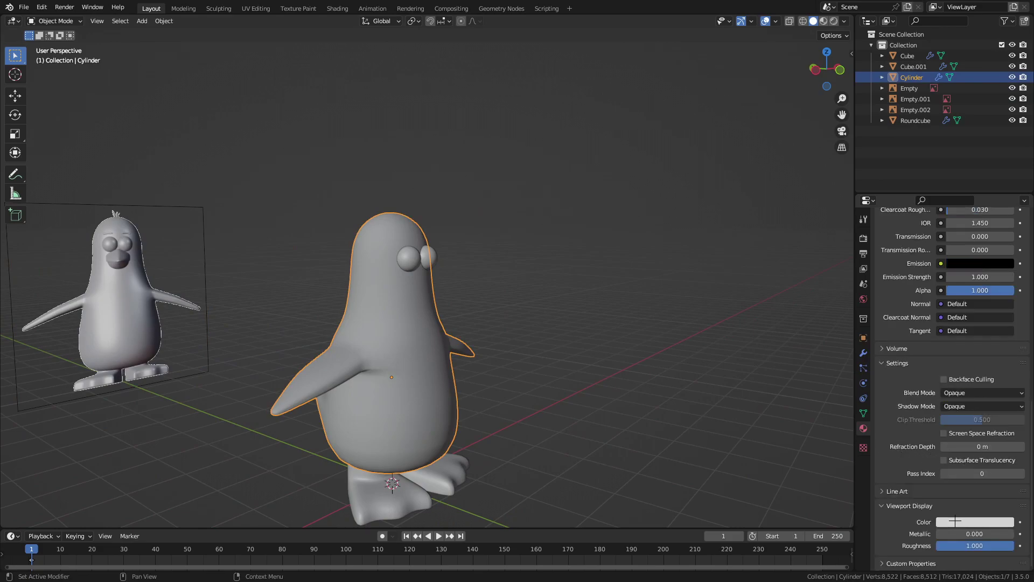
{"action": "key", "text": "ctrl+v"}
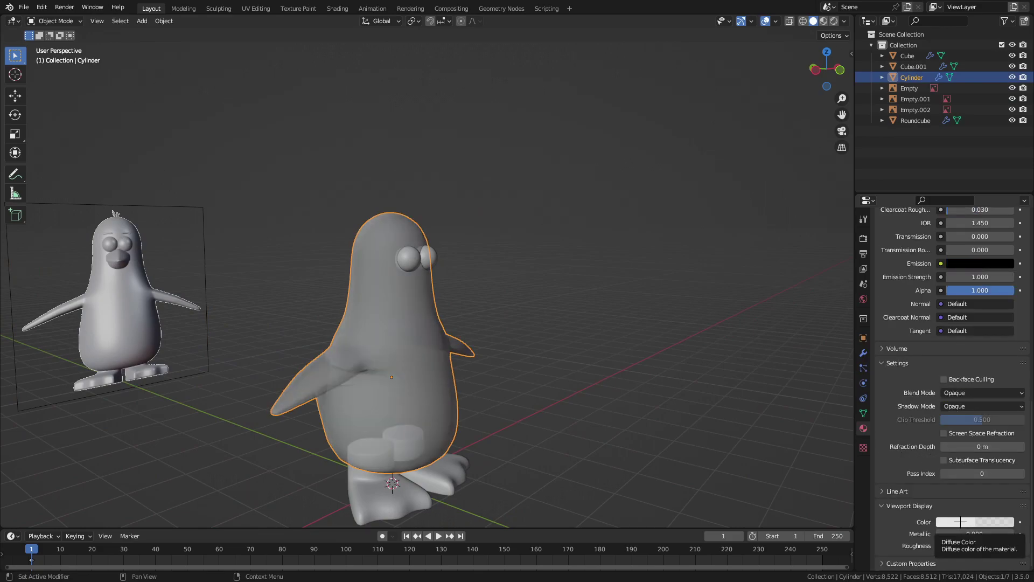
Set body display roughness to 0.4, alpha back to 1.0, and a light grey tint
{"action": "left_click_drag", "start_coordinate": [948, 545], "coordinate": [964, 551]}
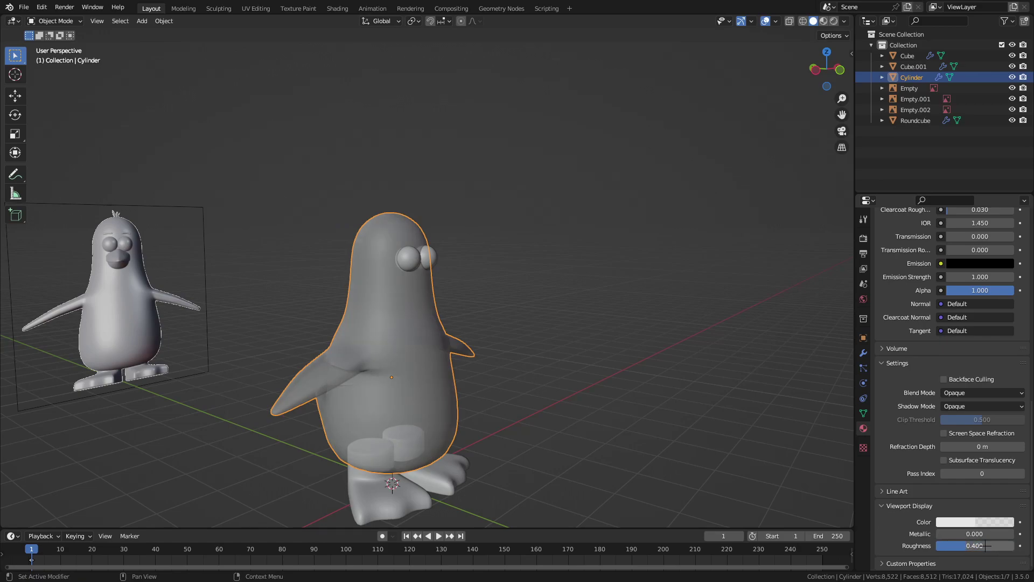
{"action": "left_click", "coordinate": [980, 521]}
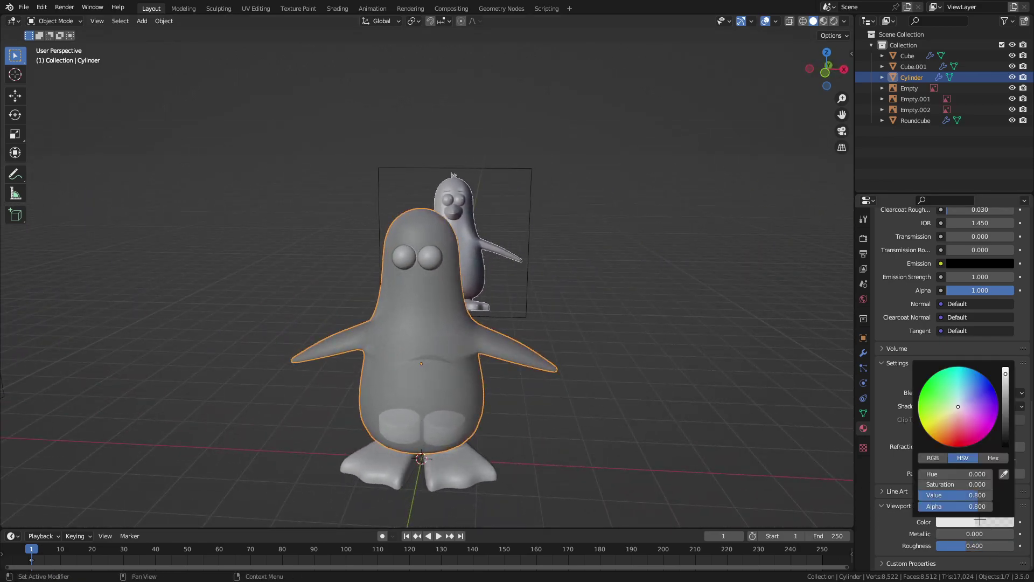
{"action": "mouse_move", "coordinate": [952, 506]}
{"action": "left_mouse_down"}
{"action": "mouse_move", "coordinate": [991, 505]}
{"action": "mouse_move", "coordinate": [991, 495]}
{"action": "left_mouse_up"}
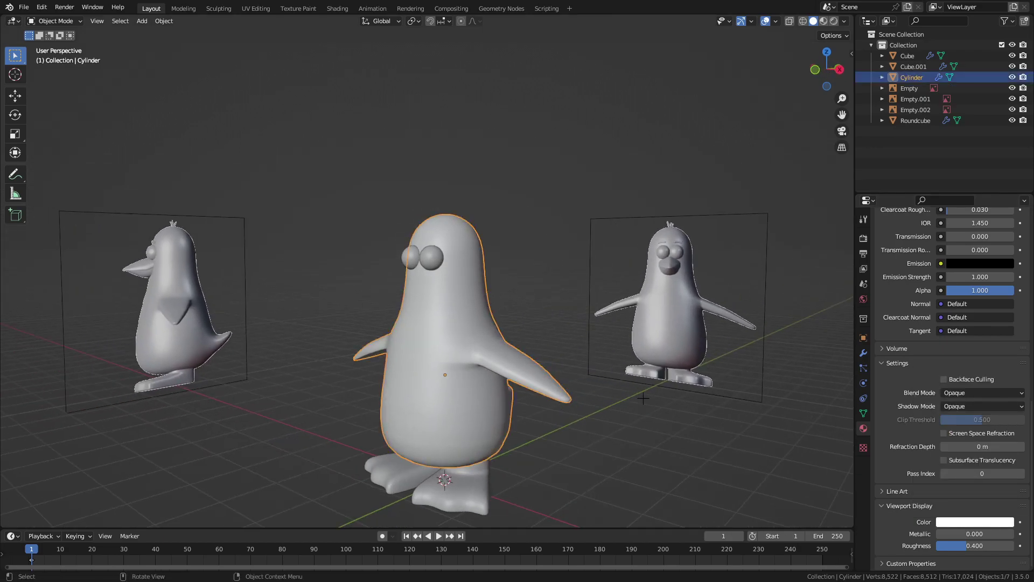
{"action": "left_click", "coordinate": [975, 522]}
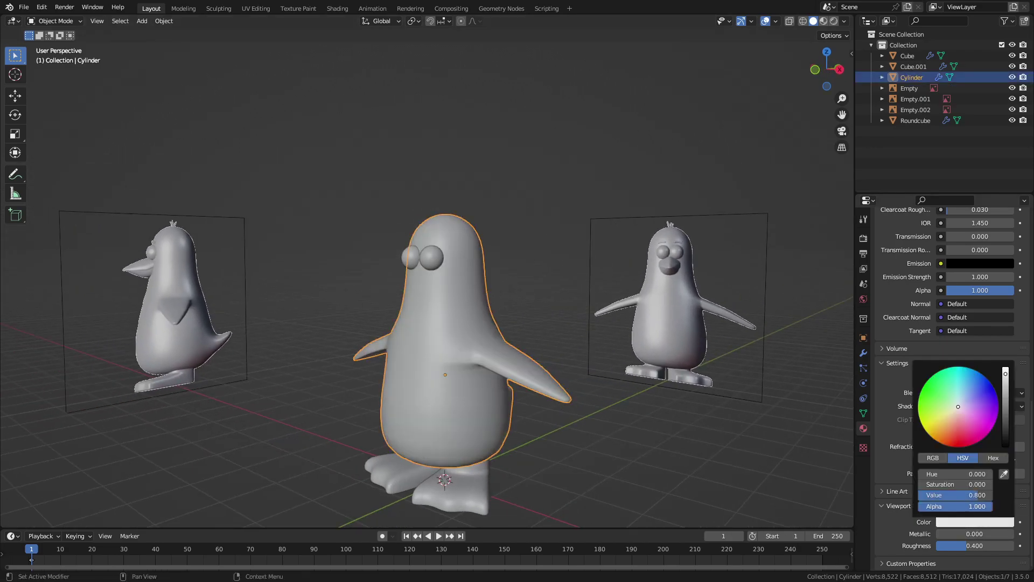
{"action": "left_click", "coordinate": [615, 429]}
{"action": "middle_click_drag", "start_coordinate": [614, 429], "coordinate": [692, 357]}
Check the penguin in front view, then return to a close perspective view
{"action": "left_click", "coordinate": [488, 493]}
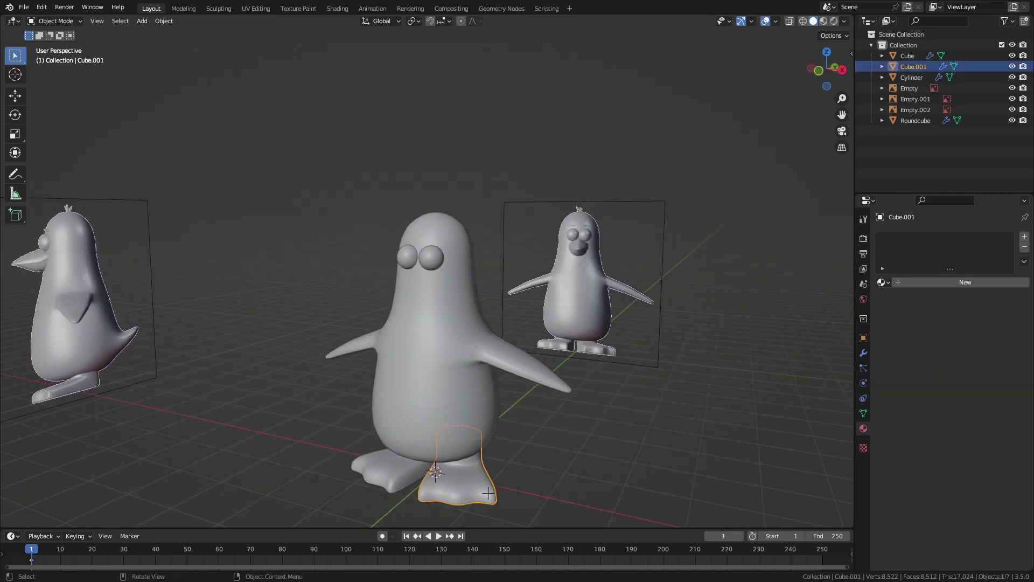
{"action": "left_click", "coordinate": [685, 342]}
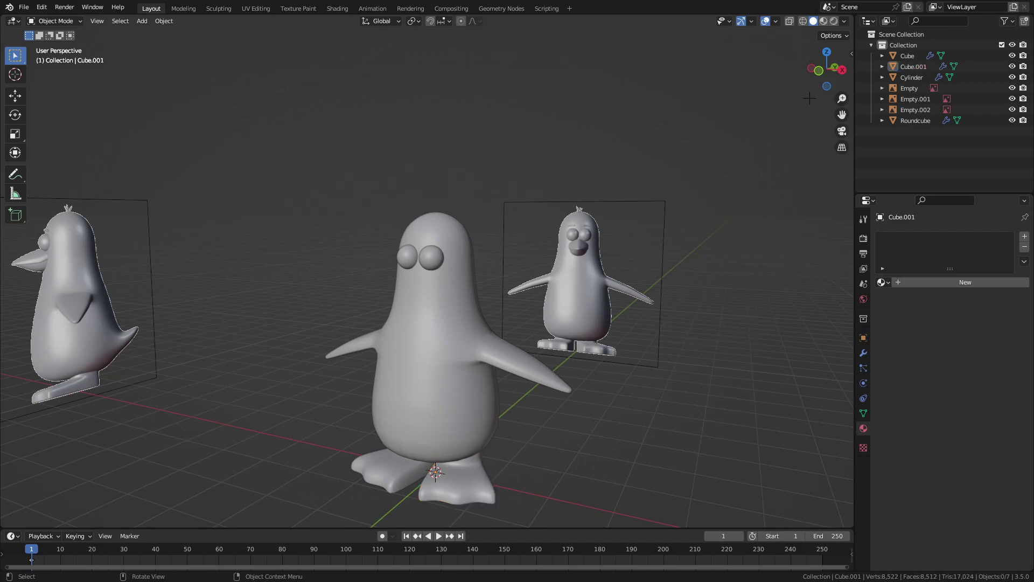
{"action": "key", "text": "KP_1"}
{"action": "mouse_move", "coordinate": [553, 303]}
{"action": "middle_mouse_down"}
{"action": "mouse_move", "coordinate": [603, 305]}
{"action": "mouse_move", "coordinate": [635, 257]}
{"action": "middle_mouse_up"}
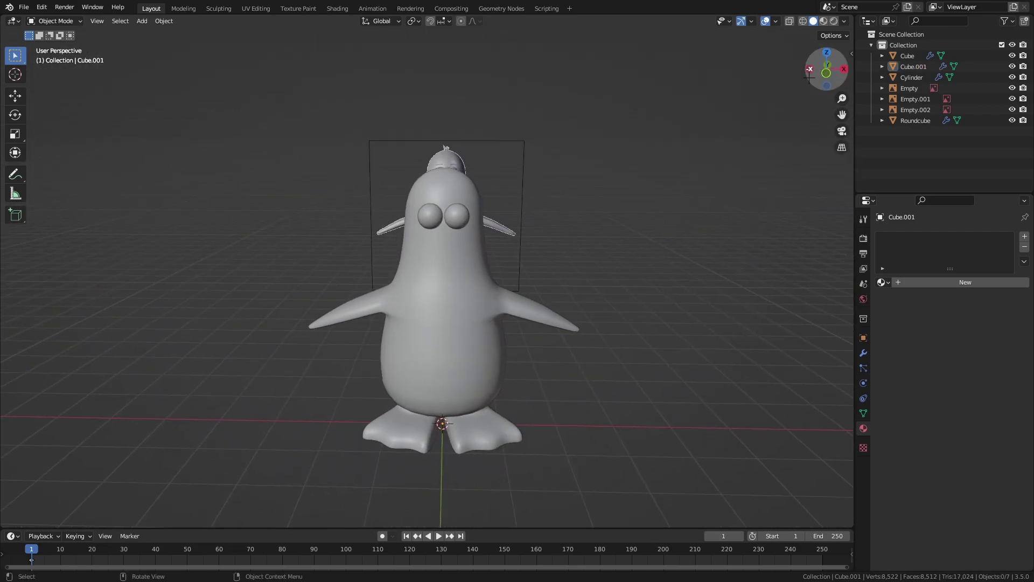
{"action": "left_click", "coordinate": [819, 70]}
{"action": "scroll", "coordinate": [572, 302], "scroll_direction": "up", "scroll_amount": 4}
{"action": "scroll", "coordinate": [545, 154], "scroll_direction": "down", "scroll_amount": 5}
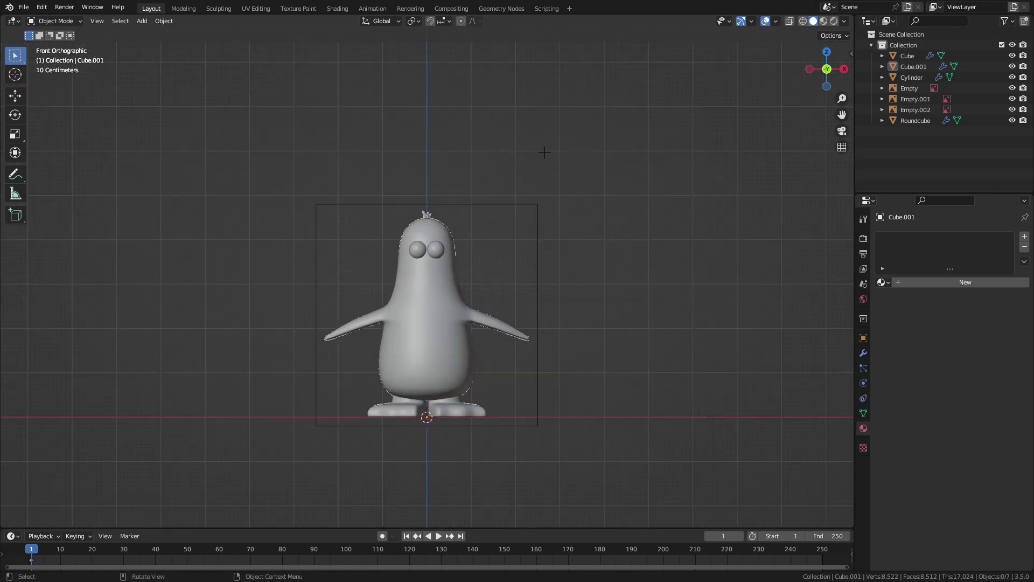
{"action": "middle_click_drag", "start_coordinate": [509, 287], "coordinate": [437, 288]}
{"action": "scroll", "coordinate": [437, 287], "scroll_direction": "up", "scroll_amount": 5}
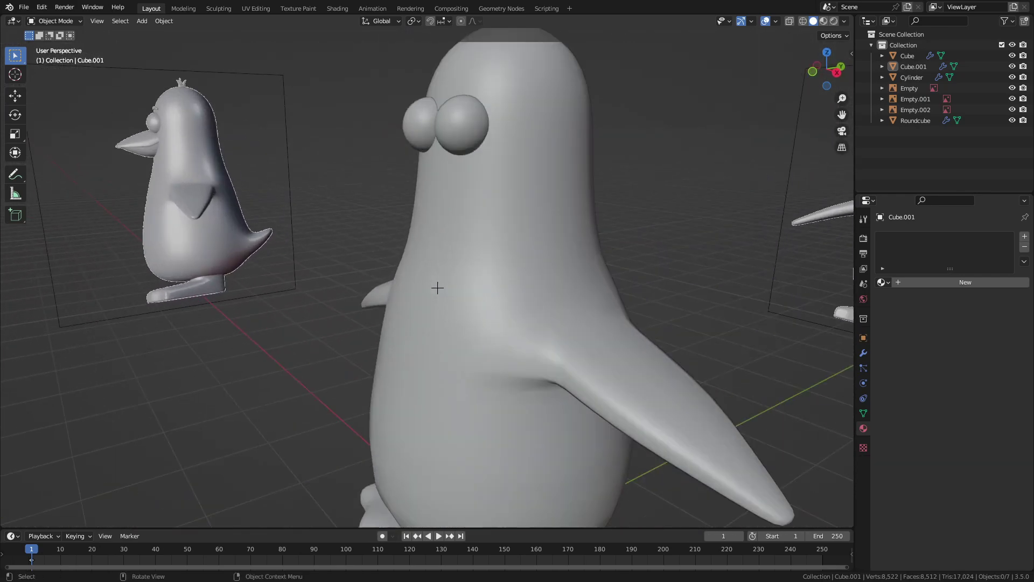
Hide the penguin's eyes and add a new cube at the origin
{"action": "left_click", "coordinate": [443, 128]}
{"action": "key", "text": "h"}
{"action": "scroll", "coordinate": [536, 249], "scroll_direction": "down", "scroll_amount": 5}
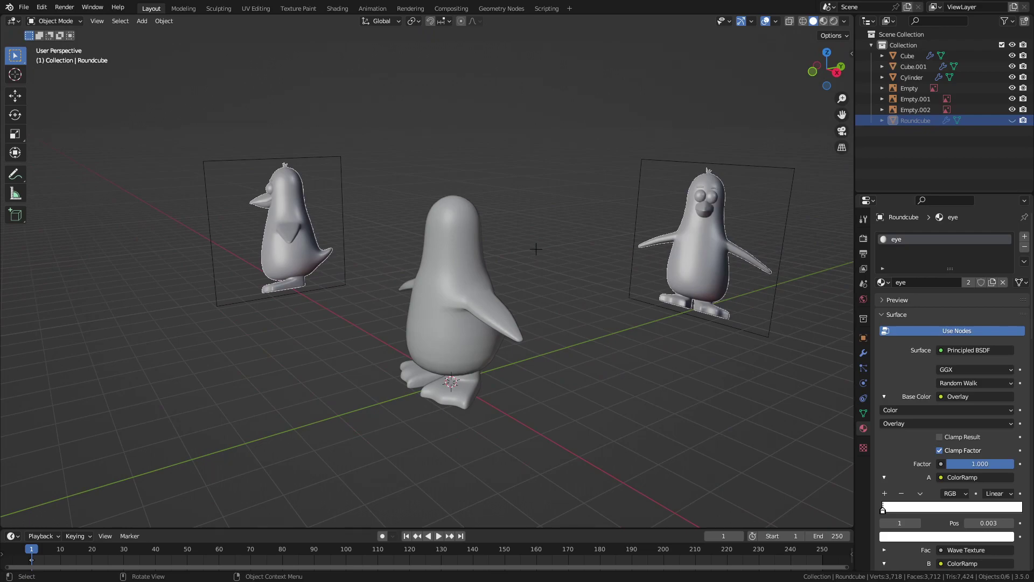
{"action": "key", "text": "shift+a"}
{"action": "left_click", "coordinate": [579, 260]}
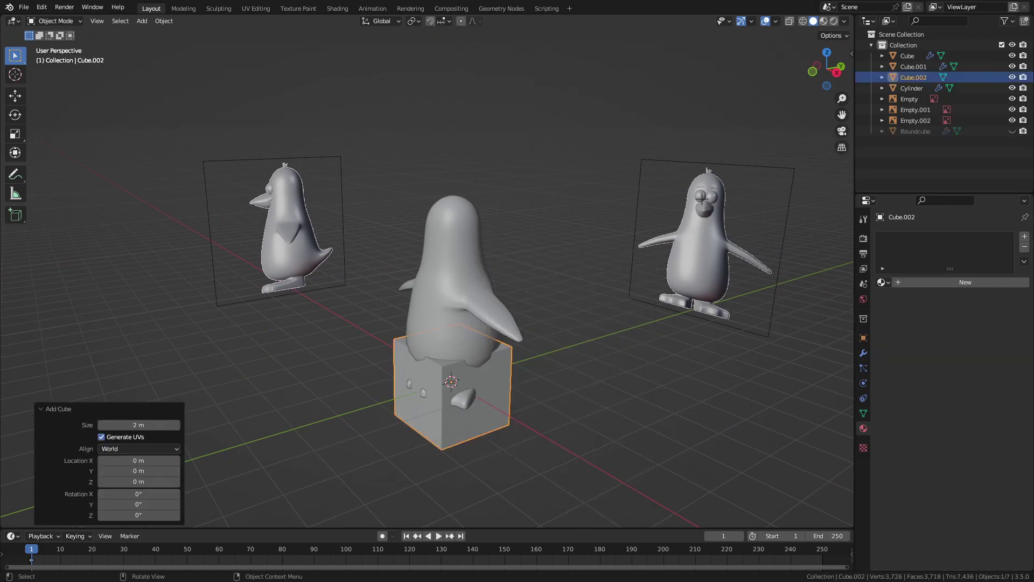
Move the cube to head height near the beak and frame it
{"action": "left_click", "coordinate": [813, 71]}
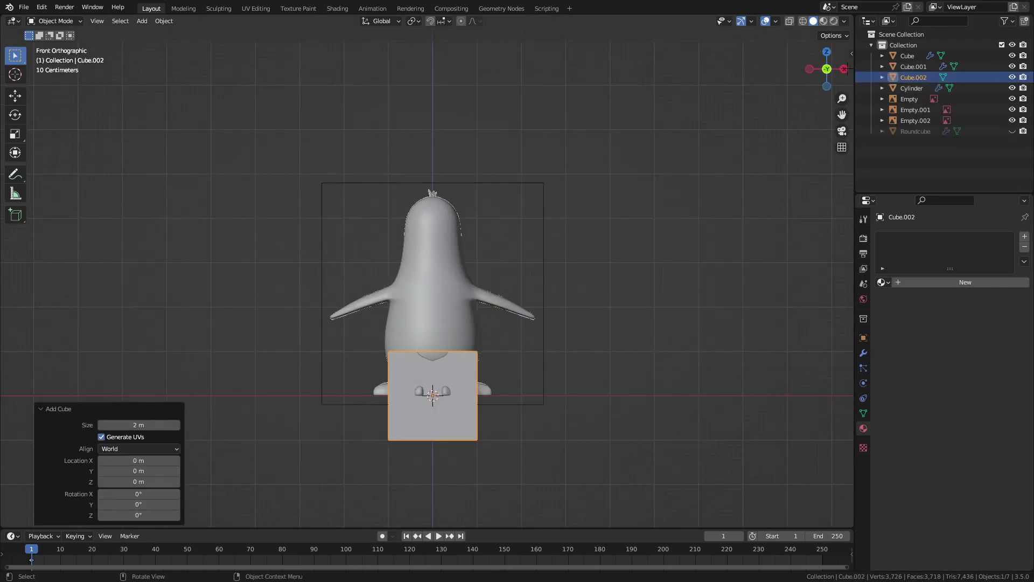
{"action": "left_click", "coordinate": [844, 69]}
{"action": "key", "text": "g"}
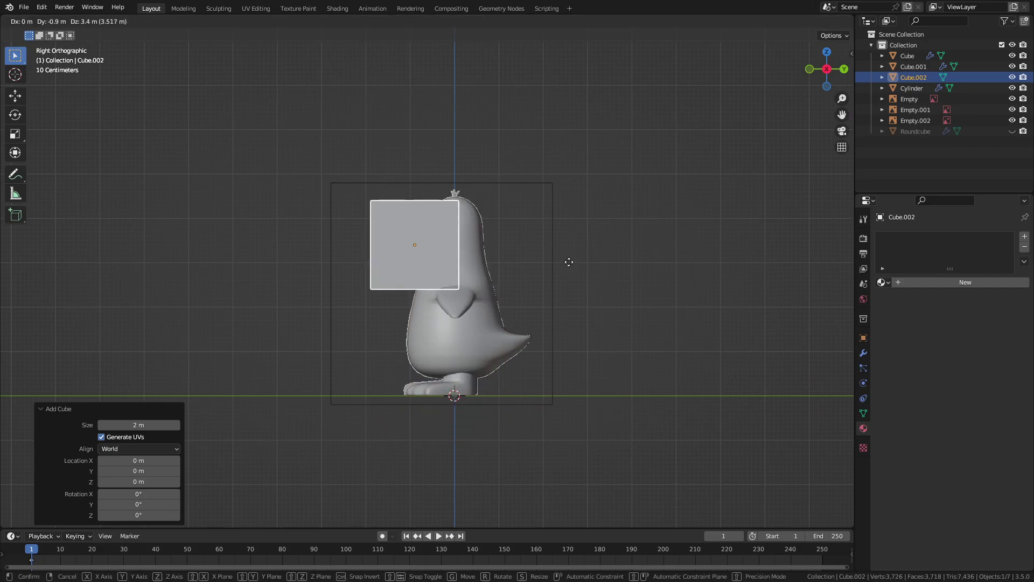
{"action": "key", "text": "Escape"}
{"action": "key", "text": "g"}
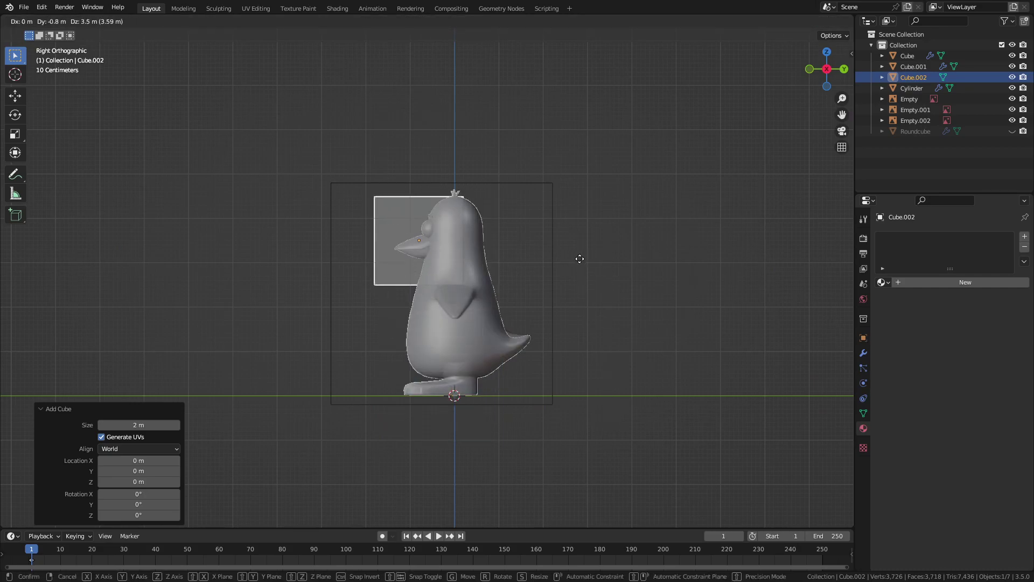
{"action": "left_click", "coordinate": [581, 260]}
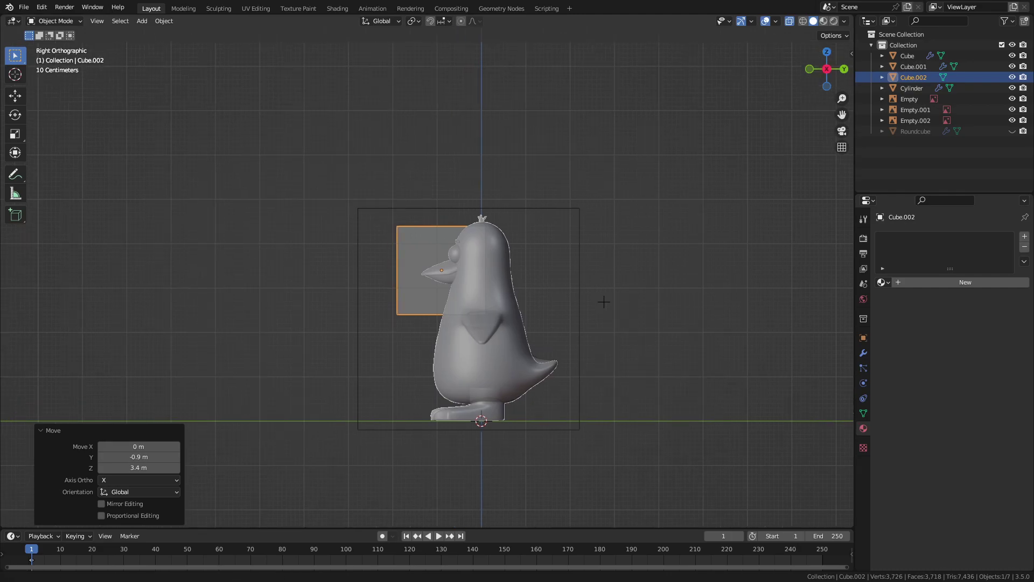
{"action": "key", "text": "KP_Decimal"}
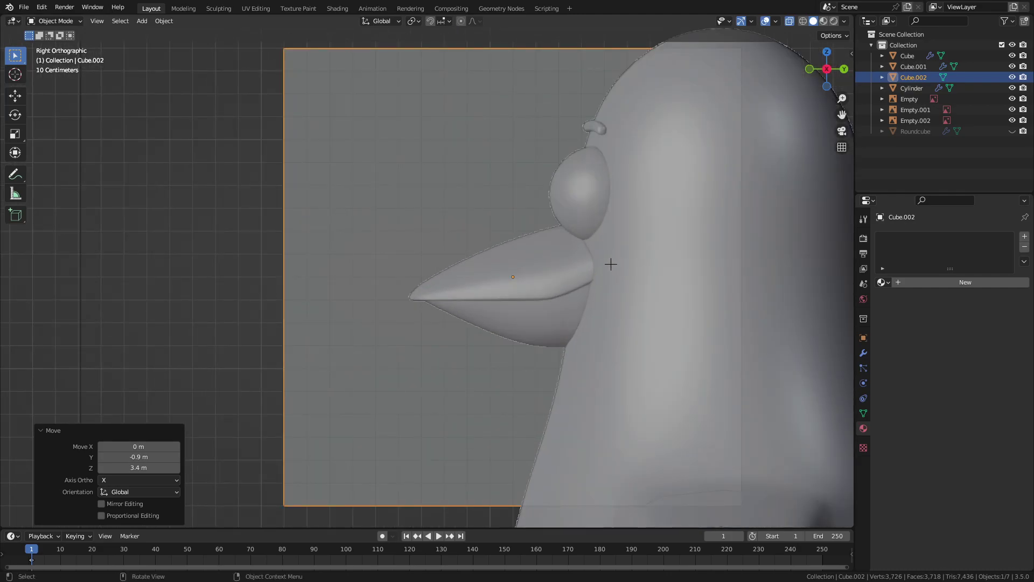
Shrink the cube to about a sixth and stretch it along Y into a box
{"action": "scroll", "coordinate": [611, 264], "scroll_direction": "down", "scroll_amount": 1}
{"action": "key", "text": "s"}
{"action": "left_click", "coordinate": [536, 279]}
{"action": "key", "text": "s"}
{"action": "key", "text": "y"}
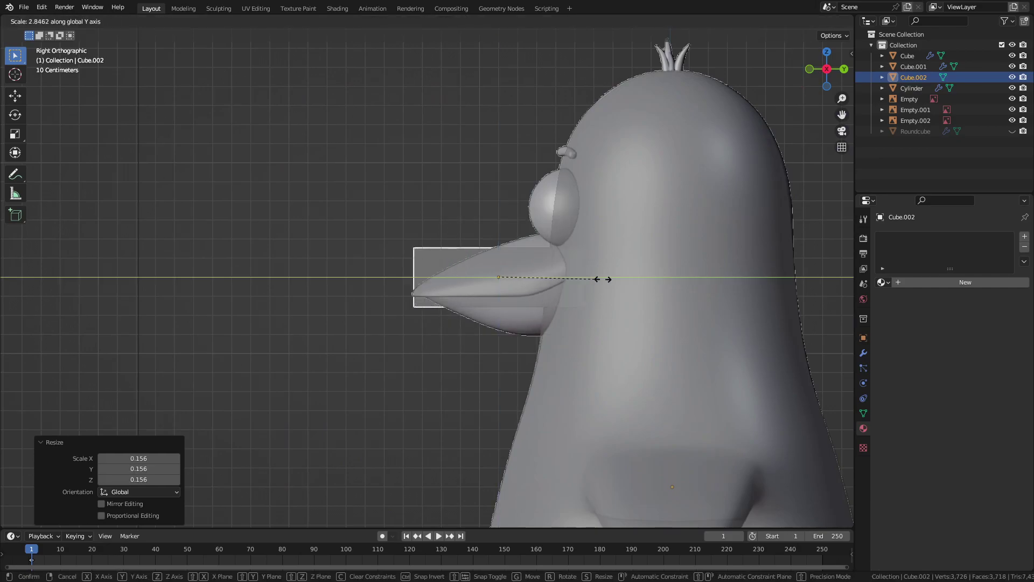
{"action": "left_click", "coordinate": [600, 278]}
{"action": "key", "text": "Tab"}
From the top view, move the box forward along the Y axis
{"action": "middle_click_drag", "start_coordinate": [807, 86], "coordinate": [782, 144]}
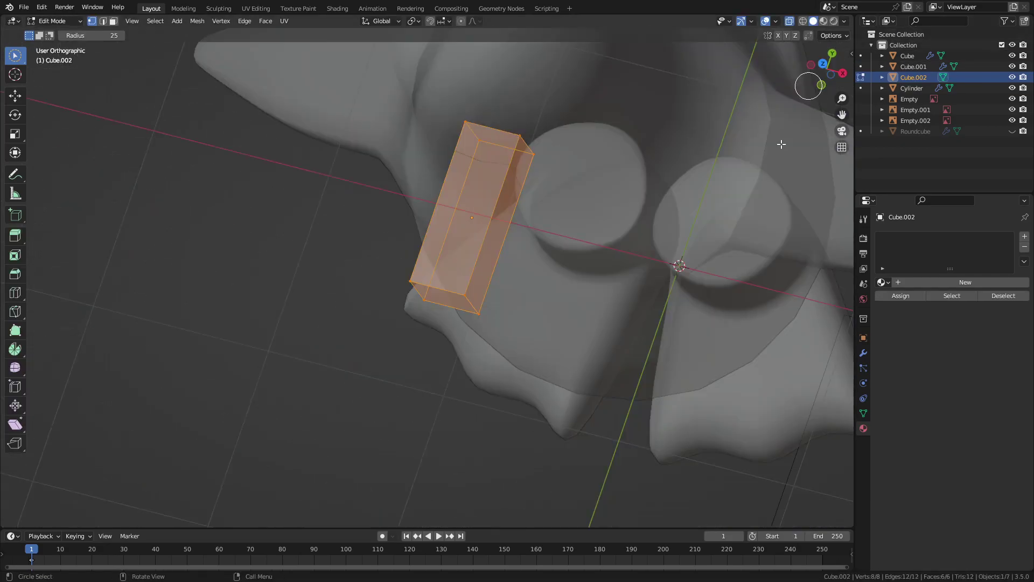
{"action": "key", "text": "KP_7"}
{"action": "scroll", "coordinate": [660, 376], "scroll_direction": "up", "scroll_amount": 2}
{"action": "scroll", "coordinate": [654, 273], "scroll_direction": "up", "scroll_amount": 1}
{"action": "scroll", "coordinate": [631, 364], "scroll_direction": "down", "scroll_amount": 3}
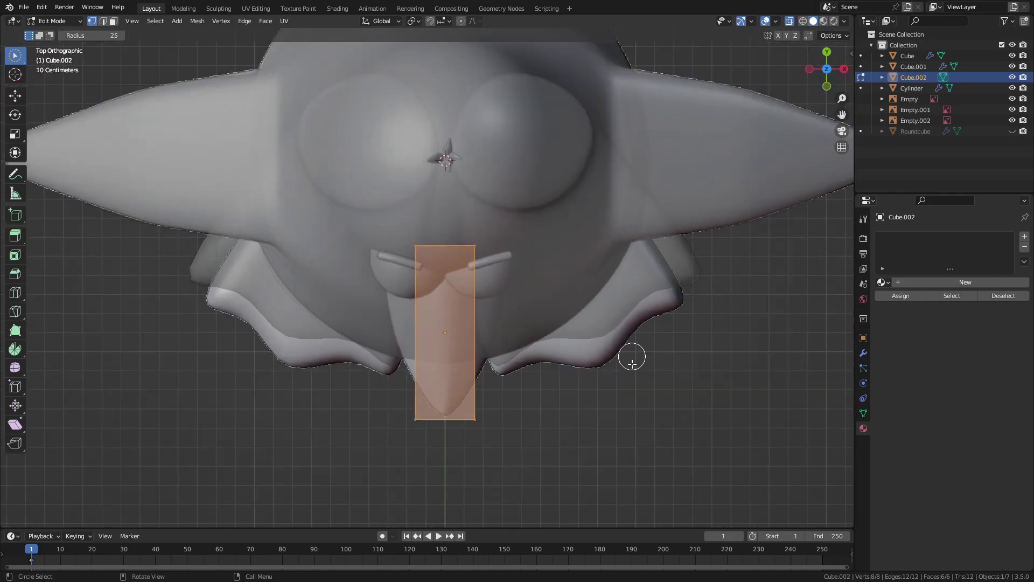
{"action": "key", "text": "g"}
{"action": "key", "text": "y"}
{"action": "left_click", "coordinate": [631, 349]}
Turn on X-ray and pull the box back along Y over the beak
{"action": "mouse_move", "coordinate": [630, 348]}
{"action": "middle_mouse_down"}
{"action": "mouse_move", "coordinate": [600, 323]}
{"action": "mouse_move", "coordinate": [593, 300]}
{"action": "mouse_move", "coordinate": [548, 278]}
{"action": "mouse_move", "coordinate": [547, 237]}
{"action": "middle_mouse_up"}
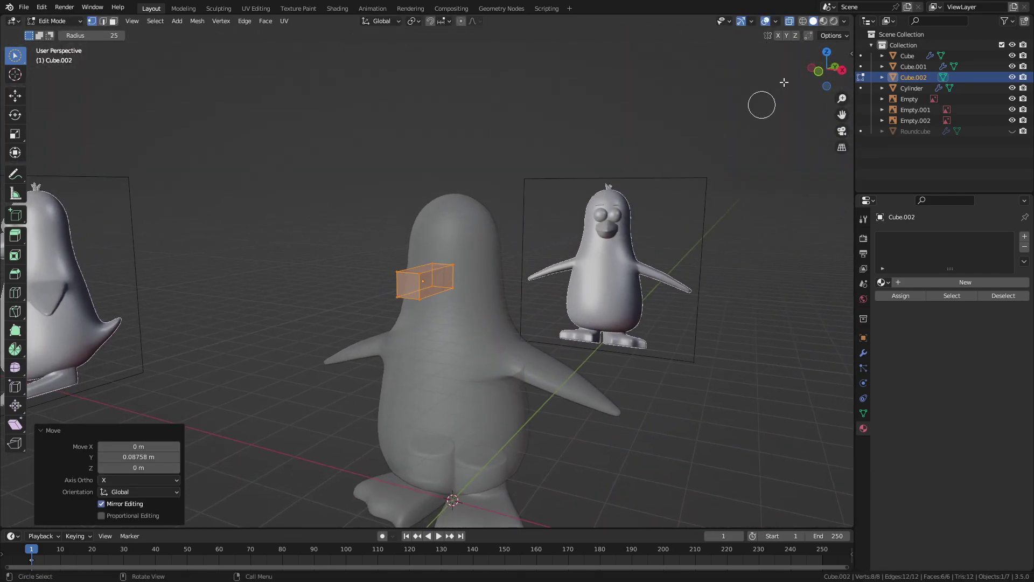
{"action": "left_click", "coordinate": [827, 52]}
{"action": "scroll", "coordinate": [623, 253], "scroll_direction": "up", "scroll_amount": 4}
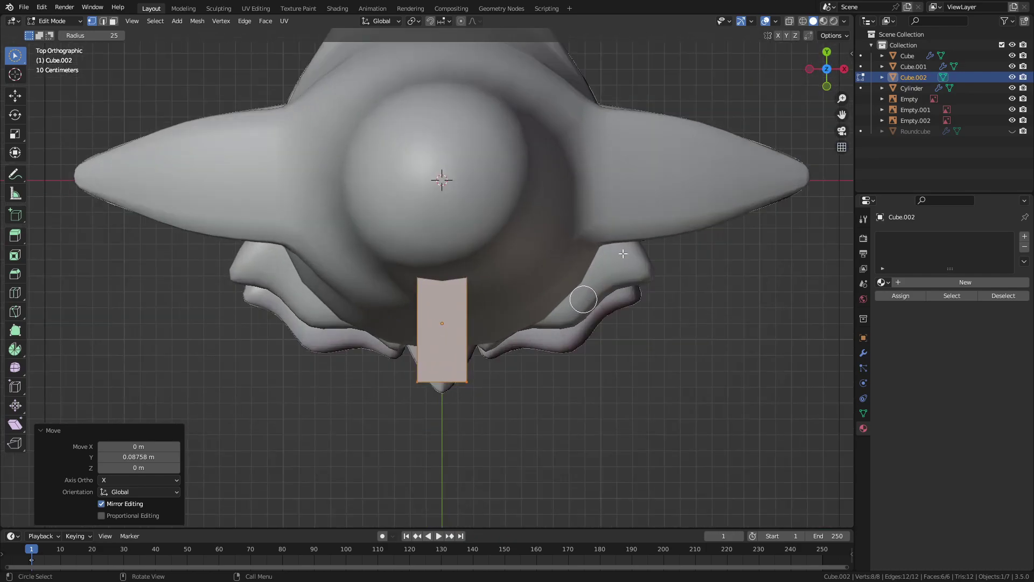
{"action": "left_click", "coordinate": [790, 21]}
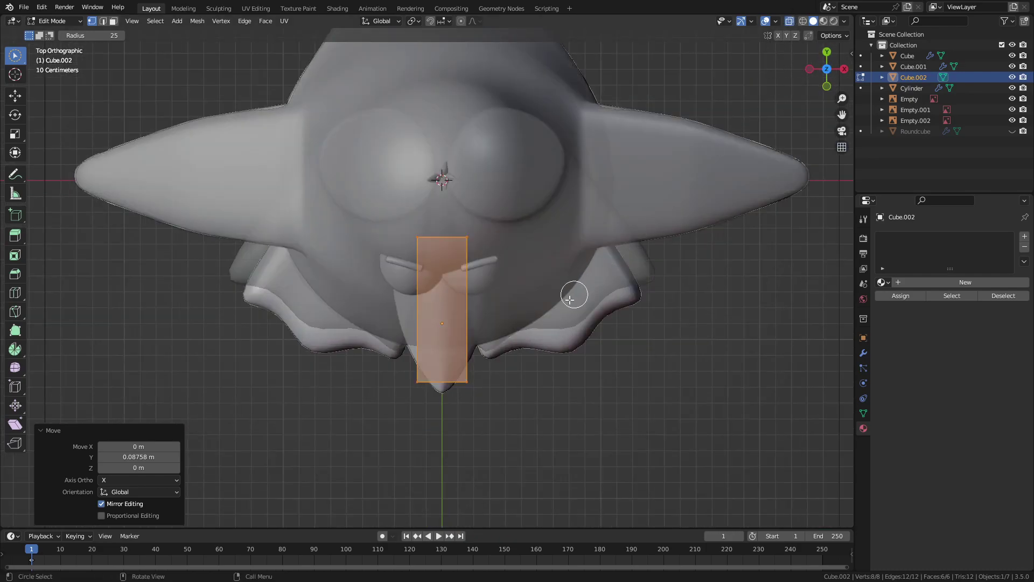
{"action": "key", "text": "g"}
{"action": "key", "text": "y"}
{"action": "left_click", "coordinate": [565, 316]}
Lengthen the box by moving its top end along Y toward the head
{"action": "left_click_drag", "start_coordinate": [402, 237], "coordinate": [487, 253]}
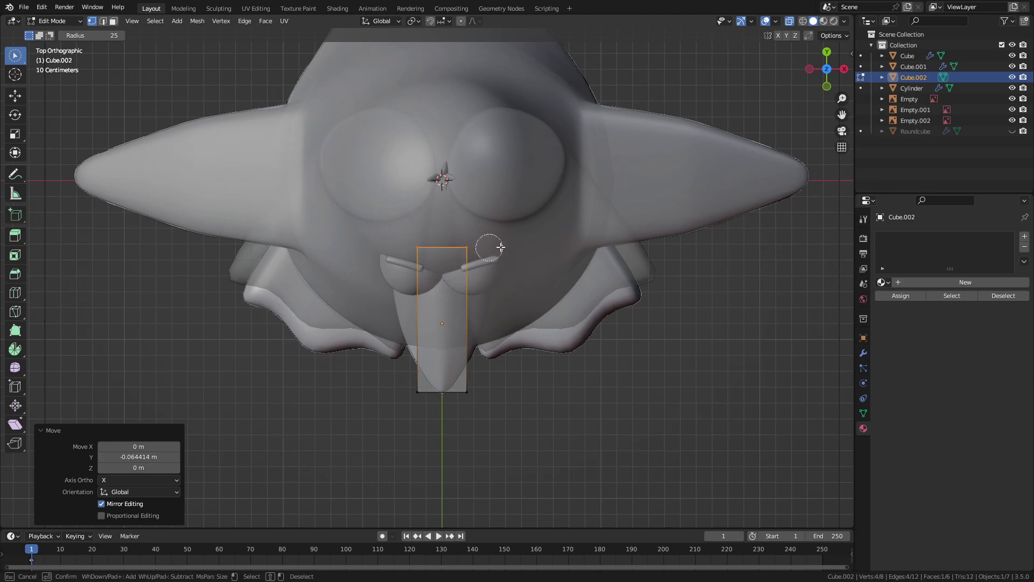
{"action": "key", "text": "g"}
{"action": "key", "text": "y"}
{"action": "left_click", "coordinate": [566, 262]}
{"action": "left_click", "coordinate": [427, 397]}
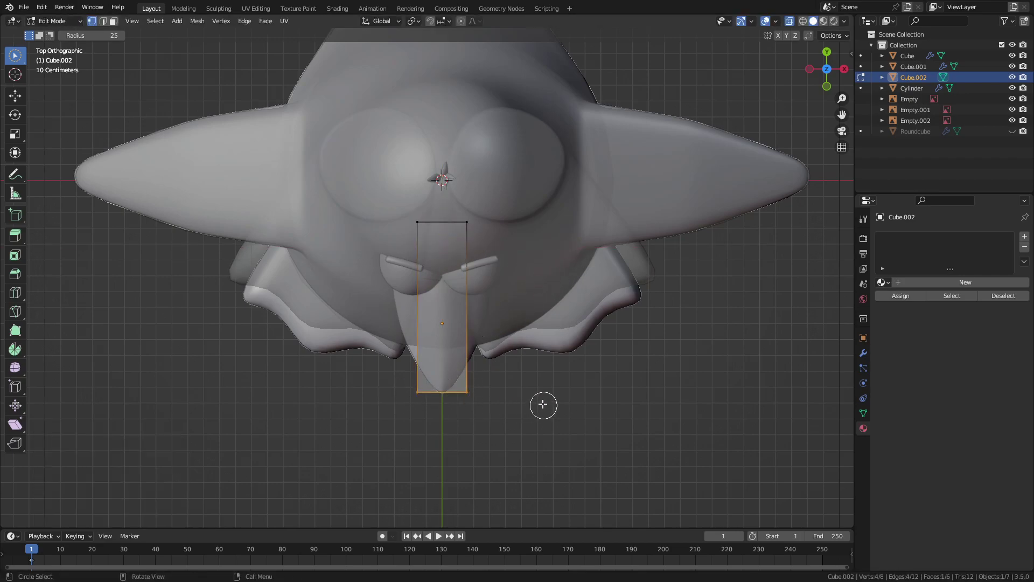
{"action": "scroll", "coordinate": [543, 404], "scroll_direction": "up", "scroll_amount": 4}
Loop-cut the box down its centre and delete its left half
{"action": "key", "text": "ctrl+r"}
{"action": "left_click", "coordinate": [450, 158]}
{"action": "right_click", "coordinate": [450, 158]}
{"action": "left_click_drag", "start_coordinate": [392, 308], "coordinate": [397, 372]}
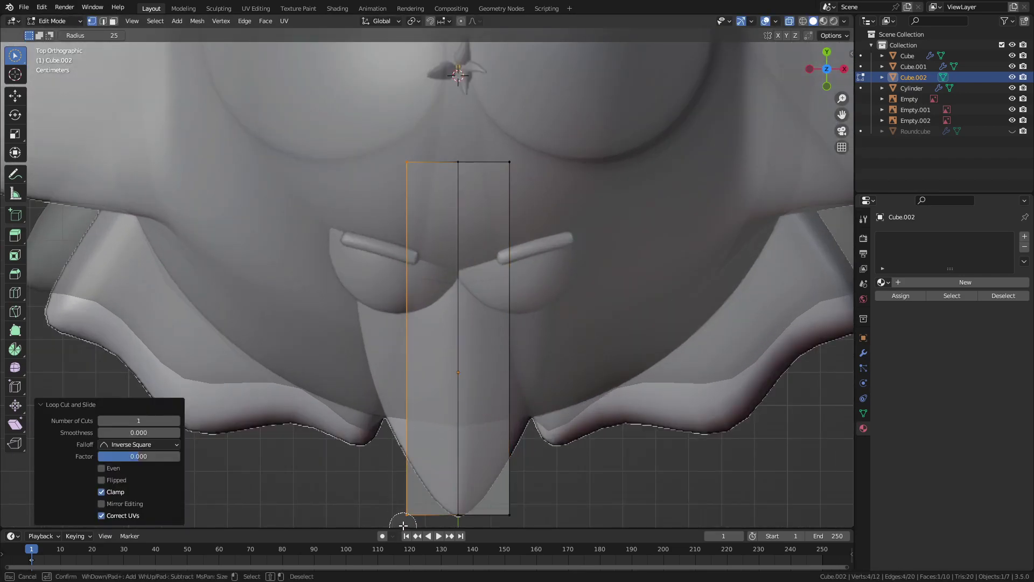
{"action": "key", "text": "x"}
{"action": "left_click", "coordinate": [345, 238]}
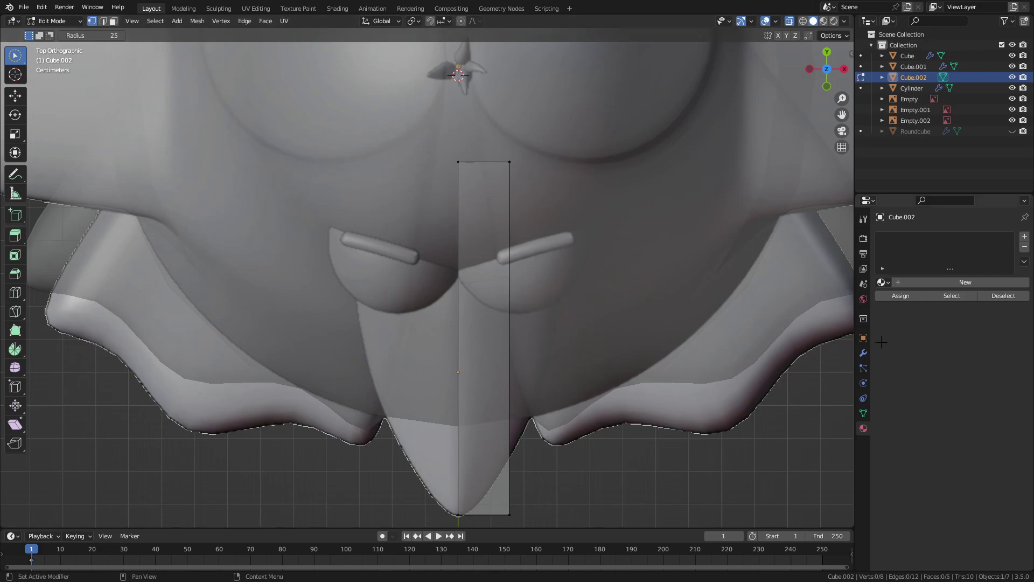
Add a Subdivision Surface modifier to the beak box
{"action": "left_click", "coordinate": [863, 353]}
{"action": "left_click", "coordinate": [902, 237]}
{"action": "left_click", "coordinate": [825, 432]}
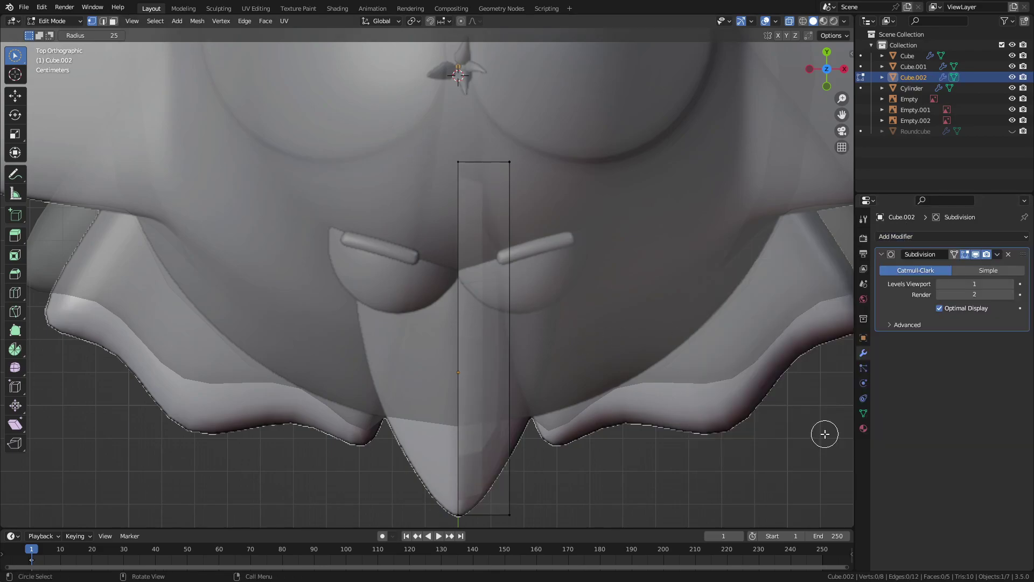
{"action": "left_click", "coordinate": [1008, 254]}
{"action": "left_click", "coordinate": [902, 237]}
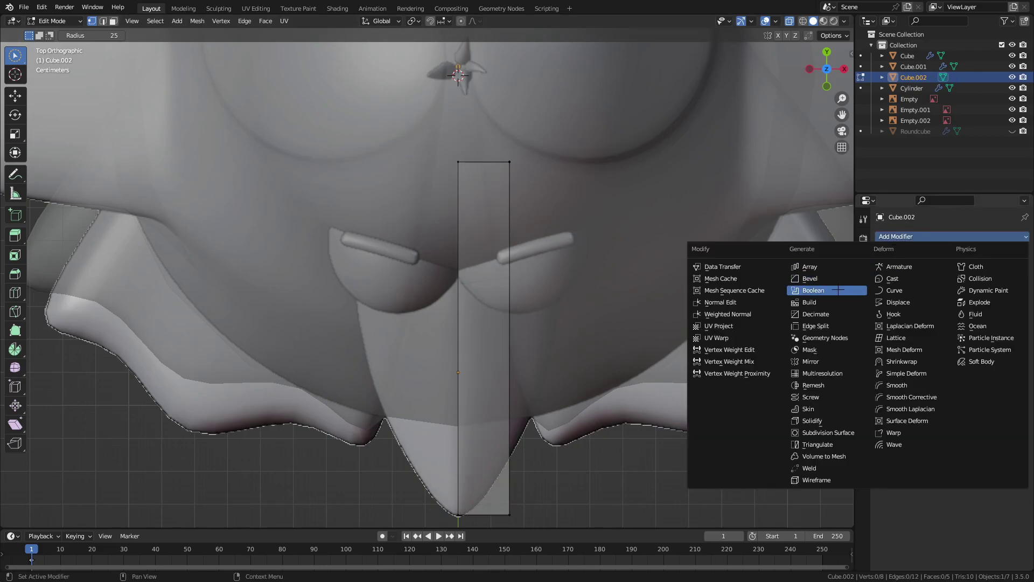
{"action": "left_click", "coordinate": [827, 433]}
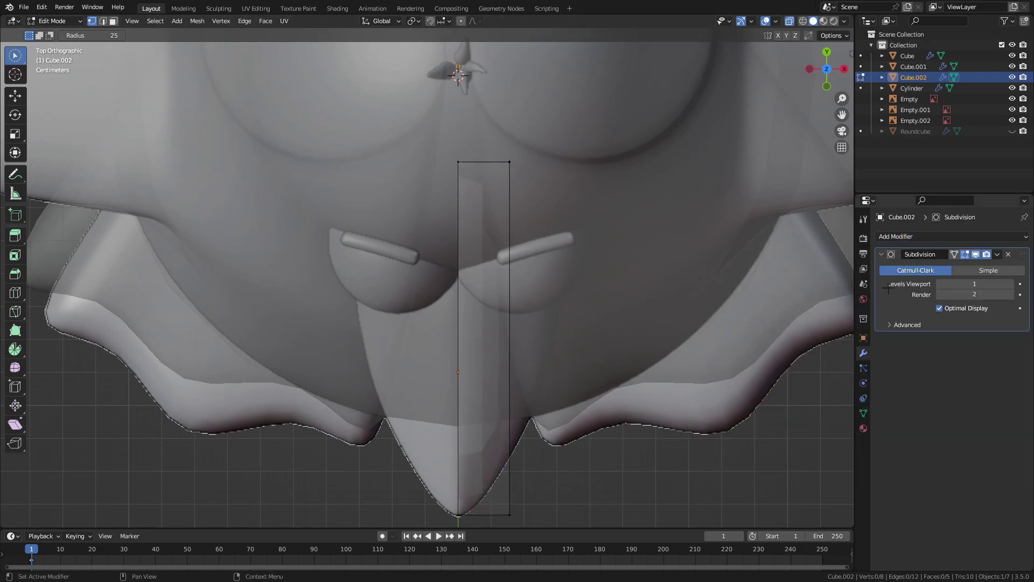
Add a Mirror modifier with Clipping, then shade the beak smooth in Object Mode
{"action": "left_click", "coordinate": [900, 236]}
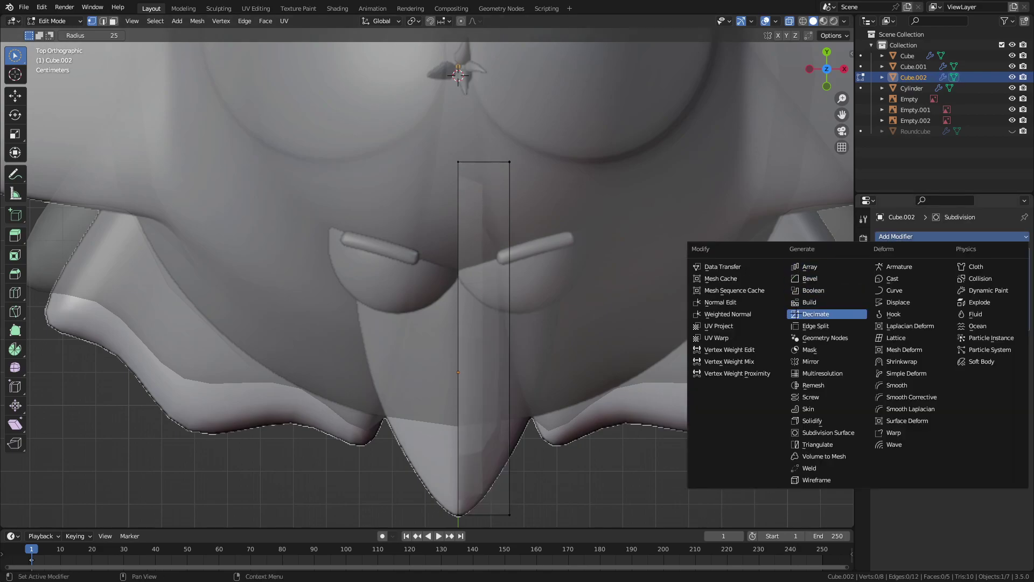
{"action": "left_click", "coordinate": [810, 362]}
{"action": "left_click", "coordinate": [940, 420]}
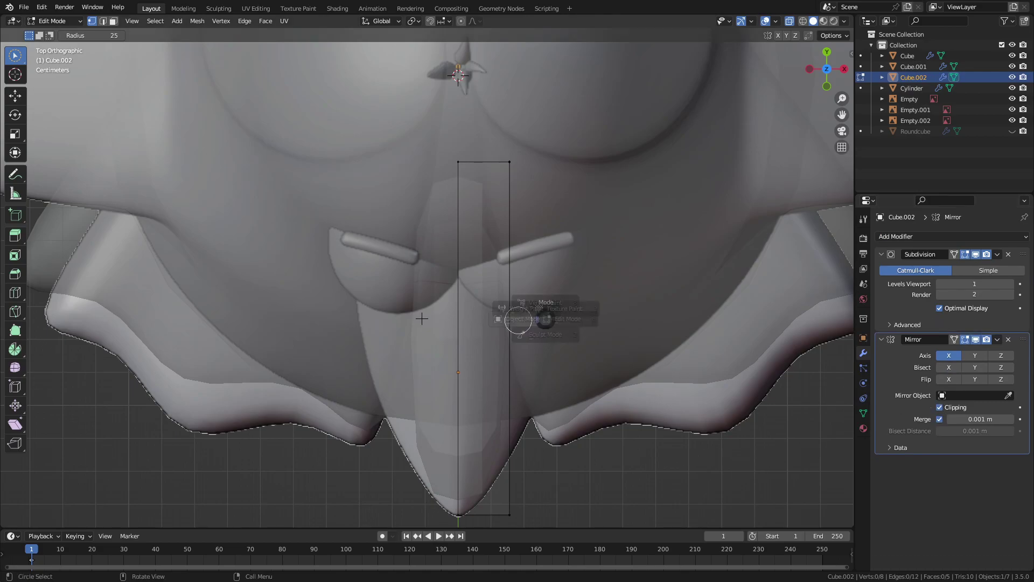
{"action": "key", "text": "Tab"}
{"action": "middle_click_drag", "start_coordinate": [531, 325], "coordinate": [469, 212]}
{"action": "right_click", "coordinate": [433, 226]}
{"action": "left_click", "coordinate": [474, 240]}
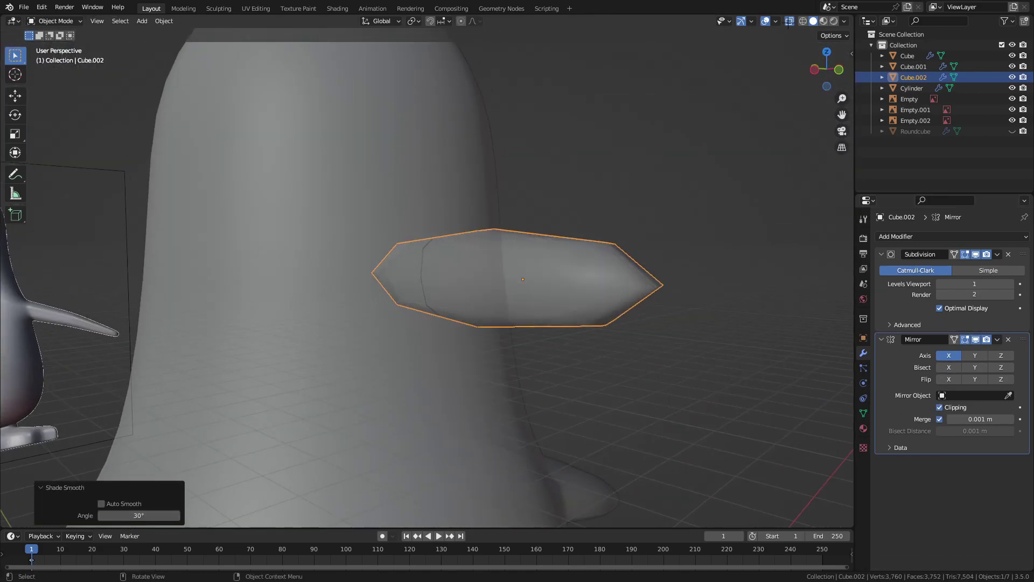
Unhide the eyes and inspect the beak in Material Preview
{"action": "scroll", "coordinate": [522, 175], "scroll_direction": "down", "scroll_amount": 3}
{"action": "middle_click_drag", "start_coordinate": [521, 176], "coordinate": [511, 171]}
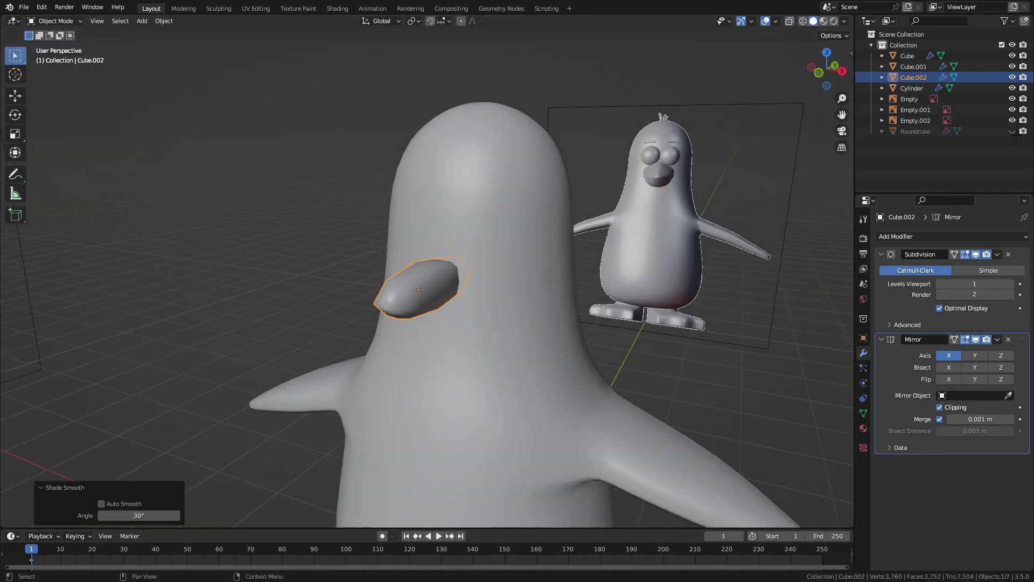
{"action": "left_click", "coordinate": [1012, 131]}
{"action": "left_click", "coordinate": [824, 20]}
{"action": "middle_click_drag", "start_coordinate": [719, 111], "coordinate": [767, 101]}
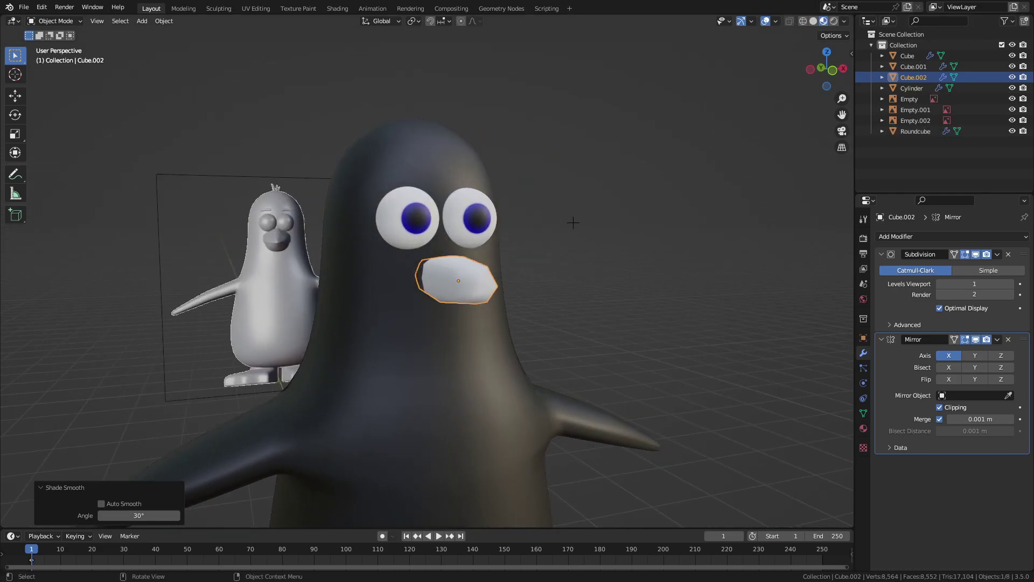
{"action": "mouse_move", "coordinate": [609, 208]}
{"action": "middle_mouse_down"}
{"action": "mouse_move", "coordinate": [472, 221]}
{"action": "mouse_move", "coordinate": [763, 39]}
{"action": "middle_mouse_up"}
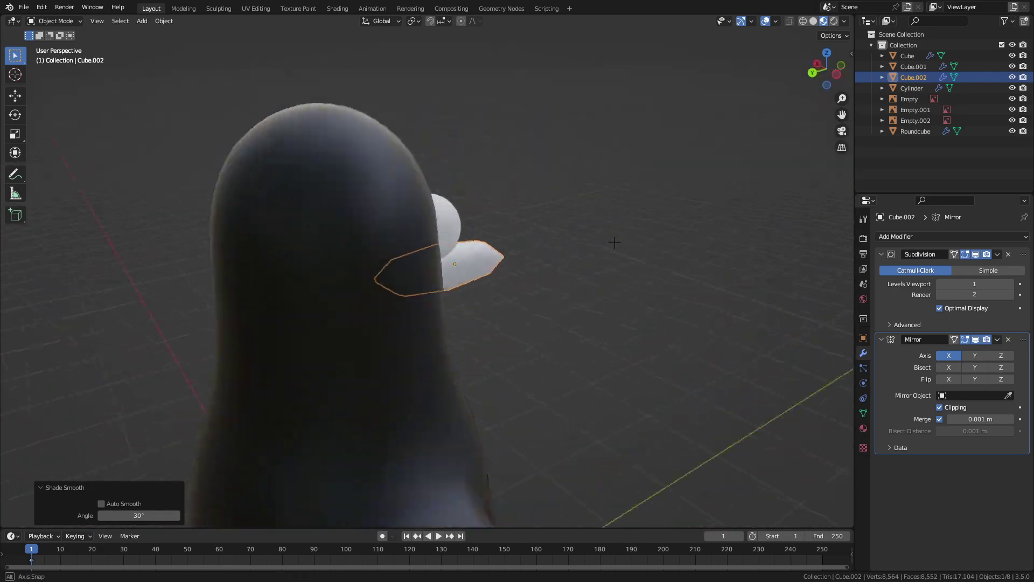
Return to Solid shading, hide the eyes again, and switch the beak into Edit Mode
{"action": "key", "text": "z"}
{"action": "middle_click_drag", "start_coordinate": [463, 178], "coordinate": [468, 207]}
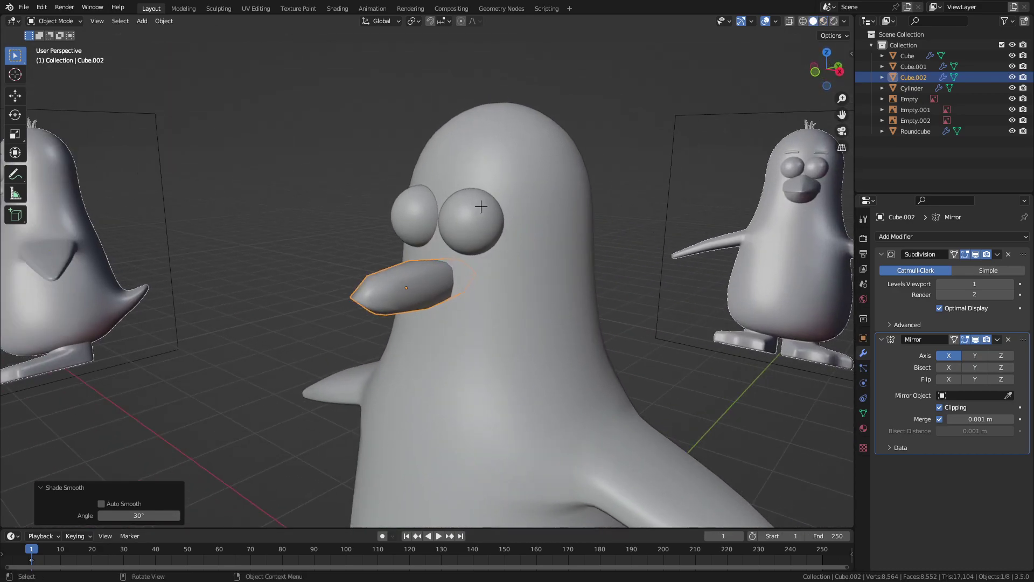
{"action": "left_click", "coordinate": [468, 206]}
{"action": "key", "text": "h"}
{"action": "left_click", "coordinate": [402, 286]}
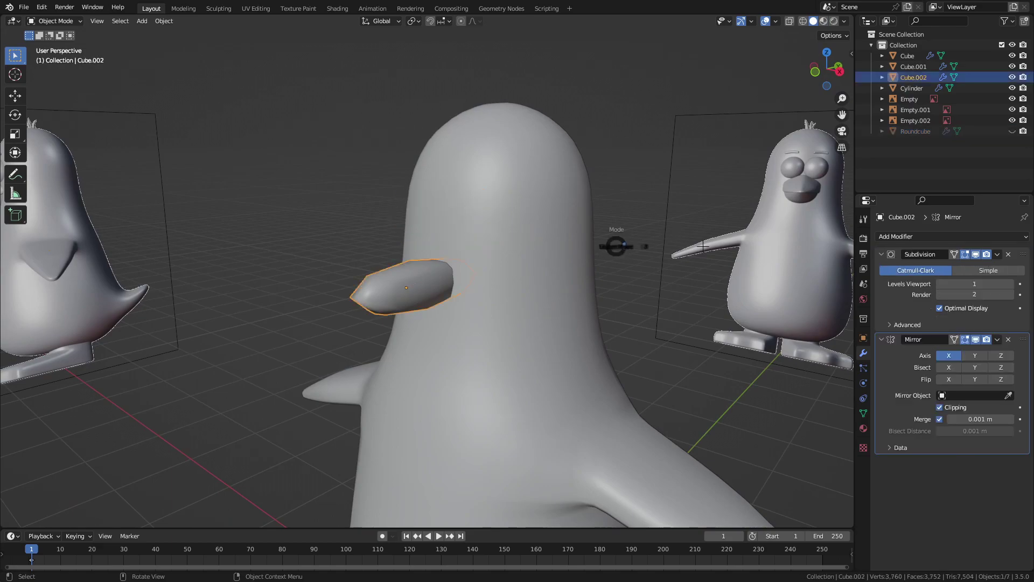
{"action": "middle_click_drag", "start_coordinate": [530, 247], "coordinate": [406, 261]}
In Front Orthographic with X-ray on, raise the beak's bottom points along Z
{"action": "key", "text": "c"}
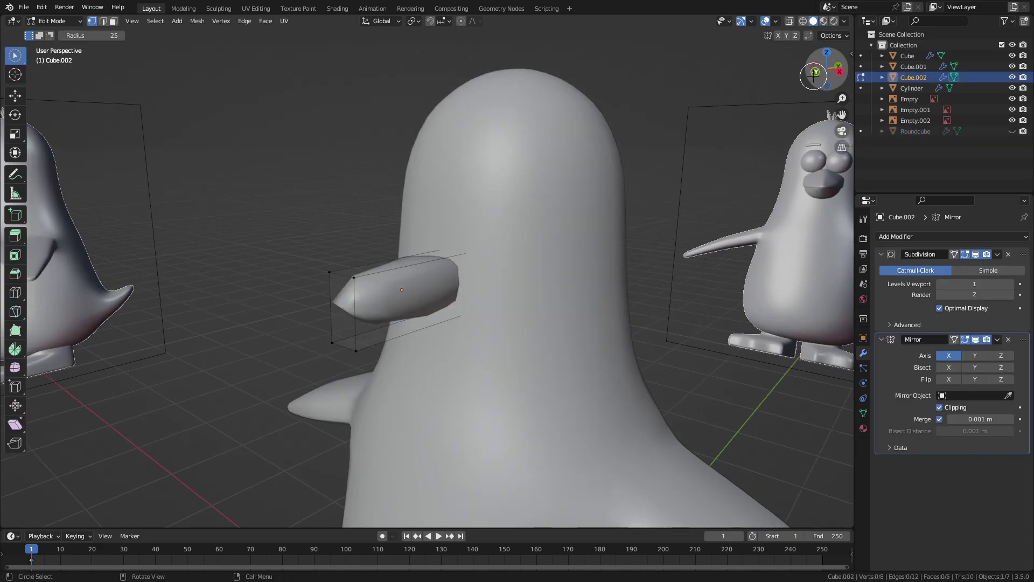
{"action": "left_click", "coordinate": [815, 73]}
{"action": "left_click", "coordinate": [789, 21]}
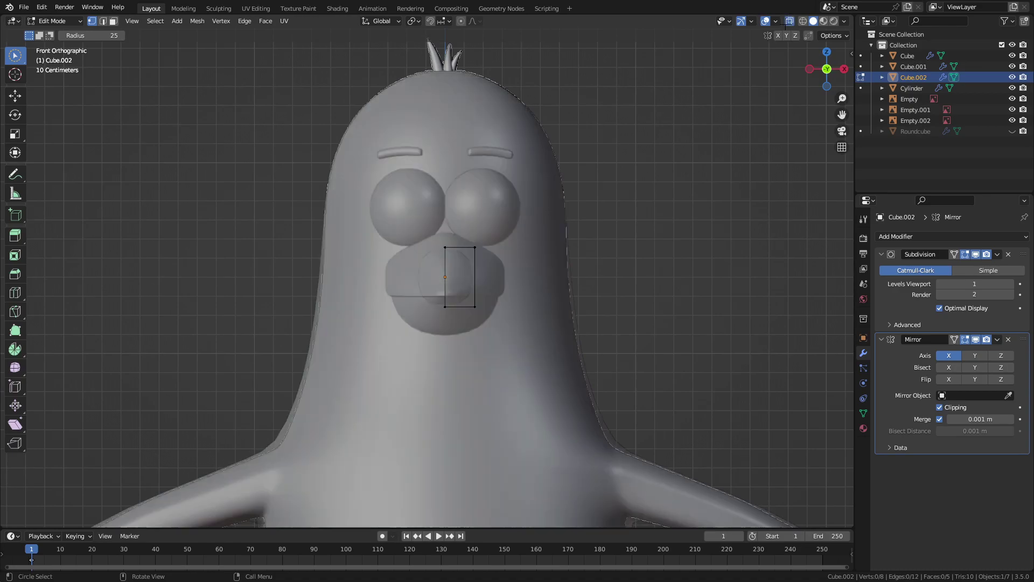
{"action": "left_click", "coordinate": [480, 308]}
{"action": "scroll", "coordinate": [501, 307], "scroll_direction": "up", "scroll_amount": 5}
{"action": "left_click", "coordinate": [471, 345]}
{"action": "key", "text": "g"}
{"action": "key", "text": "z"}
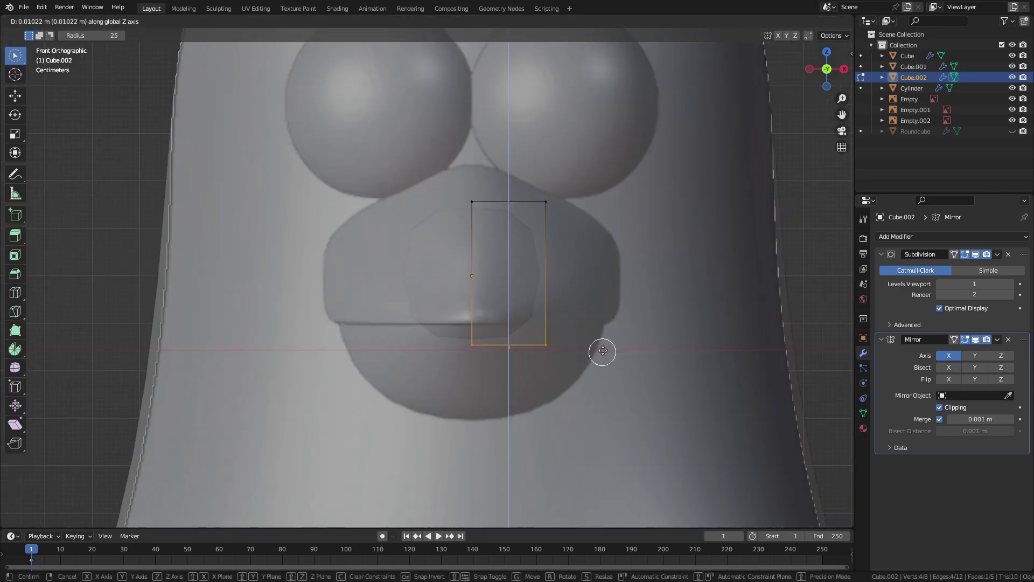
{"action": "left_click", "coordinate": [551, 337]}
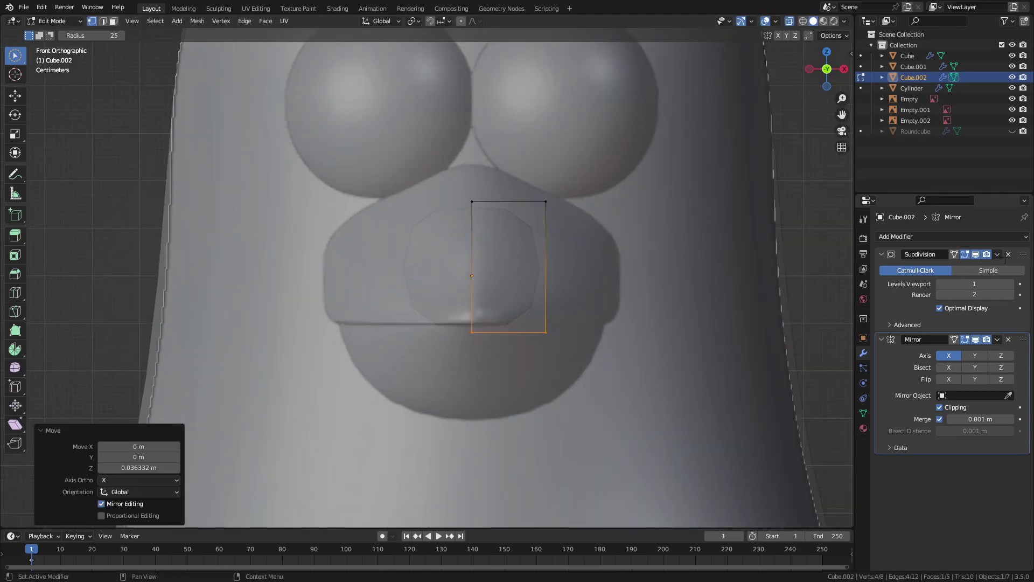
Widen the beak by pulling its bottom-right and top-right points outward along X
{"action": "left_click", "coordinate": [545, 330]}
{"action": "key", "text": "g"}
{"action": "key", "text": "x"}
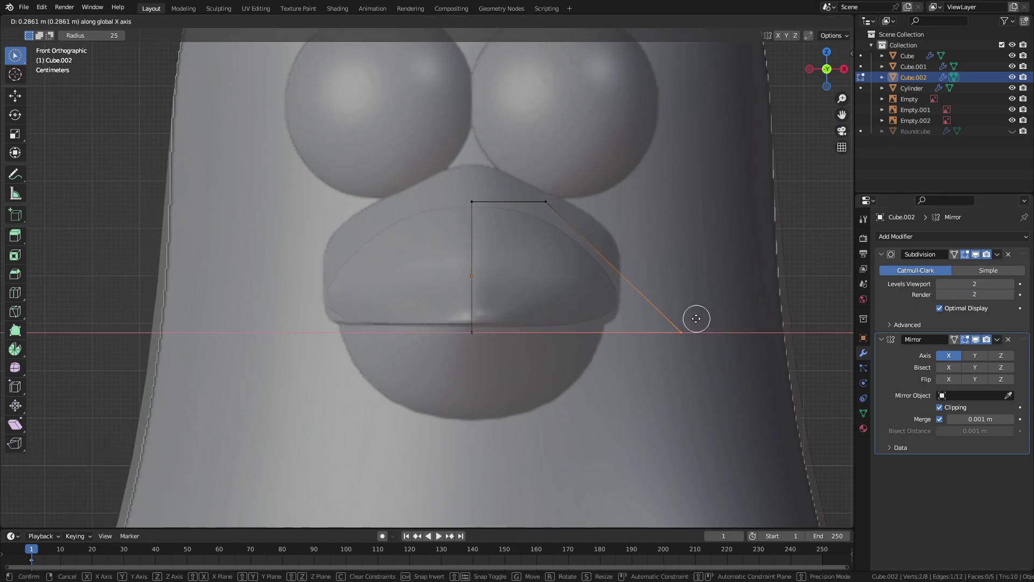
{"action": "left_click", "coordinate": [698, 318]}
{"action": "left_click", "coordinate": [546, 201]}
{"action": "key", "text": "g"}
{"action": "key", "text": "x"}
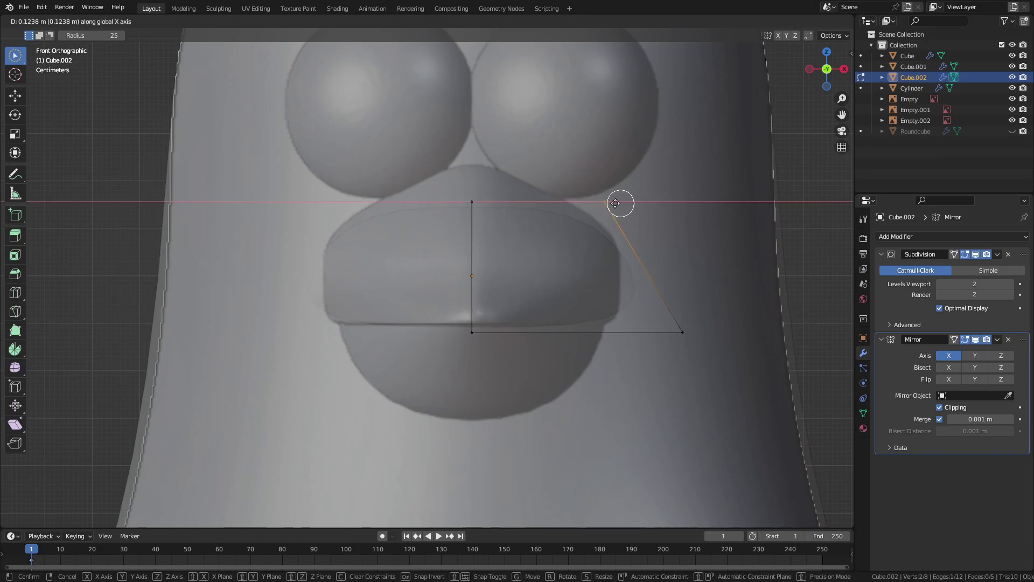
{"action": "left_click", "coordinate": [586, 204]}
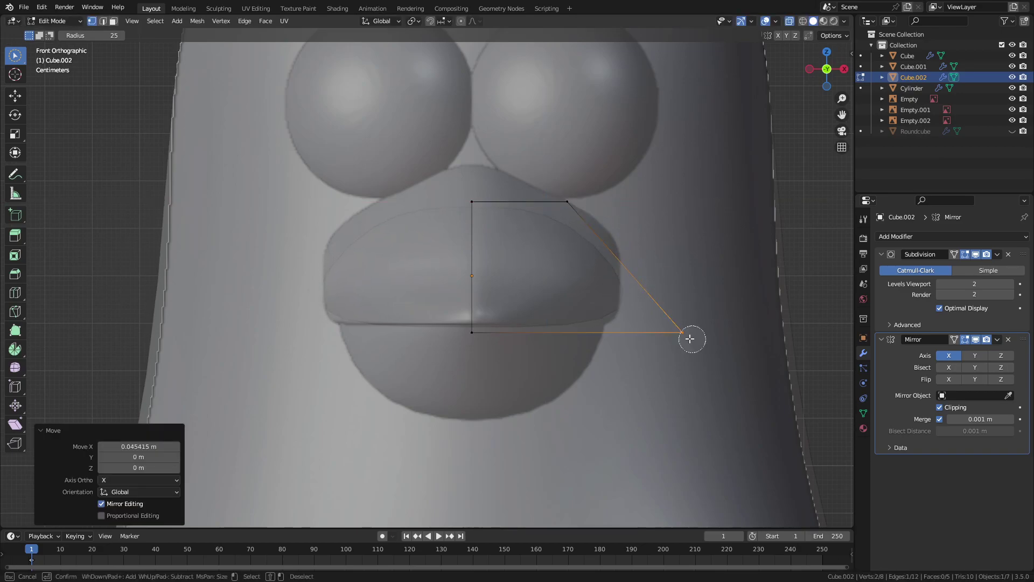
Pull the beak's bottom-right corner back inward along X
{"action": "left_click", "coordinate": [683, 332]}
{"action": "key", "text": "g"}
{"action": "key", "text": "x"}
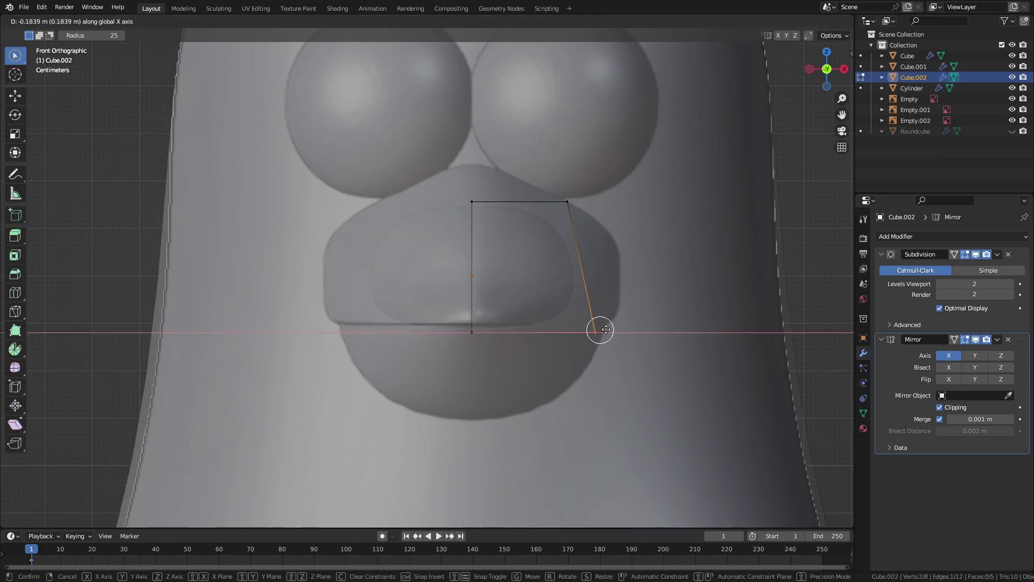
{"action": "left_click", "coordinate": [627, 328]}
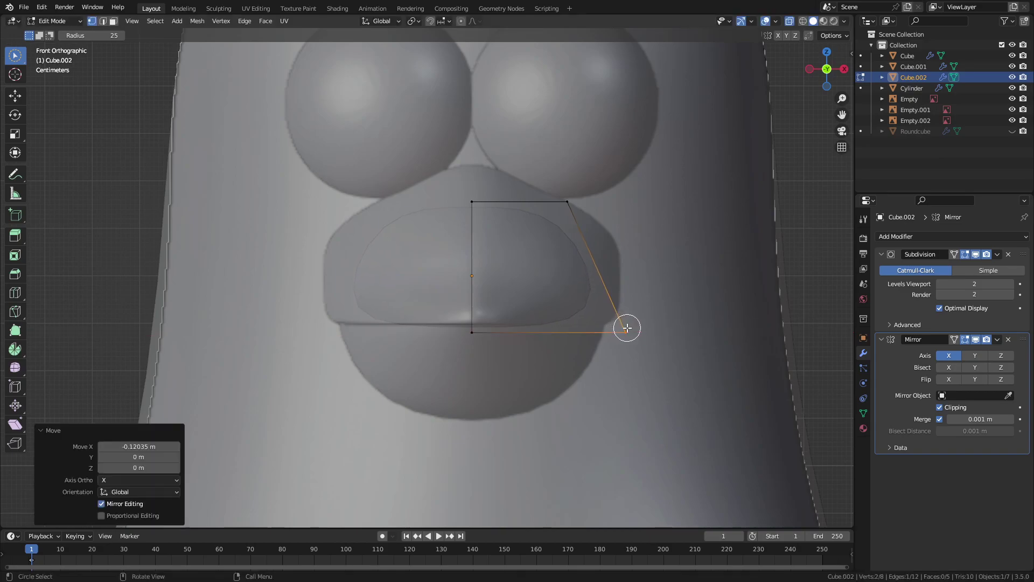
Adjust the heights of the beak's bottom-centre and bottom-right points along Z
{"action": "left_click", "coordinate": [478, 329]}
{"action": "key", "text": "g"}
{"action": "key", "text": "z"}
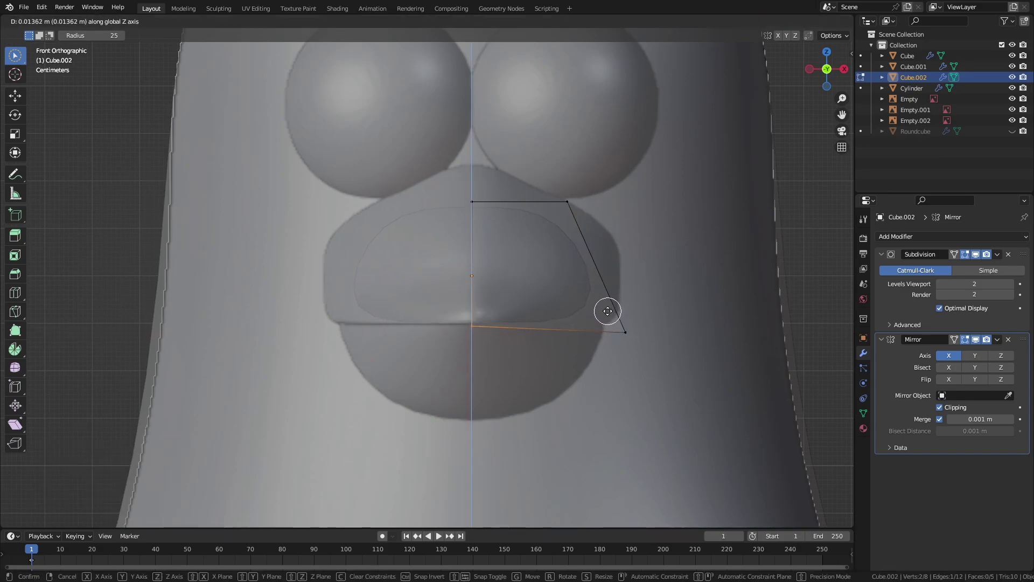
{"action": "left_click", "coordinate": [607, 310]}
{"action": "left_click", "coordinate": [624, 331]}
{"action": "key", "text": "g"}
{"action": "key", "text": "z"}
{"action": "left_click", "coordinate": [630, 318]}
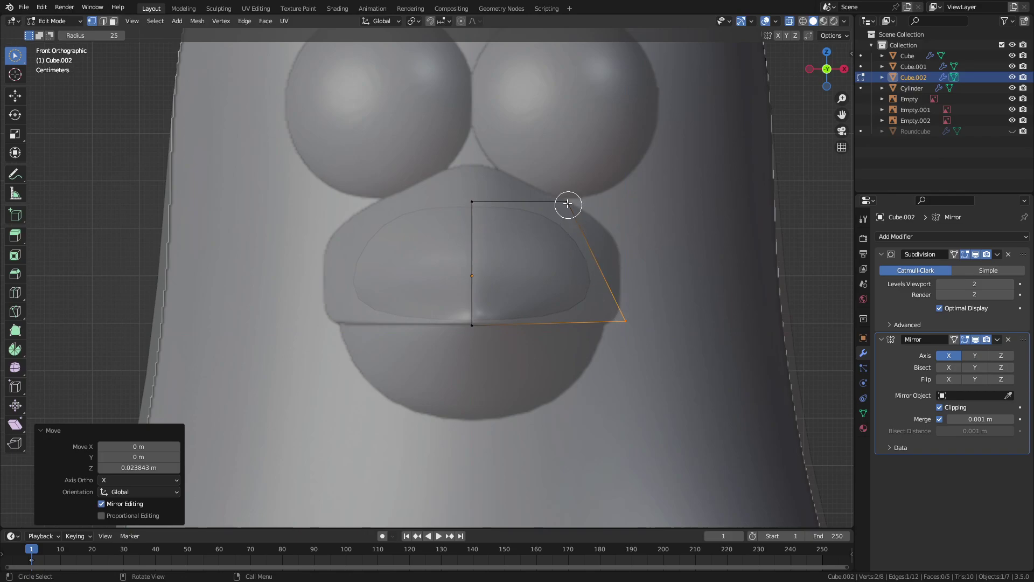
Move the beak's top-right point further outward along X
{"action": "left_click", "coordinate": [567, 202]}
{"action": "key", "text": "g"}
{"action": "key", "text": "x"}
{"action": "left_click", "coordinate": [630, 200]}
{"action": "key", "text": "g"}
{"action": "key", "text": "z"}
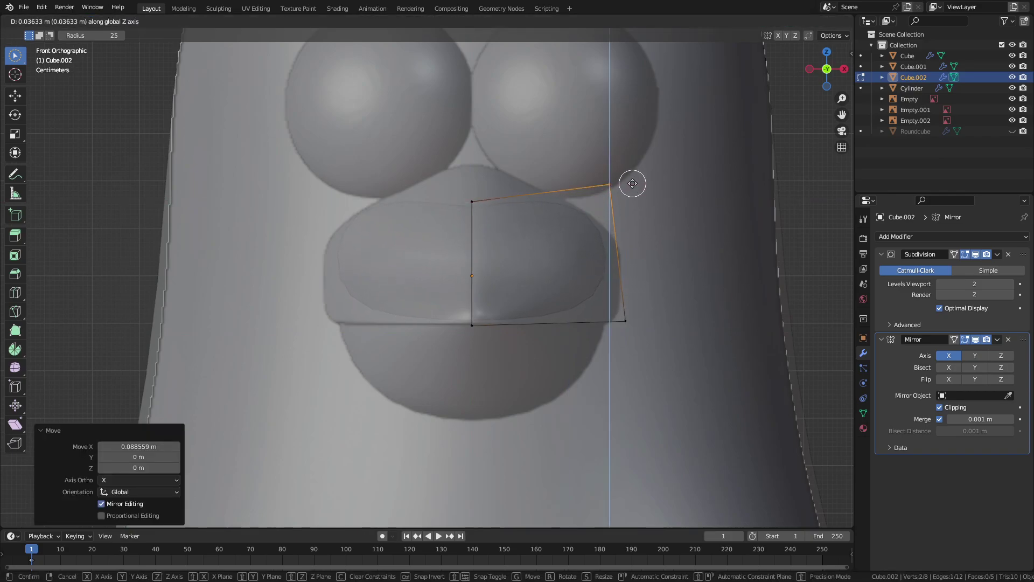
{"action": "key", "text": "x"}
Raise the beak's top-centre point into a rounded peak between the eyes
{"action": "left_click", "coordinate": [637, 178]}
{"action": "left_click", "coordinate": [473, 201]}
{"action": "key", "text": "g"}
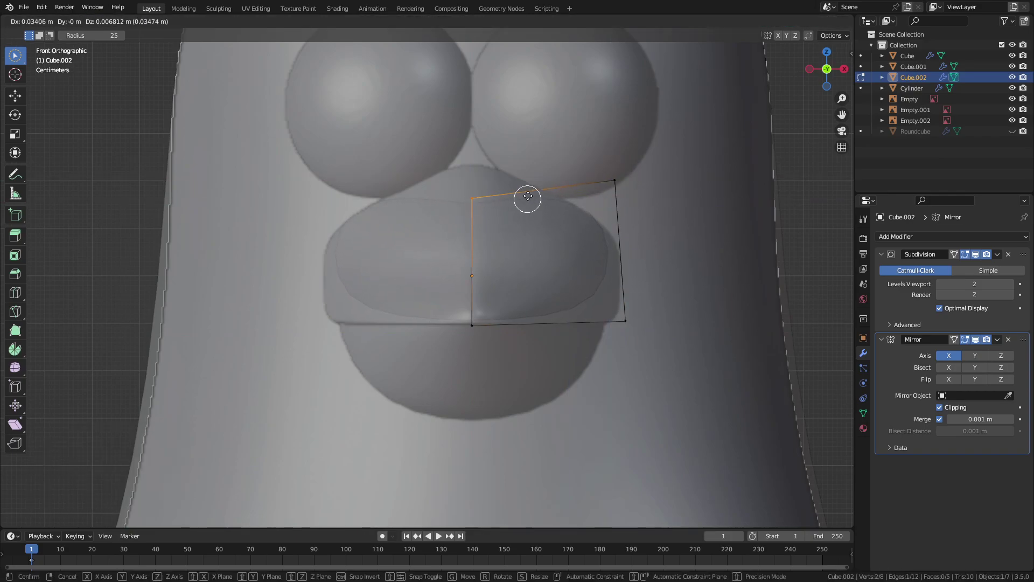
{"action": "left_click", "coordinate": [530, 152]}
Fine-tune the top-right beak point, lowering it and nudging it slightly sideways
{"action": "left_click", "coordinate": [615, 180]}
{"action": "key", "text": "g"}
{"action": "key", "text": "z"}
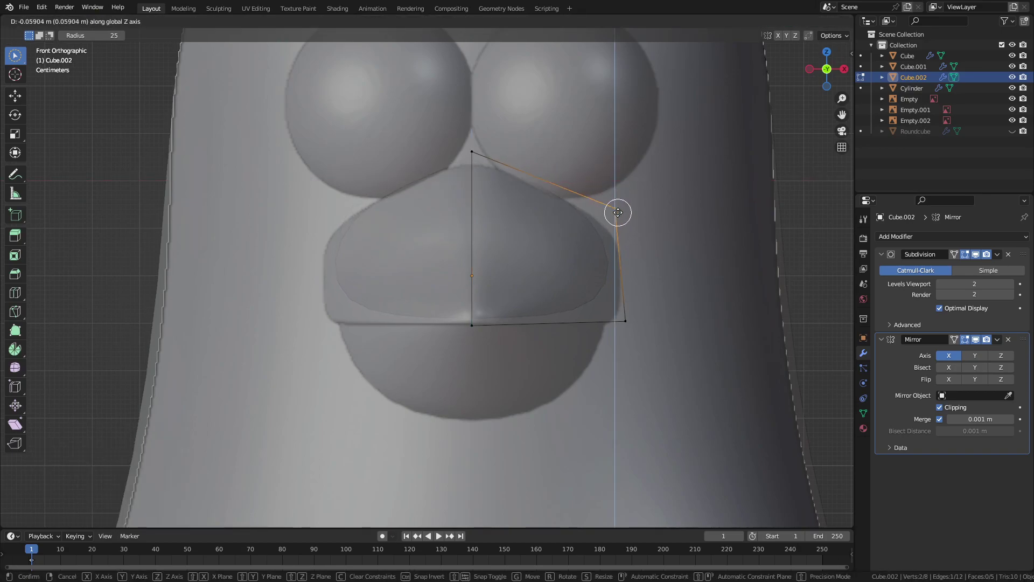
{"action": "left_click", "coordinate": [614, 222]}
{"action": "key", "text": "g"}
{"action": "key", "text": "x"}
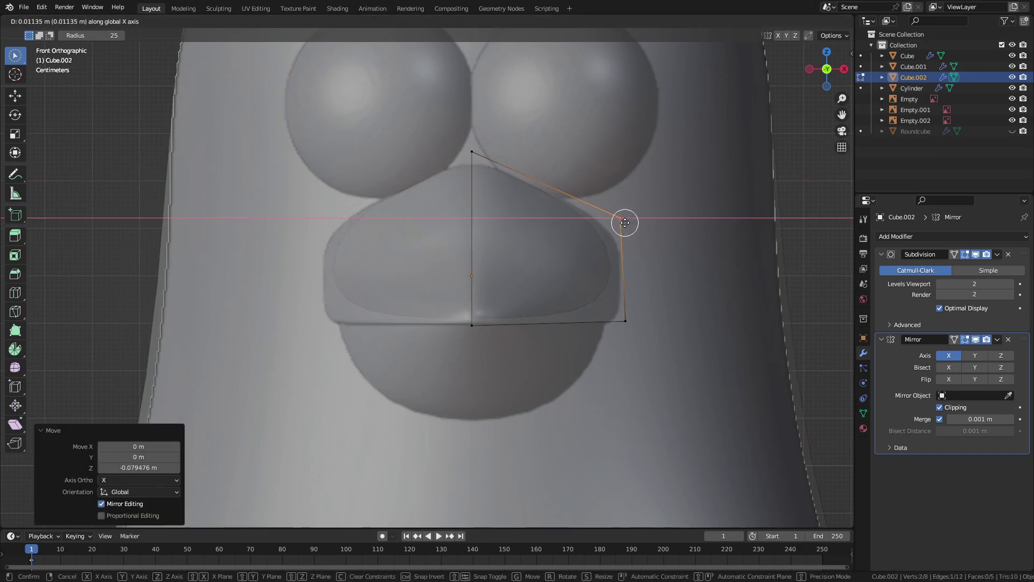
{"action": "left_click", "coordinate": [625, 223]}
{"action": "key", "text": "g"}
{"action": "key", "text": "z"}
{"action": "left_click", "coordinate": [627, 230]}
Nudge the beak's bottom-right point slightly outward along X
{"action": "left_click", "coordinate": [626, 321]}
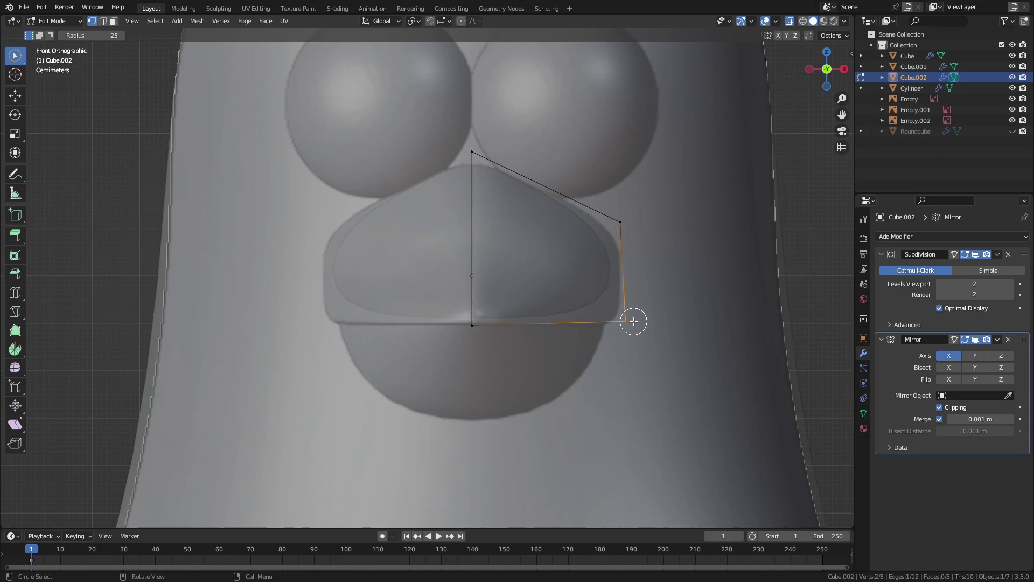
{"action": "key", "text": "g"}
{"action": "key", "text": "x"}
{"action": "left_click", "coordinate": [633, 321]}
In side view, push the beak's selected lower-edge points forward
{"action": "middle_click_drag", "start_coordinate": [634, 321], "coordinate": [560, 346]}
{"action": "left_click", "coordinate": [838, 72]}
{"action": "scroll", "coordinate": [563, 219], "scroll_direction": "up", "scroll_amount": 2}
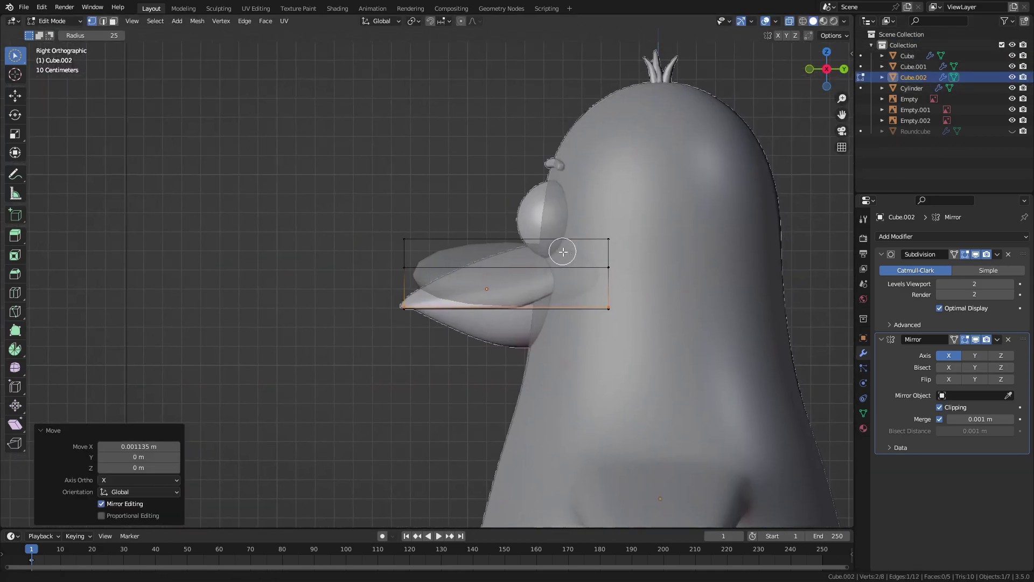
{"action": "scroll", "coordinate": [388, 242], "scroll_direction": "up", "scroll_amount": 3}
{"action": "scroll", "coordinate": [377, 302], "scroll_direction": "up", "scroll_amount": 2}
{"action": "key", "text": "g"}
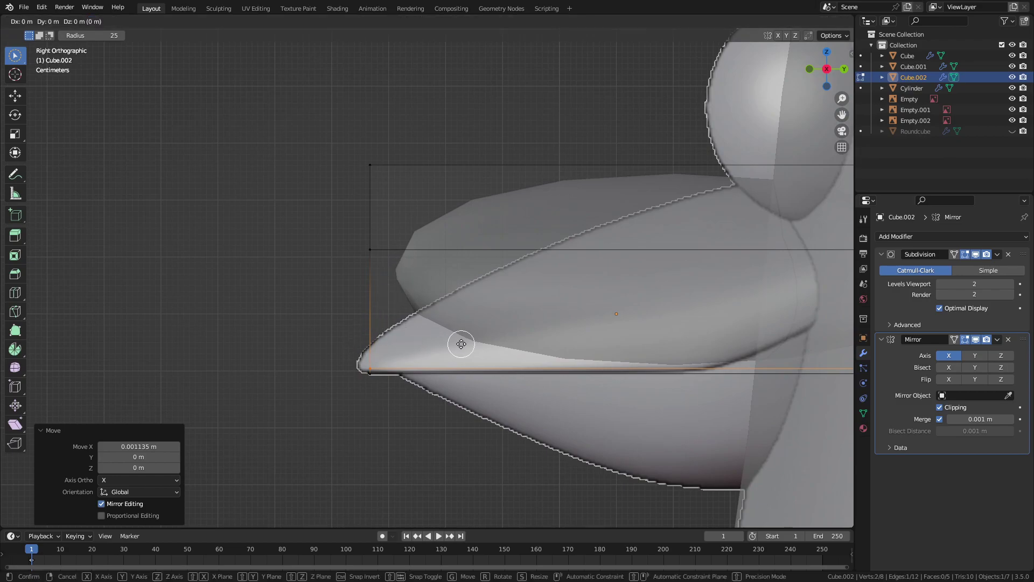
{"action": "left_click", "coordinate": [457, 341]}
{"action": "key", "text": "g"}
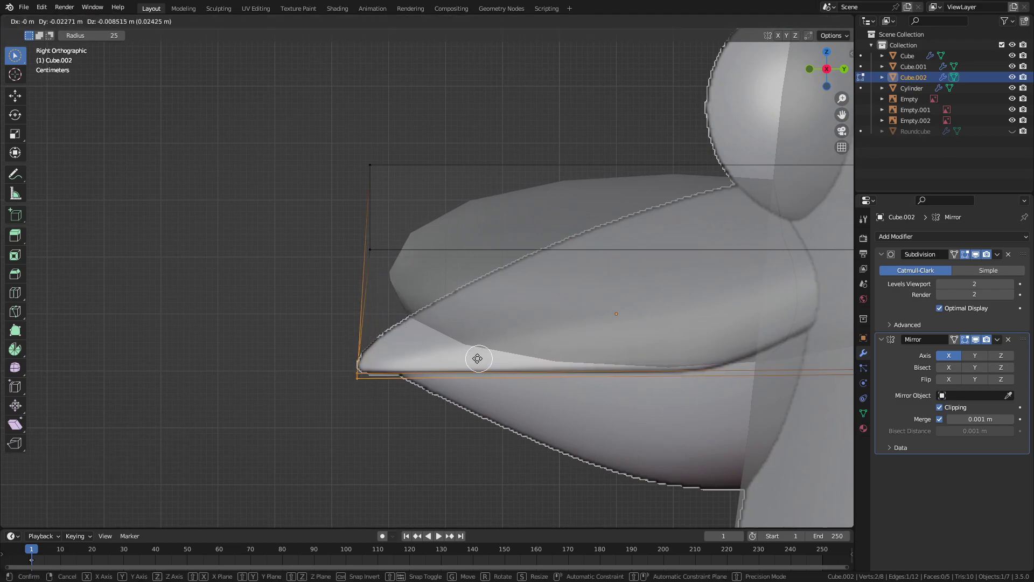
{"action": "left_click", "coordinate": [475, 357]}
Raise the beak's upper front corner point in side view
{"action": "middle_click_drag", "start_coordinate": [475, 357], "coordinate": [365, 316], "text": "shift"}
{"action": "scroll", "coordinate": [592, 318], "scroll_direction": "up", "scroll_amount": 5, "text": "ctrl"}
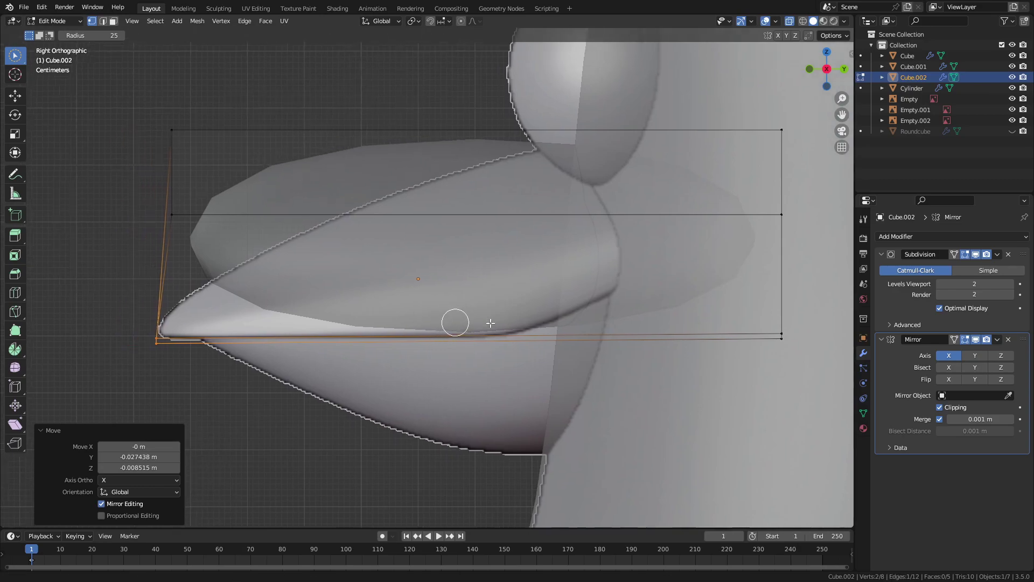
{"action": "left_click", "coordinate": [265, 206]}
{"action": "key", "text": "g"}
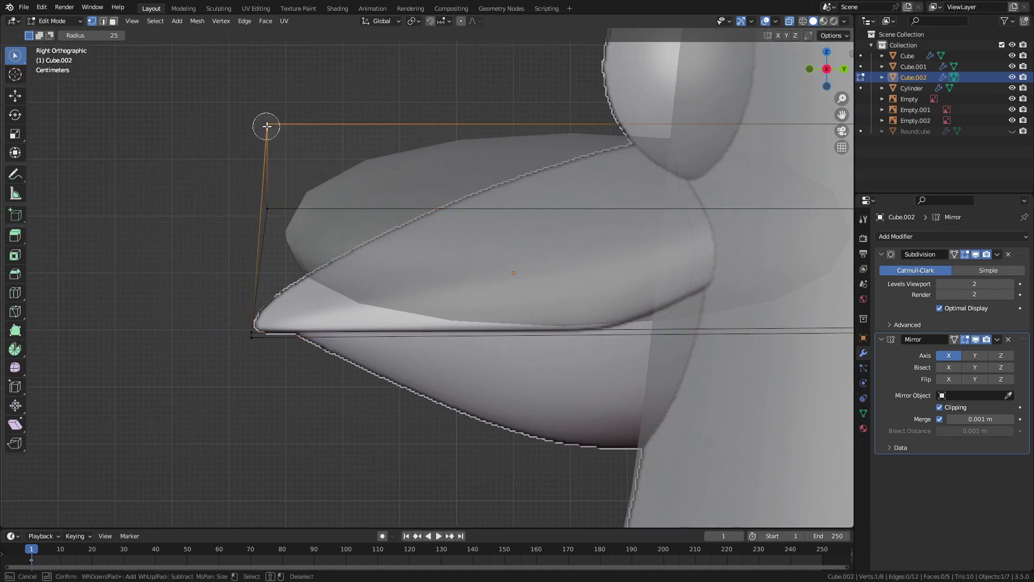
{"action": "key", "text": "Escape"}
{"action": "mouse_move", "coordinate": [290, 214]}
{"action": "middle_mouse_down"}
{"action": "mouse_move", "coordinate": [397, 230]}
{"action": "mouse_move", "coordinate": [519, 200]}
{"action": "middle_mouse_up"}
{"action": "left_click", "coordinate": [842, 71]}
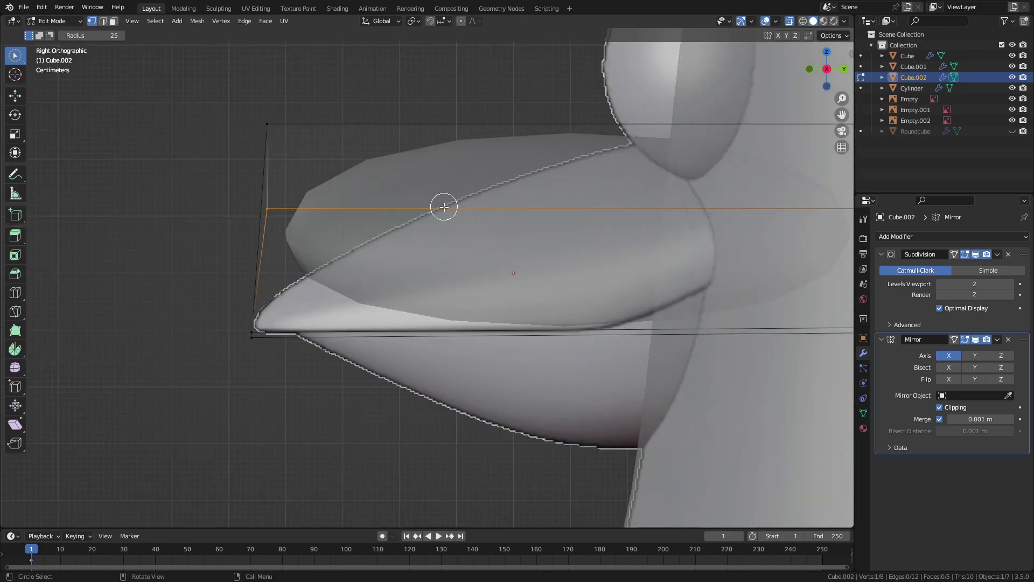
{"action": "key", "text": "g"}
{"action": "left_click", "coordinate": [283, 128]}
Reposition the upper cage points near the beak tip into a curve
{"action": "key", "text": "g"}
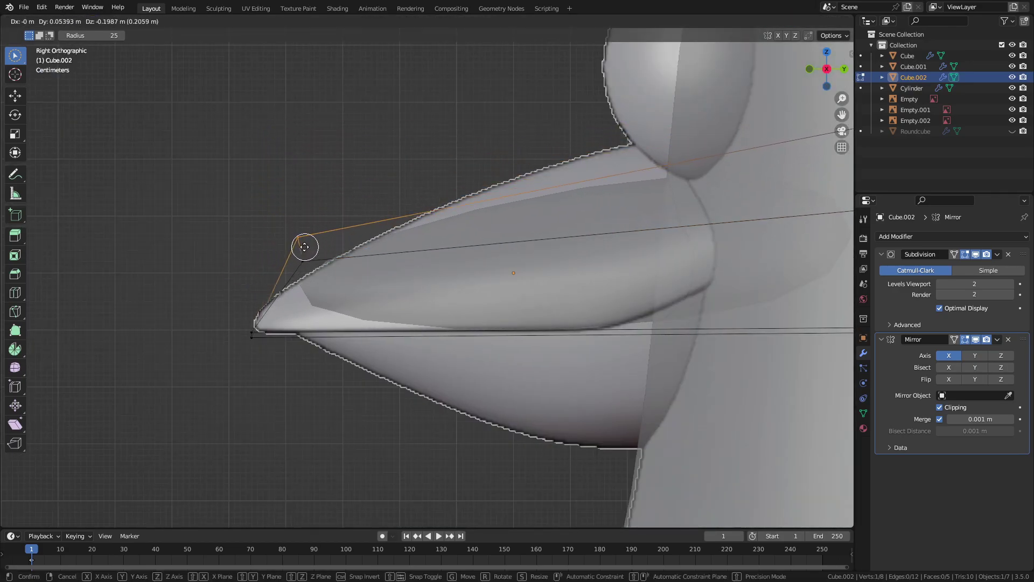
{"action": "left_click", "coordinate": [299, 256]}
{"action": "left_click", "coordinate": [301, 296]}
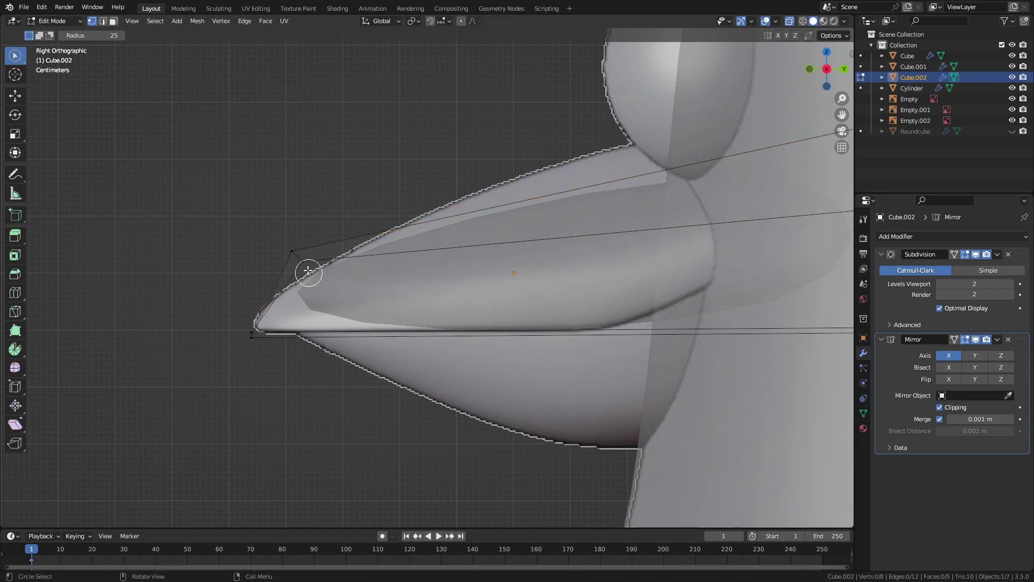
{"action": "left_click", "coordinate": [308, 271]}
{"action": "key", "text": "g"}
{"action": "left_click", "coordinate": [372, 305]}
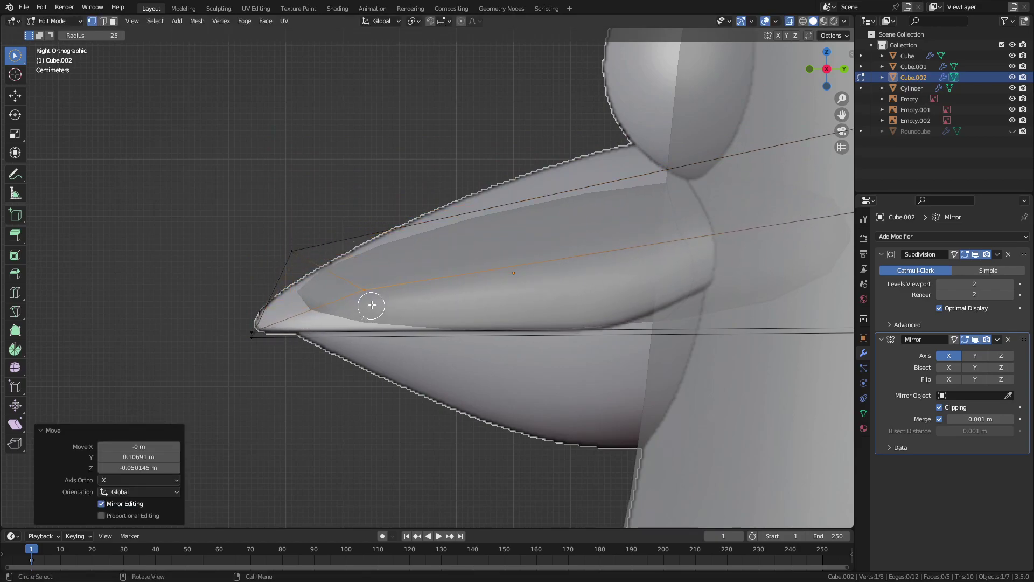
Move the beak-tip cage point to lengthen and sharpen the tip, then start a loop cut
{"action": "scroll", "coordinate": [533, 269], "scroll_direction": "down", "scroll_amount": 4}
{"action": "key", "text": "g"}
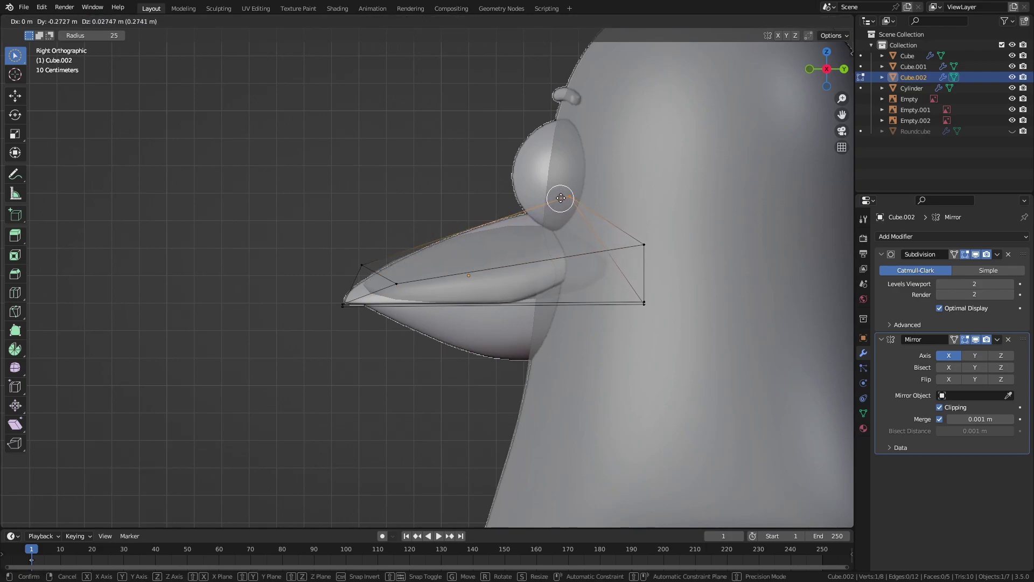
{"action": "left_click", "coordinate": [560, 200]}
{"action": "scroll", "coordinate": [538, 203], "scroll_direction": "up", "scroll_amount": 4}
{"action": "left_click", "coordinate": [291, 243]}
{"action": "key", "text": "g"}
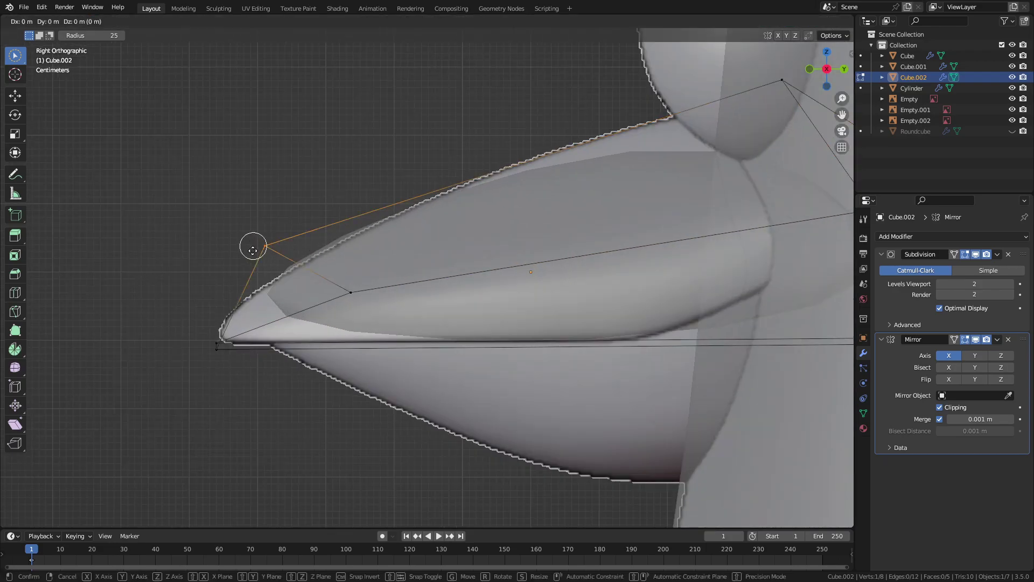
{"action": "left_click", "coordinate": [227, 300]}
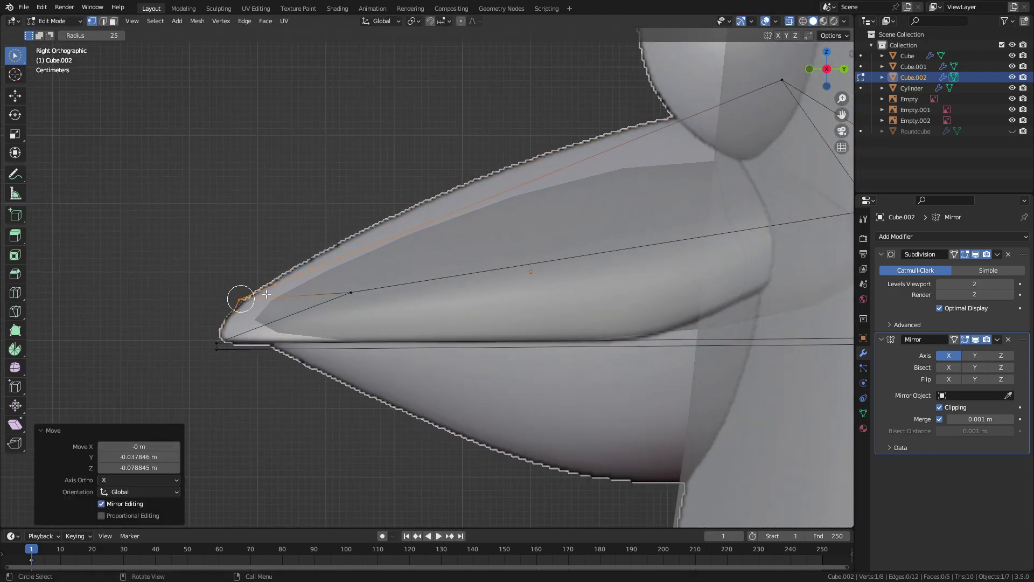
{"action": "key", "text": "ctrl+r"}
Place a centred edge loop across the beak and raise its top point to round the curve
{"action": "left_click", "coordinate": [484, 180]}
{"action": "right_click", "coordinate": [487, 180]}
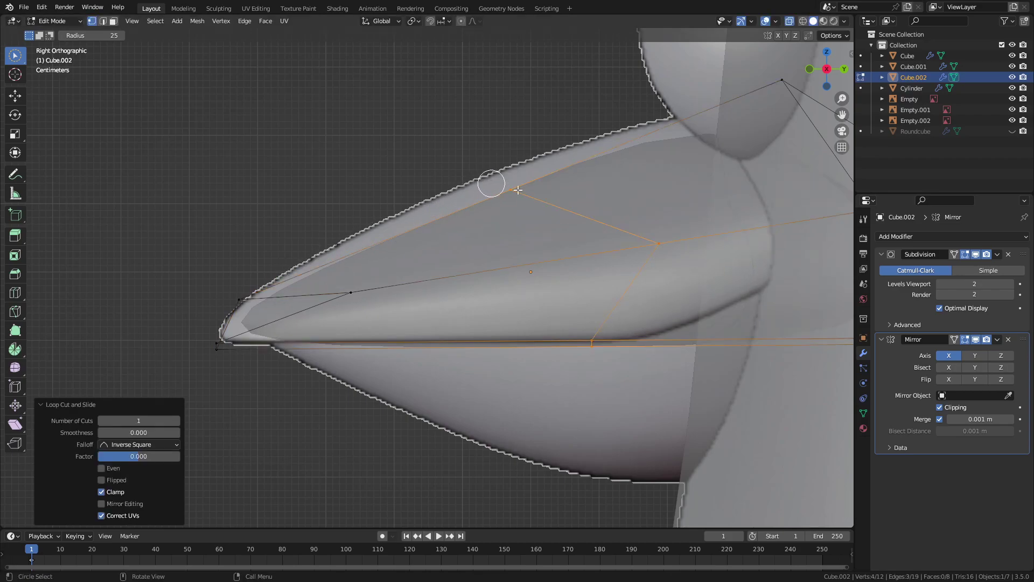
{"action": "left_click", "coordinate": [512, 192]}
{"action": "key", "text": "g"}
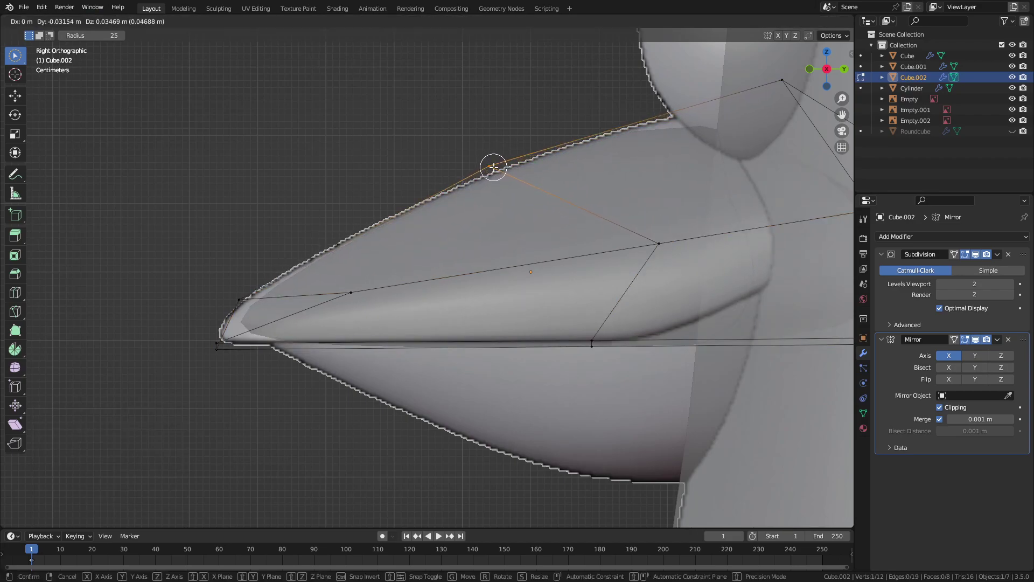
{"action": "left_click", "coordinate": [492, 167]}
Circle-select the beak-tip points and move them forward and down
{"action": "key", "text": "c"}
{"action": "left_click", "coordinate": [235, 305]}
{"action": "left_click_drag", "start_coordinate": [234, 308], "coordinate": [221, 339]}
{"action": "key", "text": "g"}
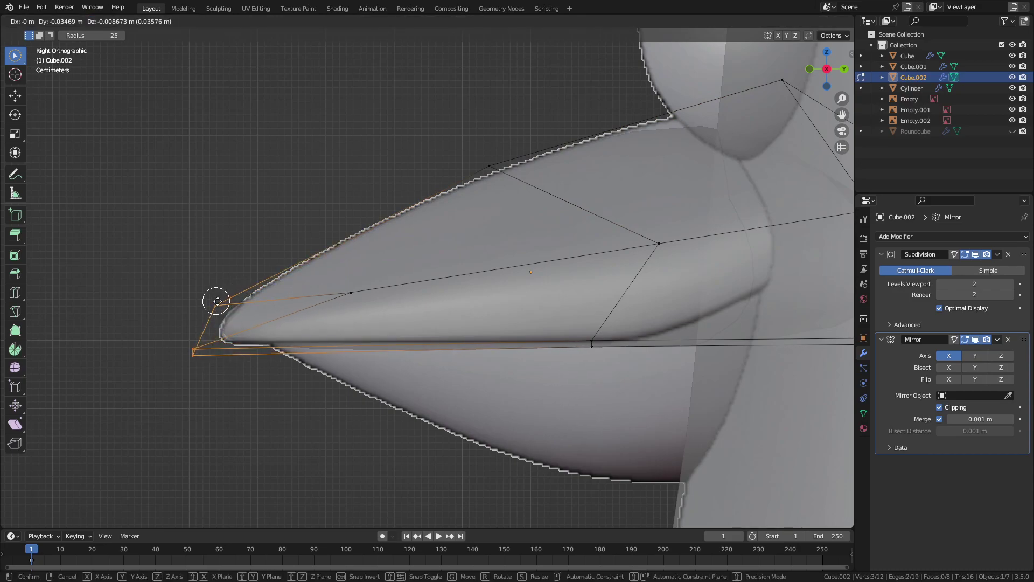
{"action": "left_click", "coordinate": [226, 300]}
In top view, pull the beak's side cage points inward
{"action": "mouse_move", "coordinate": [293, 304]}
{"action": "middle_mouse_down"}
{"action": "mouse_move", "coordinate": [415, 319]}
{"action": "mouse_move", "coordinate": [427, 397]}
{"action": "mouse_move", "coordinate": [548, 374]}
{"action": "mouse_move", "coordinate": [722, 169]}
{"action": "middle_mouse_up"}
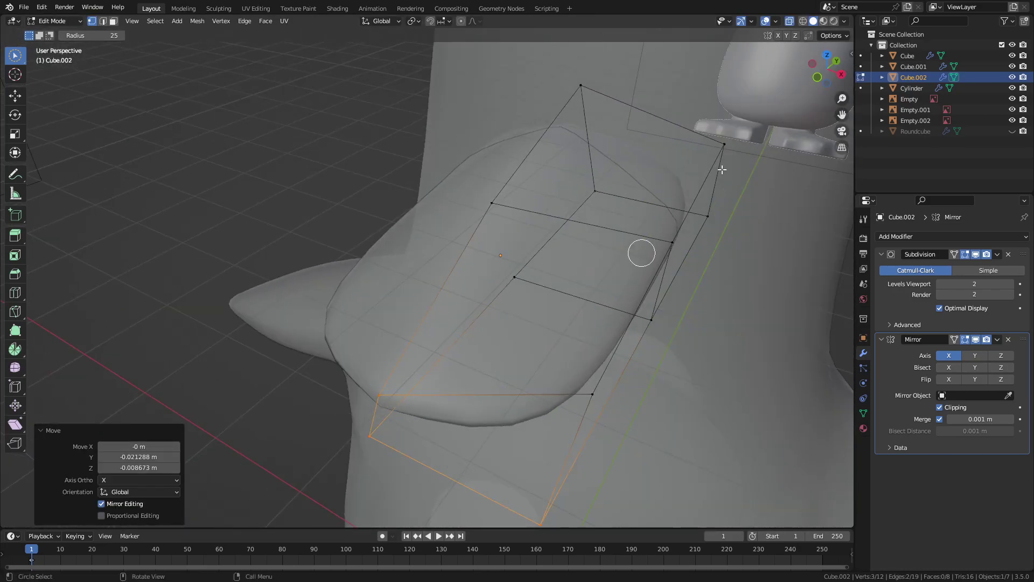
{"action": "left_click", "coordinate": [819, 49]}
{"action": "middle_click_drag", "start_coordinate": [663, 247], "coordinate": [527, 238], "text": "shift"}
{"action": "scroll", "coordinate": [544, 322], "scroll_direction": "up", "scroll_amount": 4}
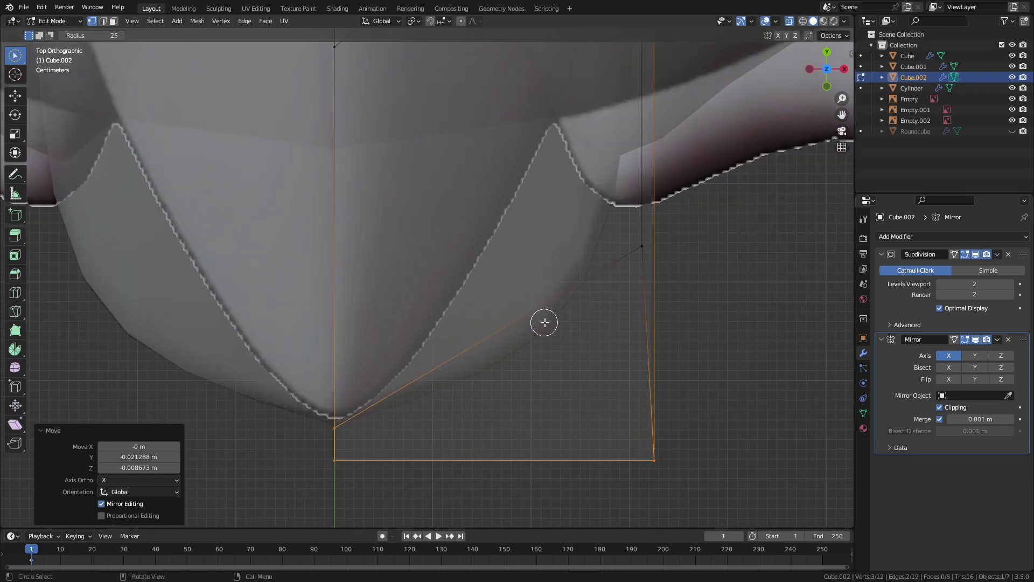
{"action": "scroll", "coordinate": [662, 407], "scroll_direction": "down", "scroll_amount": 4}
{"action": "left_click", "coordinate": [535, 369]}
{"action": "key", "text": "g"}
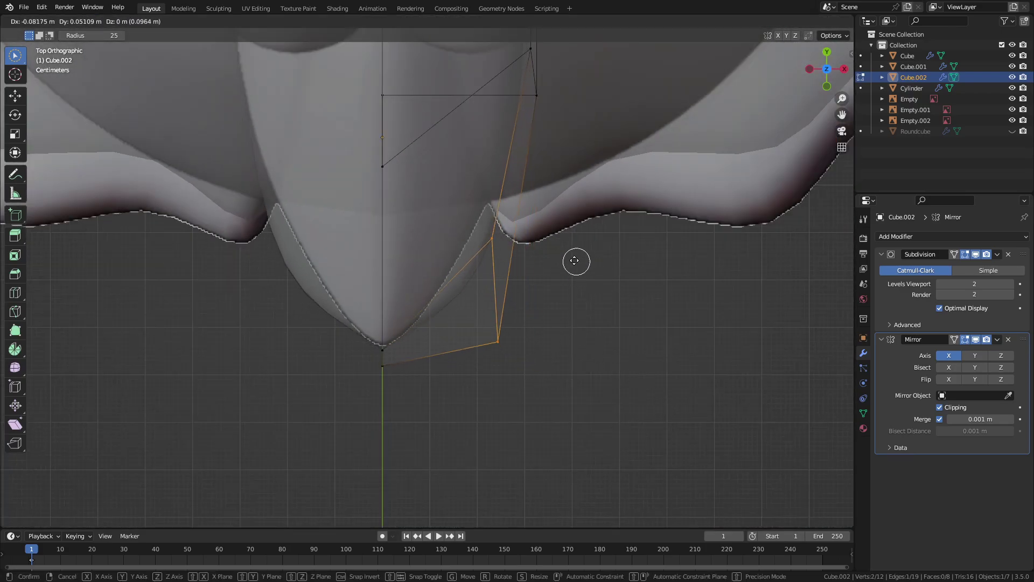
{"action": "left_click", "coordinate": [537, 245]}
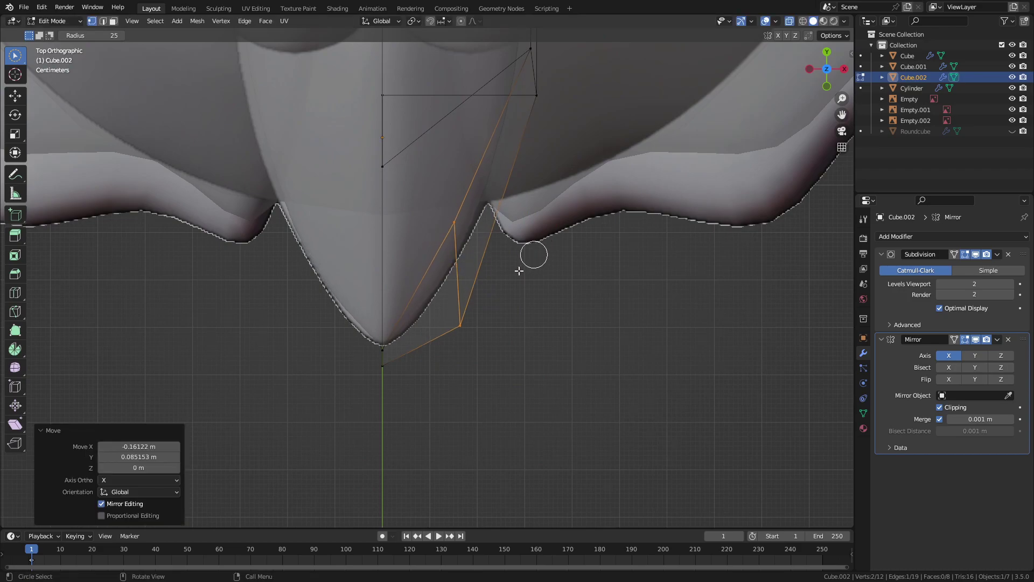
Adjust a side point and pull the front tip point forward to taper the beak
{"action": "scroll", "coordinate": [488, 343], "scroll_direction": "up", "scroll_amount": 4}
{"action": "left_click", "coordinate": [494, 381]}
{"action": "key", "text": "g"}
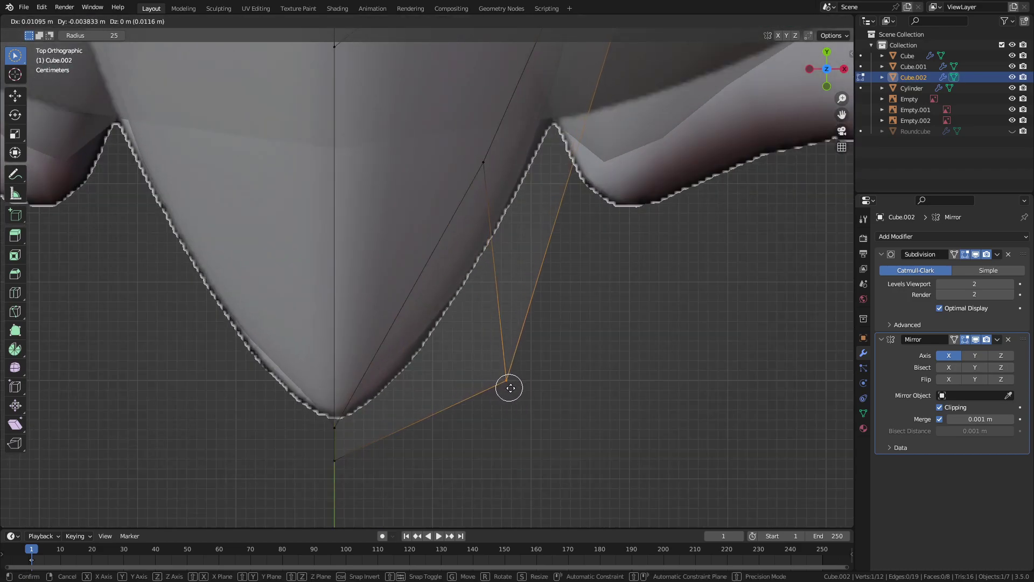
{"action": "left_click", "coordinate": [487, 377]}
{"action": "left_click", "coordinate": [334, 427]}
{"action": "key", "text": "g"}
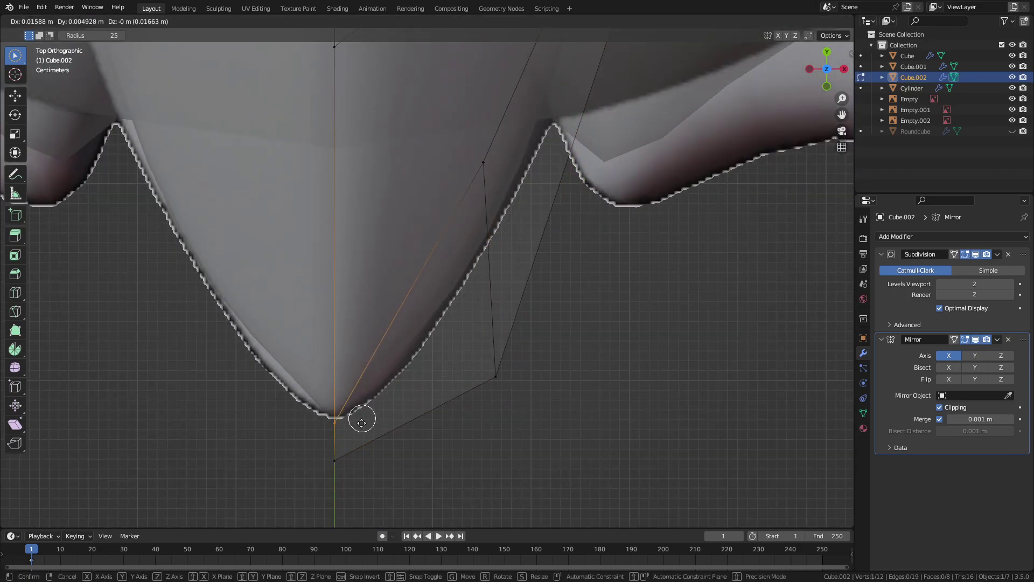
{"action": "right_click", "coordinate": [354, 450]}
{"action": "left_click", "coordinate": [346, 455]}
{"action": "key", "text": "g"}
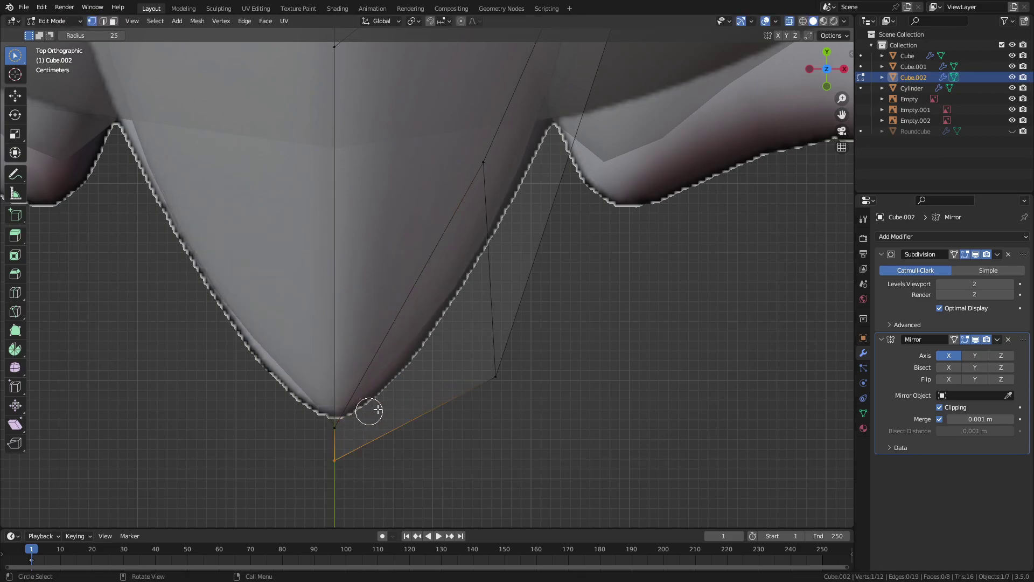
{"action": "left_click", "coordinate": [434, 411]}
{"action": "mouse_move", "coordinate": [434, 411]}
{"action": "middle_mouse_down"}
{"action": "mouse_move", "coordinate": [430, 323]}
{"action": "mouse_move", "coordinate": [383, 286]}
{"action": "middle_mouse_up"}
Try a trial loop cut across the beak, then undo it
{"action": "scroll", "coordinate": [330, 321], "scroll_direction": "up", "scroll_amount": 3}
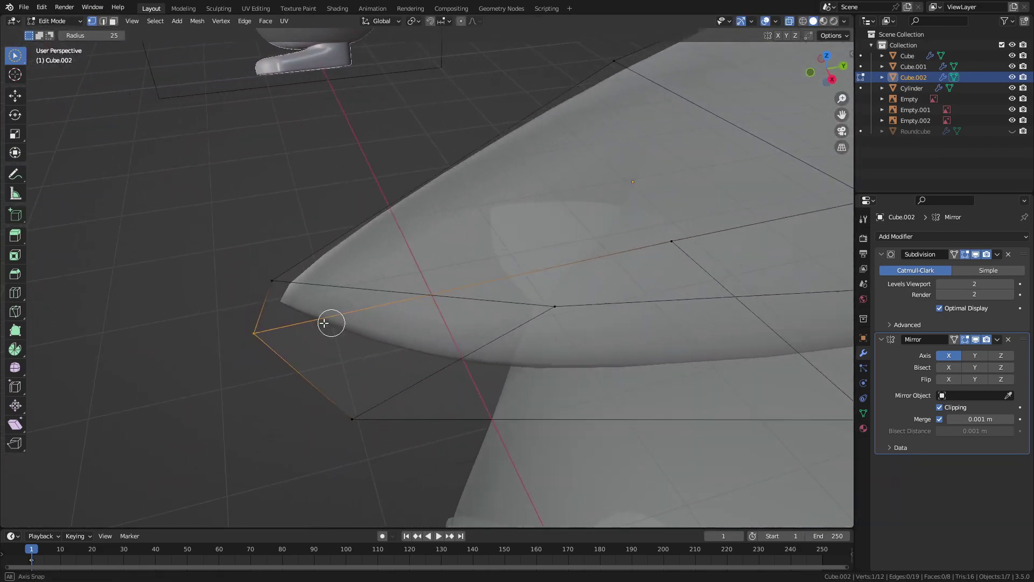
{"action": "key", "text": "c"}
{"action": "left_click_drag", "start_coordinate": [292, 260], "coordinate": [279, 307]}
{"action": "middle_click_drag", "start_coordinate": [366, 302], "coordinate": [457, 314]}
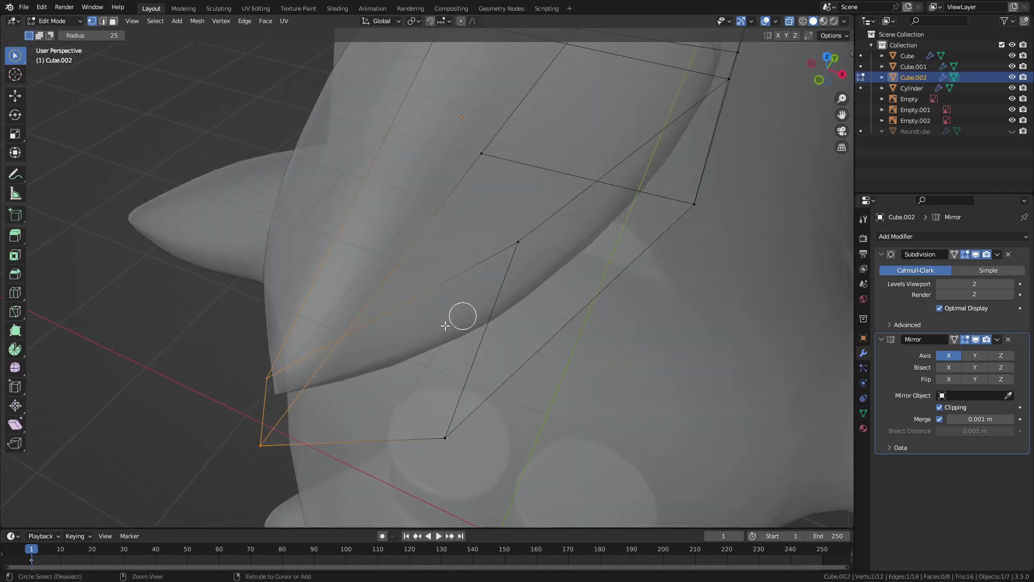
{"action": "key", "text": "ctrl+r"}
{"action": "left_click", "coordinate": [462, 253]}
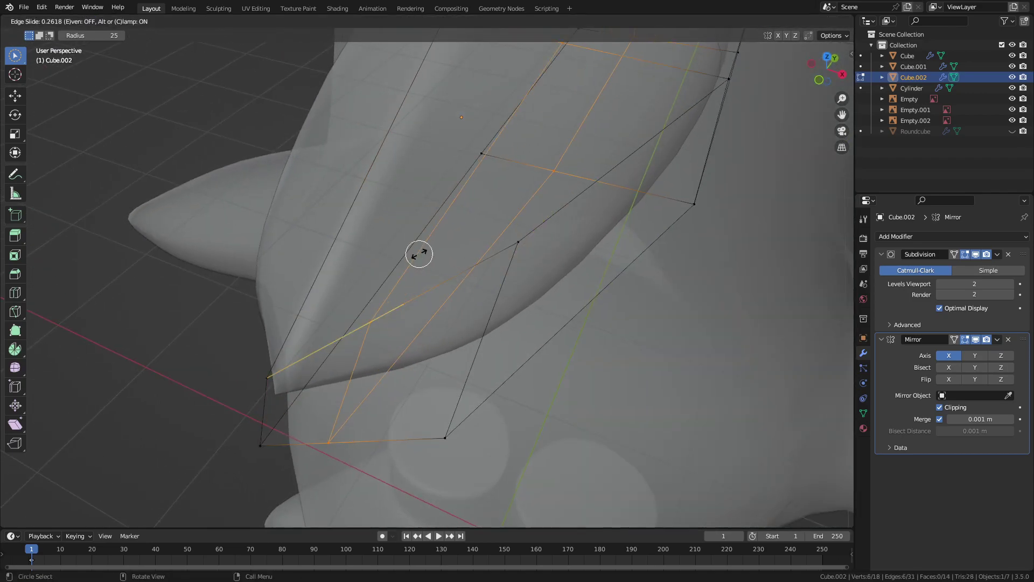
{"action": "key", "text": "ctrl+z"}
Move the selected beak tip points along the Y axis
{"action": "key", "text": "c"}
{"action": "mouse_move", "coordinate": [449, 228]}
{"action": "middle_mouse_down"}
{"action": "mouse_move", "coordinate": [421, 185]}
{"action": "mouse_move", "coordinate": [360, 201]}
{"action": "mouse_move", "coordinate": [513, 234]}
{"action": "mouse_move", "coordinate": [584, 312]}
{"action": "mouse_move", "coordinate": [445, 392]}
{"action": "mouse_move", "coordinate": [591, 333]}
{"action": "mouse_move", "coordinate": [575, 351]}
{"action": "mouse_move", "coordinate": [601, 358]}
{"action": "mouse_move", "coordinate": [596, 376]}
{"action": "middle_mouse_up"}
{"action": "key", "text": "g"}
{"action": "key", "text": "y"}
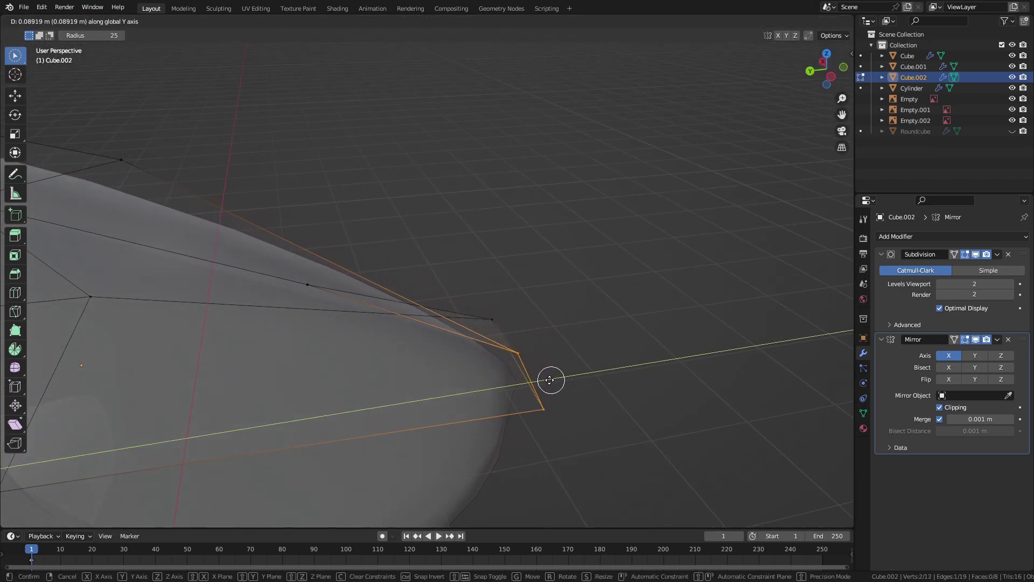
{"action": "left_click", "coordinate": [589, 335]}
In top view, shift the point forward and then back along Y
{"action": "key", "text": "KP_7"}
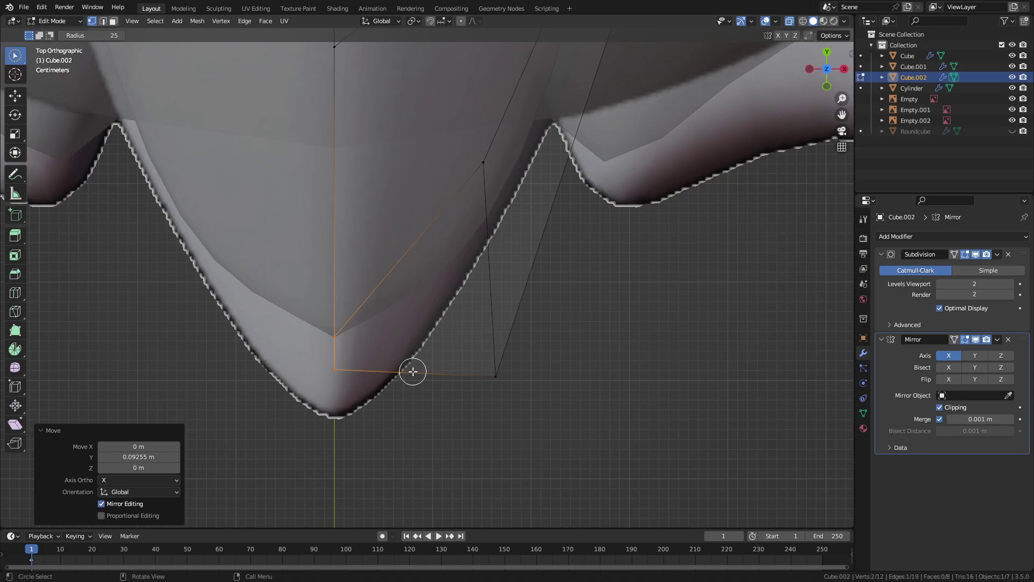
{"action": "key", "text": "g"}
{"action": "key", "text": "y"}
{"action": "left_click", "coordinate": [429, 298]}
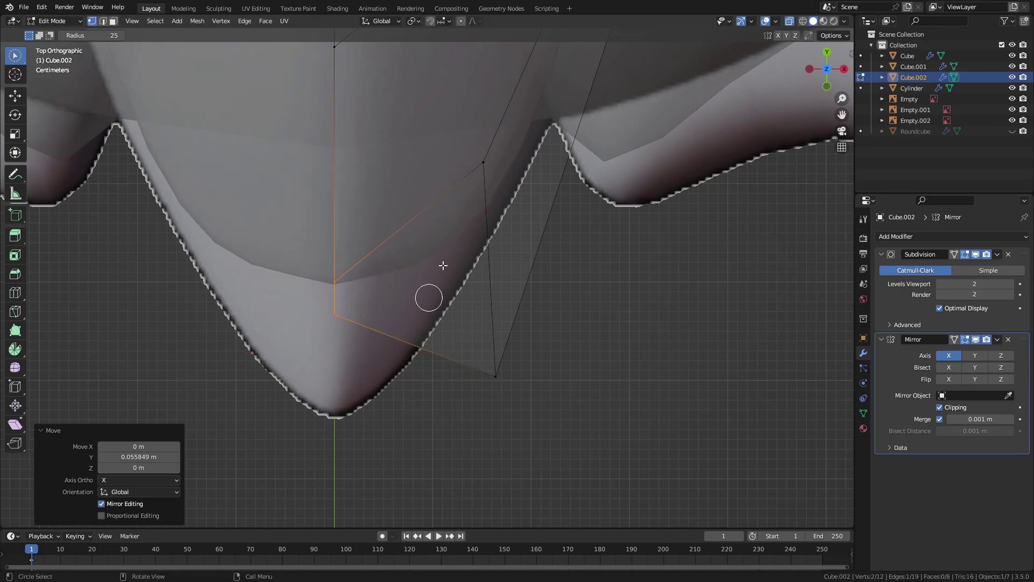
{"action": "key", "text": "g"}
{"action": "key", "text": "y"}
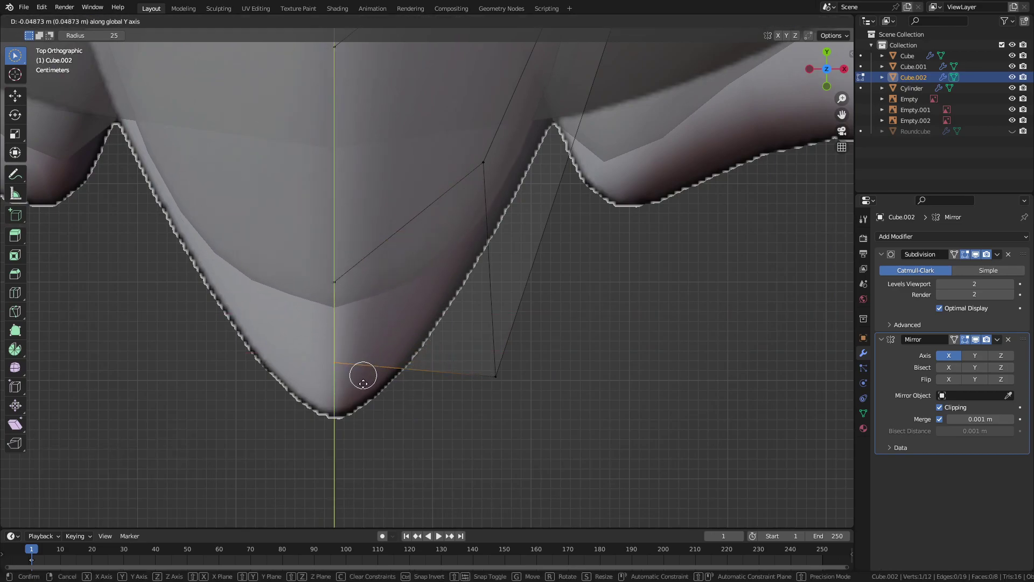
{"action": "left_click", "coordinate": [363, 399]}
Reposition the cage point on the beak's centre line along Y
{"action": "left_click", "coordinate": [331, 267]}
{"action": "key", "text": "g"}
{"action": "key", "text": "y"}
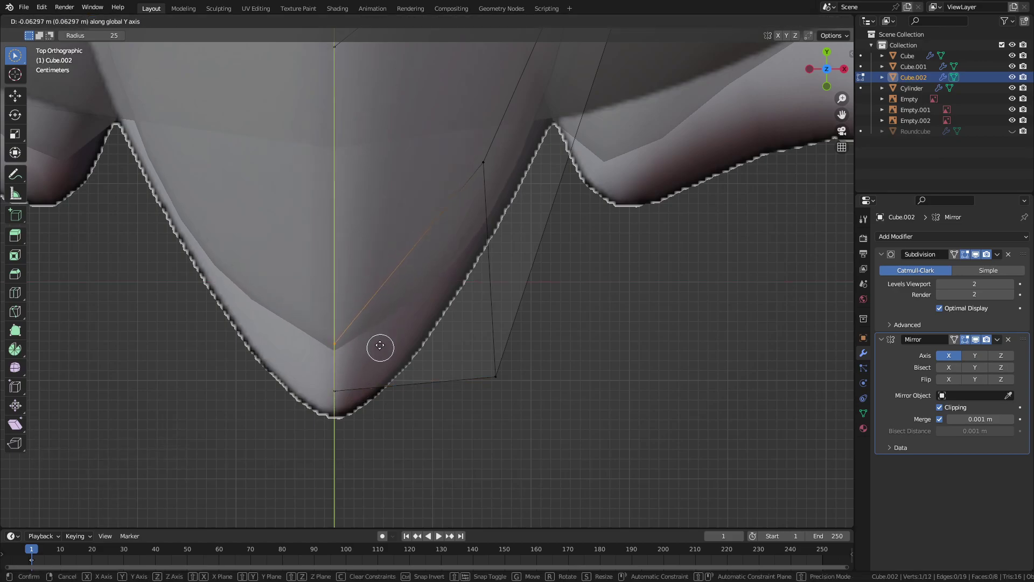
{"action": "left_click", "coordinate": [378, 221]}
Move the bottom and upper centre cage points along Y
{"action": "left_click", "coordinate": [335, 391]}
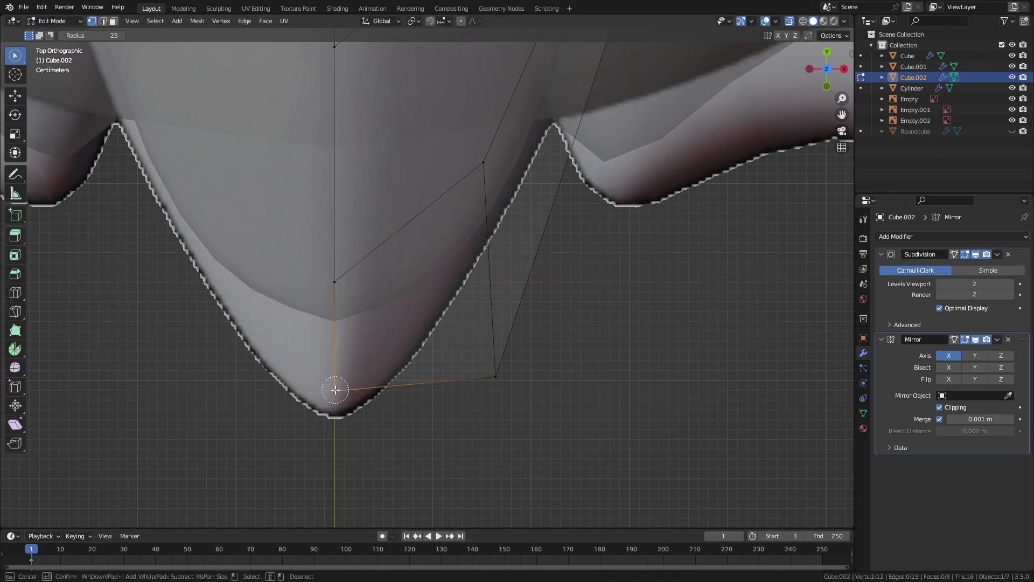
{"action": "key", "text": "g"}
{"action": "key", "text": "y"}
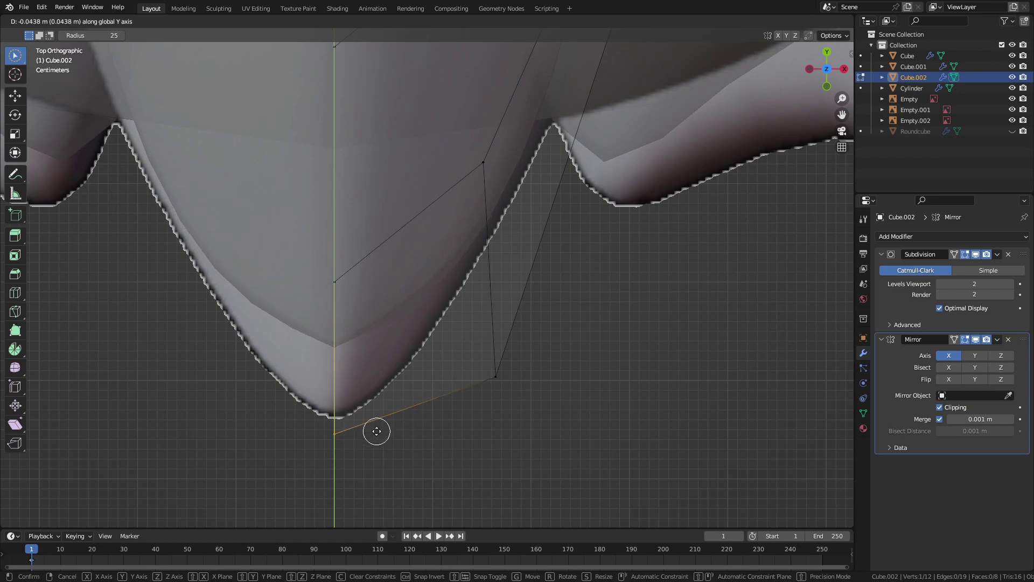
{"action": "left_click", "coordinate": [370, 379]}
{"action": "left_click", "coordinate": [334, 282], "text": "shift"}
{"action": "key", "text": "g"}
{"action": "key", "text": "y"}
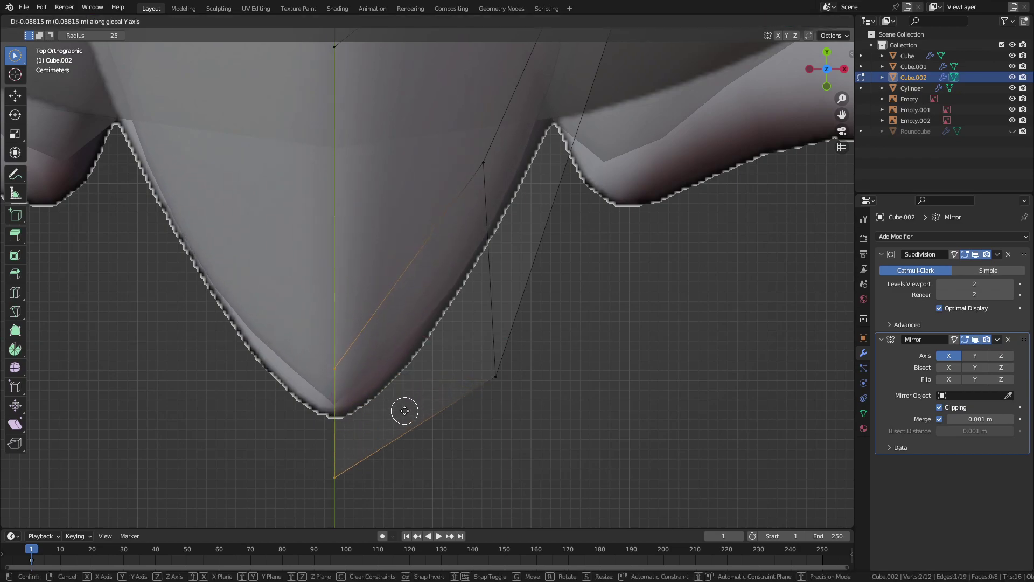
{"action": "left_click", "coordinate": [401, 302]}
Pull the beak's tip face forward along Y
{"action": "left_click", "coordinate": [484, 161]}
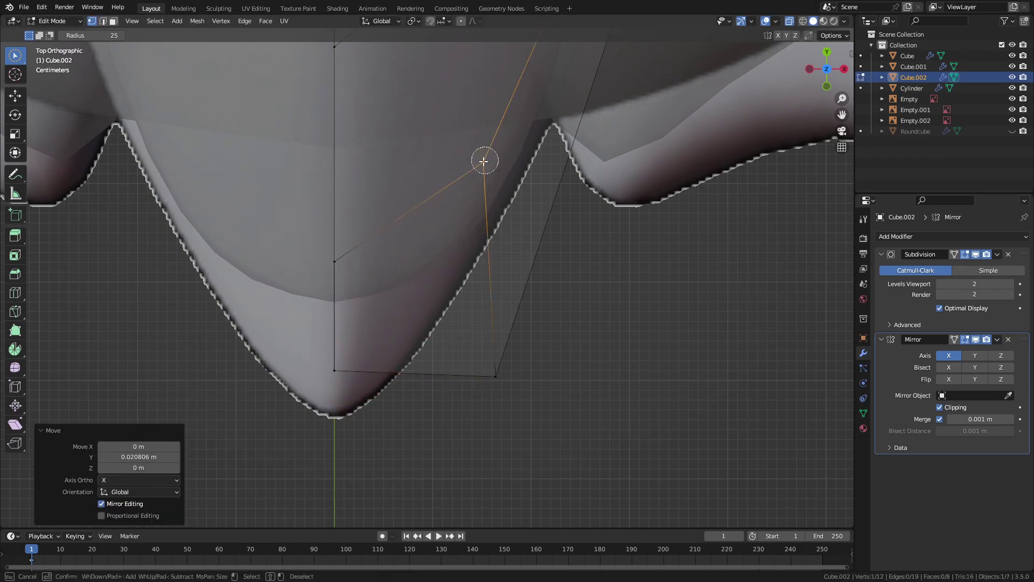
{"action": "left_click", "coordinate": [328, 260]}
{"action": "key", "text": "Escape"}
{"action": "scroll", "coordinate": [328, 260], "scroll_direction": "down", "scroll_amount": 5}
{"action": "key", "text": "g"}
{"action": "key", "text": "y"}
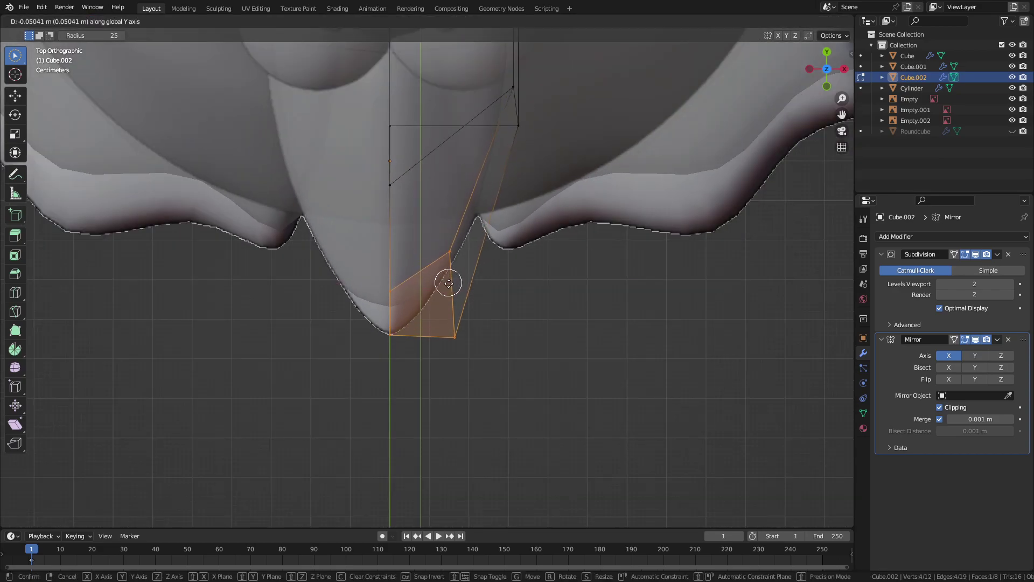
{"action": "left_click", "coordinate": [451, 306]}
{"action": "scroll", "coordinate": [455, 294], "scroll_direction": "up", "scroll_amount": 2}
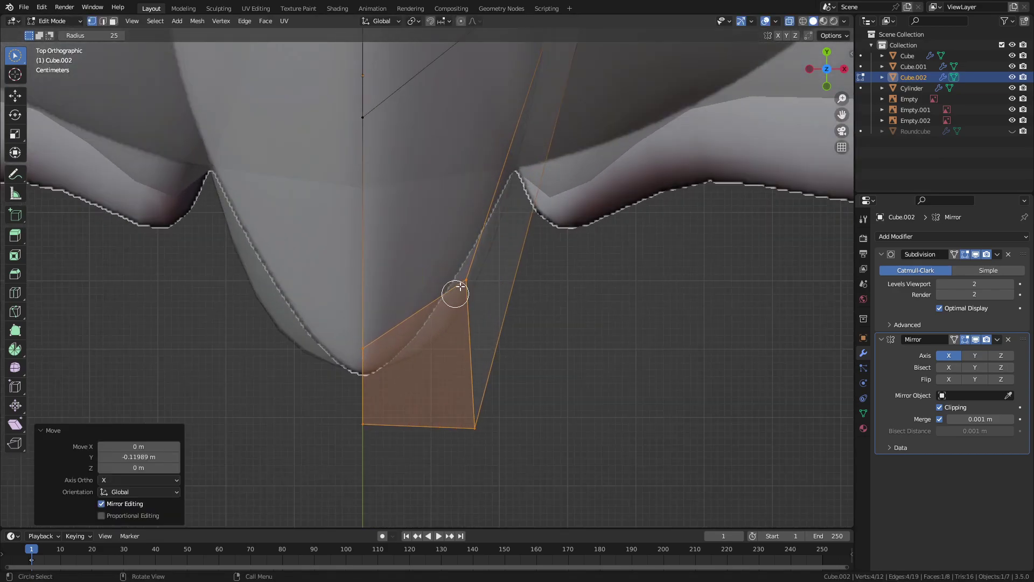
Adjust the outer tip edge and a single tip point along Y
{"action": "left_click_drag", "start_coordinate": [447, 253], "coordinate": [483, 446]}
{"action": "key", "text": "g"}
{"action": "key", "text": "y"}
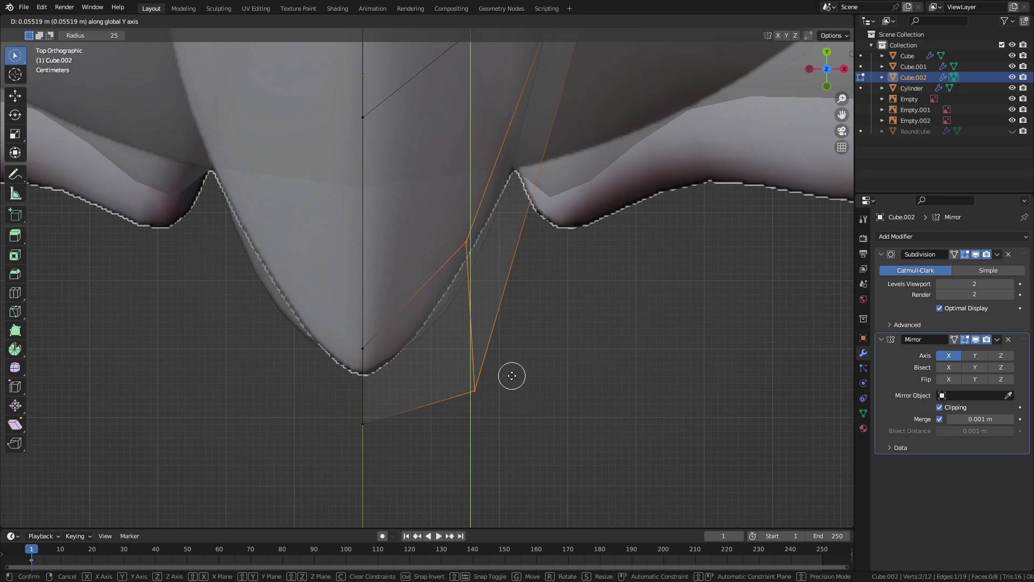
{"action": "left_click", "coordinate": [511, 384]}
{"action": "left_click", "coordinate": [463, 258]}
{"action": "key", "text": "g"}
{"action": "key", "text": "y"}
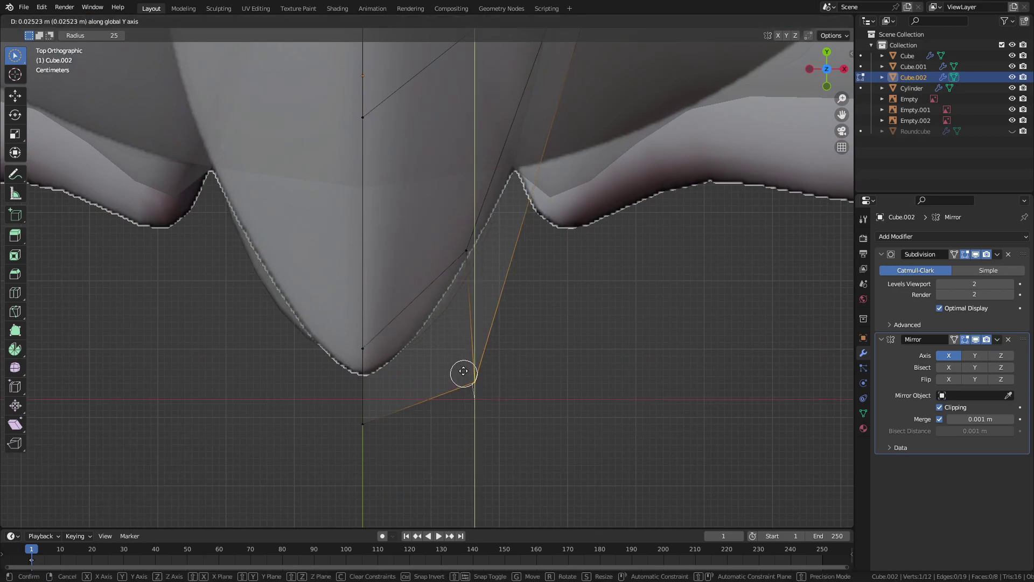
{"action": "left_click", "coordinate": [462, 322]}
Add a centred lengthwise edge loop to the beak
{"action": "mouse_move", "coordinate": [461, 322]}
{"action": "middle_mouse_down"}
{"action": "mouse_move", "coordinate": [512, 215]}
{"action": "mouse_move", "coordinate": [464, 238]}
{"action": "mouse_move", "coordinate": [409, 318]}
{"action": "middle_mouse_up"}
{"action": "middle_click_drag", "start_coordinate": [431, 272], "coordinate": [469, 226]}
{"action": "key", "text": "ctrl+r"}
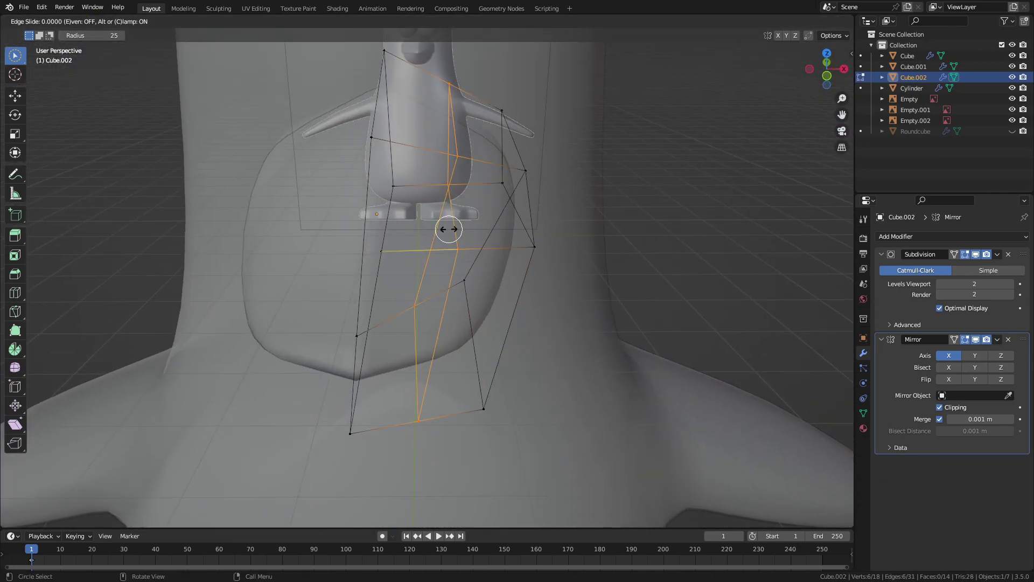
{"action": "left_click", "coordinate": [449, 230]}
{"action": "right_click", "coordinate": [448, 230]}
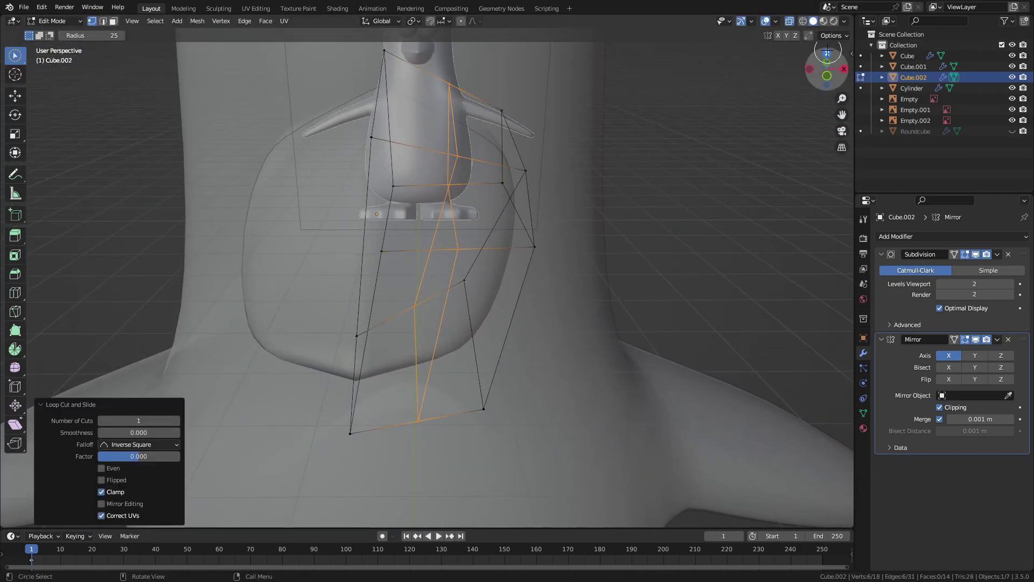
In top view, move two vertex pairs along Y, then undo the change
{"action": "key", "text": "KP_7"}
{"action": "left_click_drag", "start_coordinate": [359, 398], "coordinate": [357, 335]}
{"action": "key", "text": "g"}
{"action": "key", "text": "y"}
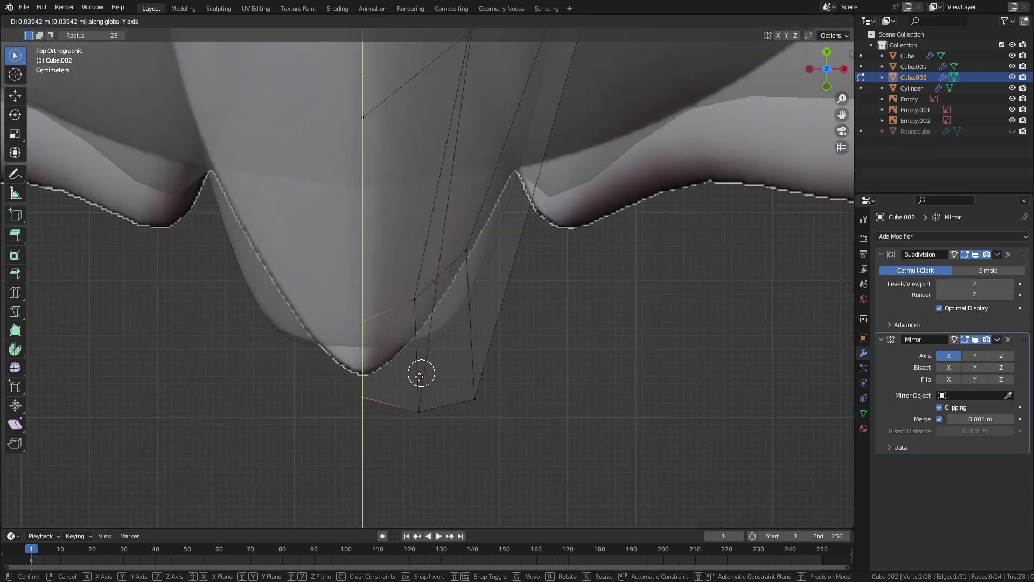
{"action": "left_click", "coordinate": [418, 383]}
{"action": "left_click_drag", "start_coordinate": [407, 289], "coordinate": [422, 415]}
{"action": "key", "text": "g"}
{"action": "key", "text": "y"}
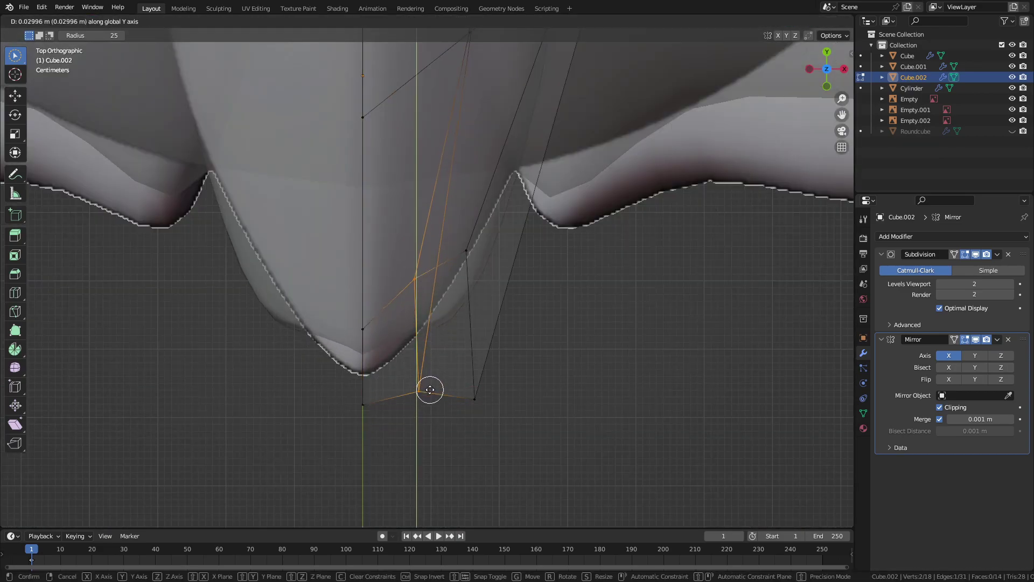
{"action": "left_click", "coordinate": [441, 418]}
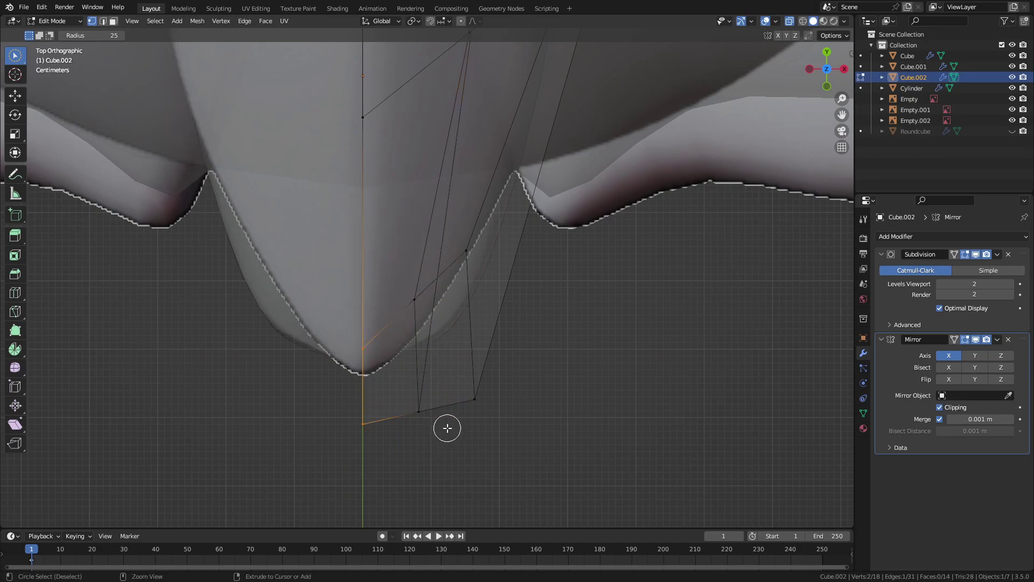
{"action": "key", "text": "ctrl+z"}
{"action": "mouse_move", "coordinate": [445, 422]}
{"action": "middle_mouse_down"}
{"action": "mouse_move", "coordinate": [423, 300]}
{"action": "mouse_move", "coordinate": [549, 238]}
{"action": "middle_mouse_up"}
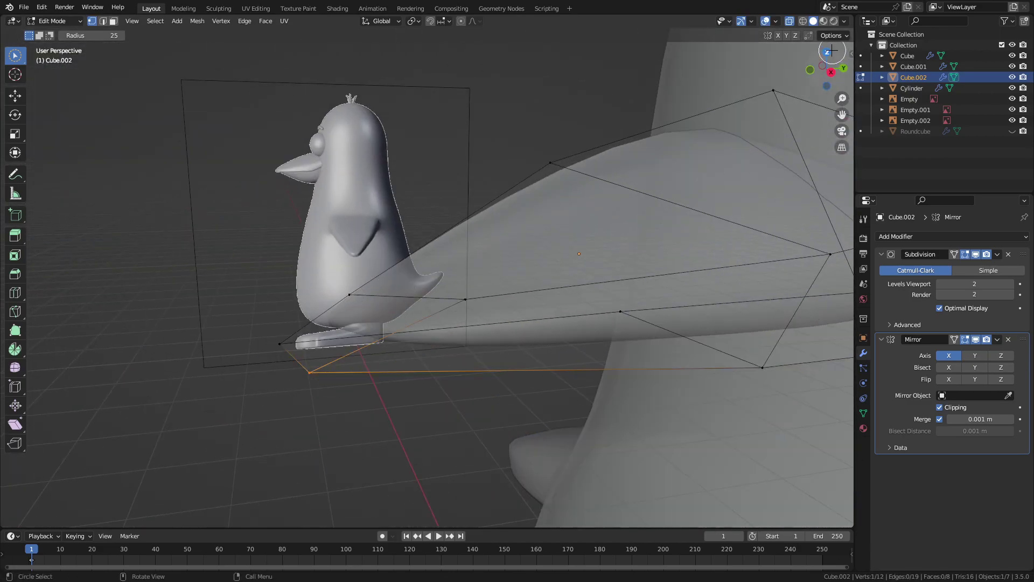
In Right Orthographic view, reposition a vertex on the beak's upper edge
{"action": "left_click", "coordinate": [276, 346], "text": "shift"}
{"action": "mouse_move", "coordinate": [462, 388]}
{"action": "middle_mouse_down"}
{"action": "mouse_move", "coordinate": [578, 411]}
{"action": "mouse_move", "coordinate": [561, 351]}
{"action": "mouse_move", "coordinate": [817, 75]}
{"action": "middle_mouse_up"}
{"action": "key", "text": "KP_3"}
{"action": "left_click", "coordinate": [518, 216]}
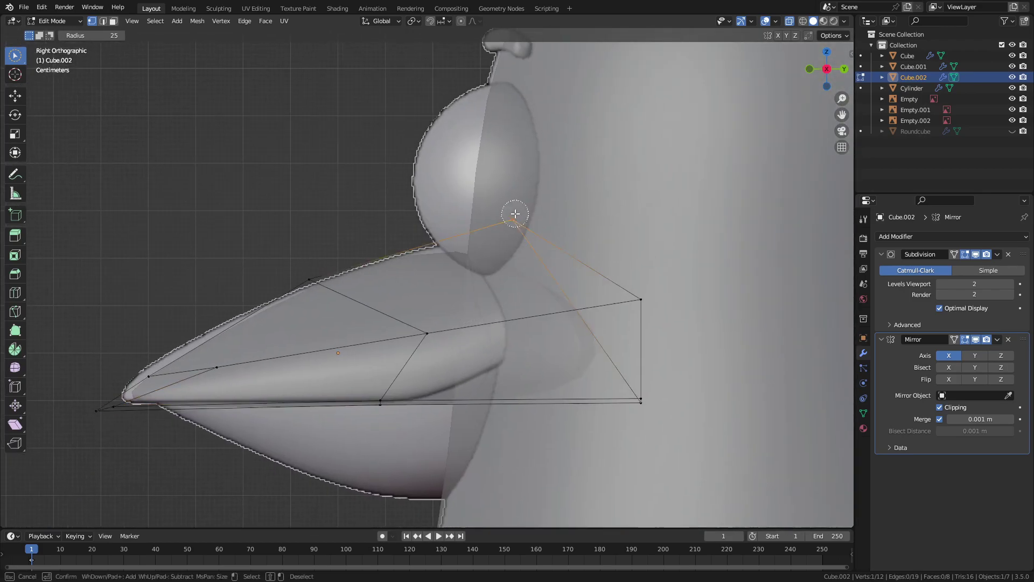
{"action": "key", "text": "g"}
{"action": "left_click", "coordinate": [589, 202]}
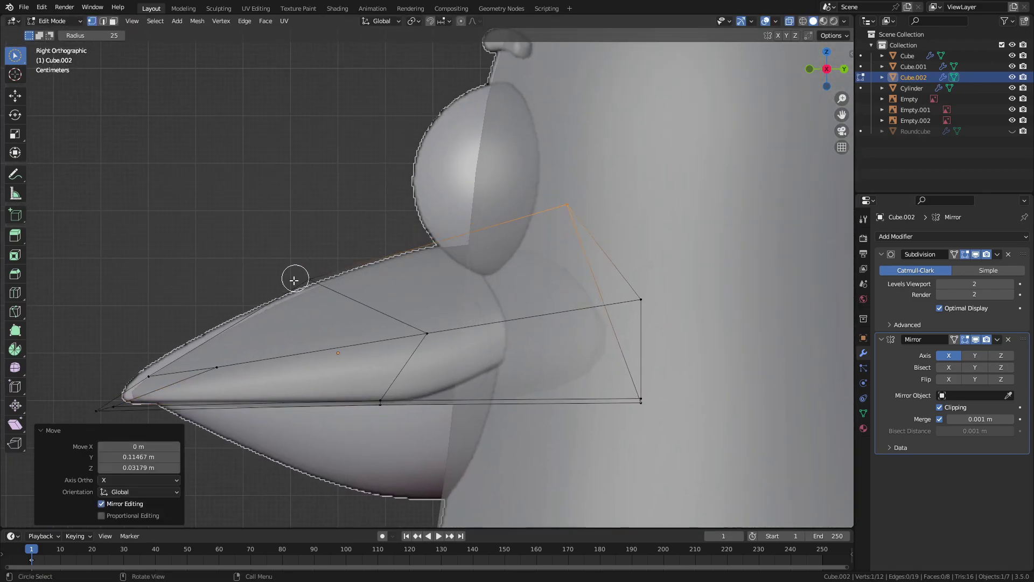
Adjust the top-edge and tip vertices onto the beak's outline
{"action": "left_click", "coordinate": [296, 278]}
{"action": "key", "text": "g"}
{"action": "left_click", "coordinate": [297, 280]}
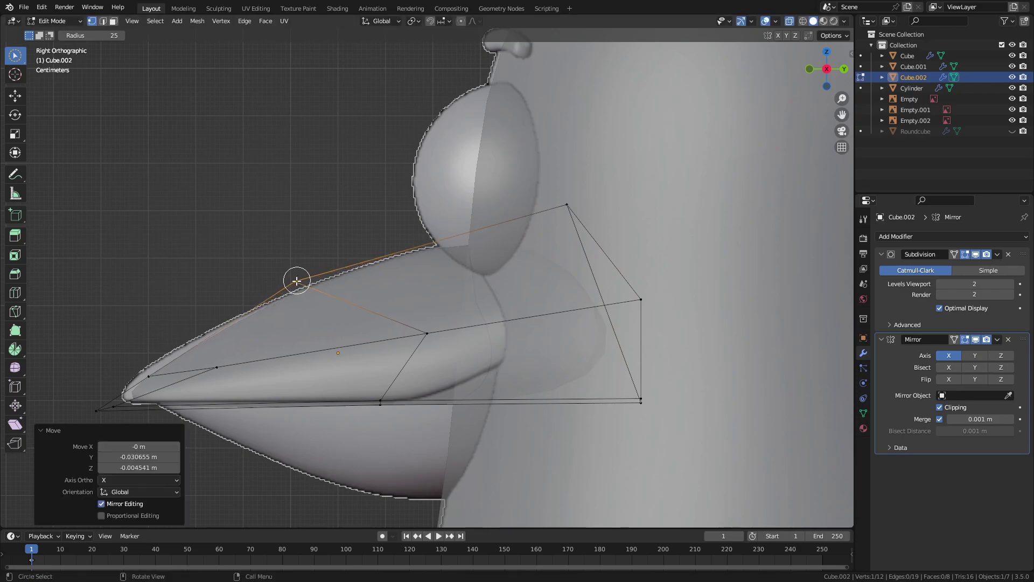
{"action": "left_click", "coordinate": [138, 366]}
{"action": "key", "text": "g"}
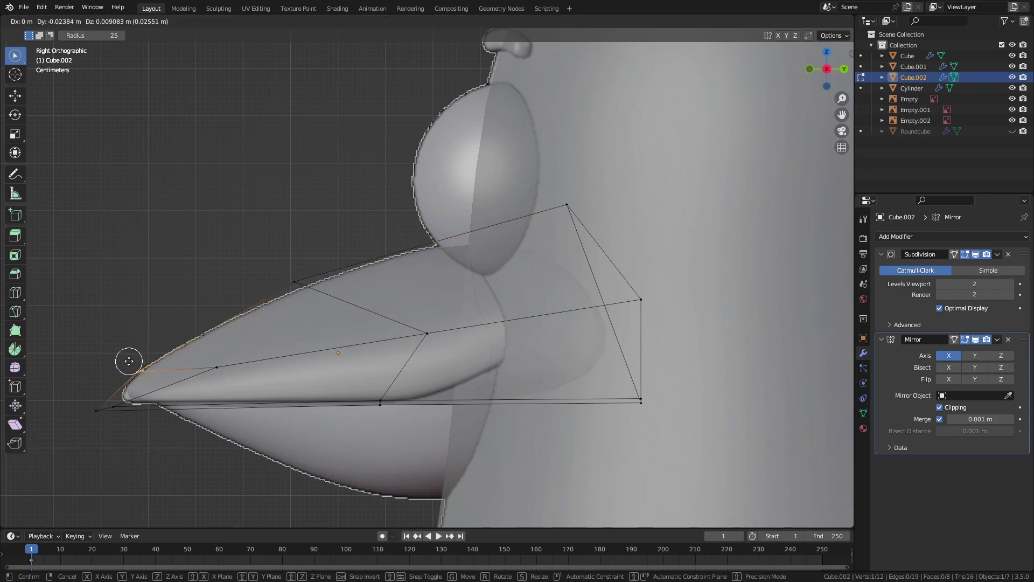
{"action": "left_click", "coordinate": [129, 361]}
Lower a vertex near the beak tip
{"action": "scroll", "coordinate": [277, 318], "scroll_direction": "up", "scroll_amount": 2}
{"action": "scroll", "coordinate": [485, 259], "scroll_direction": "up", "scroll_amount": 2}
{"action": "scroll", "coordinate": [322, 265], "scroll_direction": "up", "scroll_amount": 1}
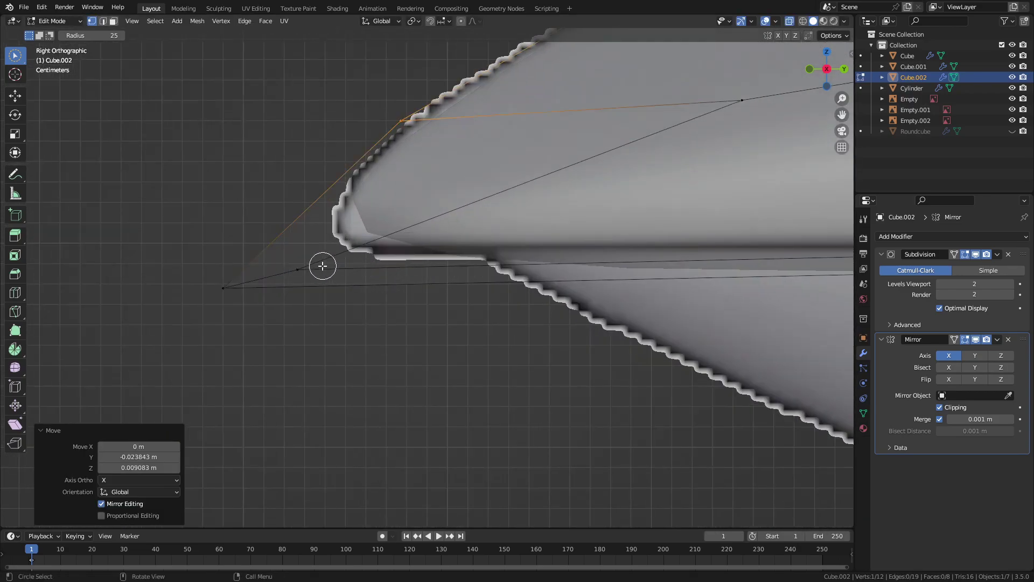
{"action": "left_click", "coordinate": [298, 267]}
{"action": "key", "text": "g"}
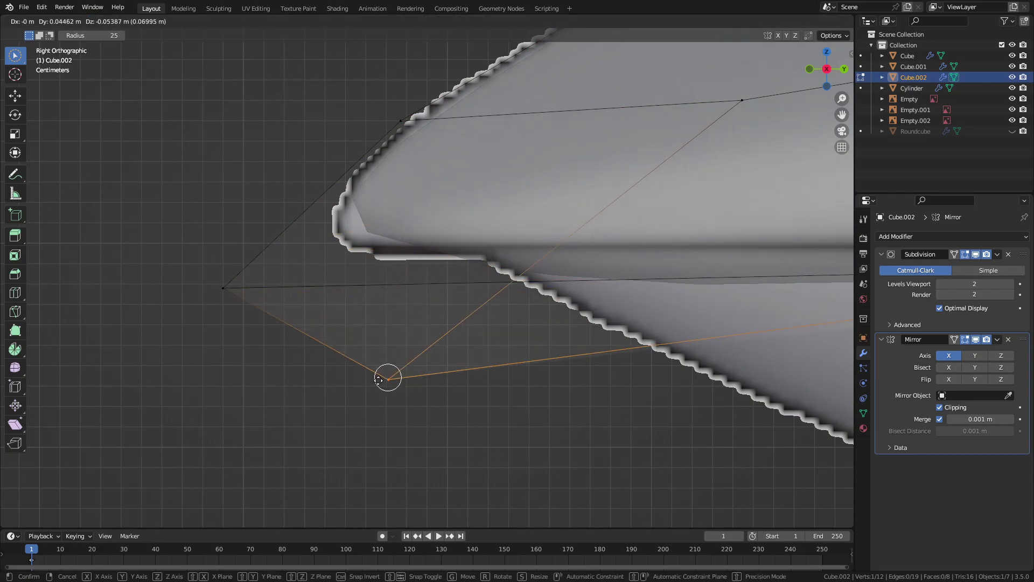
{"action": "left_click", "coordinate": [420, 317]}
Back in side view, raise a rim vertex of the beak
{"action": "middle_click_drag", "start_coordinate": [421, 317], "coordinate": [552, 303]}
{"action": "scroll", "coordinate": [646, 259], "scroll_direction": "down", "scroll_amount": 3}
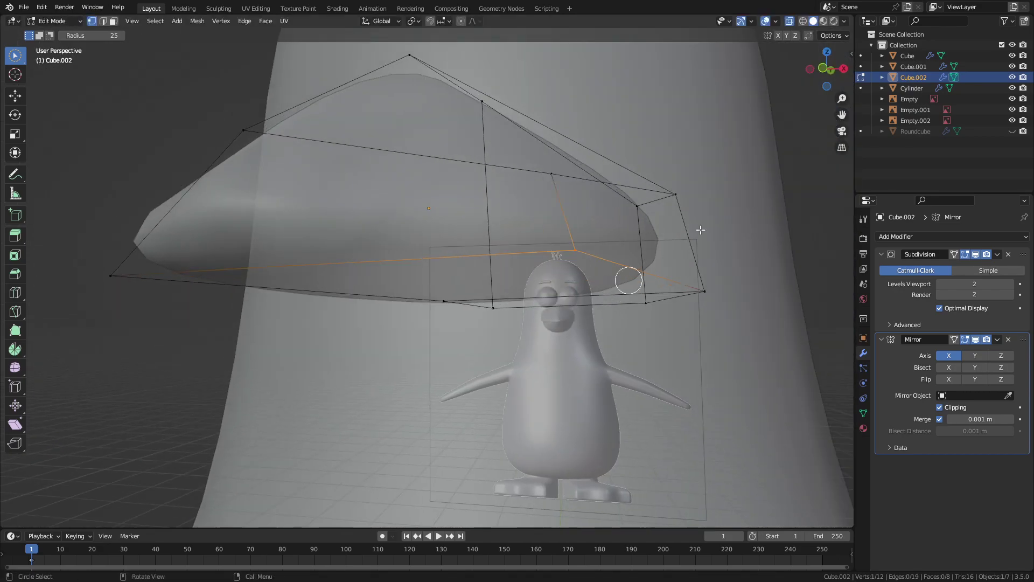
{"action": "key", "text": "KP_3"}
{"action": "scroll", "coordinate": [732, 243], "scroll_direction": "up", "scroll_amount": 3}
{"action": "scroll", "coordinate": [462, 295], "scroll_direction": "down", "scroll_amount": 1}
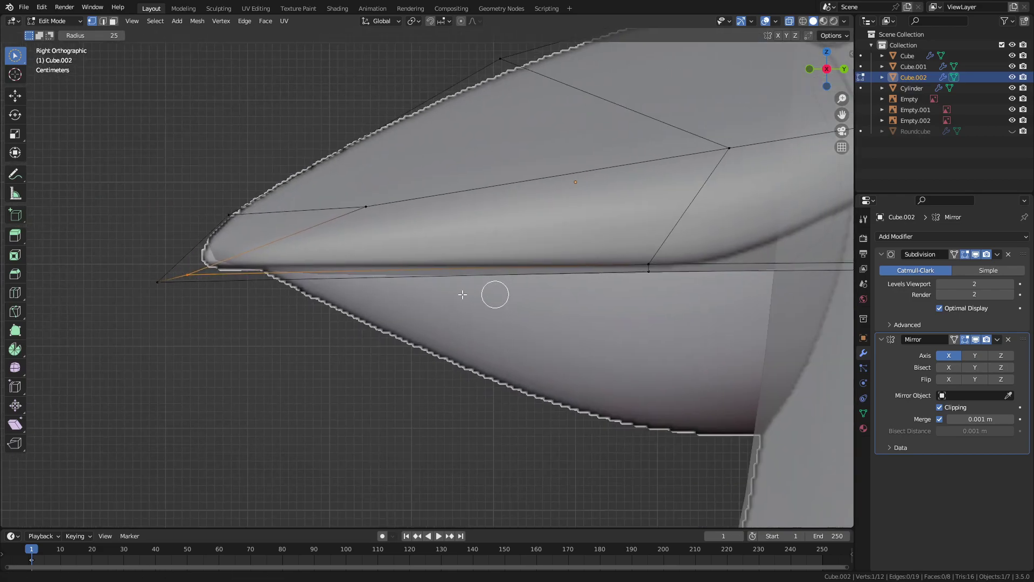
{"action": "middle_click_drag", "start_coordinate": [692, 270], "coordinate": [566, 273], "text": "shift"}
{"action": "left_click", "coordinate": [523, 266]}
{"action": "key", "text": "g"}
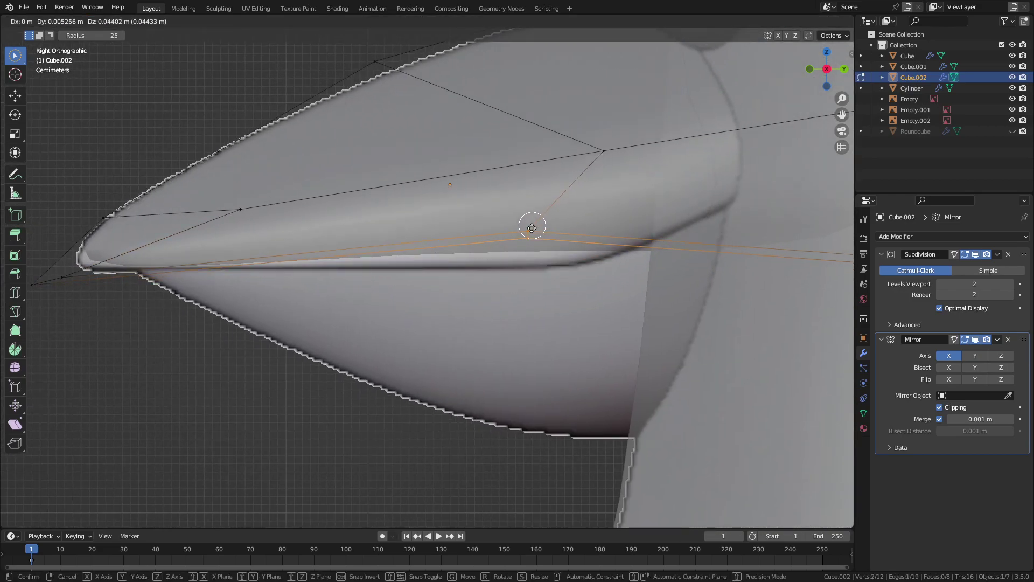
{"action": "left_click", "coordinate": [530, 248]}
Move the beak's tip vertex down and left to sharpen the point
{"action": "middle_click_drag", "start_coordinate": [86, 269], "coordinate": [247, 288], "text": "shift"}
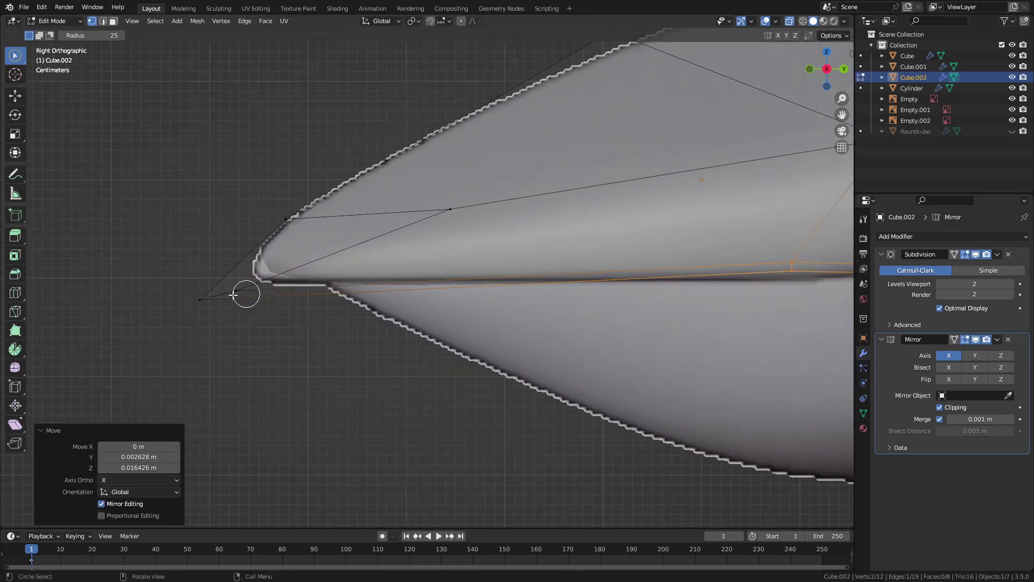
{"action": "left_click", "coordinate": [202, 297]}
{"action": "key", "text": "g"}
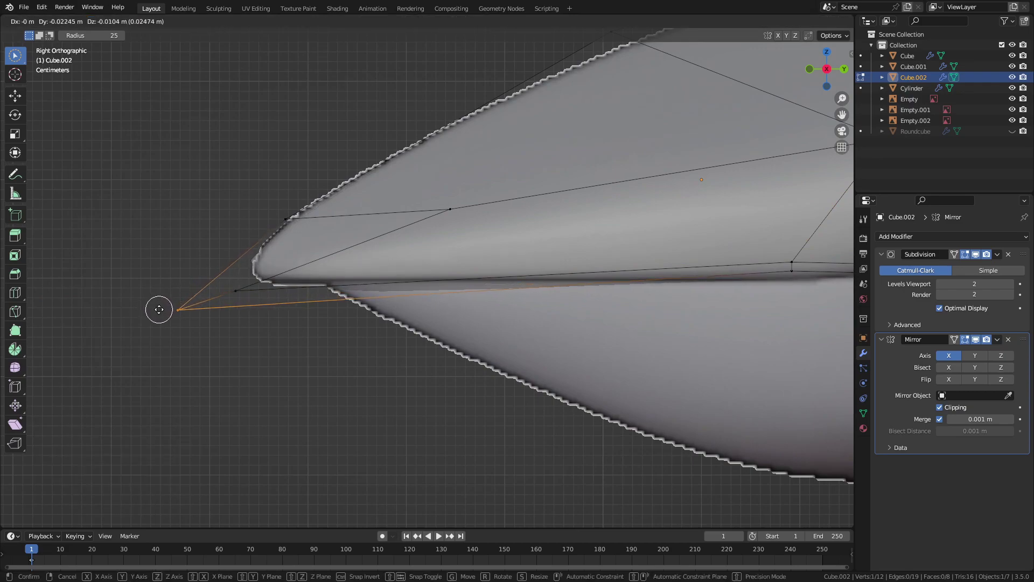
{"action": "left_click", "coordinate": [160, 310]}
{"action": "left_click", "coordinate": [236, 291]}
{"action": "key", "text": "g"}
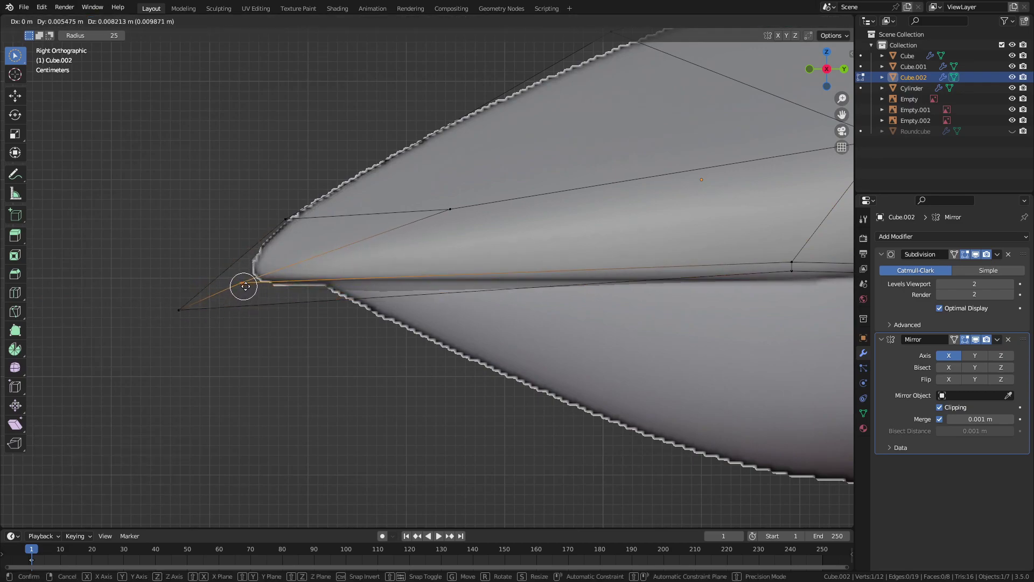
{"action": "key", "text": "Escape"}
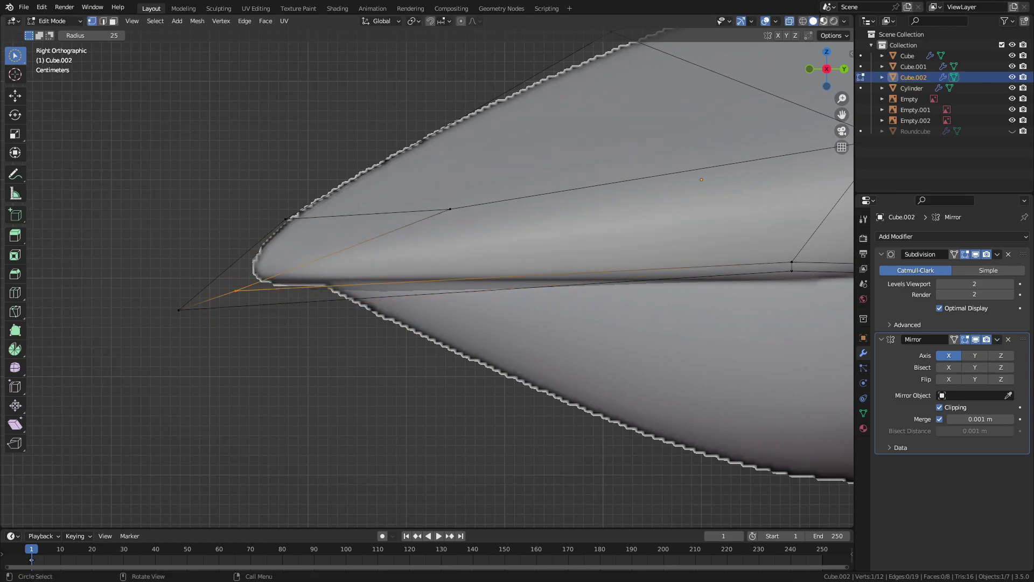
{"action": "scroll", "coordinate": [296, 281], "scroll_direction": "down", "scroll_amount": 3}
{"action": "mouse_move", "coordinate": [295, 282]}
{"action": "middle_mouse_down"}
{"action": "mouse_move", "coordinate": [434, 363]}
{"action": "mouse_move", "coordinate": [481, 292]}
{"action": "middle_mouse_up"}
Add a loop cut across the beak; try a second near the tip and undo it
{"action": "key", "text": "ctrl+r"}
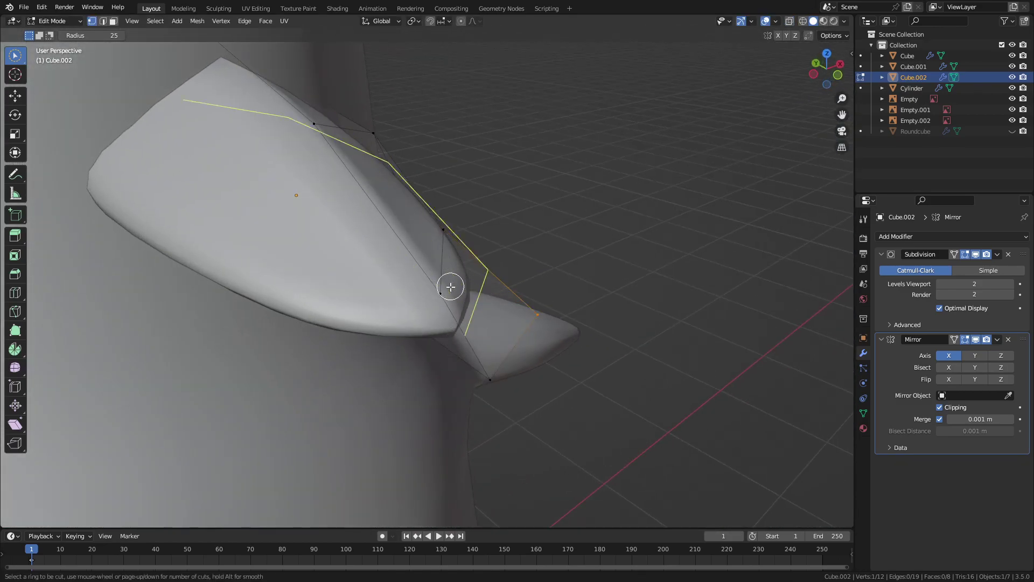
{"action": "left_click", "coordinate": [499, 274]}
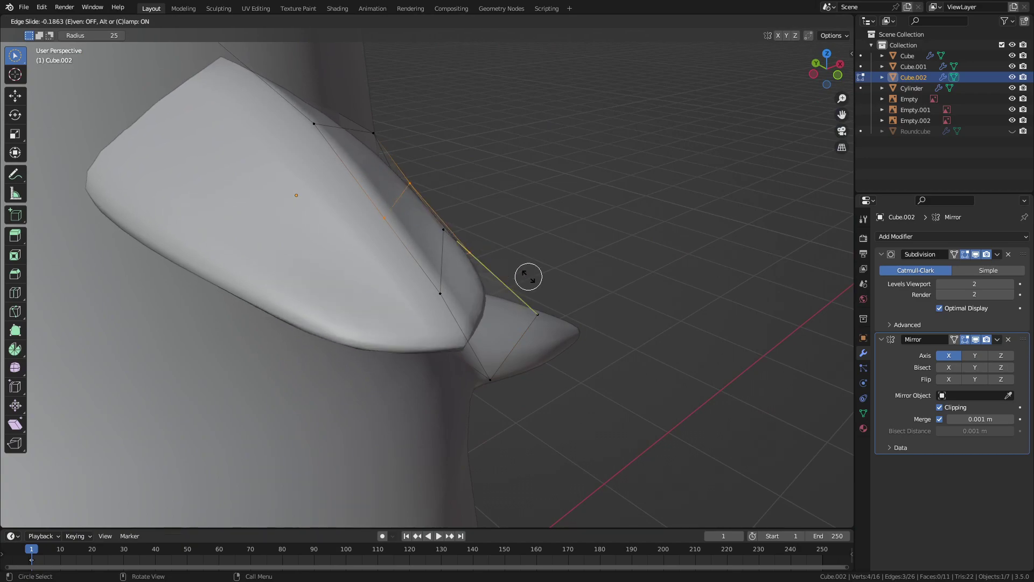
{"action": "left_click", "coordinate": [570, 317]}
{"action": "key", "text": "ctrl+r"}
{"action": "middle_click_drag", "start_coordinate": [549, 289], "coordinate": [358, 296]}
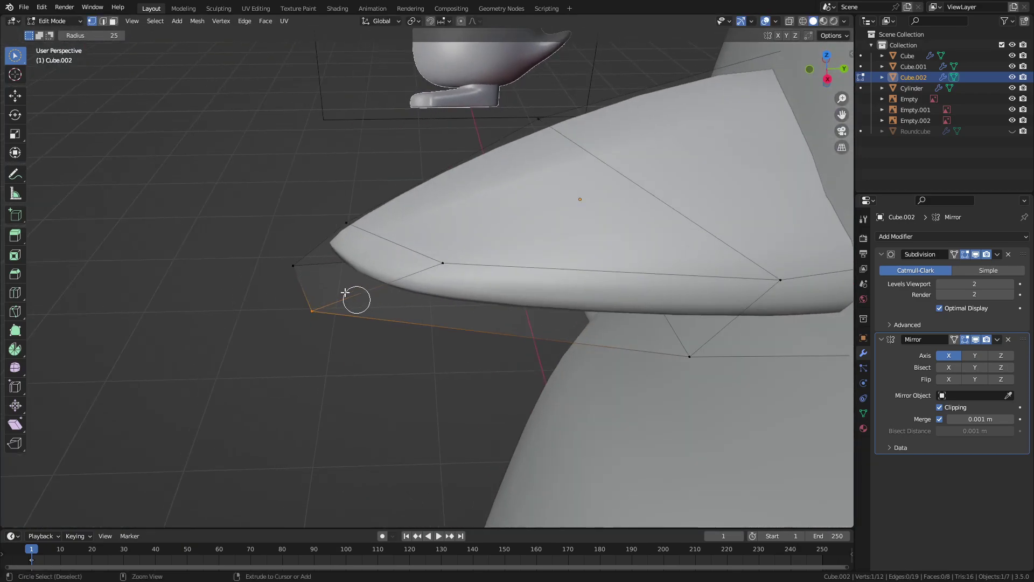
{"action": "left_click", "coordinate": [335, 255]}
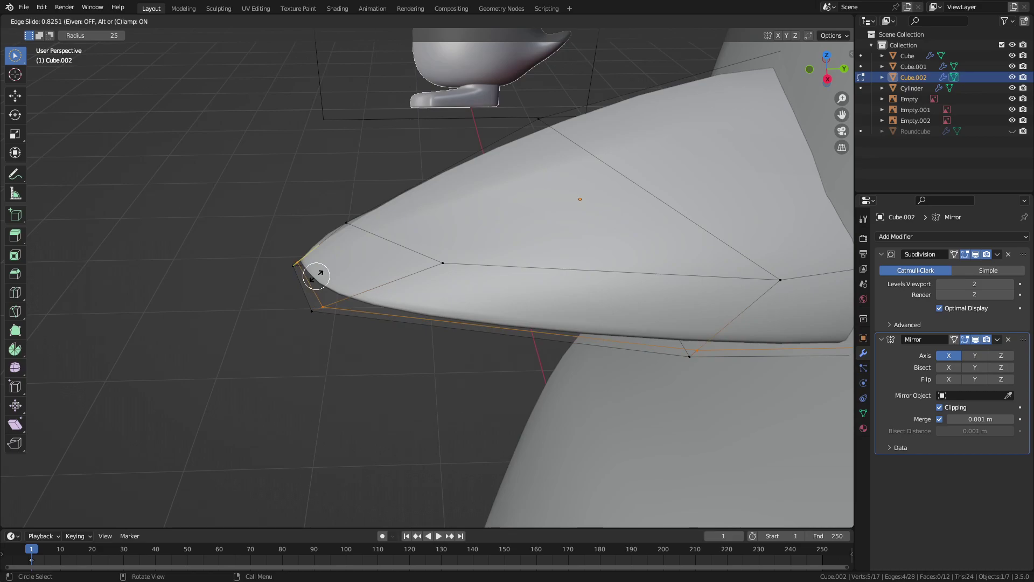
{"action": "left_click", "coordinate": [328, 255]}
{"action": "mouse_move", "coordinate": [328, 254]}
{"action": "middle_mouse_down"}
{"action": "mouse_move", "coordinate": [429, 231]}
{"action": "mouse_move", "coordinate": [406, 185]}
{"action": "mouse_move", "coordinate": [364, 214]}
{"action": "mouse_move", "coordinate": [509, 242]}
{"action": "mouse_move", "coordinate": [439, 232]}
{"action": "middle_mouse_up"}
{"action": "scroll", "coordinate": [429, 231], "scroll_direction": "down", "scroll_amount": 3}
{"action": "key", "text": "ctrl+z"}
In front view, pull the beak's upper right corner vertex up and outward
{"action": "left_click", "coordinate": [823, 52]}
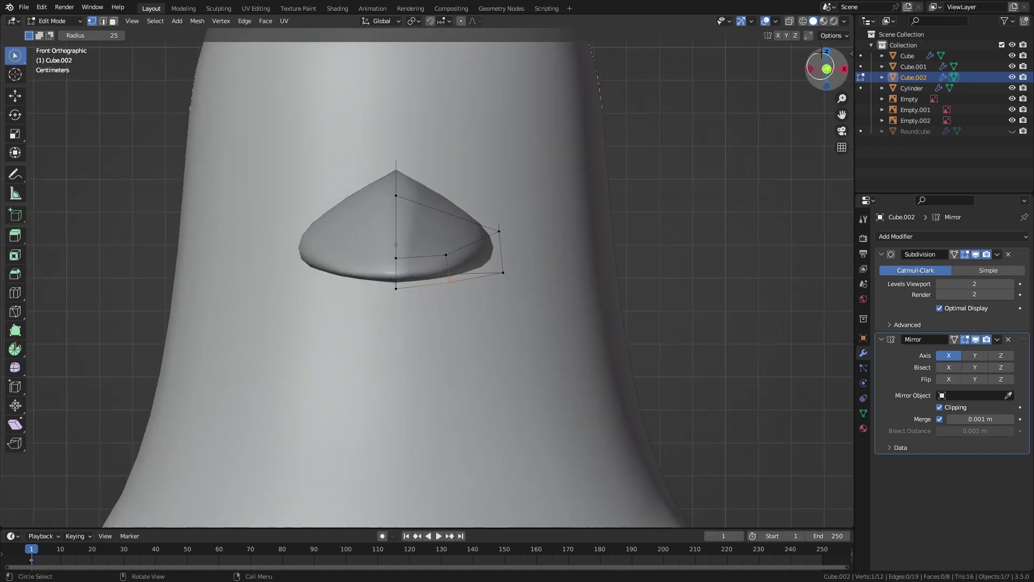
{"action": "scroll", "coordinate": [565, 150], "scroll_direction": "up", "scroll_amount": 2}
{"action": "scroll", "coordinate": [454, 216], "scroll_direction": "up", "scroll_amount": 2}
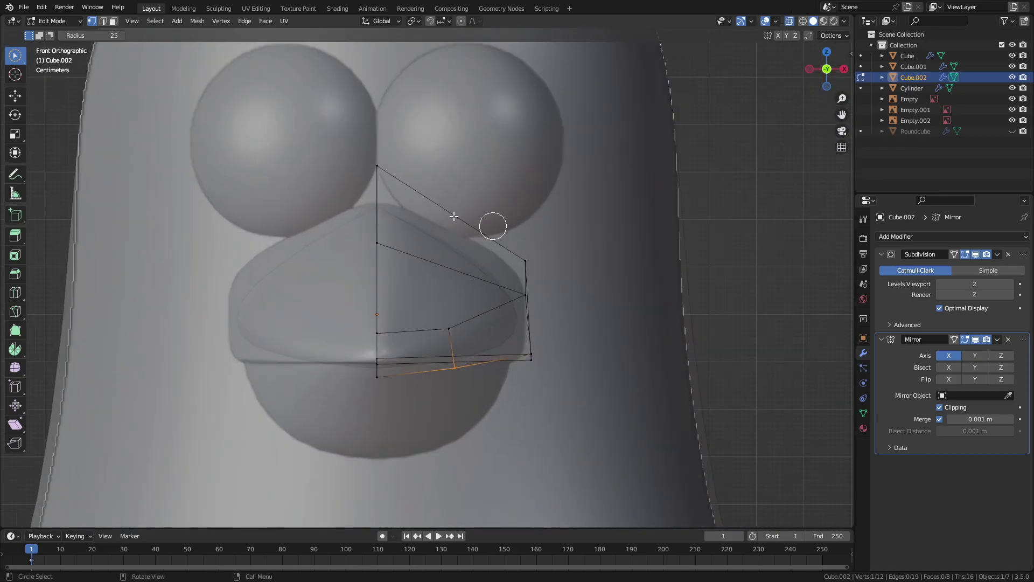
{"action": "left_click", "coordinate": [372, 169]}
{"action": "key", "text": "Escape"}
{"action": "key", "text": "g"}
{"action": "key", "text": "Escape"}
{"action": "left_click_drag", "start_coordinate": [489, 222], "coordinate": [450, 194]}
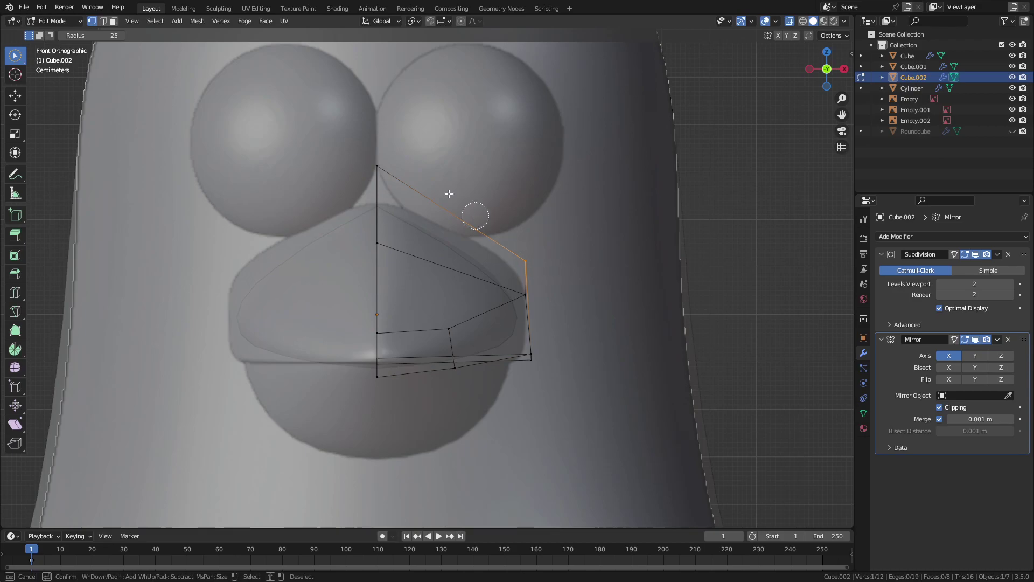
{"action": "key", "text": "g"}
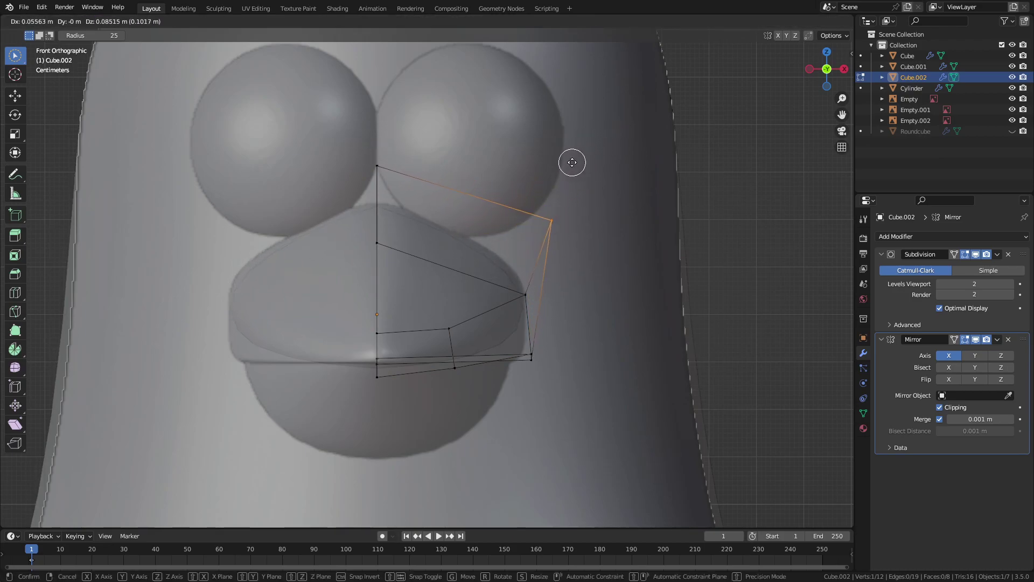
{"action": "left_click", "coordinate": [584, 145]}
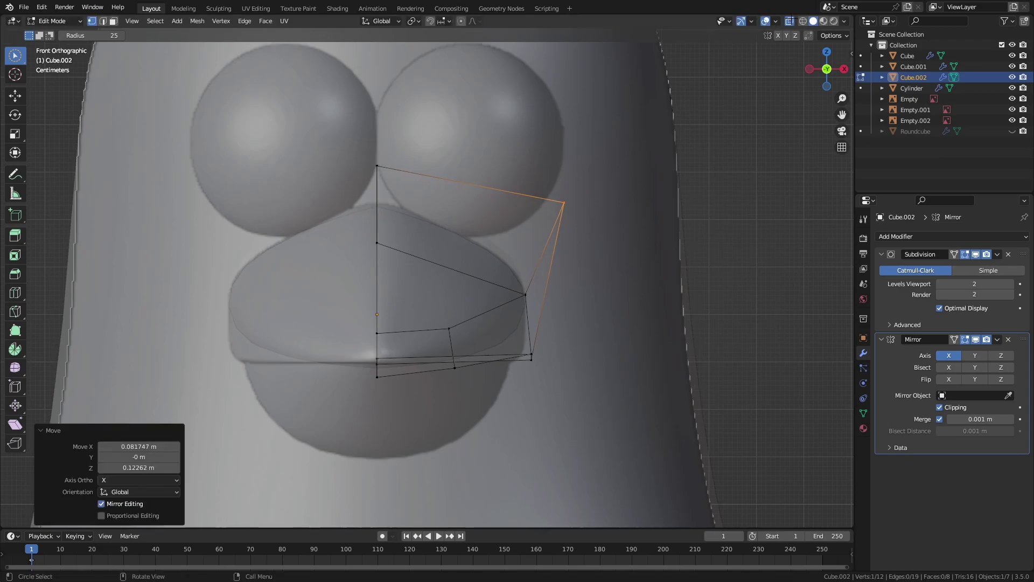
Raise the beak's top-centre vertex and slide an edge loop outward
{"action": "key", "text": "slash"}
{"action": "key", "text": "slash"}
{"action": "left_click", "coordinate": [377, 165]}
{"action": "key", "text": "g"}
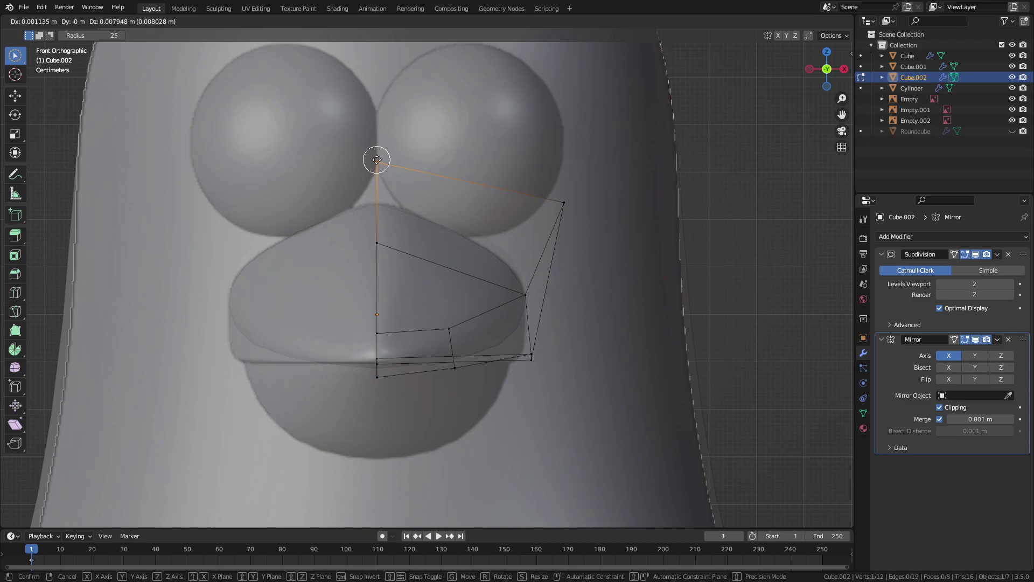
{"action": "left_click", "coordinate": [377, 159]}
{"action": "left_click", "coordinate": [415, 159], "text": "alt"}
{"action": "key", "text": "g"}
{"action": "key", "text": "g"}
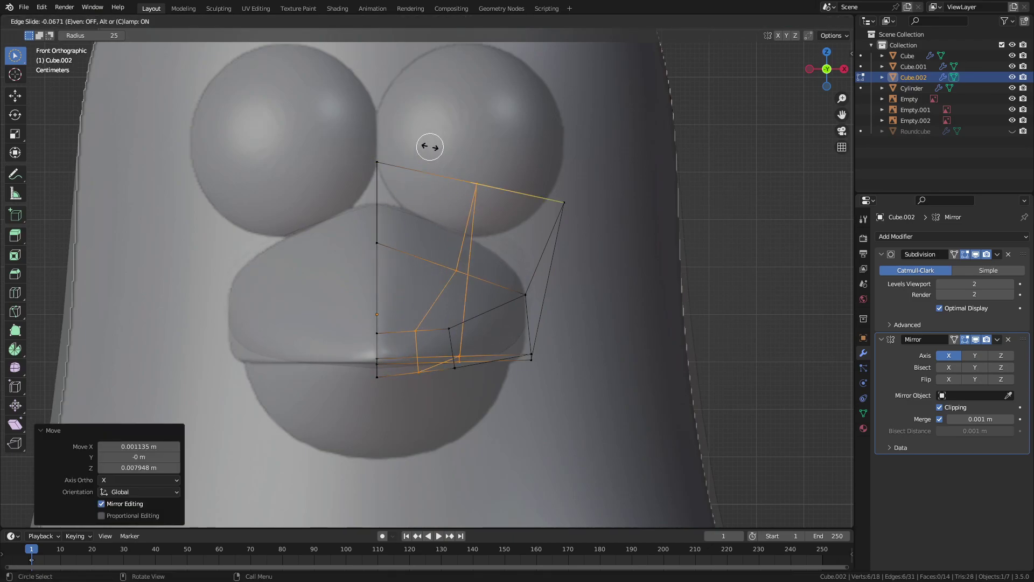
{"action": "left_click", "coordinate": [476, 147]}
Add an edge loop along the beak's lower edge and leave Edit Mode
{"action": "mouse_move", "coordinate": [485, 205]}
{"action": "left_mouse_down"}
{"action": "mouse_move", "coordinate": [494, 305]}
{"action": "mouse_move", "coordinate": [530, 343]}
{"action": "left_mouse_up"}
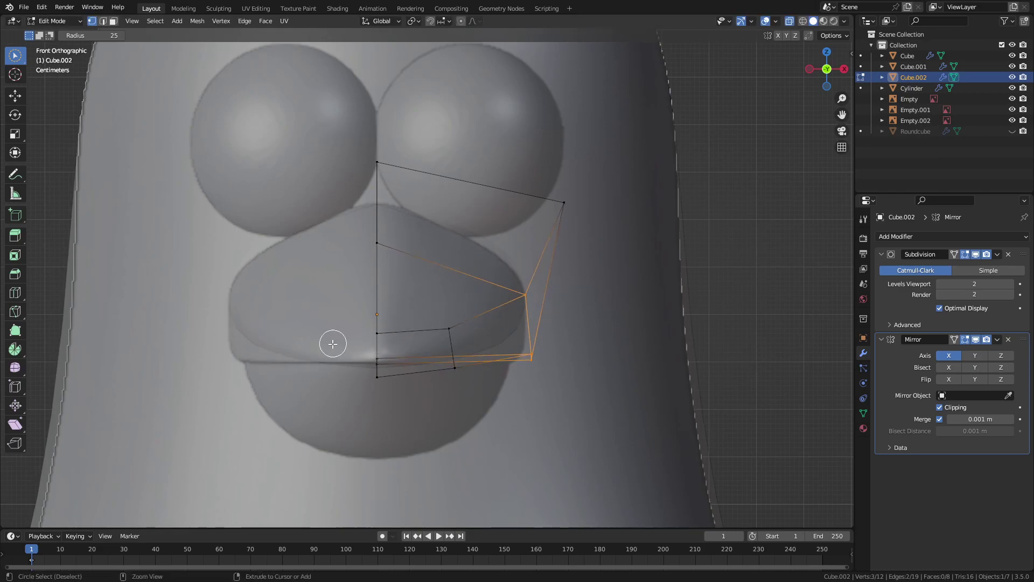
{"action": "key", "text": "r"}
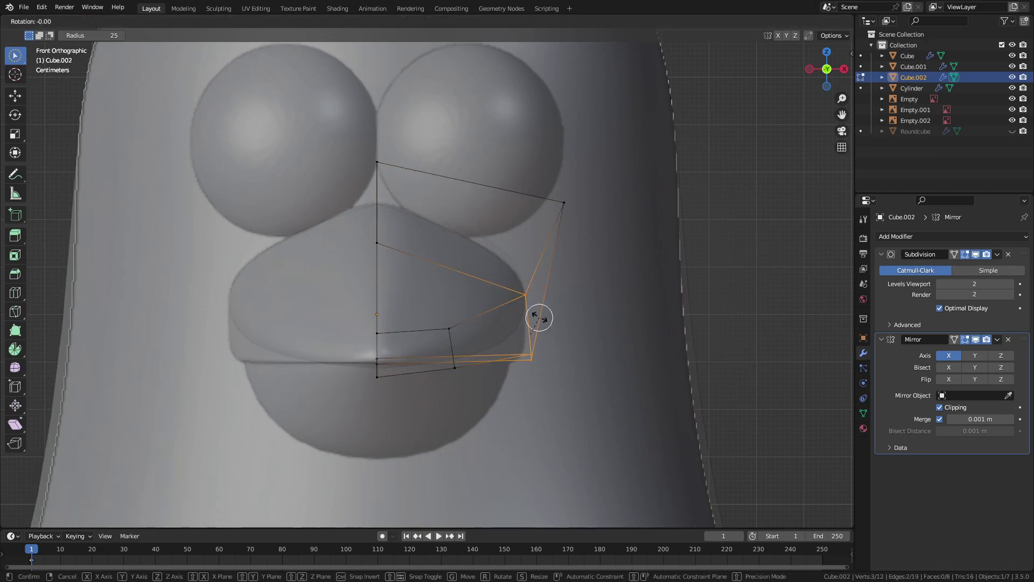
{"action": "key", "text": "Escape"}
{"action": "key", "text": "ctrl+r"}
{"action": "left_click", "coordinate": [538, 313]}
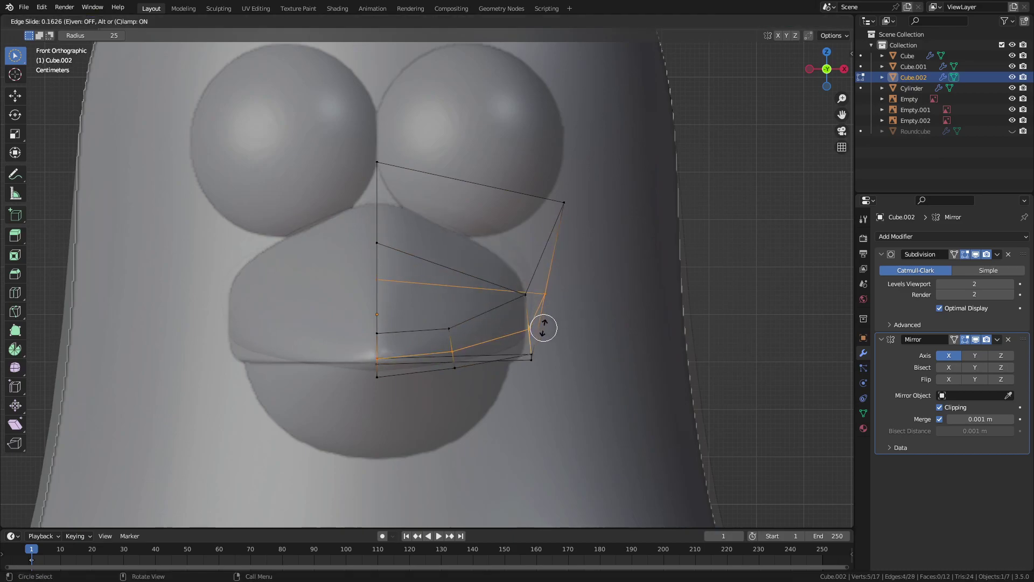
{"action": "left_click", "coordinate": [547, 412]}
{"action": "key", "text": "Tab"}
{"action": "middle_click_drag", "start_coordinate": [339, 388], "coordinate": [377, 358]}
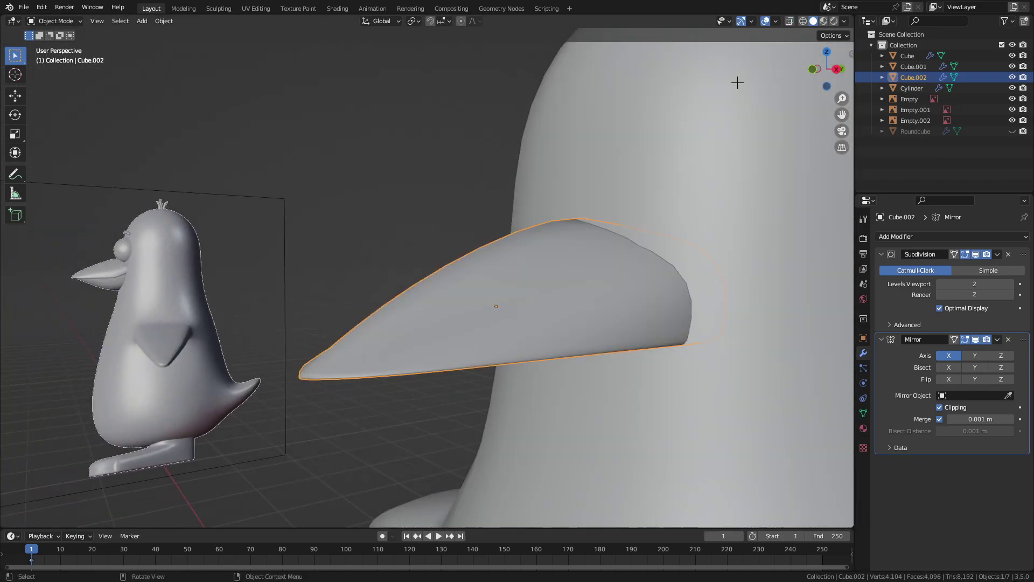
Delete the old pointed beak object, Cube.002, from the penguin's face
{"action": "mouse_move", "coordinate": [737, 83]}
{"action": "middle_mouse_down"}
{"action": "mouse_move", "coordinate": [619, 188]}
{"action": "mouse_move", "coordinate": [566, 272]}
{"action": "mouse_move", "coordinate": [546, 262]}
{"action": "mouse_move", "coordinate": [425, 312]}
{"action": "mouse_move", "coordinate": [373, 309]}
{"action": "mouse_move", "coordinate": [430, 302]}
{"action": "middle_mouse_up"}
{"action": "key", "text": "Tab"}
{"action": "key", "text": "c"}
{"action": "key", "text": "Tab"}
{"action": "key", "text": "x"}
{"action": "left_click", "coordinate": [458, 289]}
Add a new mesh cube to the scene
{"action": "scroll", "coordinate": [482, 294], "scroll_direction": "down", "scroll_amount": 3}
{"action": "key", "text": "shift+a"}
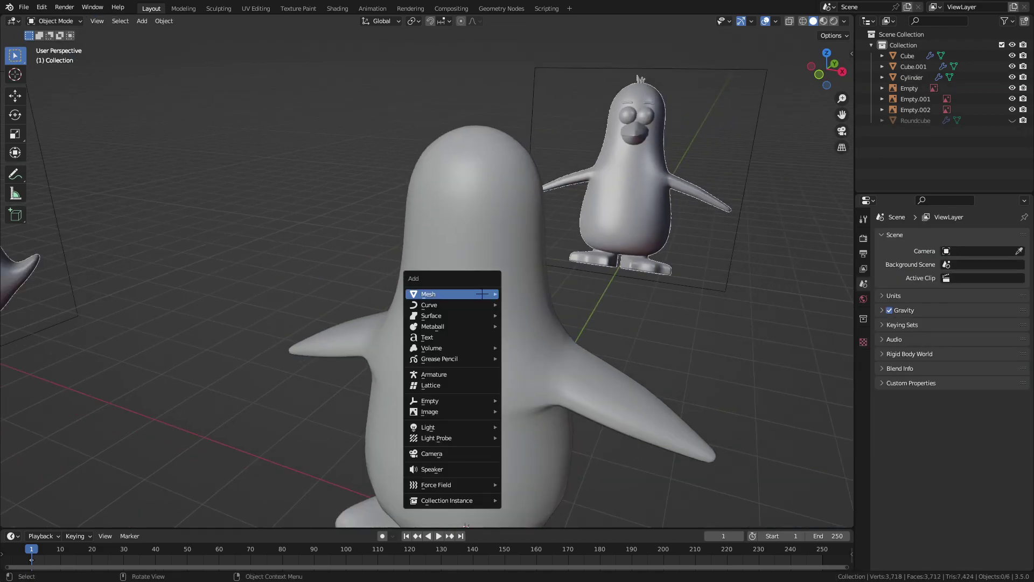
{"action": "mouse_move", "coordinate": [452, 293]}
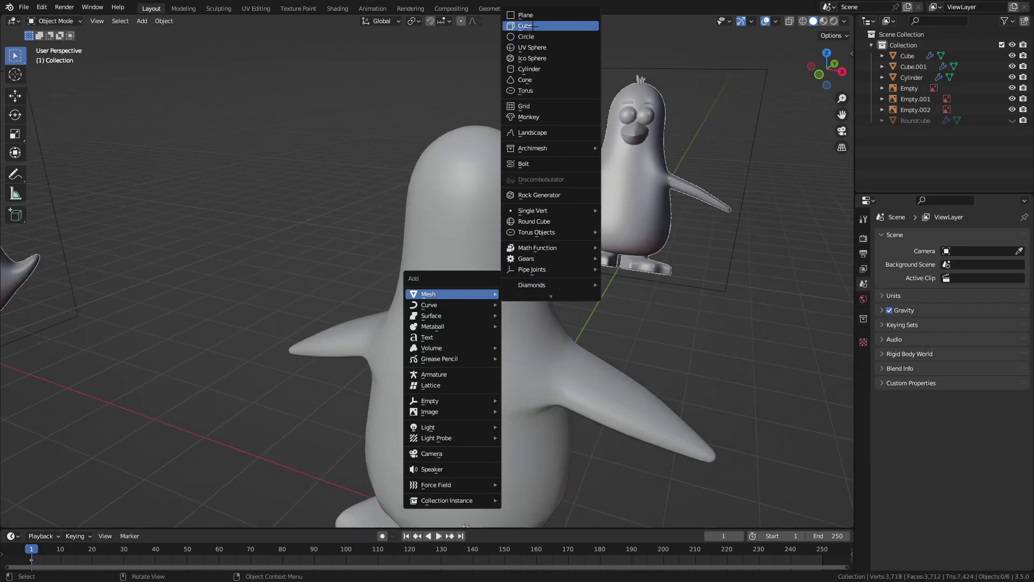
{"action": "left_click", "coordinate": [532, 26]}
{"action": "left_click", "coordinate": [819, 74]}
Raise the new cube straight up along Z to the penguin's head height
{"action": "key", "text": "g"}
{"action": "key", "text": "z"}
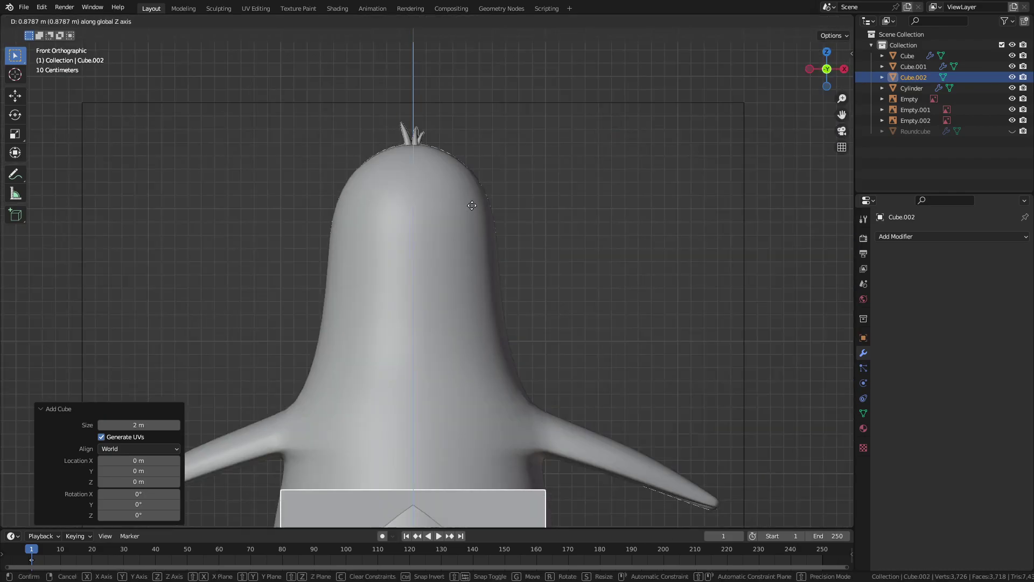
{"action": "key", "text": "Escape"}
{"action": "scroll", "coordinate": [563, 147], "scroll_direction": "down", "scroll_amount": 3}
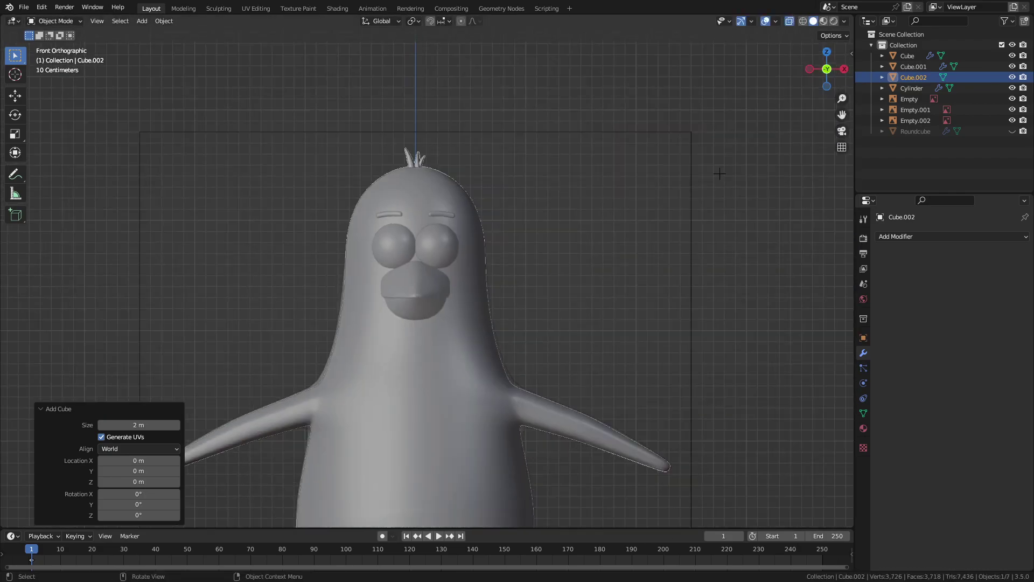
{"action": "scroll", "coordinate": [563, 147], "scroll_direction": "down", "scroll_amount": 2}
{"action": "key", "text": "g"}
{"action": "key", "text": "z"}
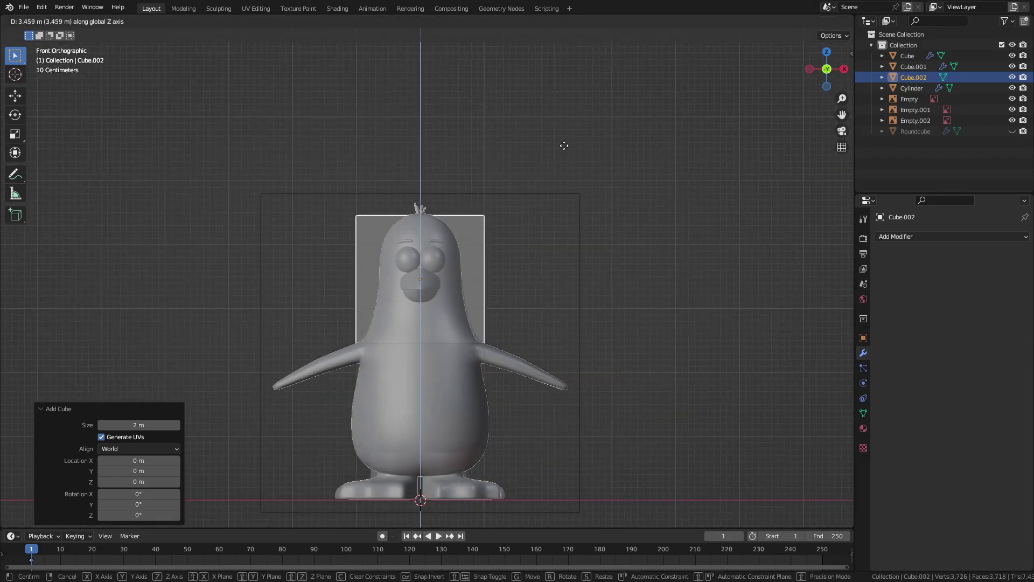
{"action": "left_click", "coordinate": [564, 146]}
Scale the cube down to beak size and enter Edit Mode
{"action": "scroll", "coordinate": [564, 145], "scroll_direction": "up", "scroll_amount": 5}
{"action": "key", "text": "s"}
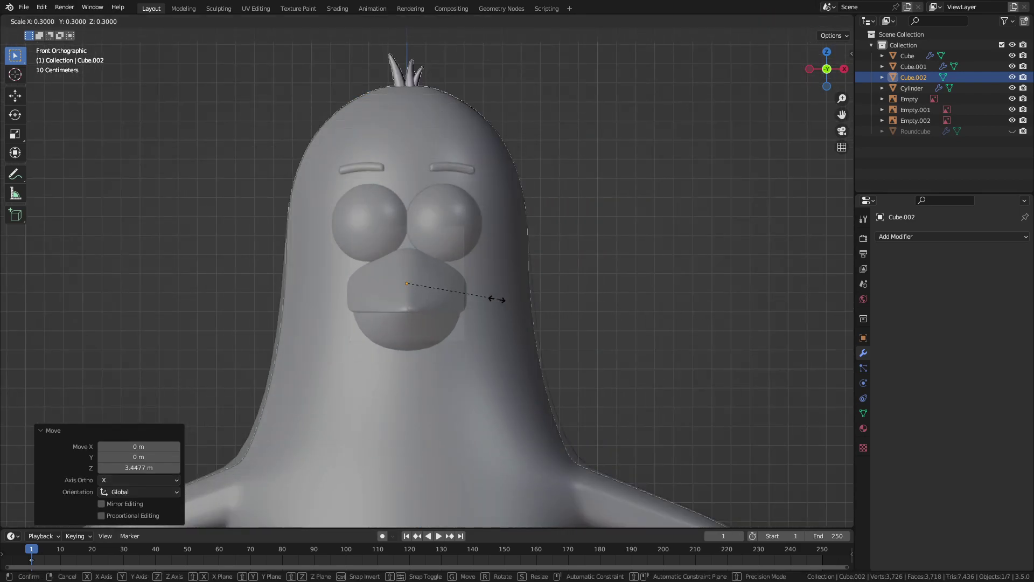
{"action": "left_click", "coordinate": [510, 294]}
{"action": "scroll", "coordinate": [510, 294], "scroll_direction": "up", "scroll_amount": 2}
{"action": "key", "text": "Tab"}
Loop-cut the cube down its vertical centre and delete the left-half vertices
{"action": "scroll", "coordinate": [658, 290], "scroll_direction": "down", "scroll_amount": 2}
{"action": "key", "text": "ctrl+r"}
{"action": "left_click", "coordinate": [409, 210]}
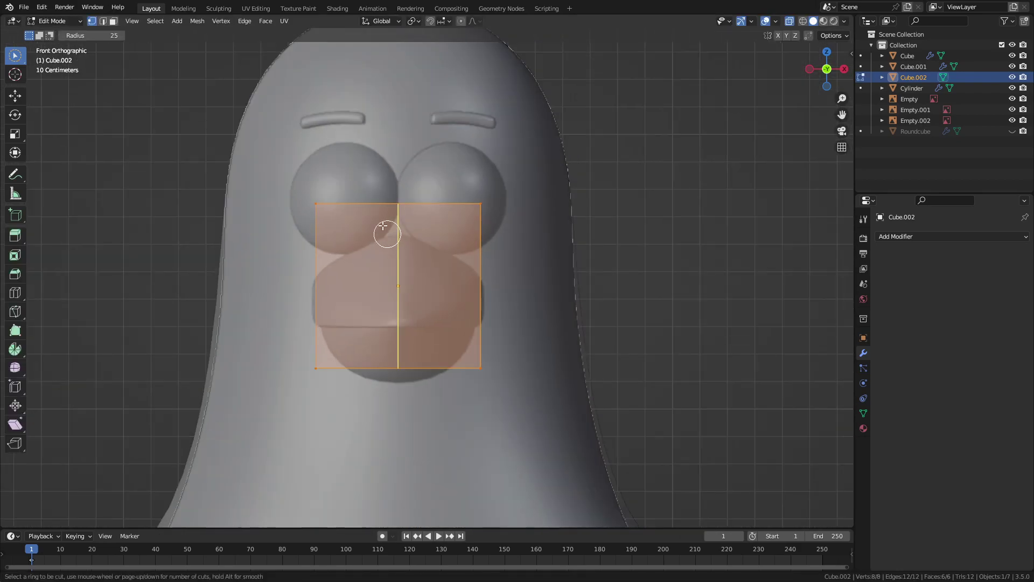
{"action": "left_click_drag", "start_coordinate": [388, 210], "coordinate": [329, 349]}
{"action": "key", "text": "x"}
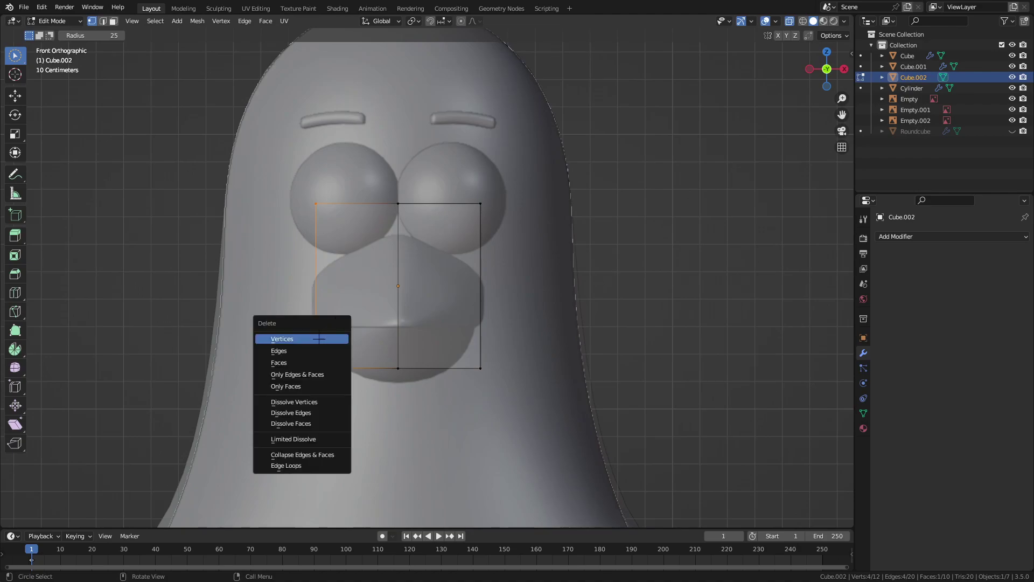
{"action": "left_click", "coordinate": [289, 337]}
Add a Mirror modifier to restore the left half, then select all geometry
{"action": "left_click", "coordinate": [916, 237]}
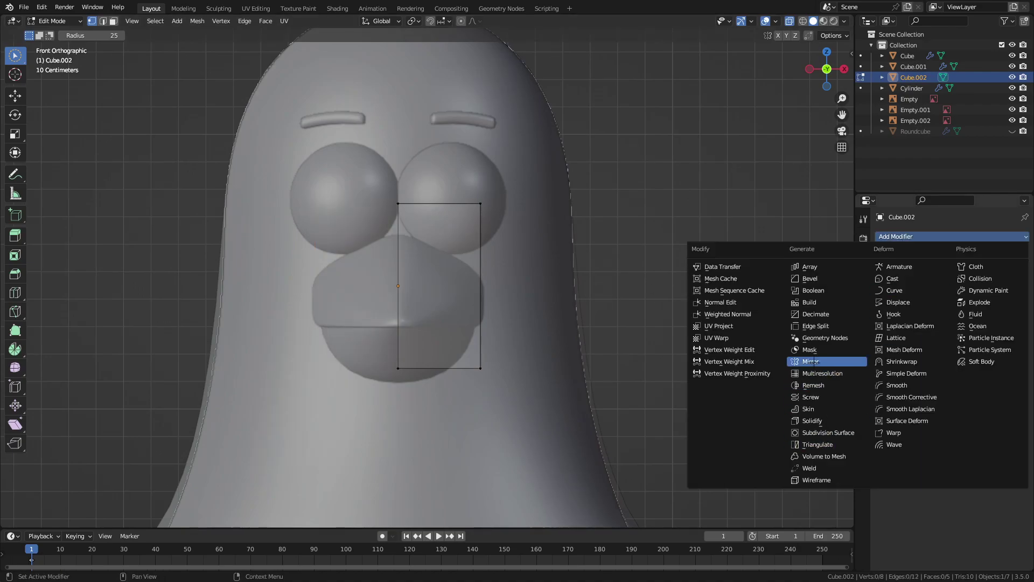
{"action": "left_click", "coordinate": [811, 361]}
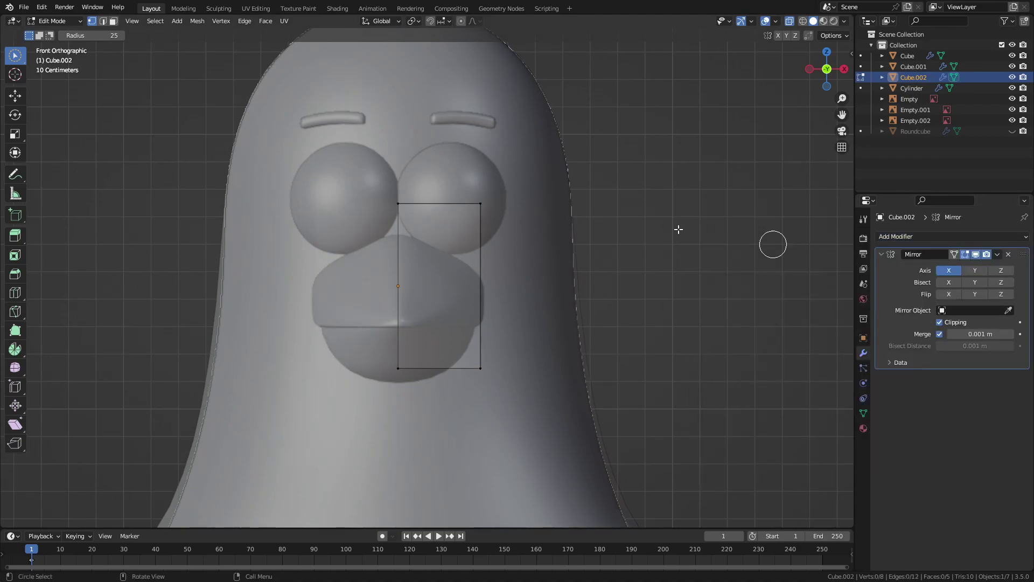
{"action": "mouse_move", "coordinate": [679, 230]}
{"action": "middle_mouse_down"}
{"action": "mouse_move", "coordinate": [590, 270]}
{"action": "mouse_move", "coordinate": [617, 257]}
{"action": "middle_mouse_up"}
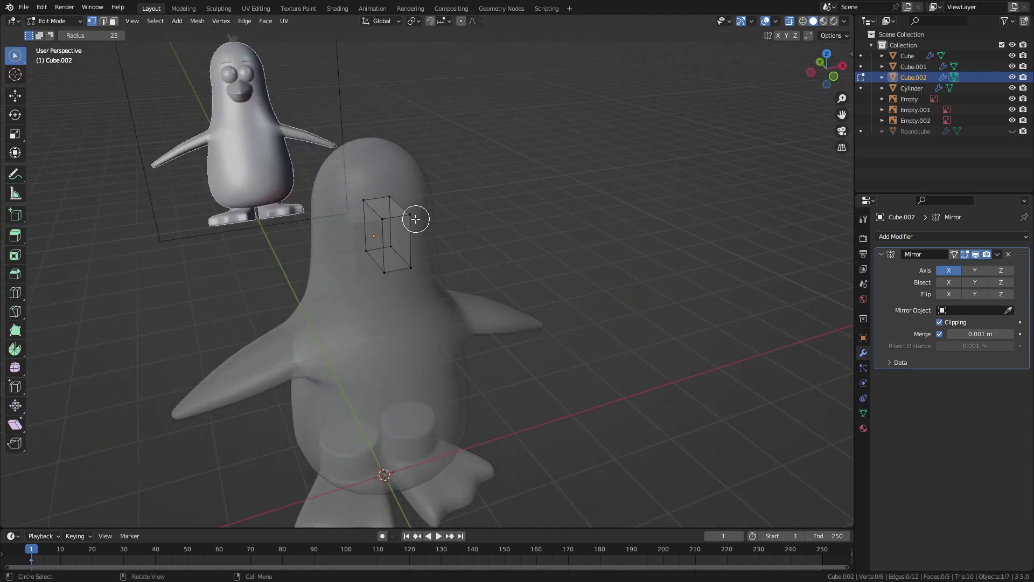
{"action": "key", "text": "a"}
{"action": "key", "text": "KP_Decimal"}
{"action": "scroll", "coordinate": [524, 210], "scroll_direction": "down", "scroll_amount": 5}
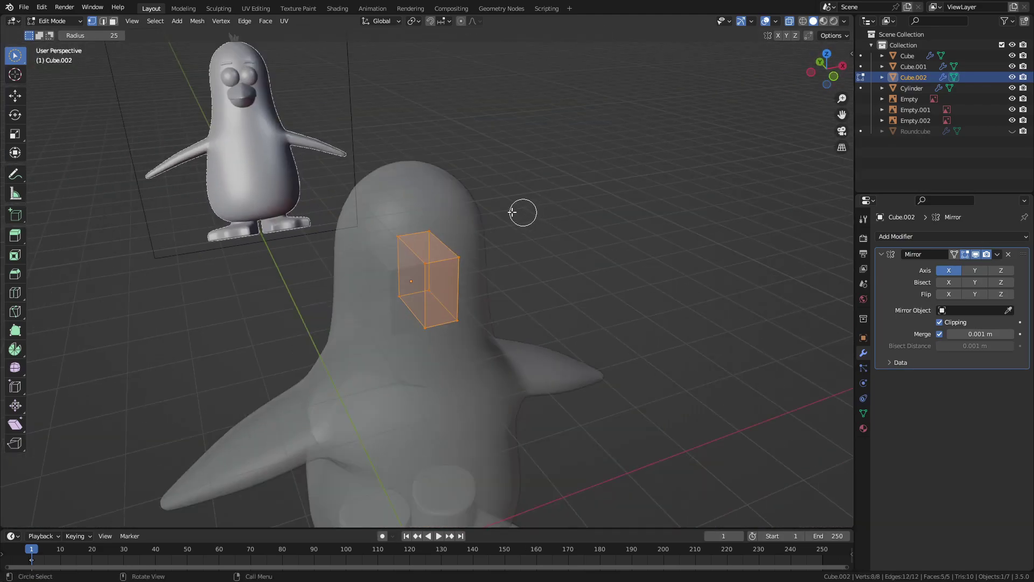
{"action": "middle_click_drag", "start_coordinate": [524, 210], "coordinate": [579, 208]}
Add a Subdivision Surface modifier to smooth the beak cube
{"action": "left_click", "coordinate": [920, 235]}
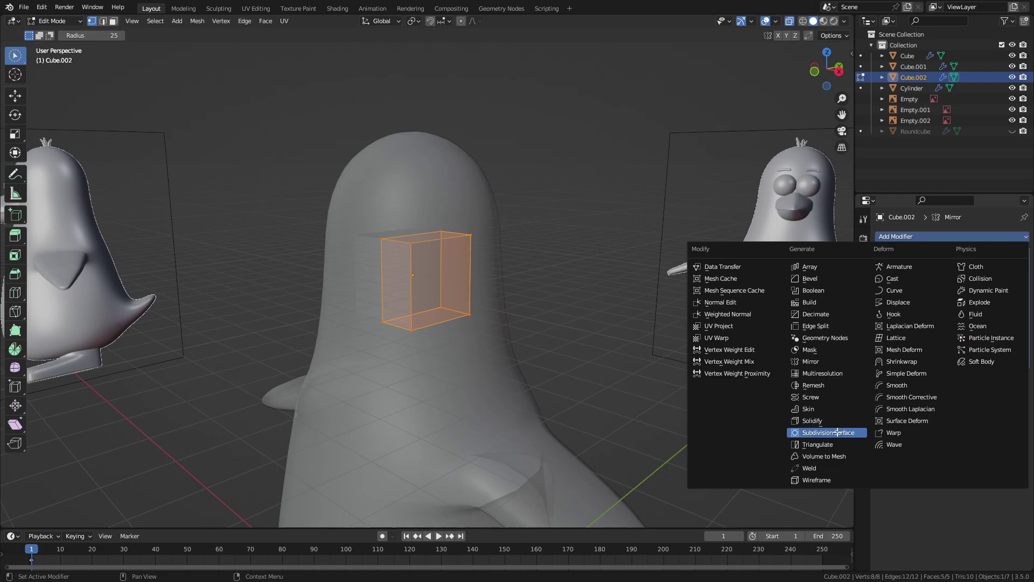
{"action": "left_click", "coordinate": [837, 433]}
{"action": "left_click", "coordinate": [816, 71]}
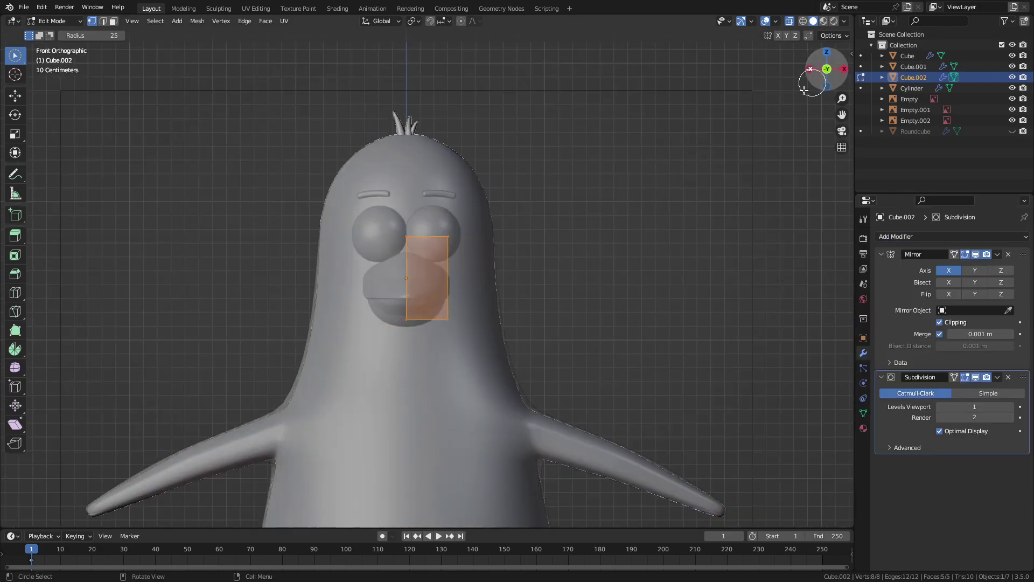
In Right Orthographic view, move the cube's front face forward along Y
{"action": "left_click", "coordinate": [844, 69]}
{"action": "middle_click_drag", "start_coordinate": [658, 269], "coordinate": [725, 265], "text": "shift"}
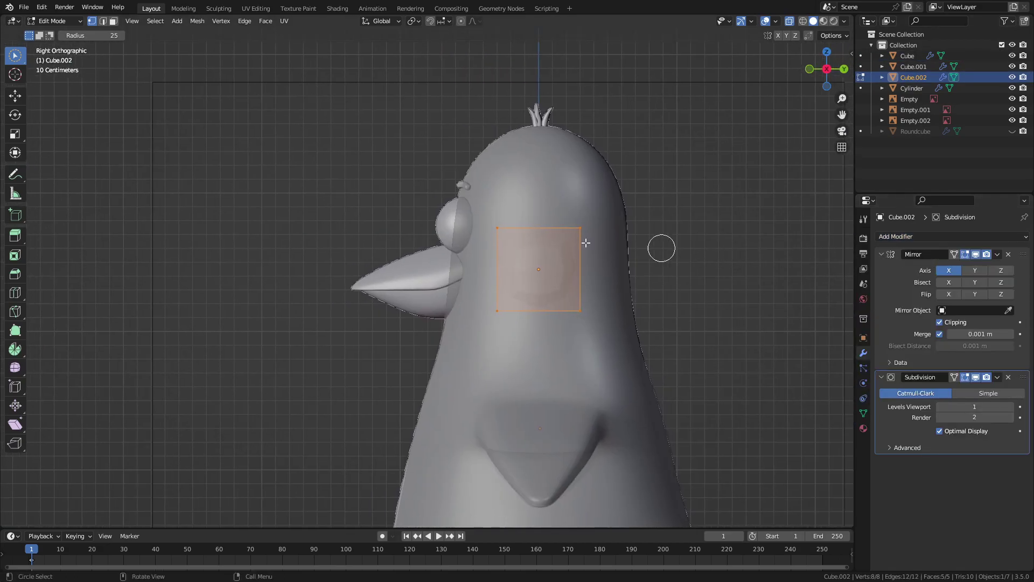
{"action": "key", "text": "Tab"}
{"action": "right_click", "coordinate": [507, 266]}
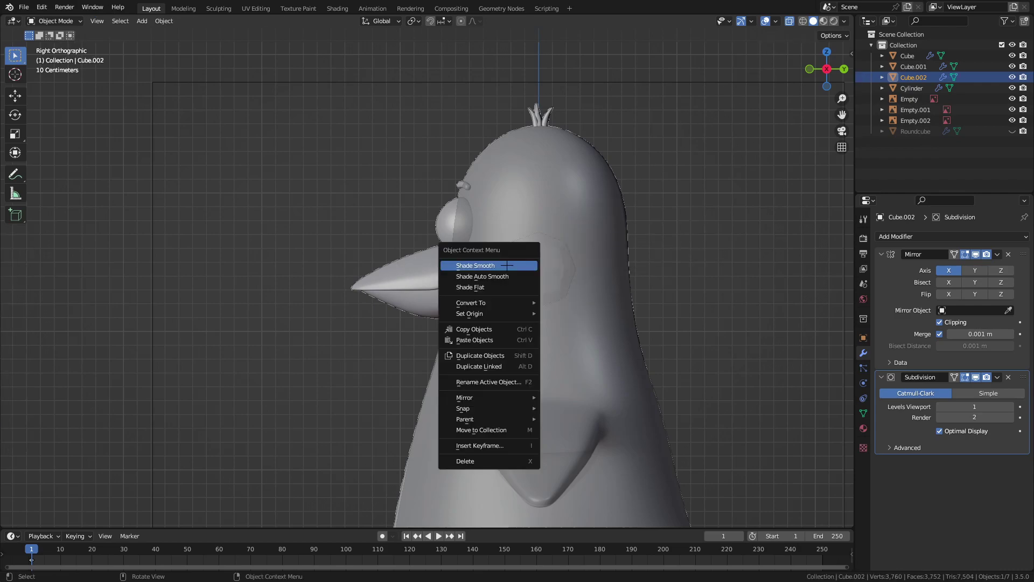
{"action": "left_click", "coordinate": [487, 276]}
{"action": "key", "text": "Tab"}
{"action": "scroll", "coordinate": [765, 227], "scroll_direction": "up", "scroll_amount": 4}
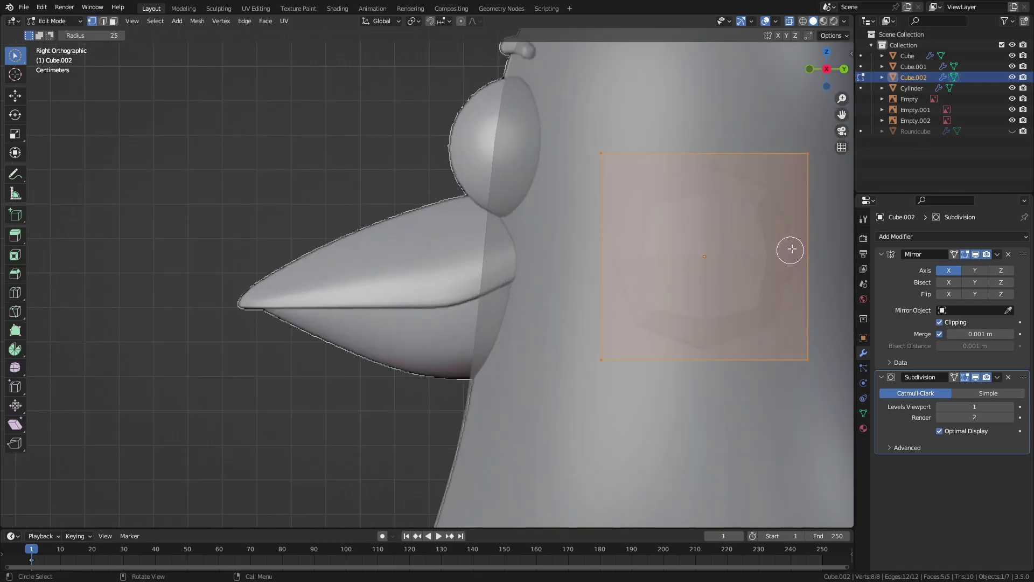
{"action": "key", "text": "g"}
{"action": "key", "text": "y"}
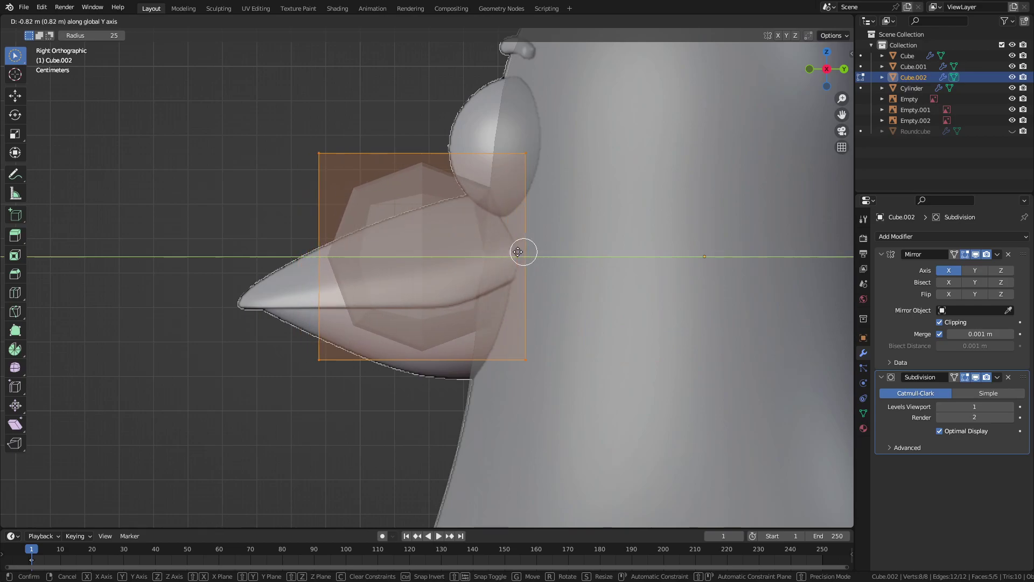
{"action": "left_click", "coordinate": [502, 252]}
Push the front face further forward and reposition the lower back corner vertices
{"action": "key", "text": "g"}
{"action": "key", "text": "y"}
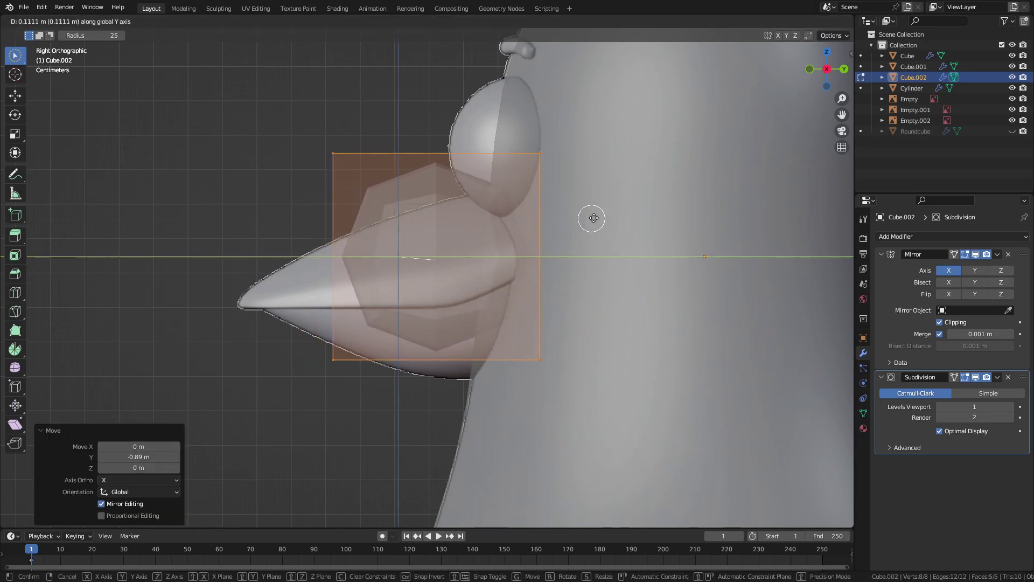
{"action": "left_click", "coordinate": [626, 210]}
{"action": "left_click", "coordinate": [577, 358]}
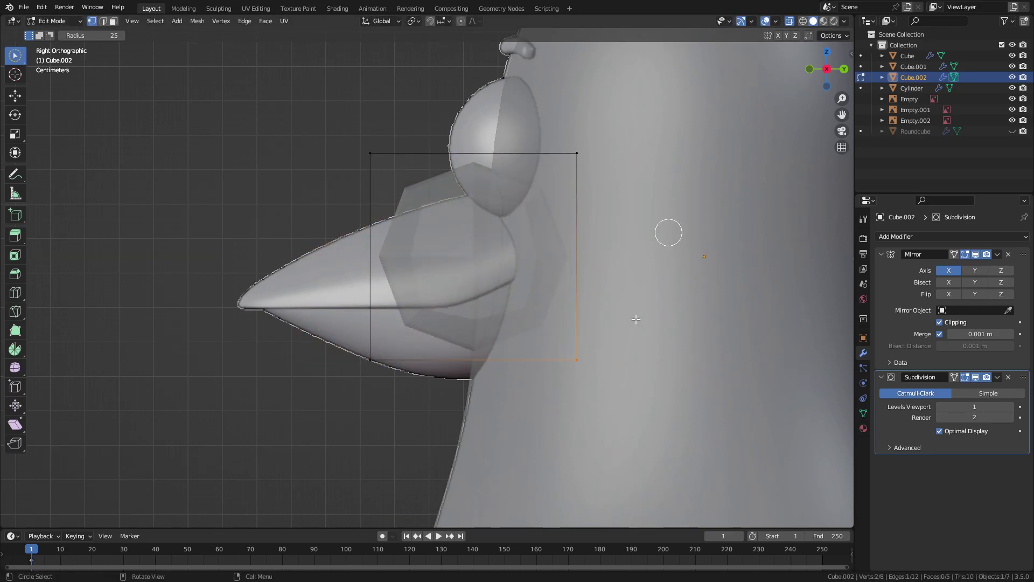
{"action": "key", "text": "g"}
{"action": "left_click", "coordinate": [638, 285]}
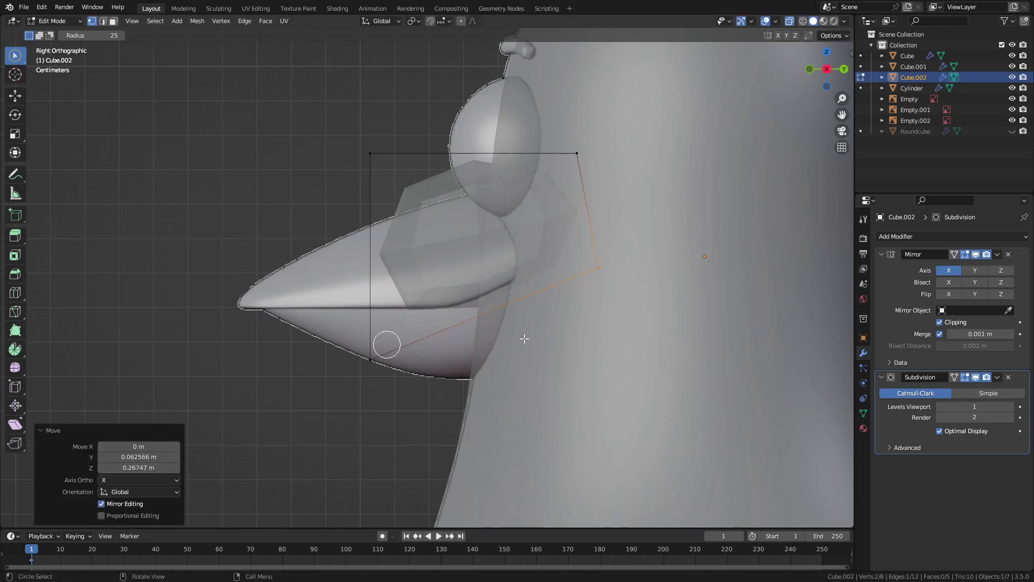
Set viewport subdivision Levels to 2 and pull the lower front vertex into a point
{"action": "left_click", "coordinate": [1013, 406]}
{"action": "left_click", "coordinate": [370, 359]}
{"action": "key", "text": "g"}
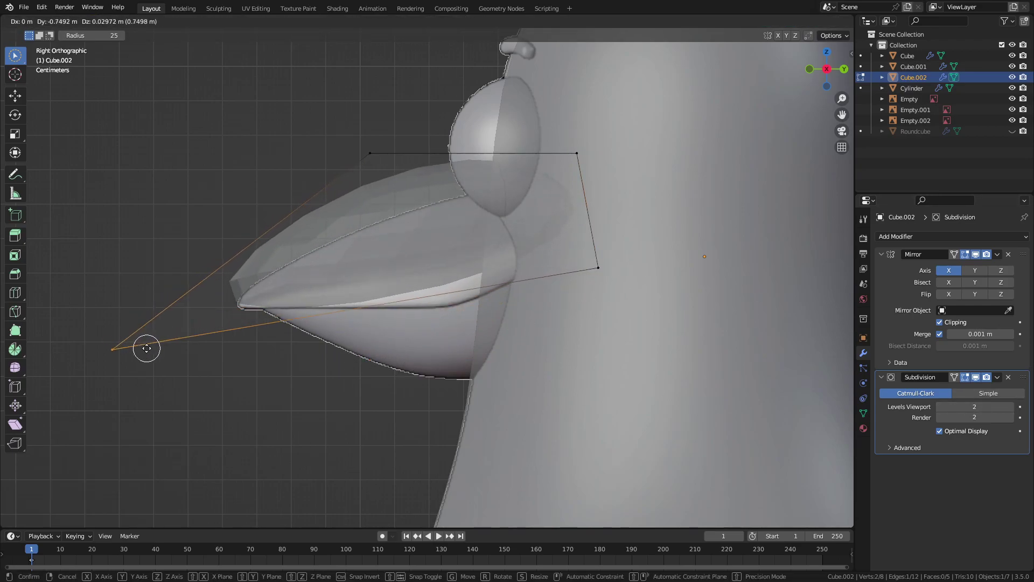
{"action": "left_click", "coordinate": [208, 261]}
{"action": "mouse_move", "coordinate": [208, 260]}
{"action": "middle_mouse_down"}
{"action": "mouse_move", "coordinate": [339, 320]}
{"action": "mouse_move", "coordinate": [793, 110]}
{"action": "middle_mouse_up"}
{"action": "left_click", "coordinate": [842, 70]}
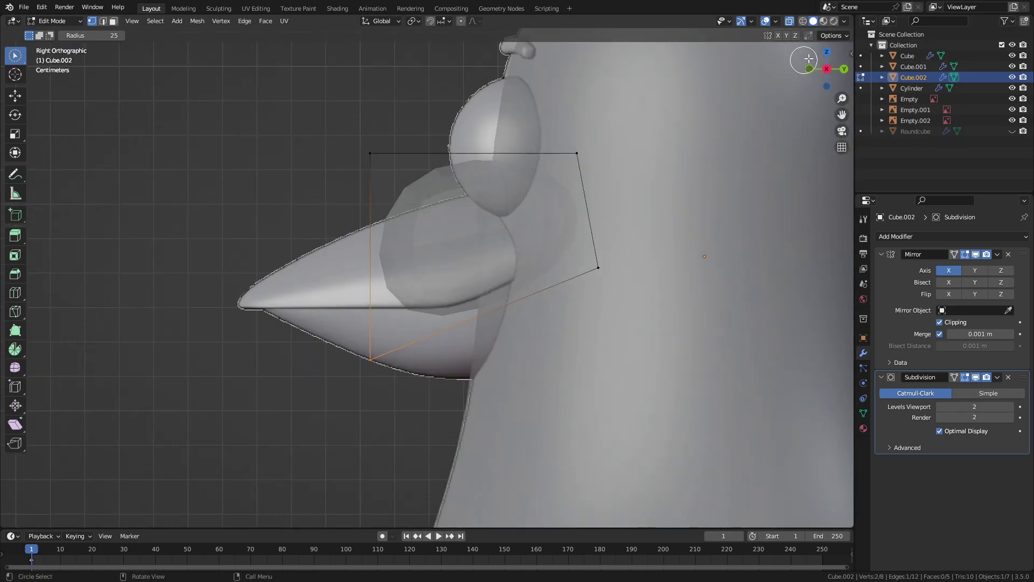
In Top view, extend the beak's front vertices forward along Y and nudge a side vertex
{"action": "left_click", "coordinate": [827, 54]}
{"action": "left_click_drag", "start_coordinate": [490, 323], "coordinate": [395, 268]}
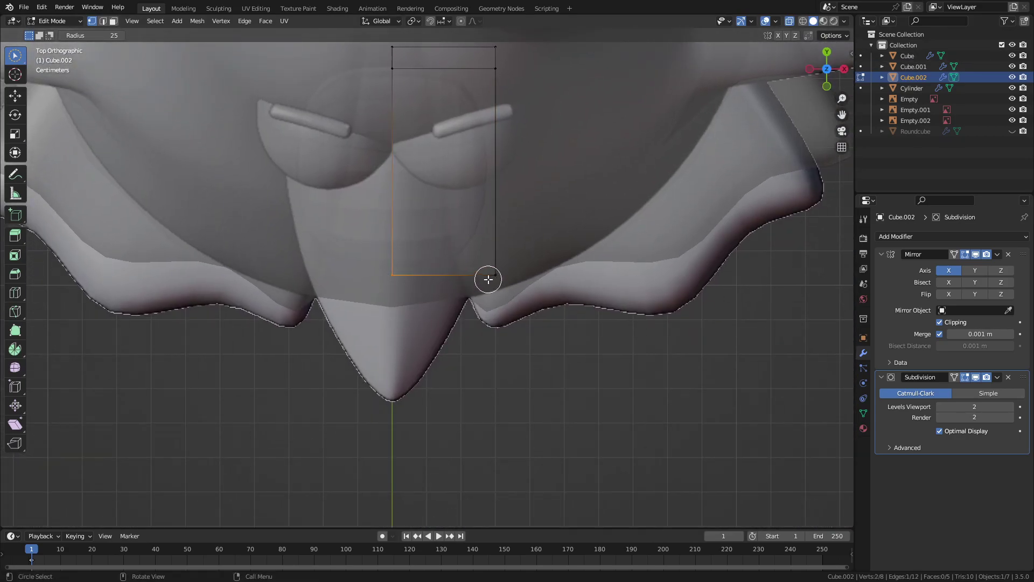
{"action": "key", "text": "g"}
{"action": "key", "text": "y"}
{"action": "left_click", "coordinate": [487, 485]}
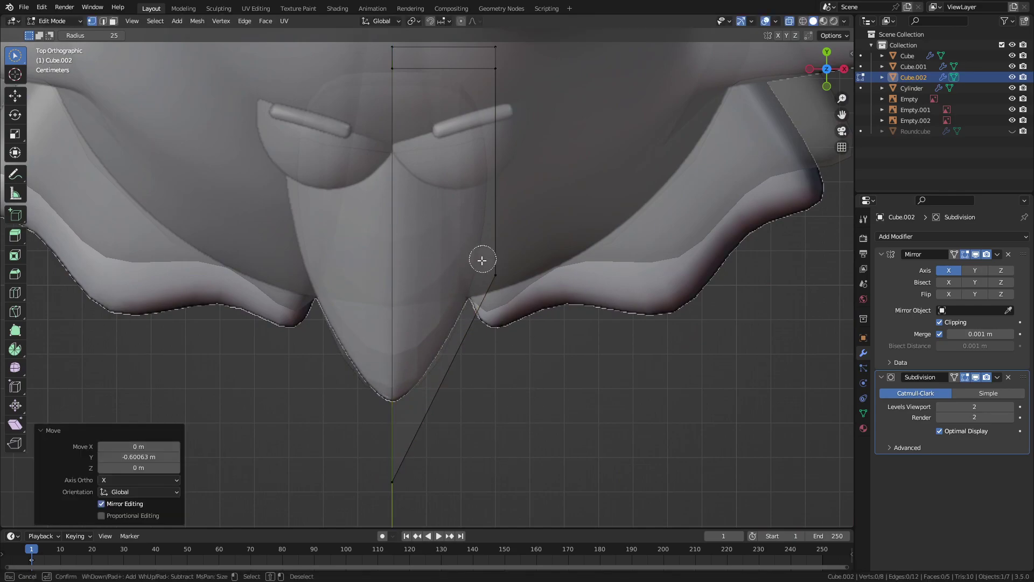
{"action": "left_click", "coordinate": [500, 269]}
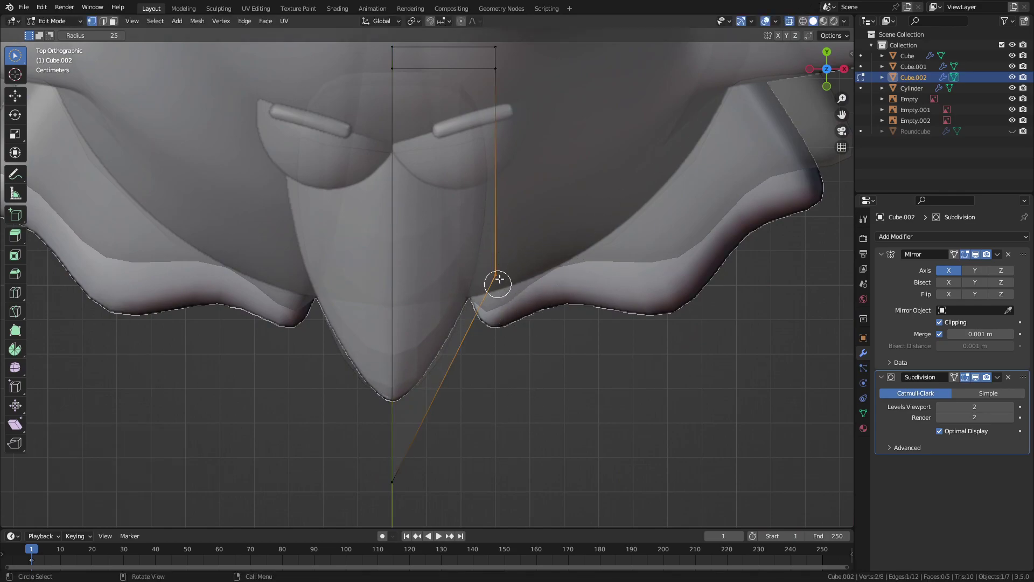
{"action": "key", "text": "g"}
{"action": "left_click", "coordinate": [517, 261]}
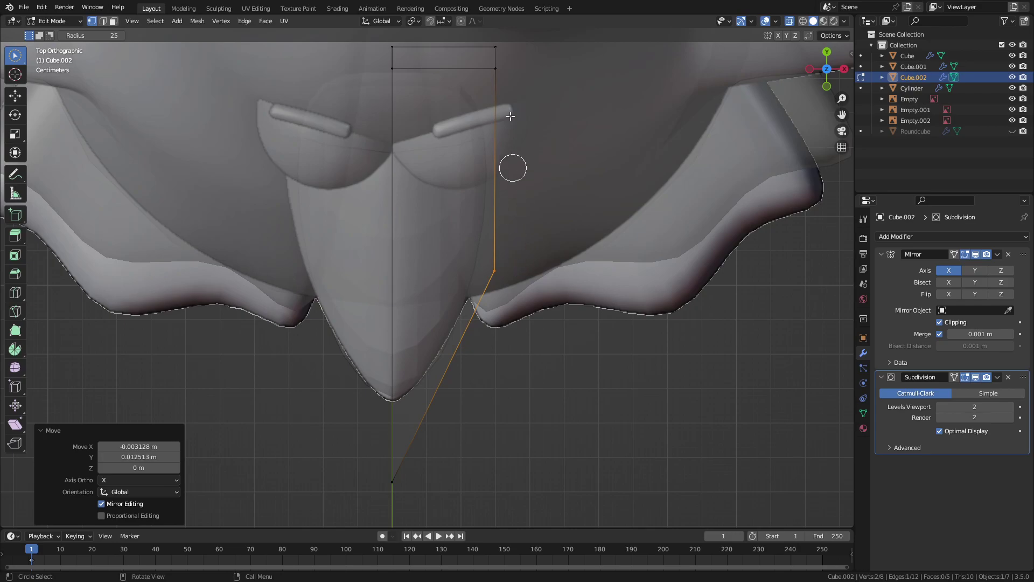
Check the reshaped beak in perspective and return to Object Mode
{"action": "left_click", "coordinate": [843, 67]}
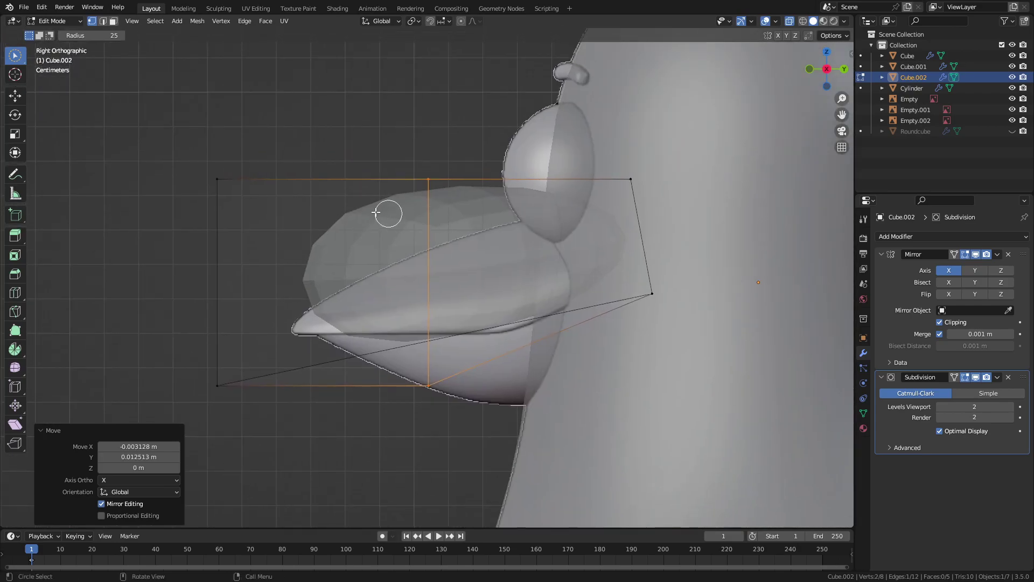
{"action": "middle_click_drag", "start_coordinate": [377, 211], "coordinate": [508, 219]}
{"action": "scroll", "coordinate": [492, 221], "scroll_direction": "down", "scroll_amount": 2}
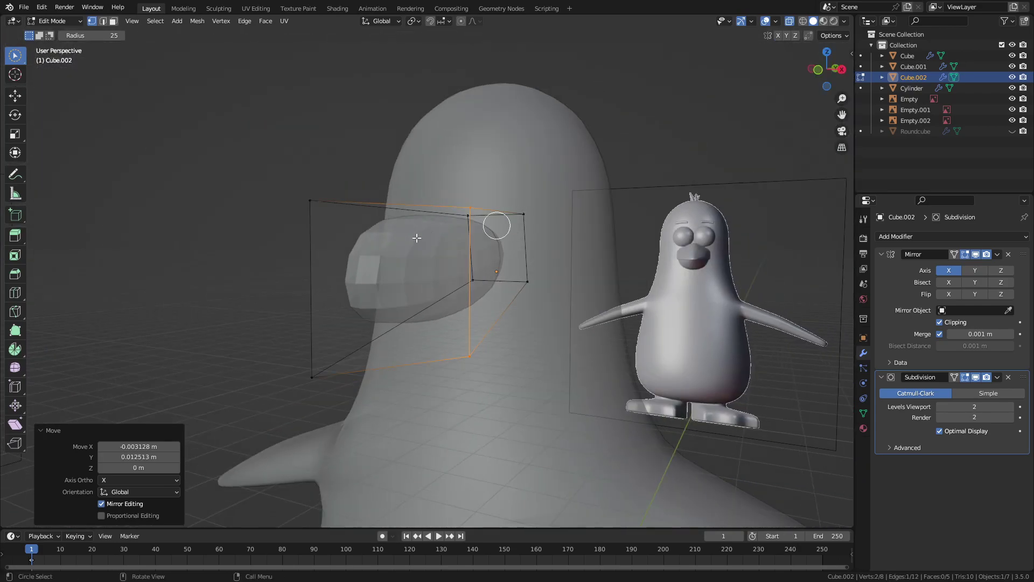
{"action": "key", "text": "Tab"}
Shade the beak smooth, turn off X-ray, and unhide the Roundcube eyes
{"action": "right_click", "coordinate": [512, 270]}
{"action": "left_click", "coordinate": [503, 228]}
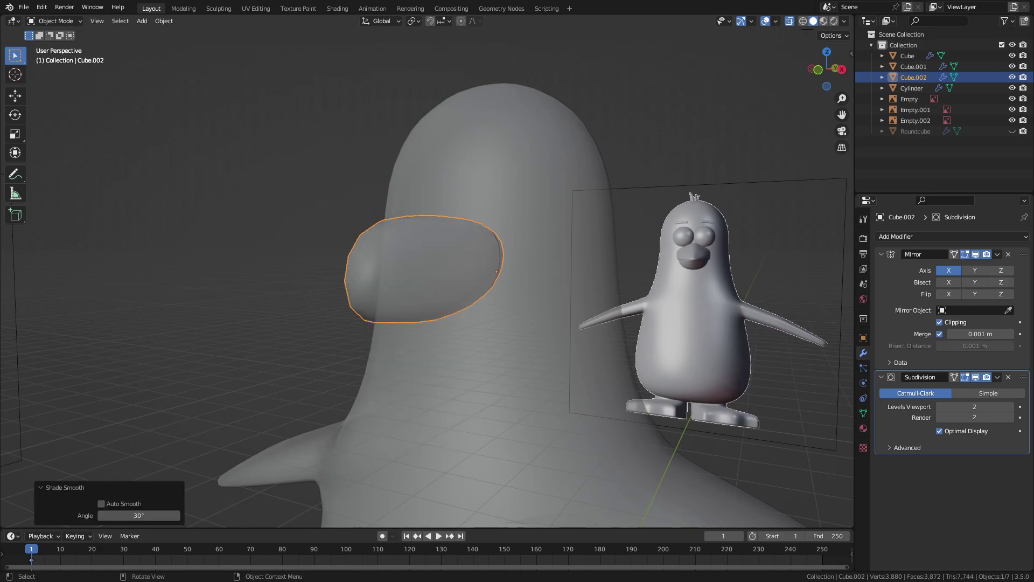
{"action": "left_click", "coordinate": [789, 21]}
{"action": "left_click", "coordinate": [1012, 131]}
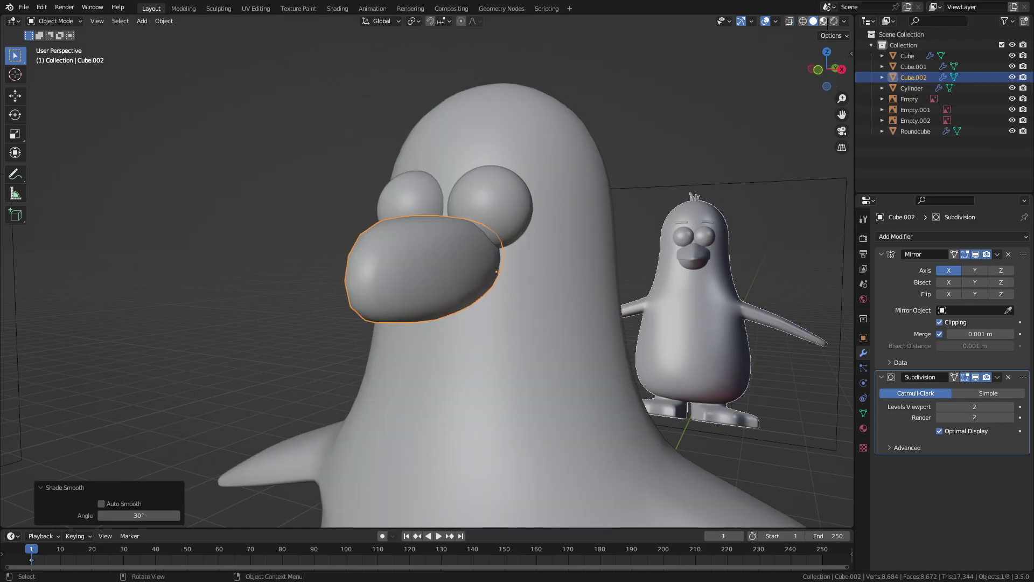
Preview the penguin's materials, then switch to Solid shading and hide the Roundcube eyes
{"action": "left_click", "coordinate": [824, 21]}
{"action": "middle_click_drag", "start_coordinate": [463, 186], "coordinate": [589, 185]}
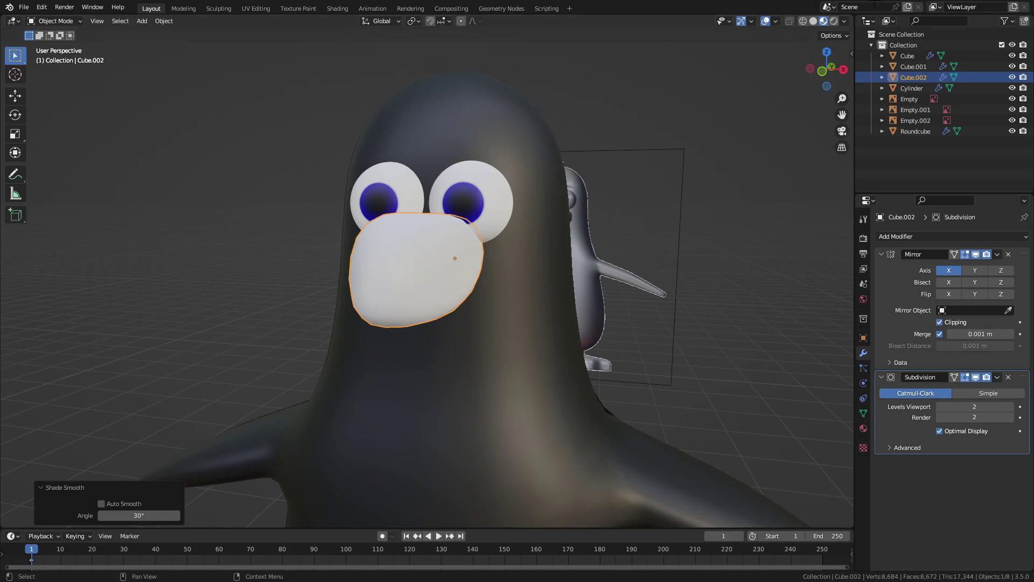
{"action": "left_click", "coordinate": [813, 21]}
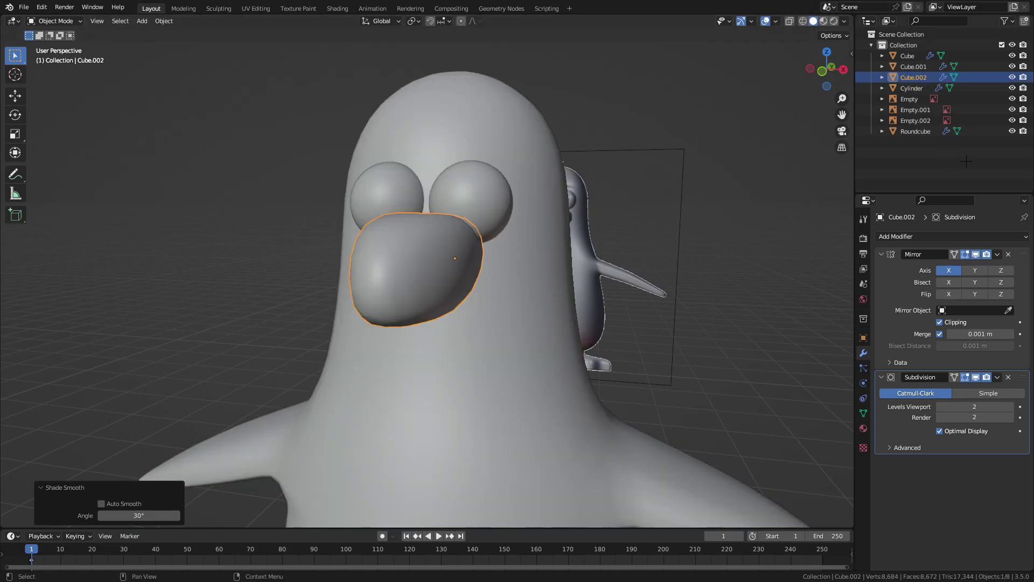
{"action": "left_click", "coordinate": [1012, 131]}
Enter Edit Mode in Right Orthographic X-ray view and select the beak's back and top front corners
{"action": "key", "text": "Tab"}
{"action": "key", "text": "c"}
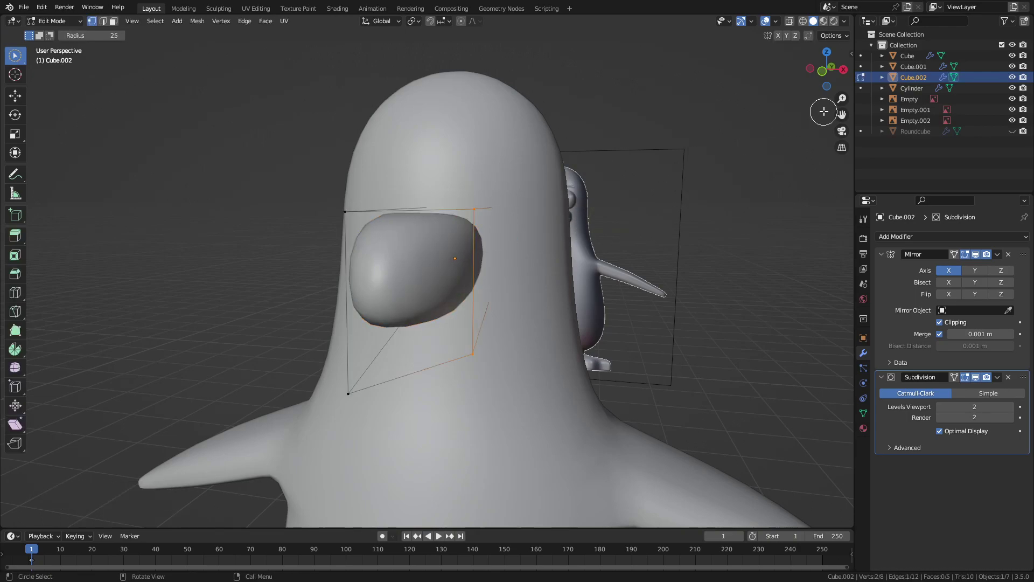
{"action": "left_click", "coordinate": [843, 69]}
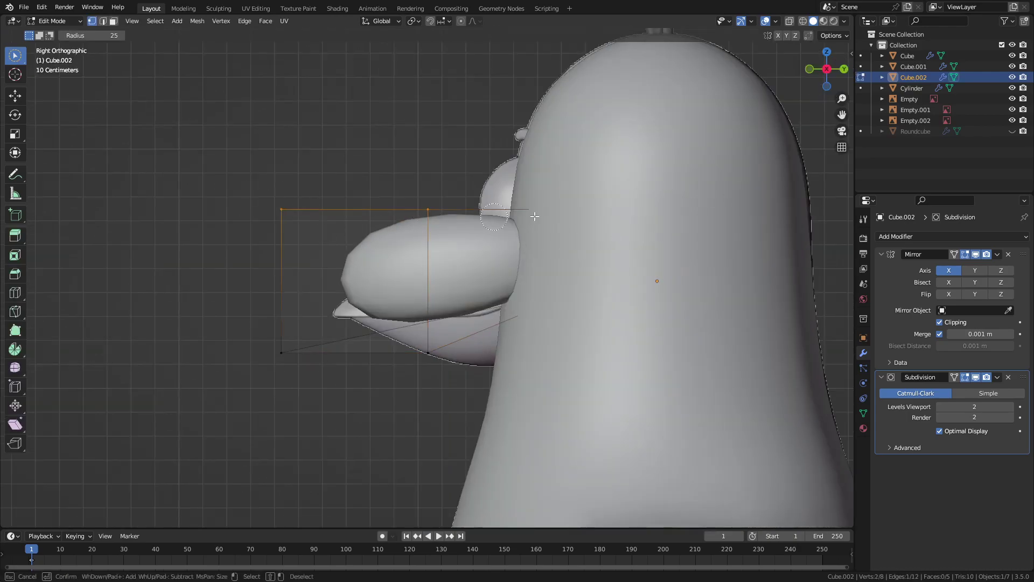
{"action": "left_click", "coordinate": [789, 21]}
{"action": "left_click_drag", "start_coordinate": [582, 204], "coordinate": [544, 212]}
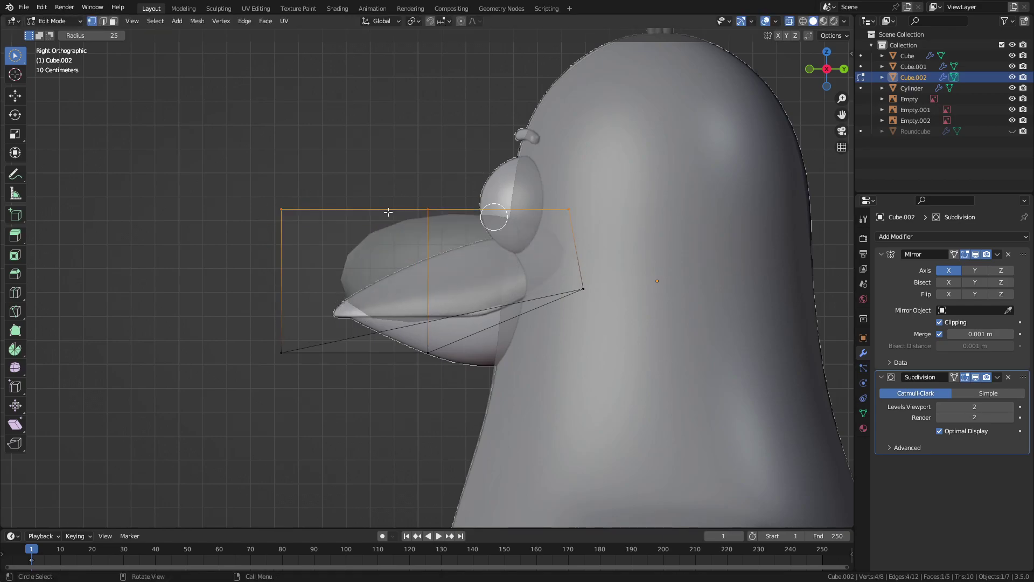
{"action": "left_click", "coordinate": [282, 212]}
{"action": "key", "text": "r"}
{"action": "key", "text": "Escape"}
{"action": "key", "text": "Escape"}
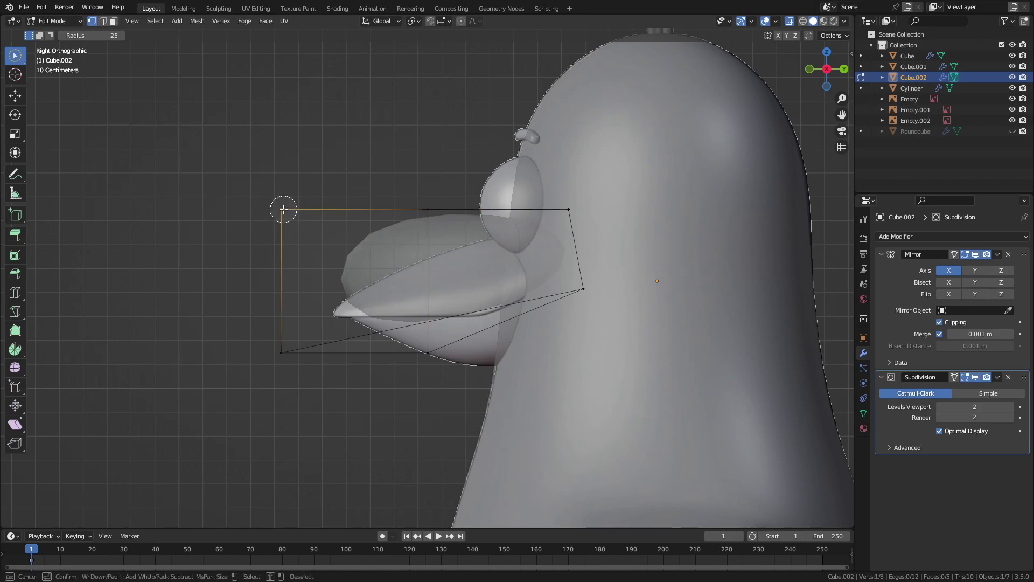
Pull the beak's top front corner down and forward, and its lower front corner upward
{"action": "key", "text": "g"}
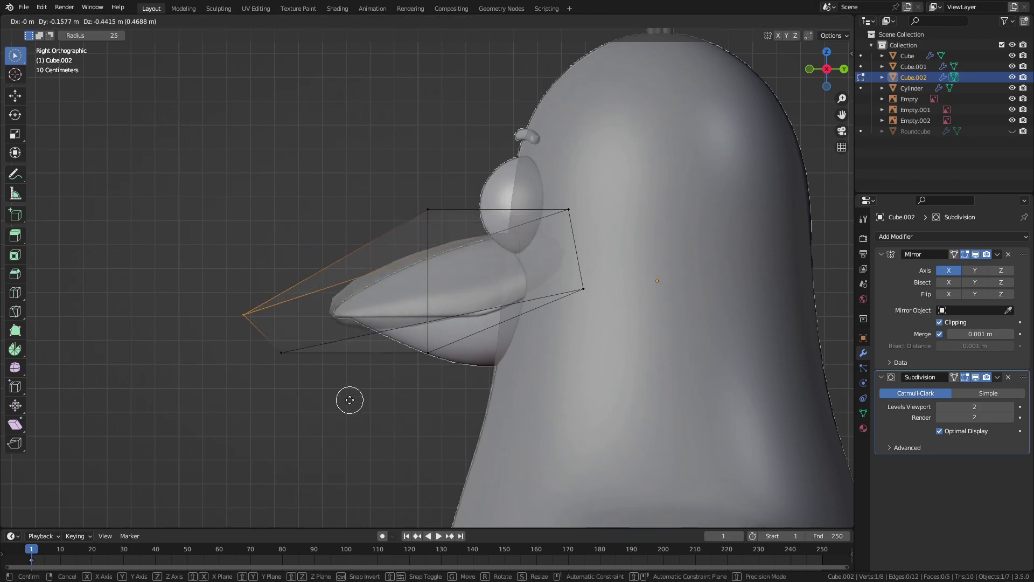
{"action": "left_click", "coordinate": [372, 406]}
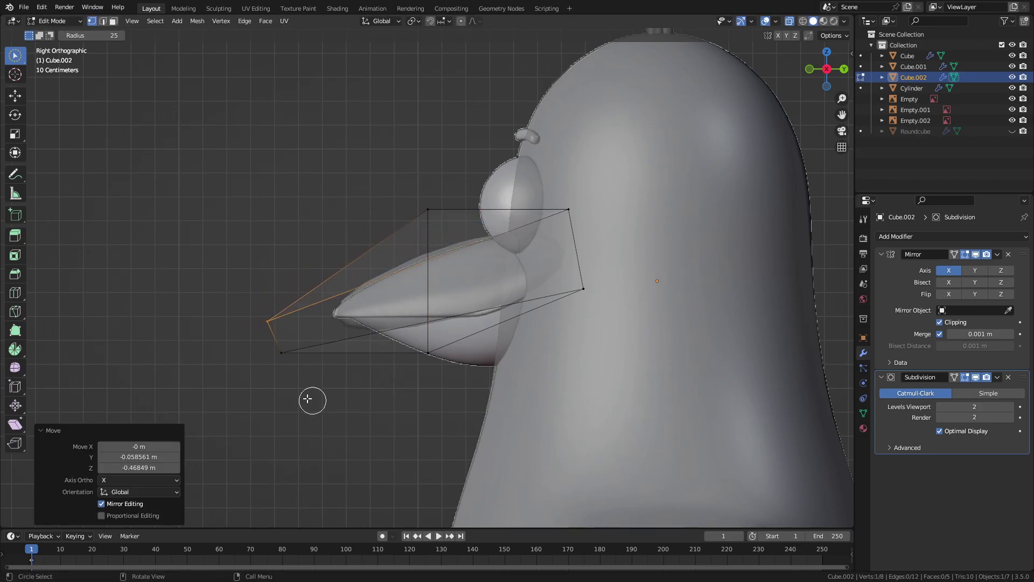
{"action": "scroll", "coordinate": [310, 400], "scroll_direction": "up", "scroll_amount": 3}
{"action": "scroll", "coordinate": [314, 381], "scroll_direction": "down", "scroll_amount": 1}
{"action": "left_click", "coordinate": [255, 349]}
{"action": "key", "text": "g"}
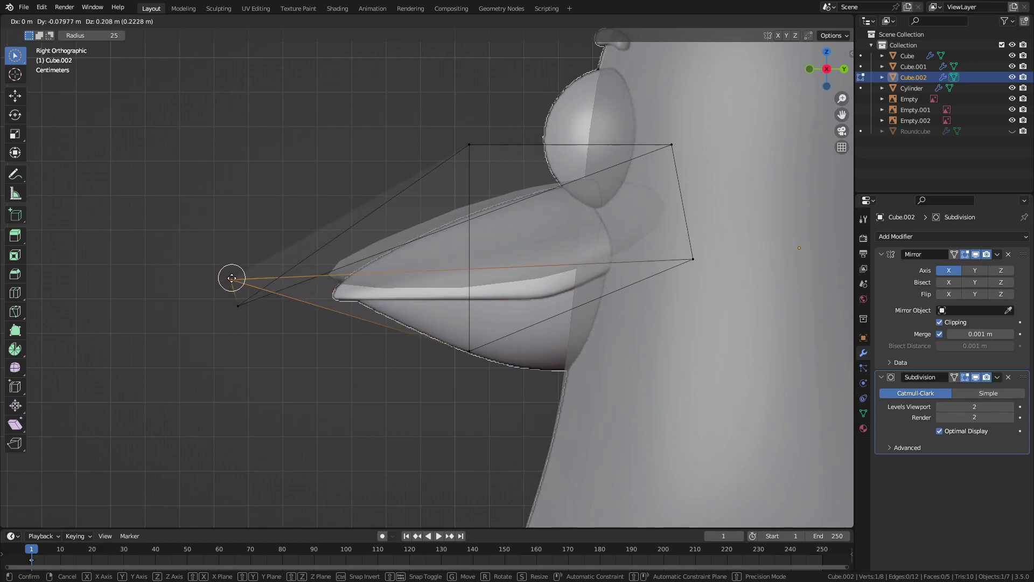
{"action": "left_click", "coordinate": [231, 277]}
Move the beak's two tip points in side view, cancelling a trial rotation
{"action": "mouse_move", "coordinate": [230, 277]}
{"action": "middle_mouse_down"}
{"action": "mouse_move", "coordinate": [374, 307]}
{"action": "mouse_move", "coordinate": [237, 307]}
{"action": "middle_mouse_up"}
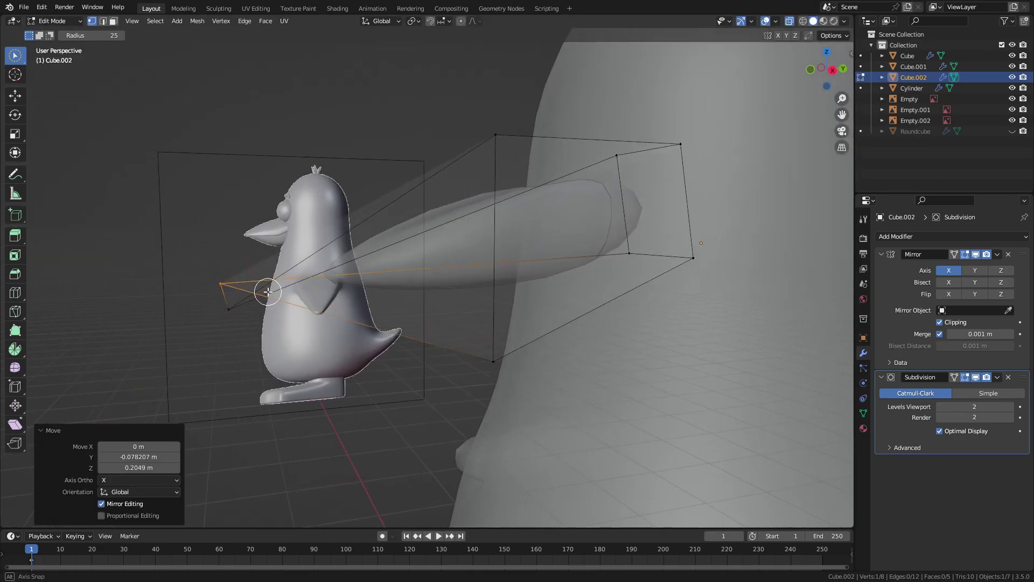
{"action": "left_click", "coordinate": [228, 309], "text": "shift"}
{"action": "key", "text": "KP_3"}
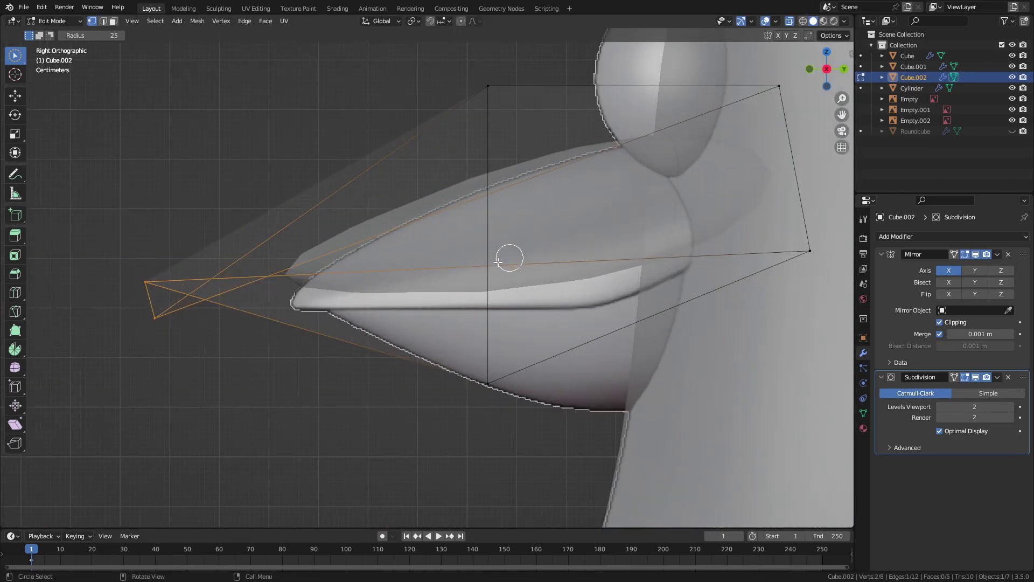
{"action": "scroll", "coordinate": [484, 280], "scroll_direction": "up", "scroll_amount": 5}
{"action": "key", "text": "g"}
{"action": "left_click", "coordinate": [481, 322]}
{"action": "key", "text": "r"}
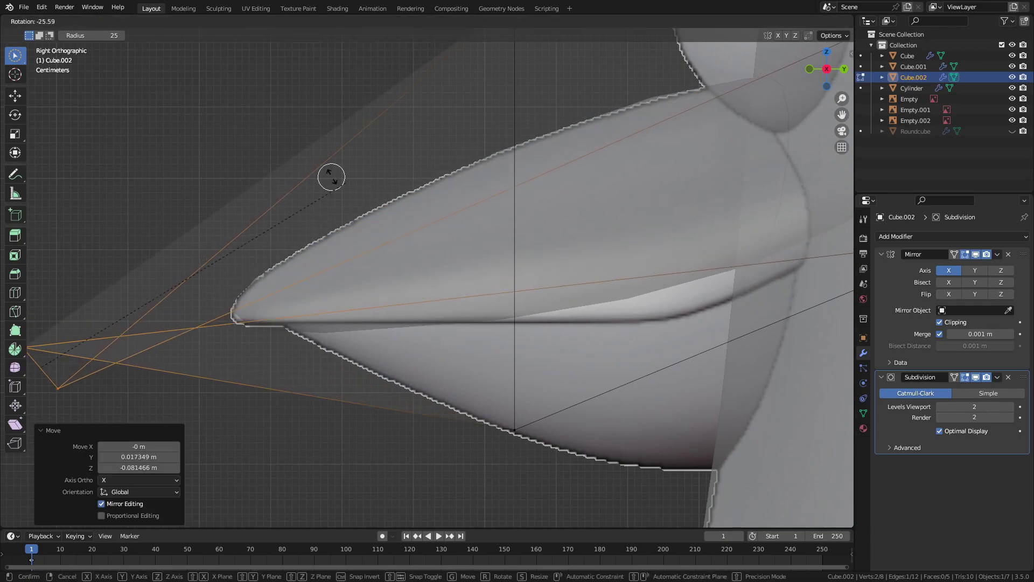
{"action": "key", "text": "Escape"}
Select the beak's back right corner and bottom points, trying and cancelling moves on each
{"action": "middle_click_drag", "start_coordinate": [571, 341], "coordinate": [424, 252], "text": "shift"}
{"action": "scroll", "coordinate": [424, 252], "scroll_direction": "down", "scroll_amount": 5}
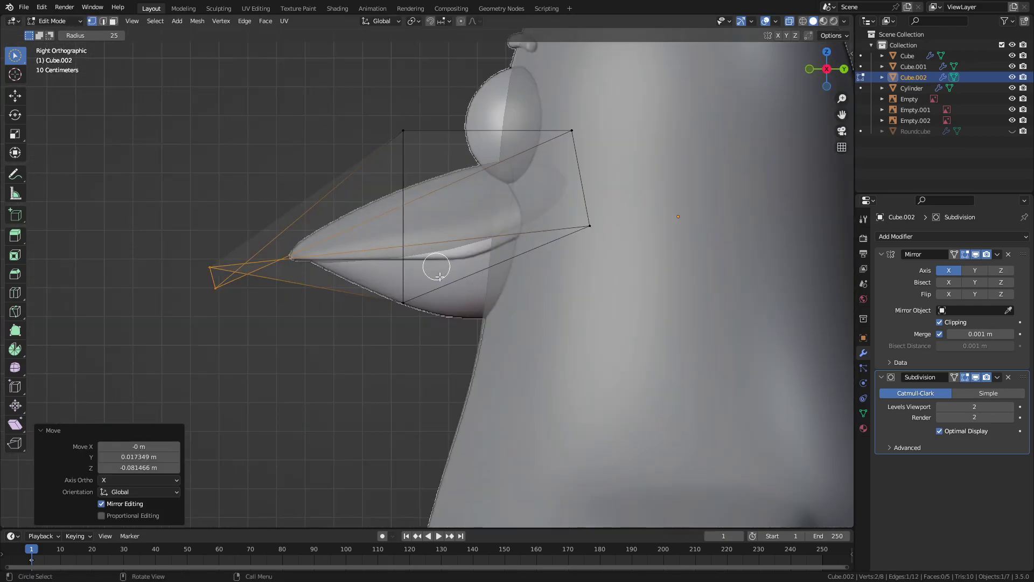
{"action": "scroll", "coordinate": [406, 312], "scroll_direction": "up", "scroll_amount": 3}
{"action": "left_click", "coordinate": [648, 245]}
{"action": "key", "text": "g"}
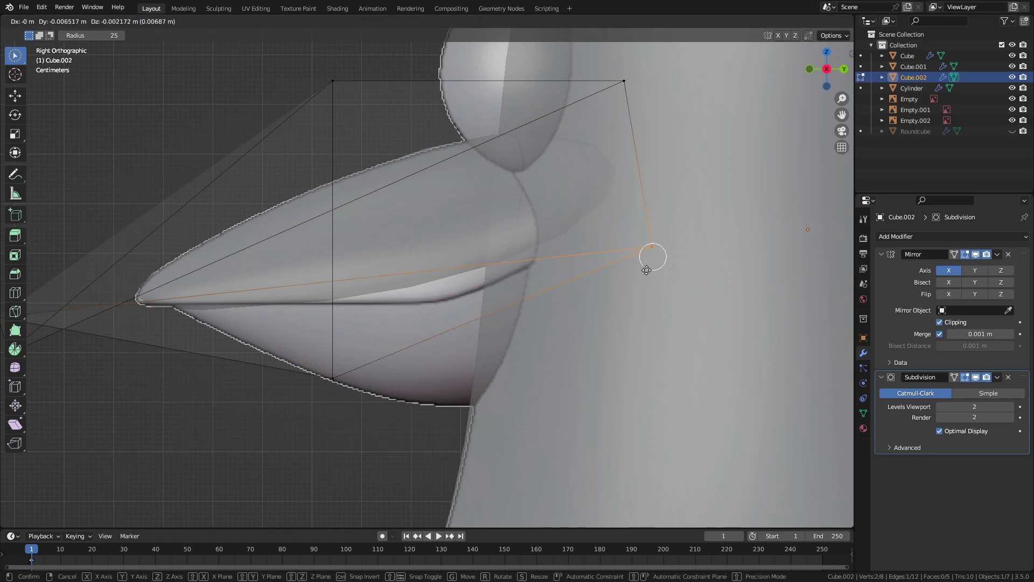
{"action": "key", "text": "Escape"}
{"action": "left_click", "coordinate": [340, 365]}
{"action": "key", "text": "g"}
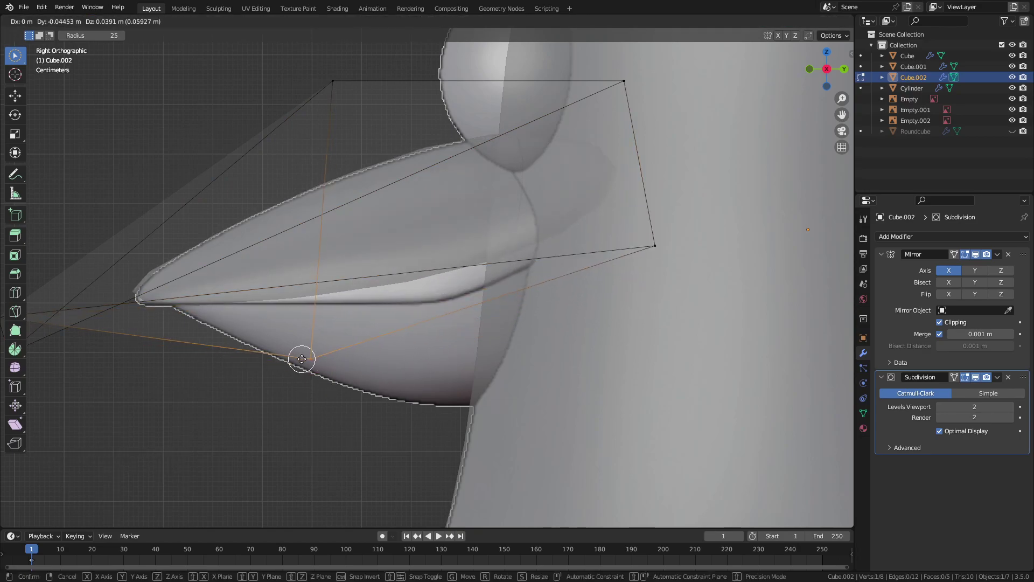
{"action": "key", "text": "Escape"}
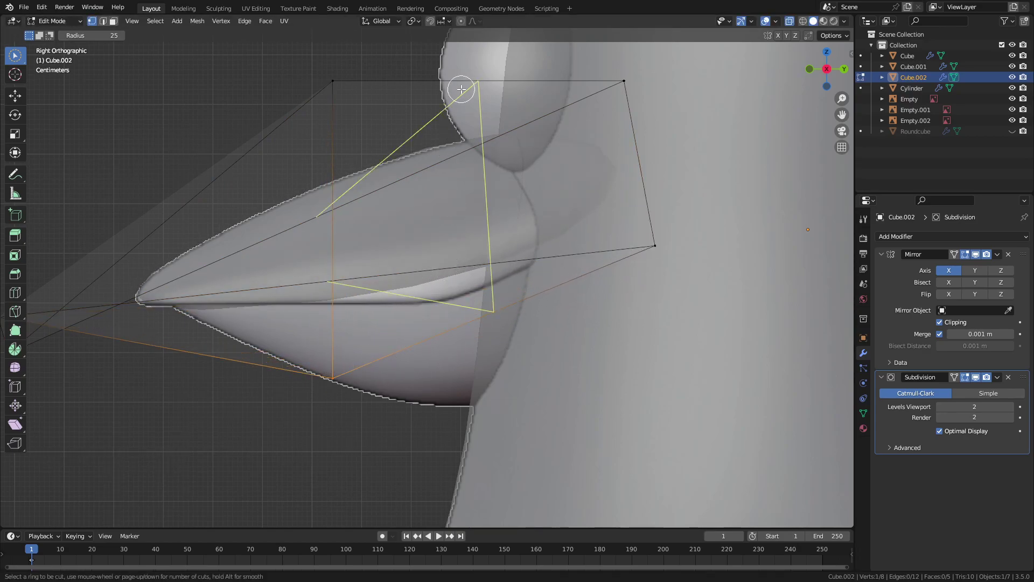
Pull a point on the new beak edge loop downward
{"action": "left_click", "coordinate": [461, 89]}
{"action": "left_click", "coordinate": [462, 92]}
{"action": "key", "text": "g"}
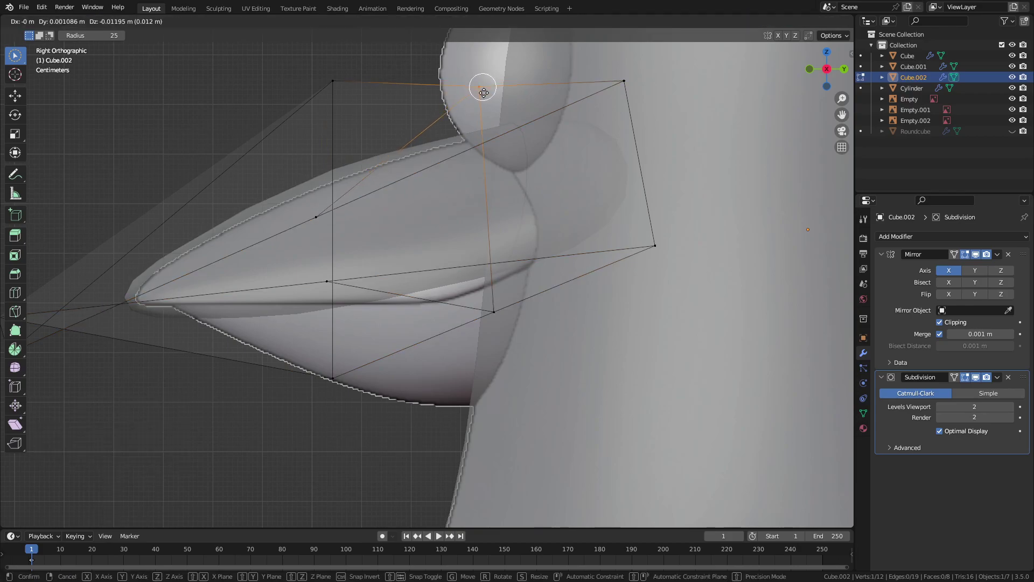
{"action": "scroll", "coordinate": [474, 205], "scroll_direction": "down", "scroll_amount": 3}
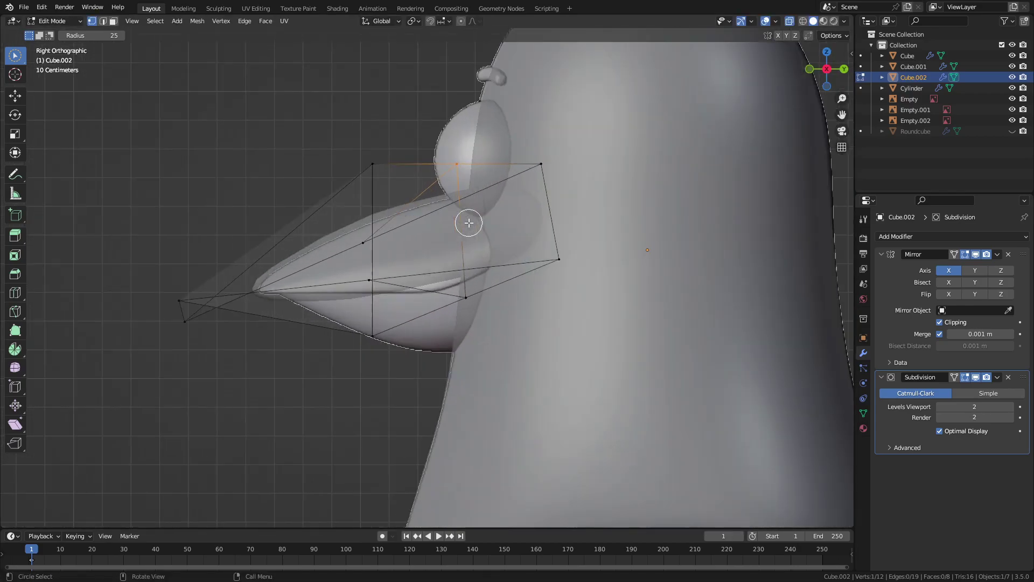
{"action": "scroll", "coordinate": [469, 221], "scroll_direction": "up", "scroll_amount": 2}
{"action": "left_click", "coordinate": [483, 238]}
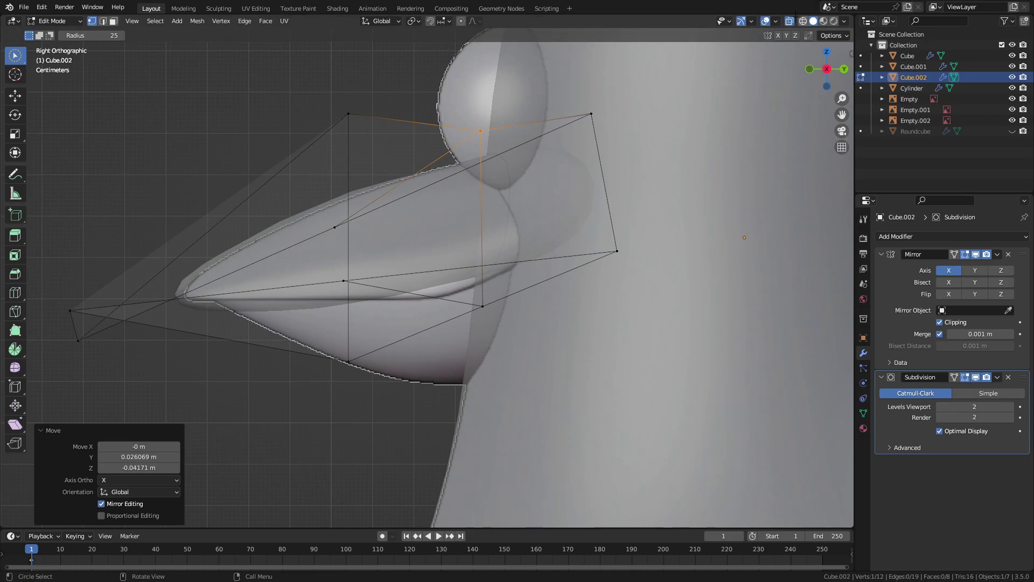
Turn X-ray off, undo two changes, and view the face straight from the front
{"action": "key", "text": "alt+z"}
{"action": "middle_click_drag", "start_coordinate": [345, 125], "coordinate": [544, 232]}
{"action": "key", "text": "ctrl+z"}
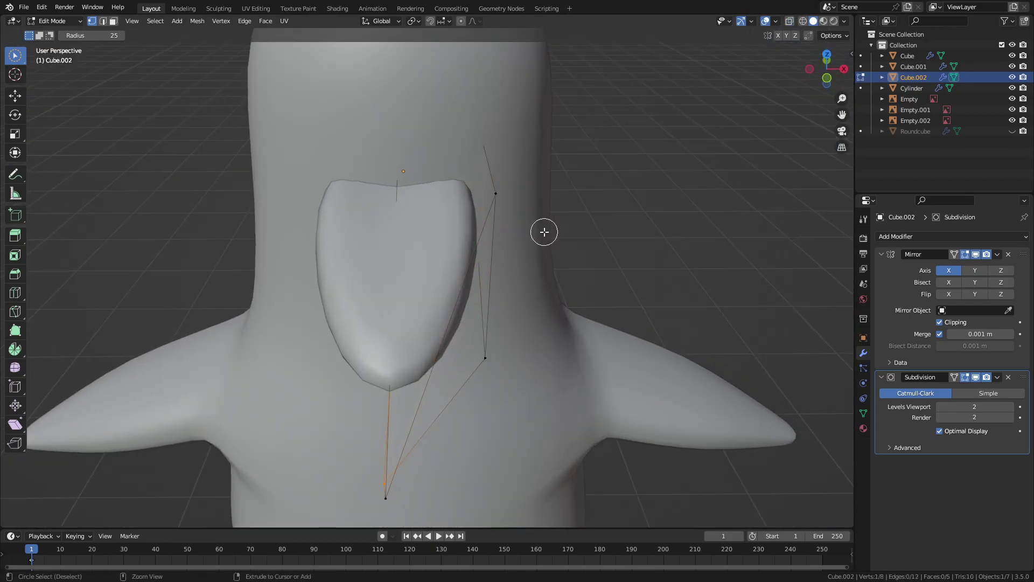
{"action": "key", "text": "ctrl+z"}
{"action": "middle_click_drag", "start_coordinate": [572, 233], "coordinate": [580, 169]}
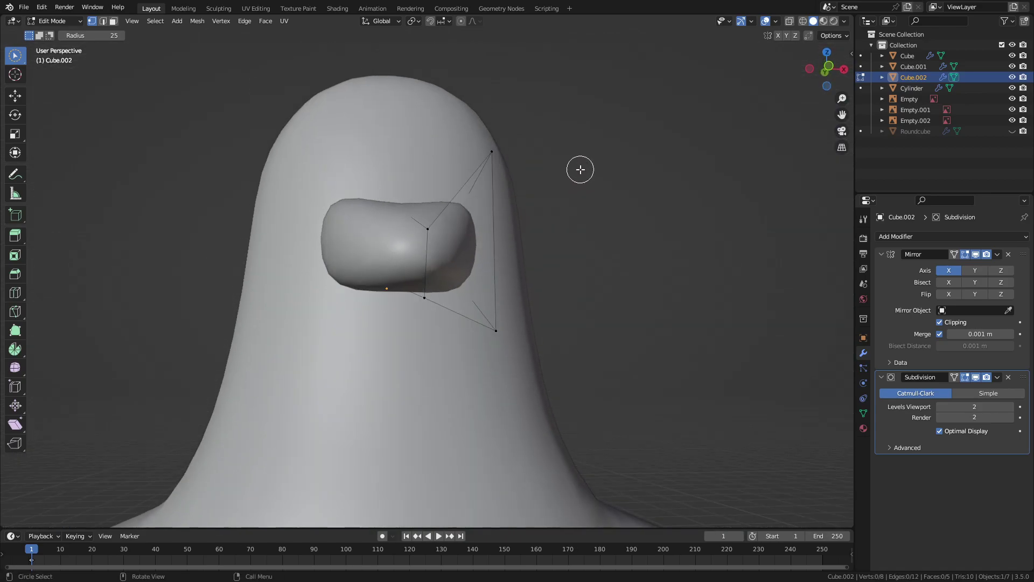
{"action": "middle_click_drag", "start_coordinate": [677, 155], "coordinate": [726, 72]}
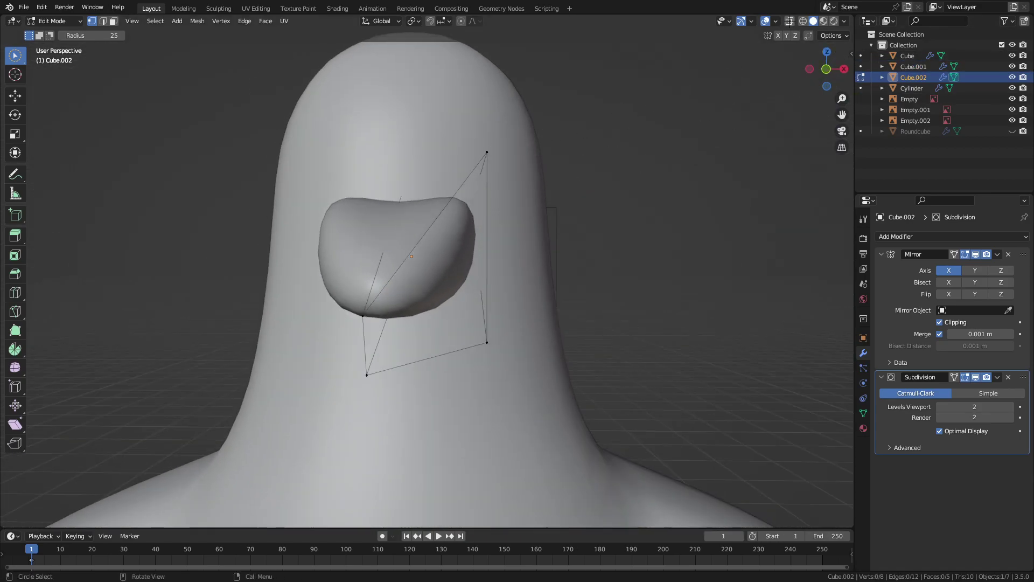
{"action": "left_click", "coordinate": [826, 69]}
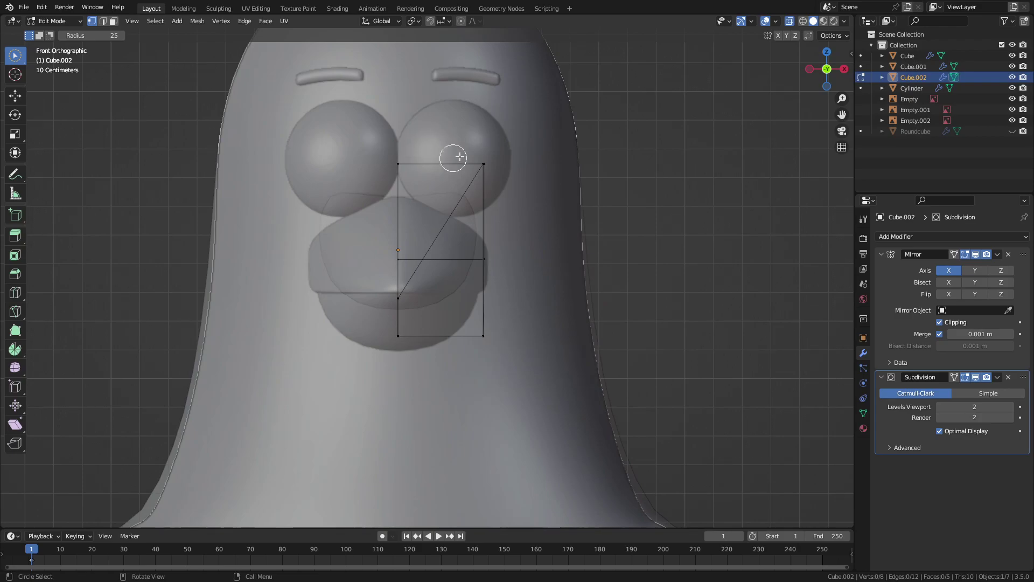
Reposition the beak's corner, top and right-side cage points in front view
{"action": "left_click", "coordinate": [479, 161]}
{"action": "key", "text": "g"}
{"action": "left_click", "coordinate": [522, 237]}
{"action": "key", "text": "g"}
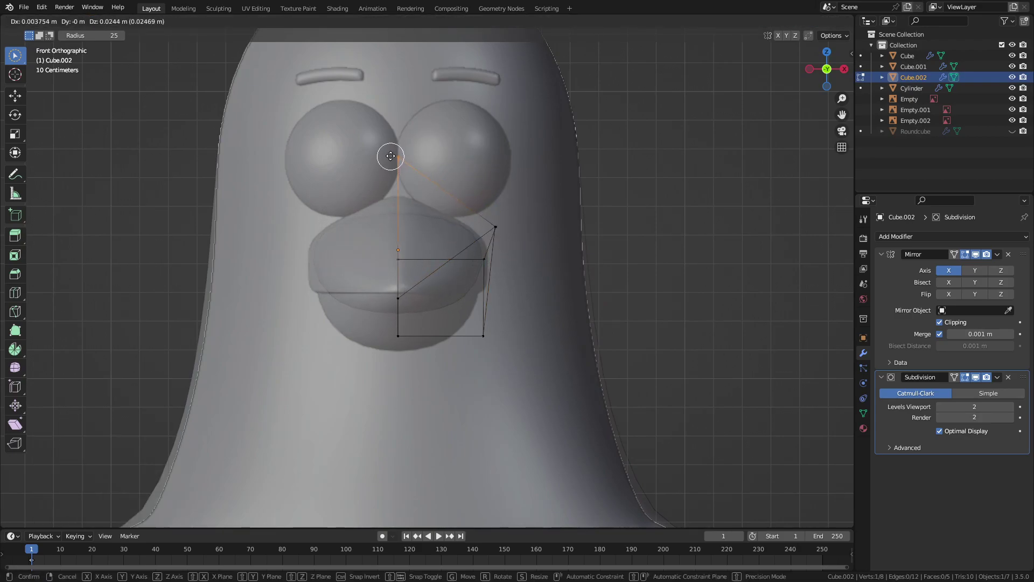
{"action": "left_click", "coordinate": [396, 121]}
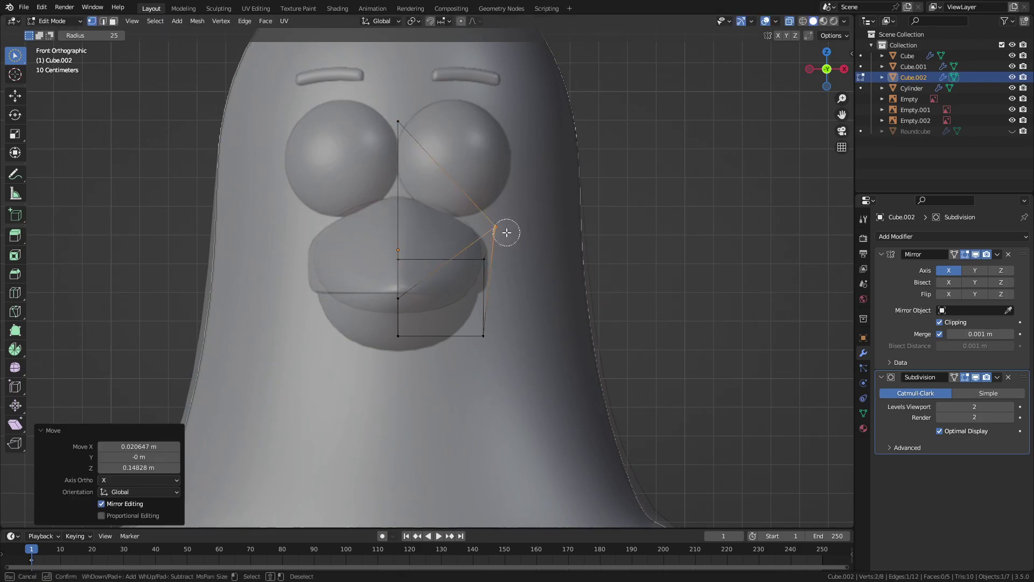
{"action": "left_click", "coordinate": [496, 226]}
{"action": "key", "text": "g"}
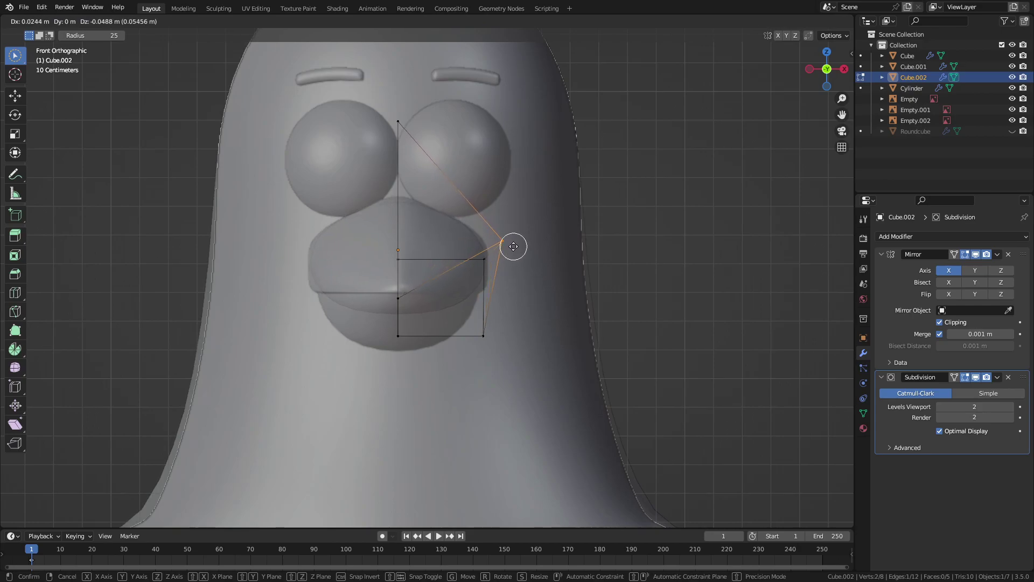
{"action": "left_click", "coordinate": [515, 247]}
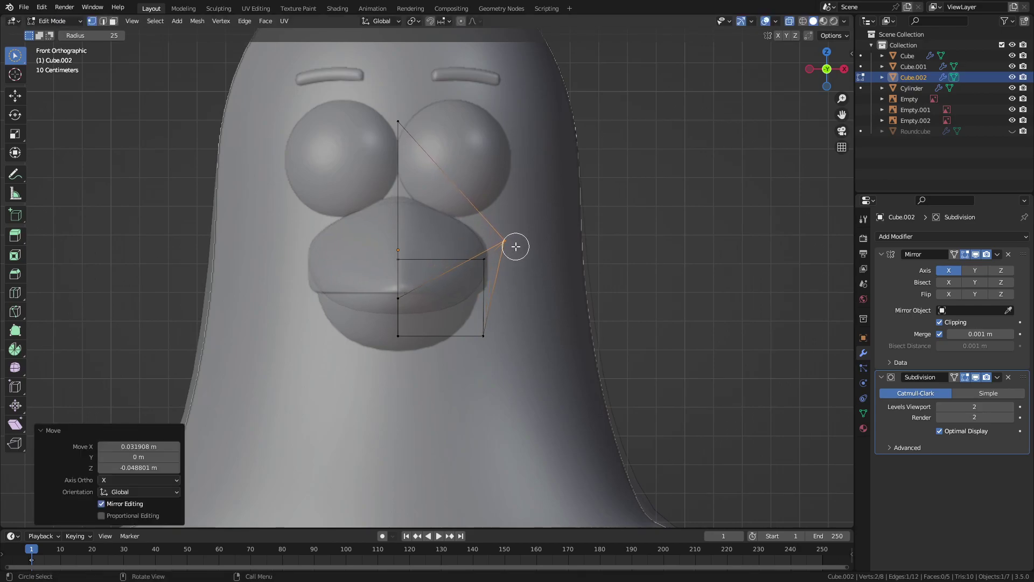
{"action": "left_click", "coordinate": [400, 122]}
{"action": "key", "text": "g"}
{"action": "left_click", "coordinate": [408, 119]}
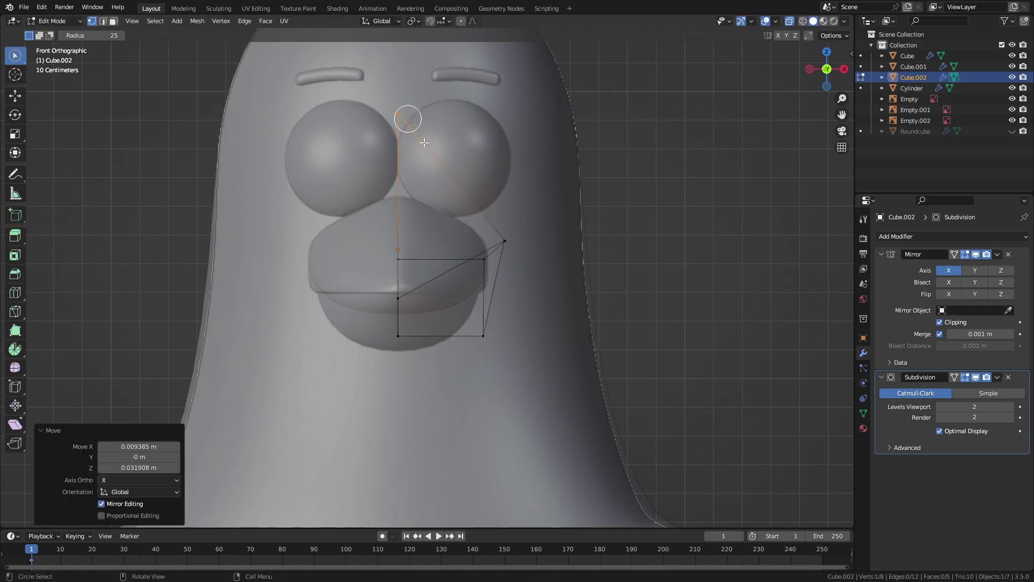
{"action": "left_click", "coordinate": [507, 234], "text": "shift"}
In right view, pull the two front tip points forward to lengthen the beak
{"action": "middle_click_drag", "start_coordinate": [521, 272], "coordinate": [630, 227]}
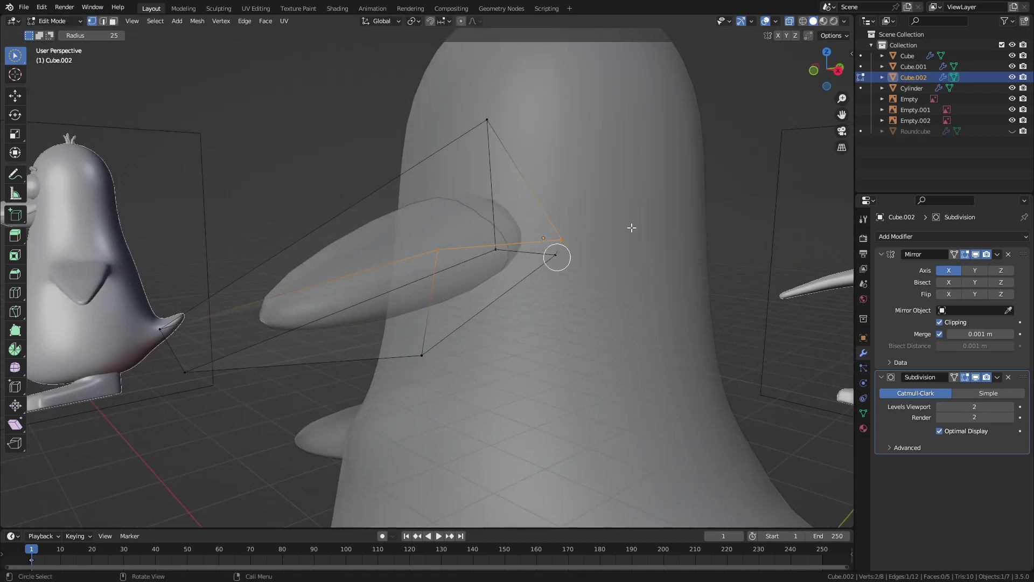
{"action": "left_click", "coordinate": [839, 68]}
{"action": "scroll", "coordinate": [206, 297], "scroll_direction": "up", "scroll_amount": 2}
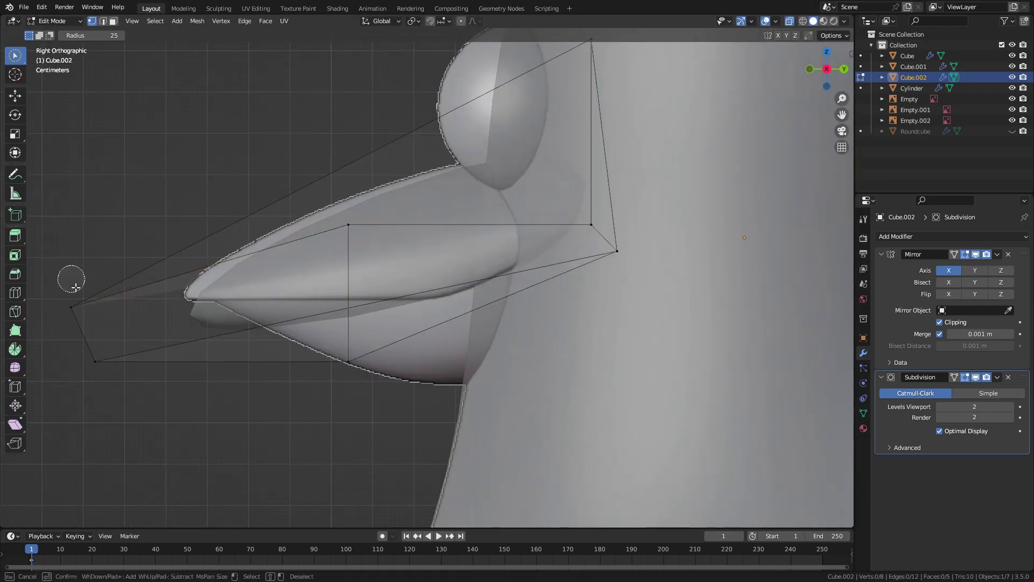
{"action": "left_click_drag", "start_coordinate": [71, 280], "coordinate": [103, 364]}
{"action": "key", "text": "g"}
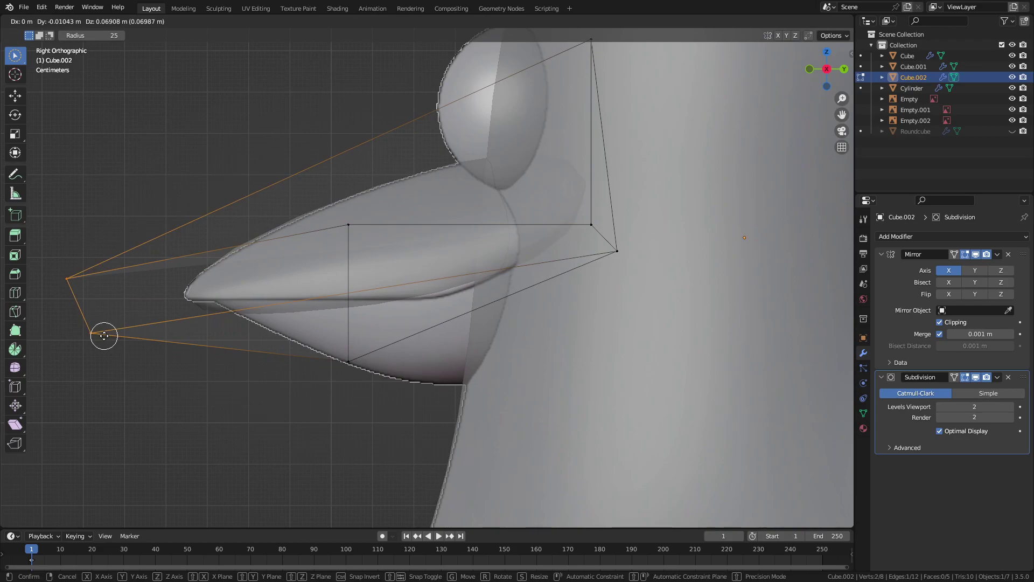
{"action": "left_click", "coordinate": [104, 335]}
{"action": "mouse_move", "coordinate": [104, 336]}
{"action": "middle_mouse_down"}
{"action": "mouse_move", "coordinate": [261, 397]}
{"action": "mouse_move", "coordinate": [357, 351]}
{"action": "mouse_move", "coordinate": [236, 341]}
{"action": "middle_mouse_up"}
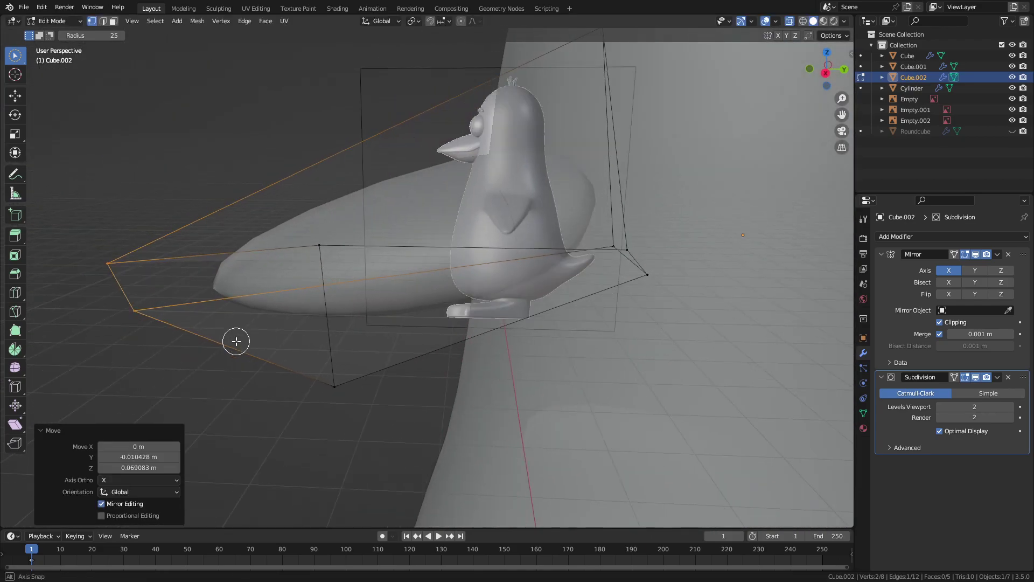
Briefly show then hide the eyes, and return to a side view with X-ray off
{"action": "left_click", "coordinate": [1012, 131]}
{"action": "middle_click_drag", "start_coordinate": [722, 151], "coordinate": [840, 151]}
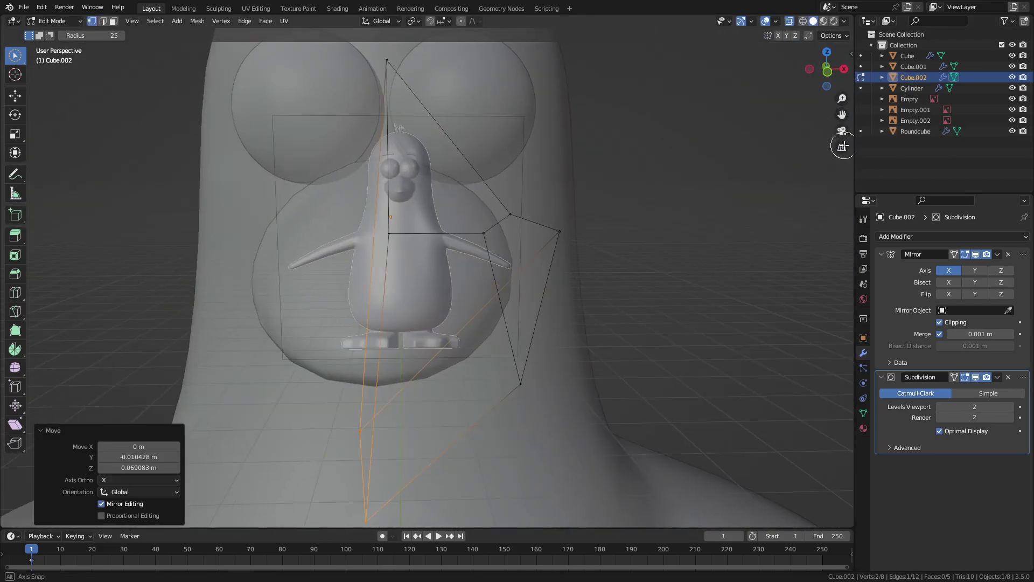
{"action": "left_click", "coordinate": [1012, 131]}
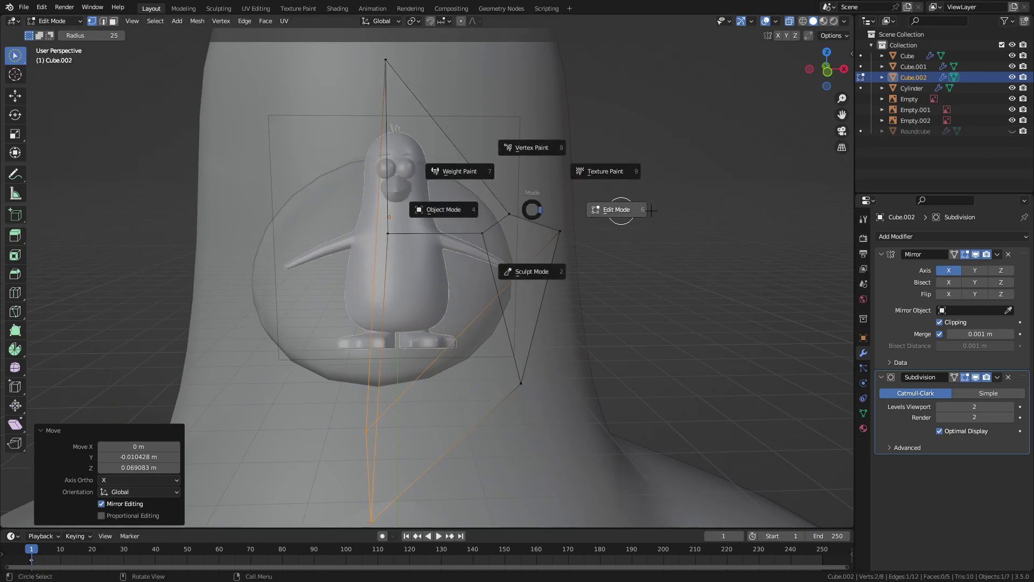
{"action": "left_click", "coordinate": [844, 68]}
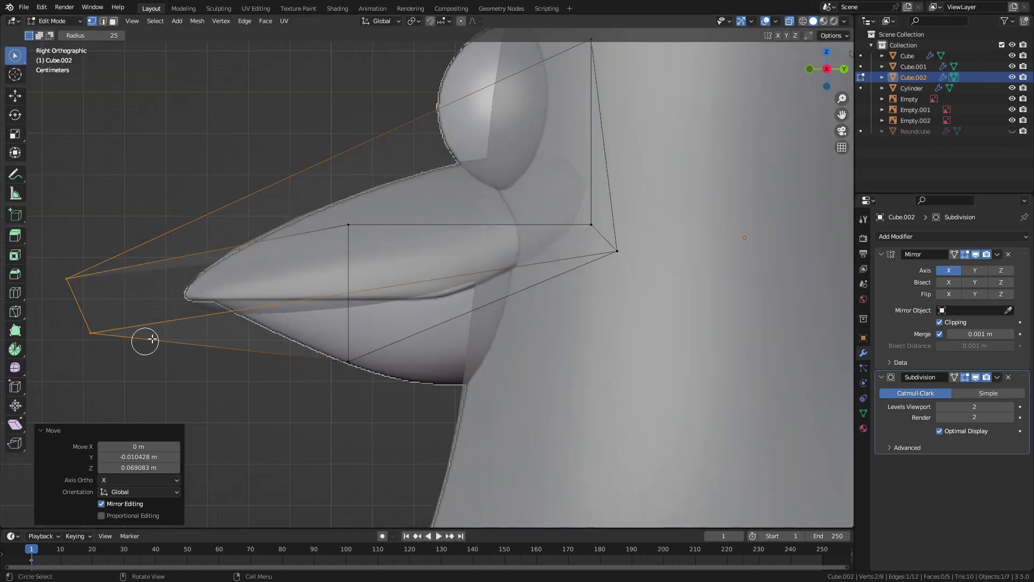
{"action": "left_click", "coordinate": [789, 21]}
Adjust the front and top beak vertices, then loop-cut a new edge loop across the beak
{"action": "left_click", "coordinate": [66, 278]}
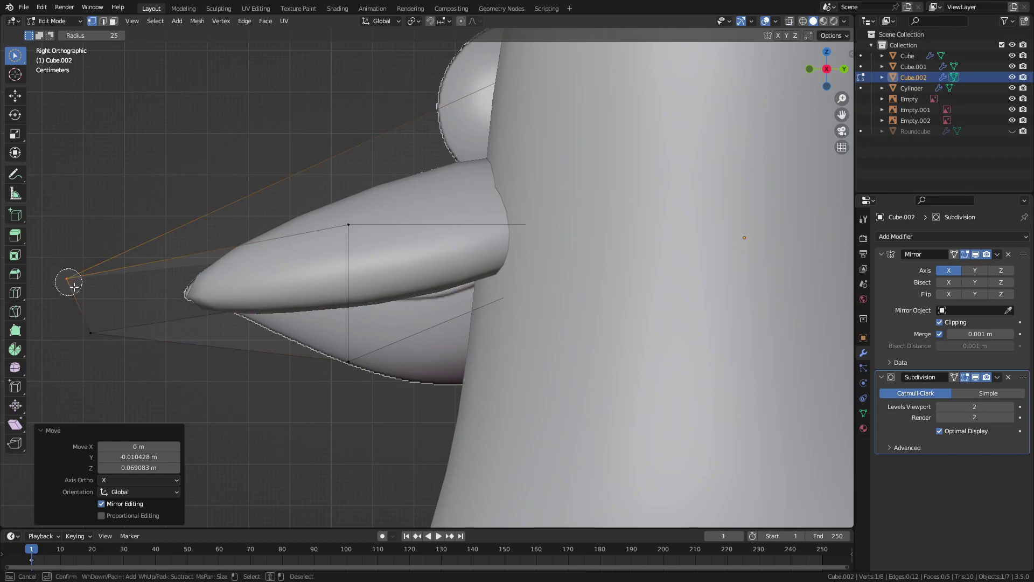
{"action": "key", "text": "g"}
{"action": "left_click", "coordinate": [58, 275]}
{"action": "left_click", "coordinate": [348, 224]}
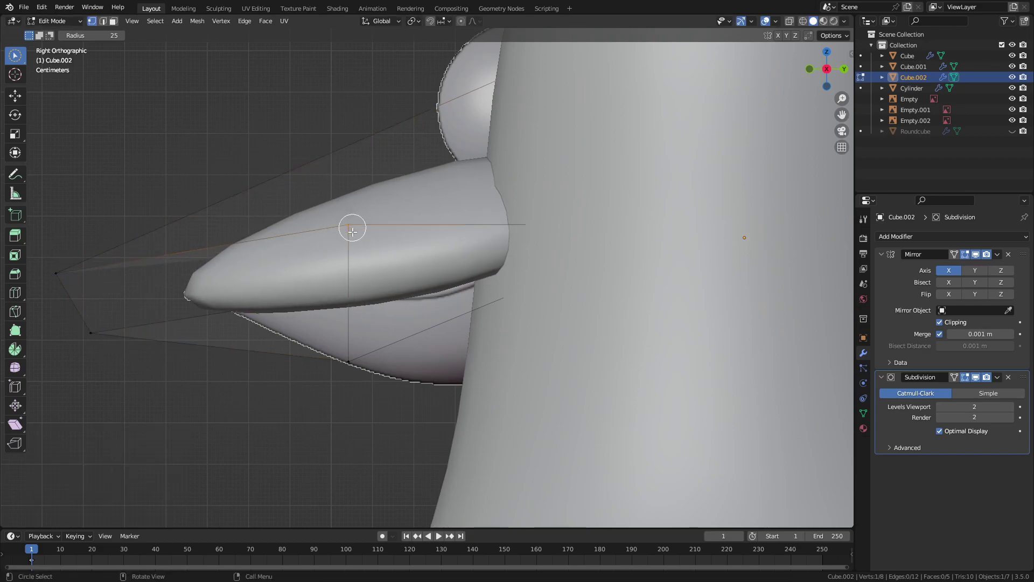
{"action": "key", "text": "g"}
{"action": "left_click", "coordinate": [349, 258]}
{"action": "middle_click_drag", "start_coordinate": [349, 259], "coordinate": [356, 275]}
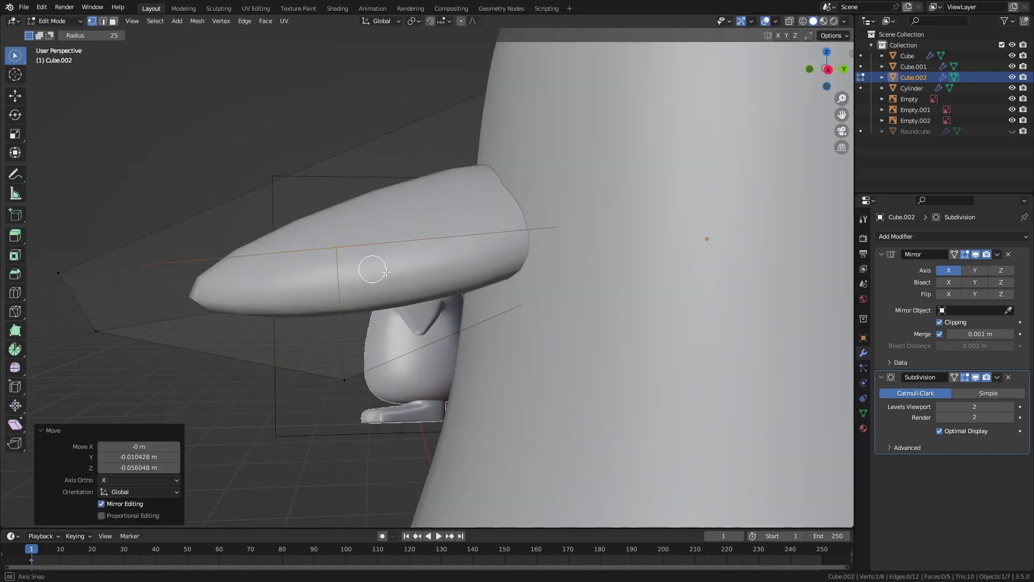
{"action": "mouse_move", "coordinate": [540, 245]}
{"action": "middle_mouse_down"}
{"action": "mouse_move", "coordinate": [510, 270]}
{"action": "mouse_move", "coordinate": [559, 270]}
{"action": "mouse_move", "coordinate": [361, 221]}
{"action": "middle_mouse_up"}
{"action": "key", "text": "ctrl+r"}
{"action": "left_click", "coordinate": [442, 229]}
Confirm the loop cut and switch to a side view of the beak
{"action": "left_click", "coordinate": [442, 229]}
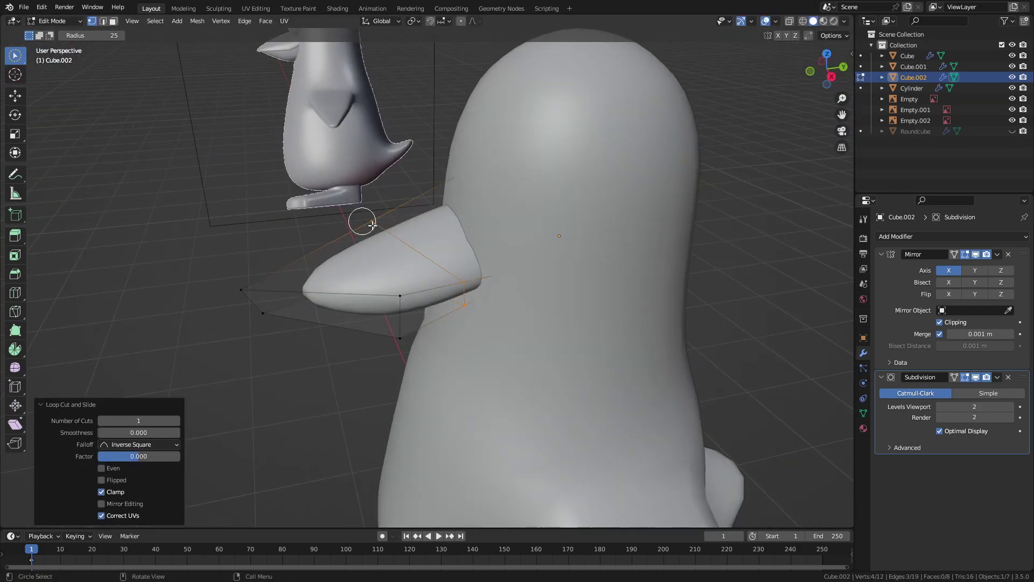
{"action": "left_click", "coordinate": [832, 76]}
{"action": "scroll", "coordinate": [475, 265], "scroll_direction": "up", "scroll_amount": 3}
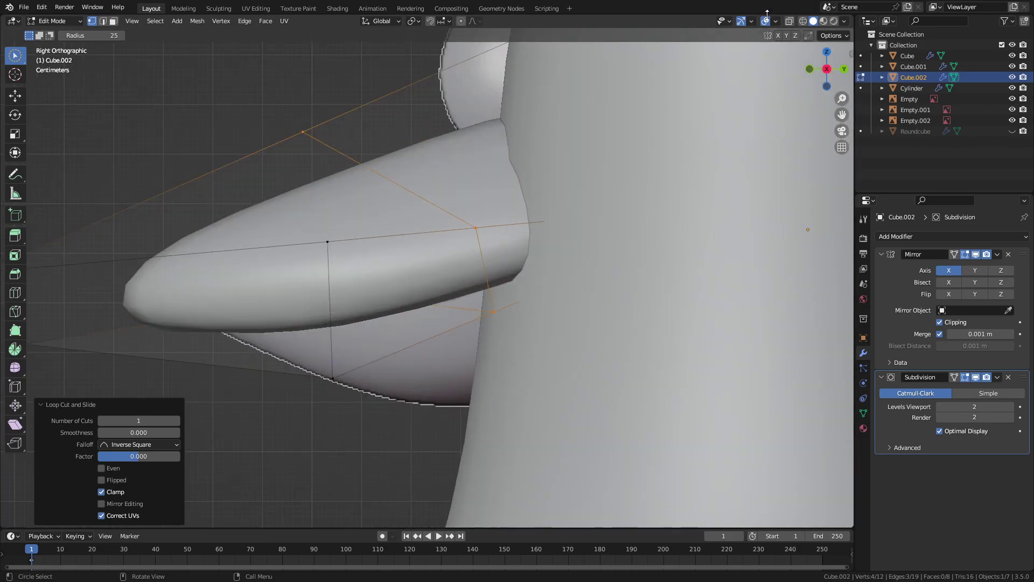
{"action": "scroll", "coordinate": [300, 108], "scroll_direction": "down", "scroll_amount": 2}
{"action": "left_click", "coordinate": [300, 157]}
{"action": "scroll", "coordinate": [377, 196], "scroll_direction": "down", "scroll_amount": 3}
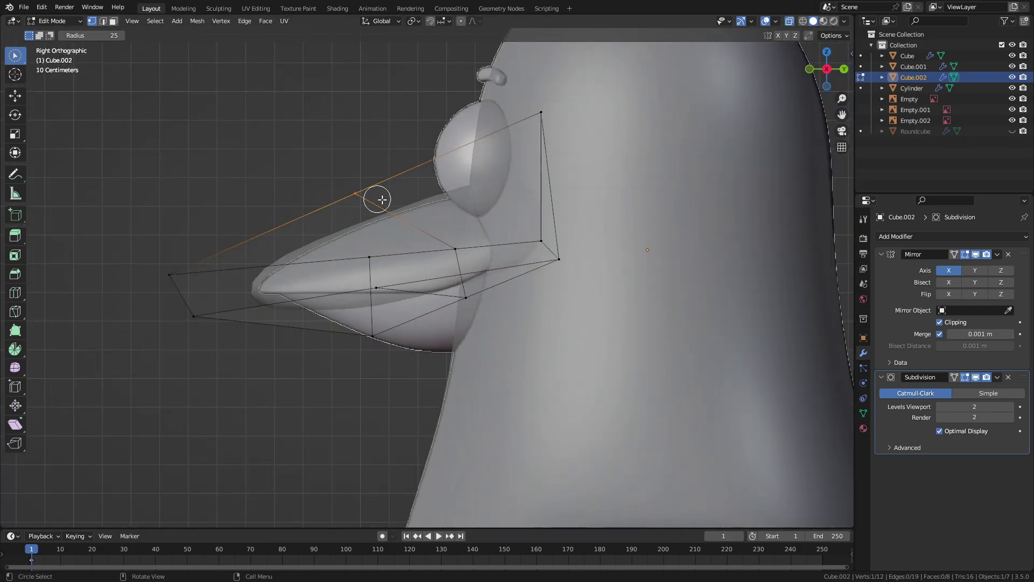
{"action": "key", "text": "g"}
{"action": "right_click", "coordinate": [371, 211]}
Tighten the left, lower-left and upper-left beak vertices toward the tip
{"action": "left_click", "coordinate": [162, 271]}
{"action": "key", "text": "g"}
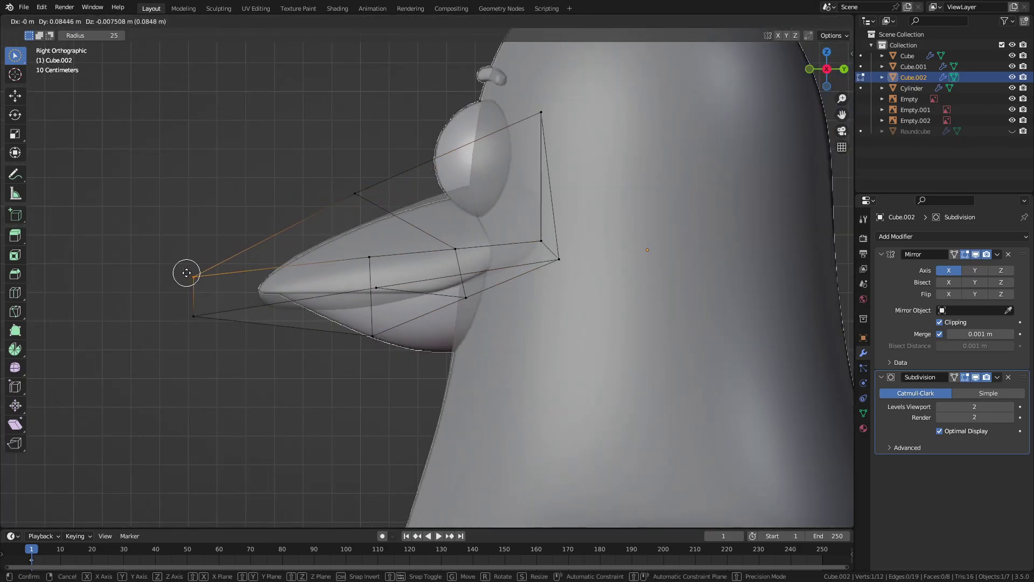
{"action": "left_click", "coordinate": [184, 288]}
{"action": "left_click", "coordinate": [192, 315]}
{"action": "key", "text": "g"}
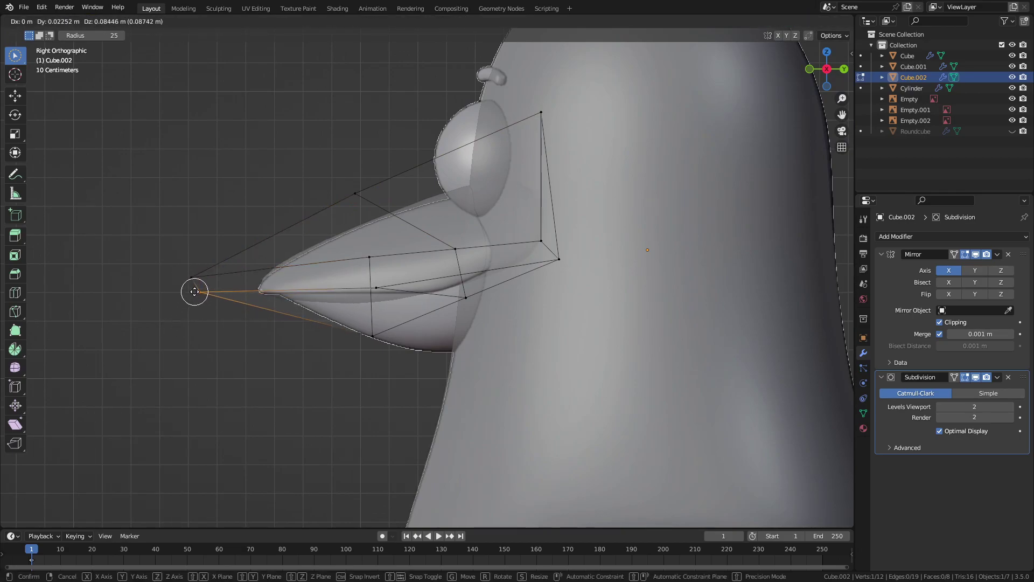
{"action": "left_click", "coordinate": [189, 289]}
{"action": "left_click", "coordinate": [186, 268]}
{"action": "key", "text": "g"}
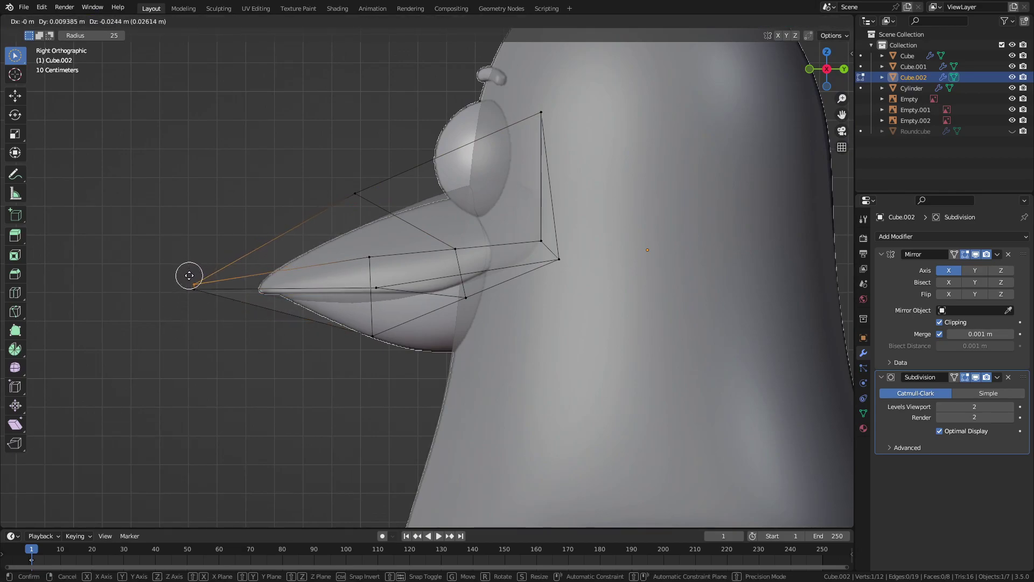
{"action": "left_click", "coordinate": [190, 276]}
Raise the lower beak vertex, nudge the tip down-left, and shift another lower vertex
{"action": "scroll", "coordinate": [377, 326], "scroll_direction": "up", "scroll_amount": 4}
{"action": "left_click", "coordinate": [312, 399]}
{"action": "key", "text": "g"}
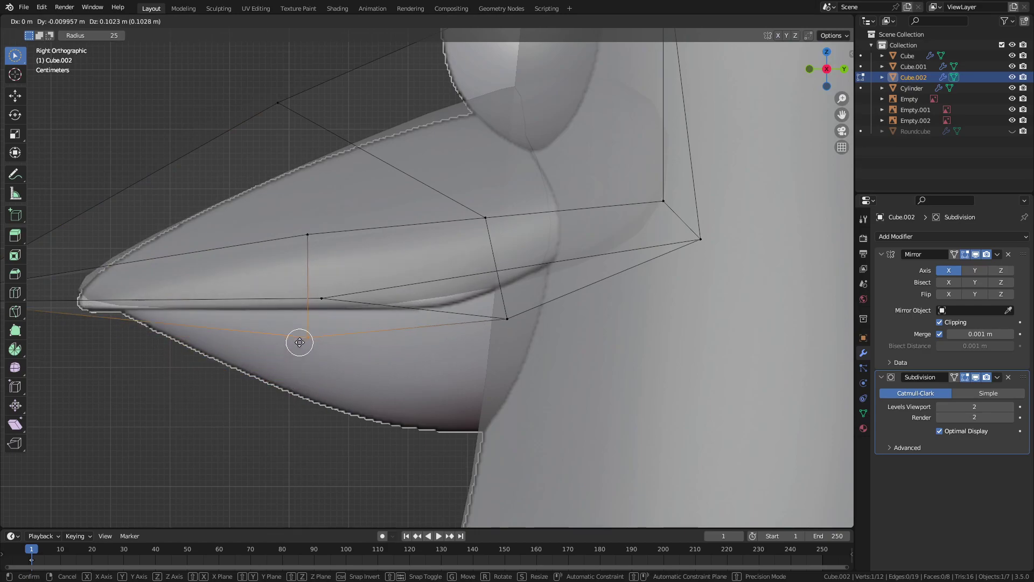
{"action": "left_click", "coordinate": [299, 344]}
{"action": "scroll", "coordinate": [126, 331], "scroll_direction": "down", "scroll_amount": 3}
{"action": "left_click", "coordinate": [152, 300]}
{"action": "key", "text": "g"}
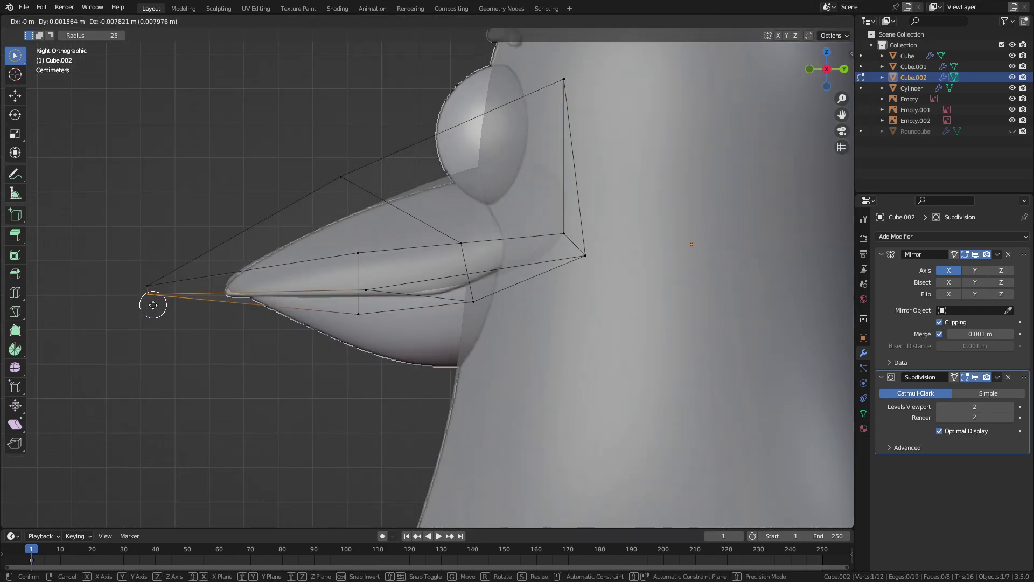
{"action": "left_click", "coordinate": [146, 301]}
{"action": "scroll", "coordinate": [423, 331], "scroll_direction": "up", "scroll_amount": 3}
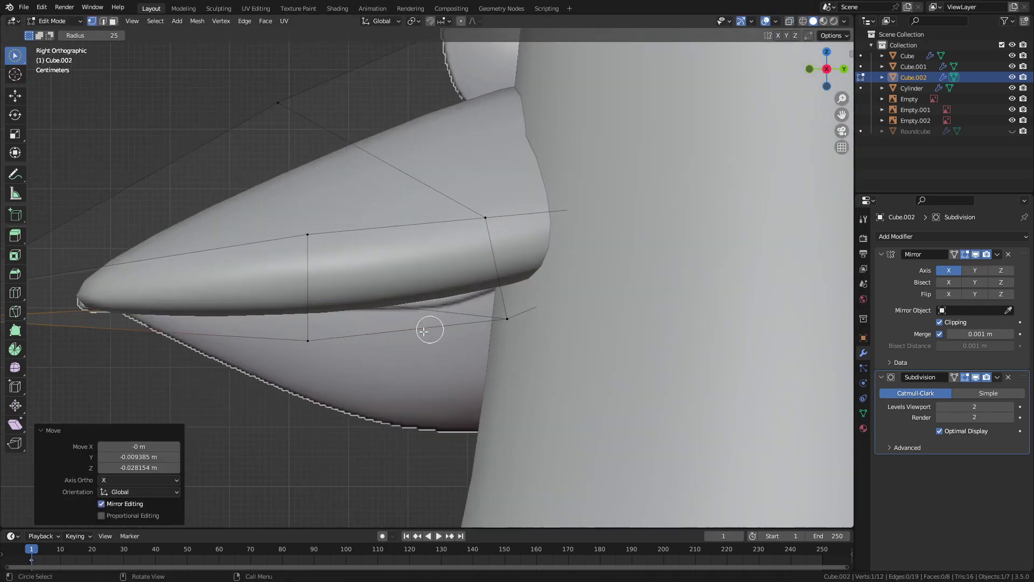
{"action": "left_click", "coordinate": [498, 310]}
{"action": "key", "text": "g"}
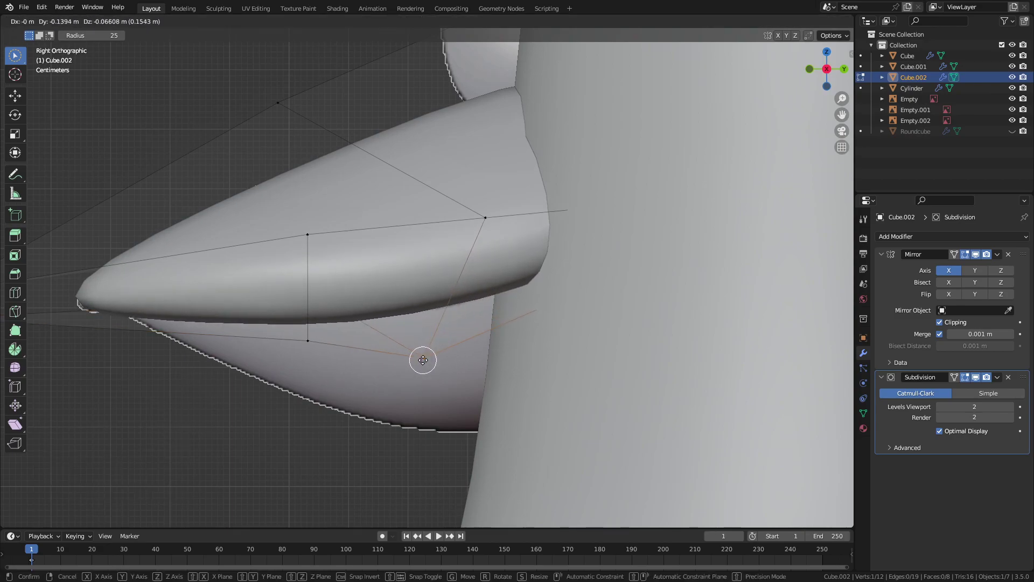
{"action": "left_click", "coordinate": [394, 351]}
Move the lower-left and beak-base vertices further left
{"action": "left_click", "coordinate": [305, 341]}
{"action": "key", "text": "g"}
{"action": "left_click", "coordinate": [282, 339]}
{"action": "left_click", "coordinate": [486, 220]}
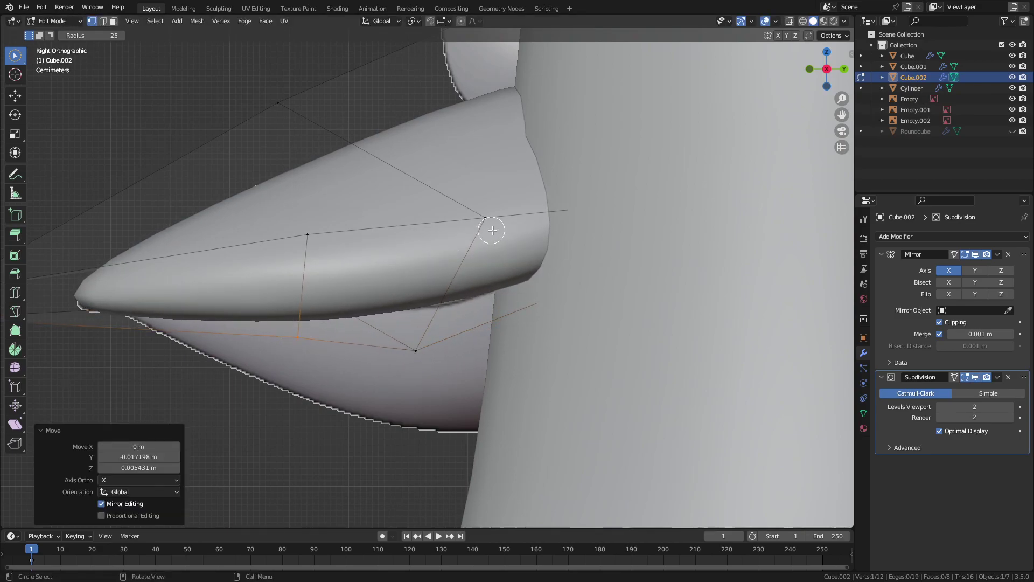
{"action": "key", "text": "g"}
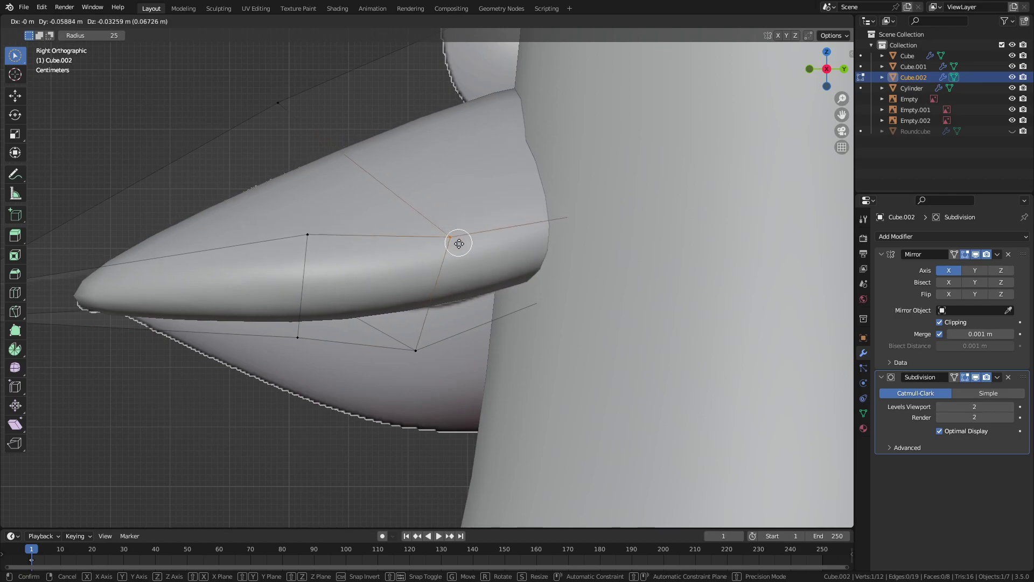
{"action": "left_click", "coordinate": [427, 255]}
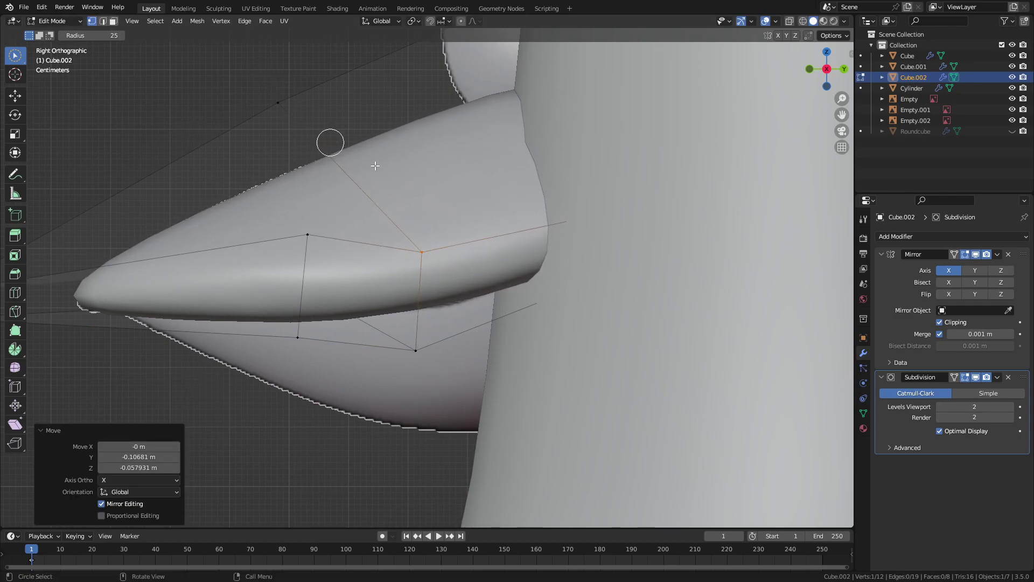
{"action": "scroll", "coordinate": [540, 265], "scroll_direction": "down", "scroll_amount": 4}
{"action": "key", "text": "Escape"}
With X-ray on, add another edge loop near the beak base and move a vertex on it
{"action": "left_click", "coordinate": [790, 21]}
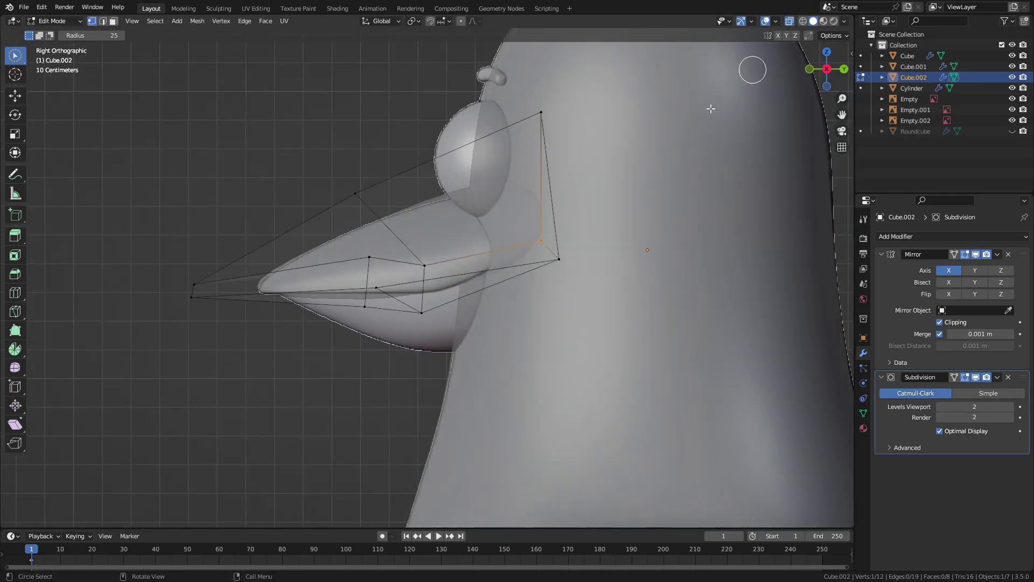
{"action": "left_click", "coordinate": [560, 265]}
{"action": "key", "text": "g"}
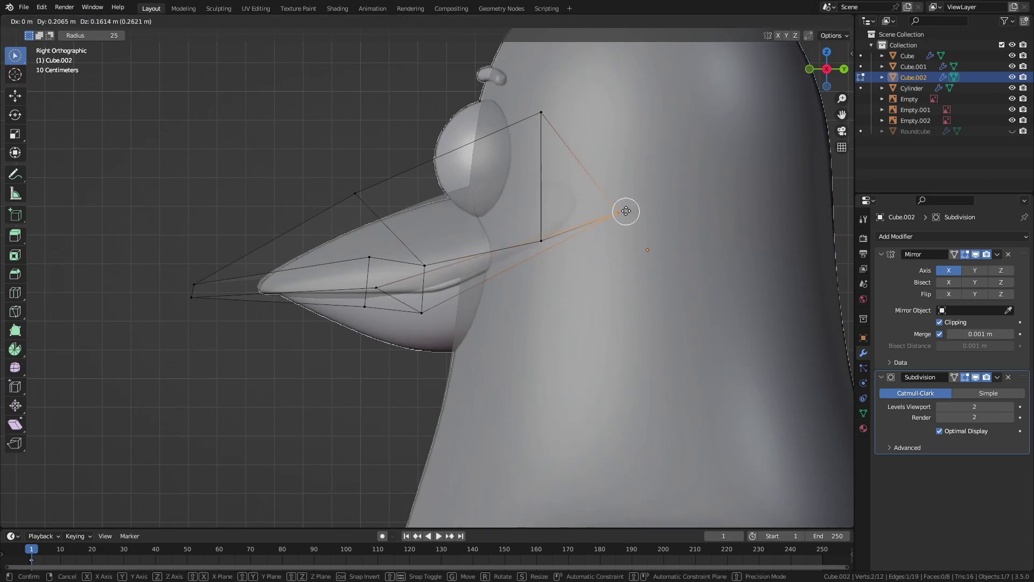
{"action": "right_click", "coordinate": [583, 246]}
{"action": "left_click", "coordinate": [455, 183], "text": "alt"}
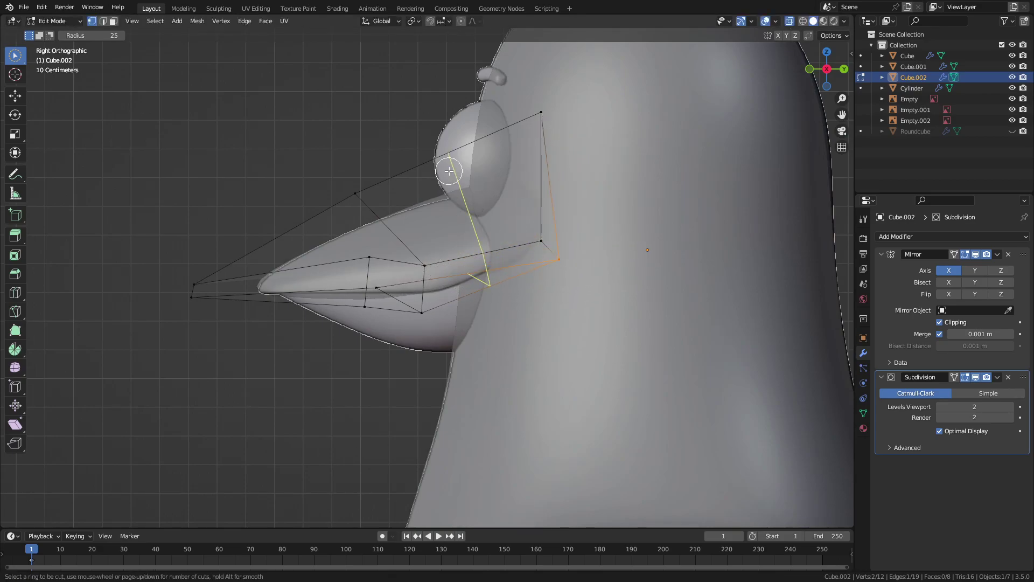
{"action": "key", "text": "g"}
{"action": "key", "text": "g"}
{"action": "left_click", "coordinate": [448, 171]}
{"action": "key", "text": "g"}
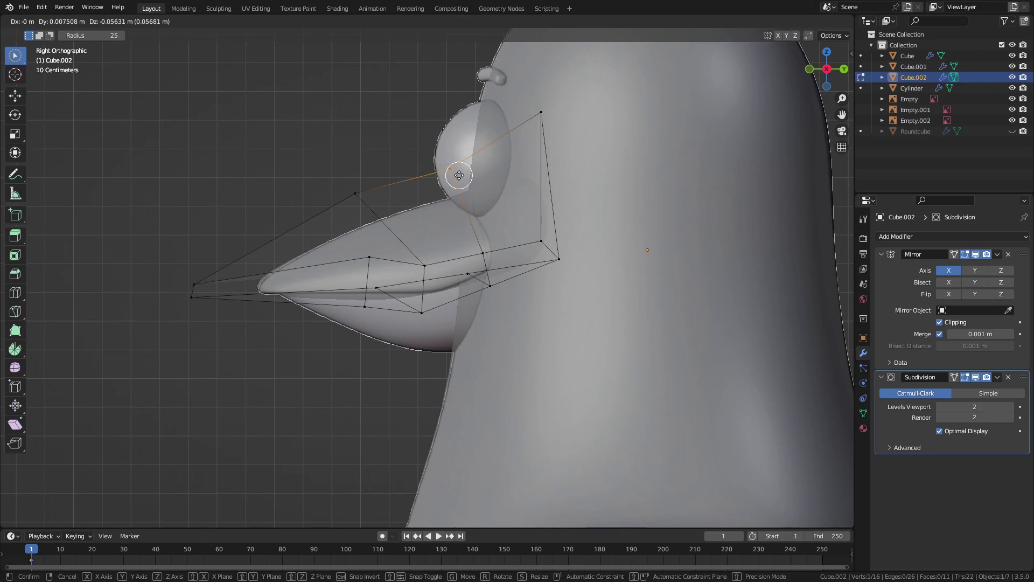
{"action": "left_click", "coordinate": [484, 247]}
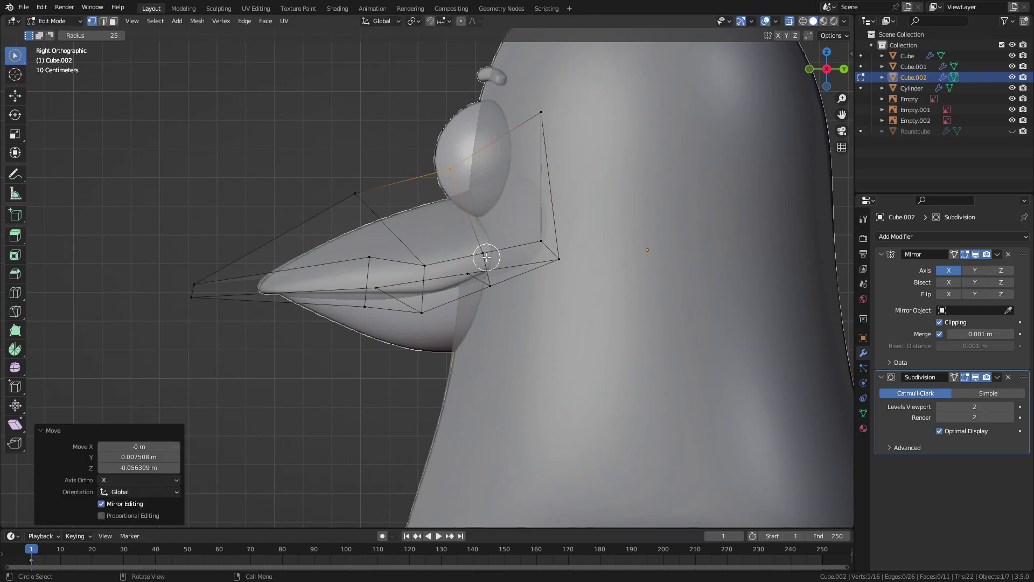
Adjust a final beak-base vertex and return to Object Mode
{"action": "scroll", "coordinate": [563, 309], "scroll_direction": "up", "scroll_amount": 4}
{"action": "left_click", "coordinate": [560, 296]}
{"action": "key", "text": "g"}
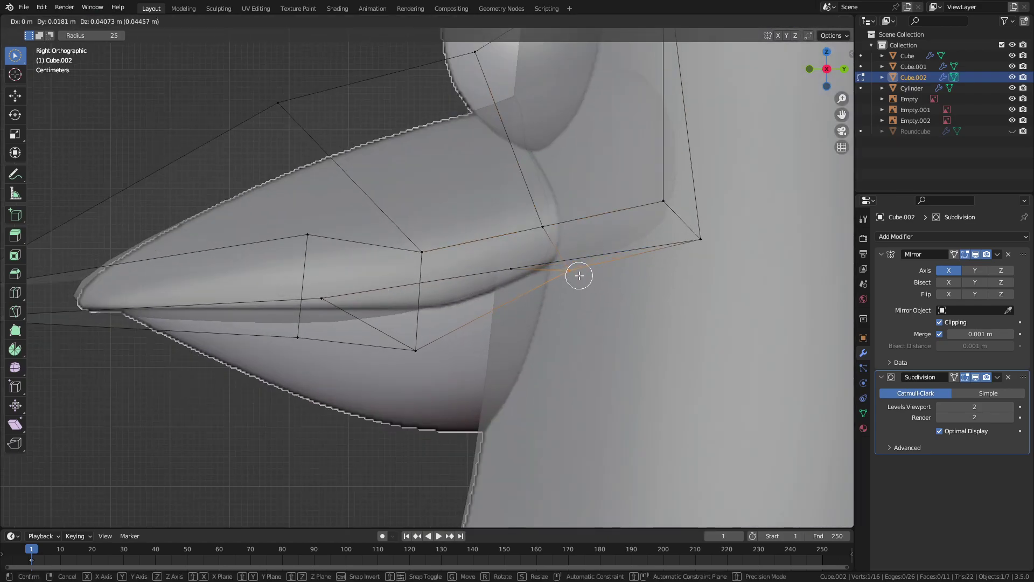
{"action": "left_click", "coordinate": [579, 276]}
{"action": "key", "text": "Tab"}
{"action": "middle_click_drag", "start_coordinate": [318, 272], "coordinate": [578, 190]}
Shade the beak smooth, show the eyes again, and preview materials
{"action": "left_click", "coordinate": [790, 21]}
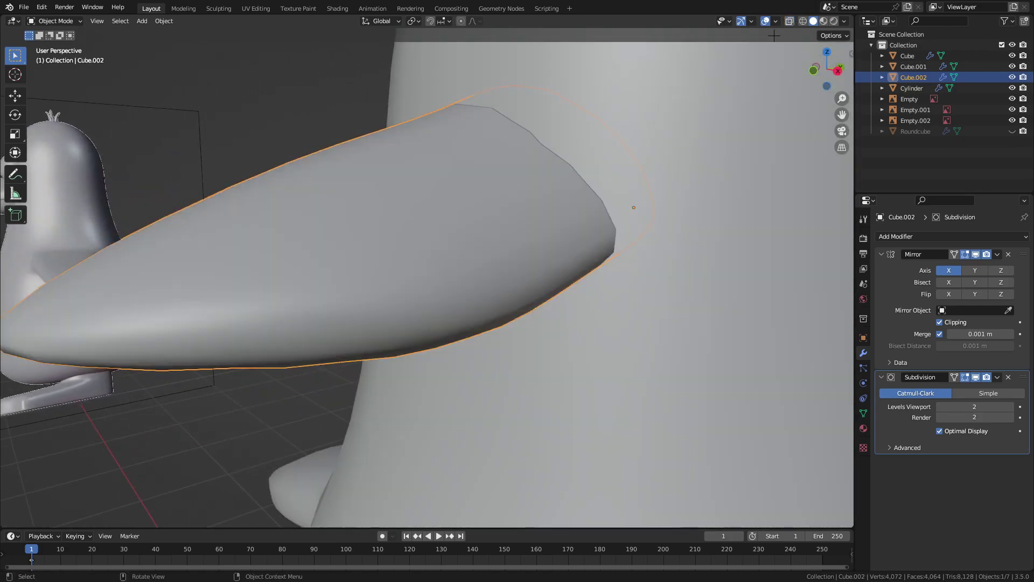
{"action": "scroll", "coordinate": [412, 242], "scroll_direction": "down", "scroll_amount": 5}
{"action": "right_click", "coordinate": [412, 242]}
{"action": "left_click", "coordinate": [415, 243]}
{"action": "mouse_move", "coordinate": [559, 231]}
{"action": "middle_mouse_down"}
{"action": "mouse_move", "coordinate": [681, 215]}
{"action": "mouse_move", "coordinate": [535, 244]}
{"action": "middle_mouse_up"}
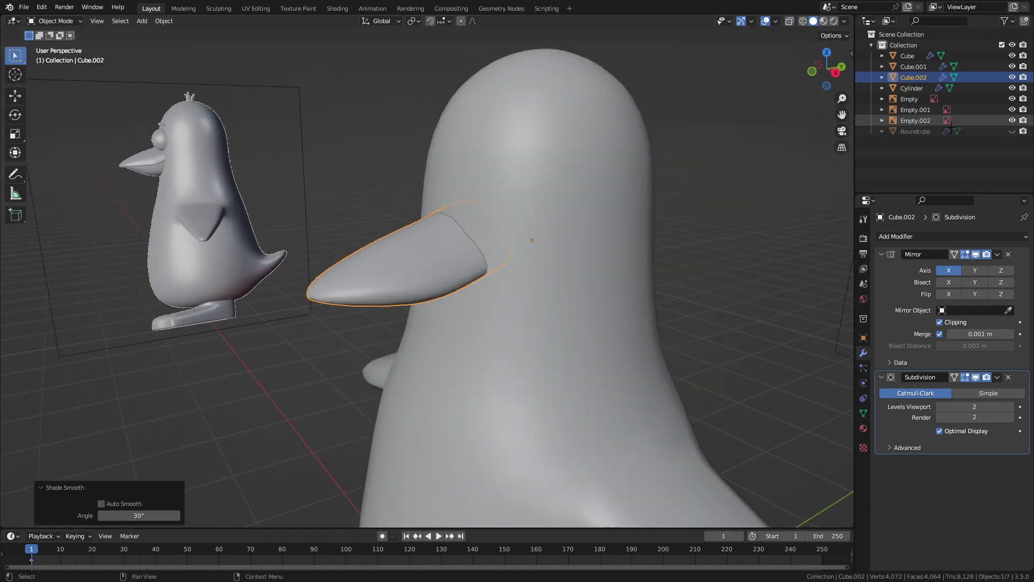
{"action": "left_click", "coordinate": [1012, 130]}
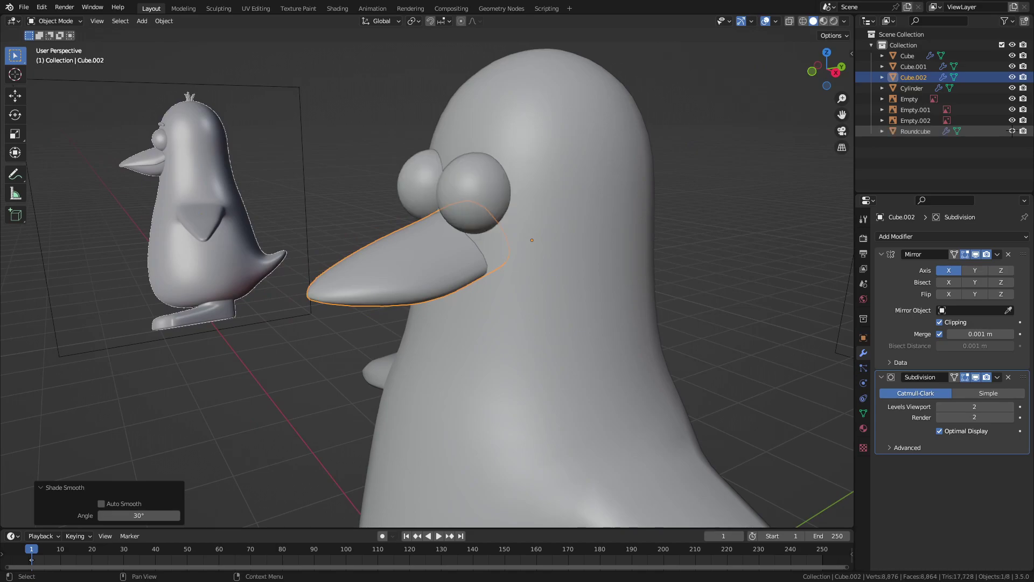
{"action": "left_click", "coordinate": [823, 21]}
{"action": "middle_click_drag", "start_coordinate": [566, 140], "coordinate": [689, 137]}
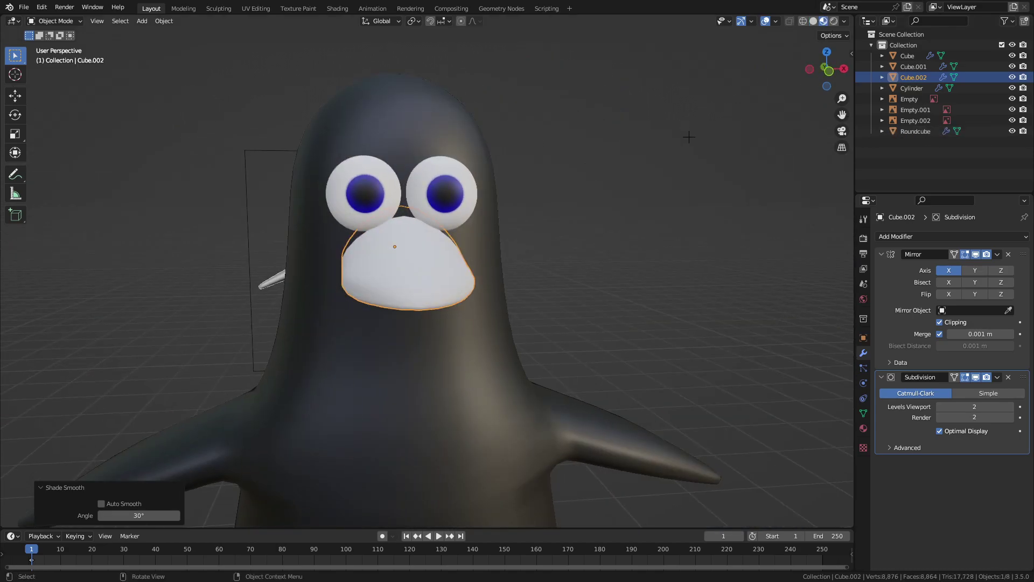
Browse the beak's material list without choosing one, then deselect all
{"action": "left_click", "coordinate": [863, 428]}
{"action": "middle_click_drag", "start_coordinate": [606, 365], "coordinate": [474, 371]}
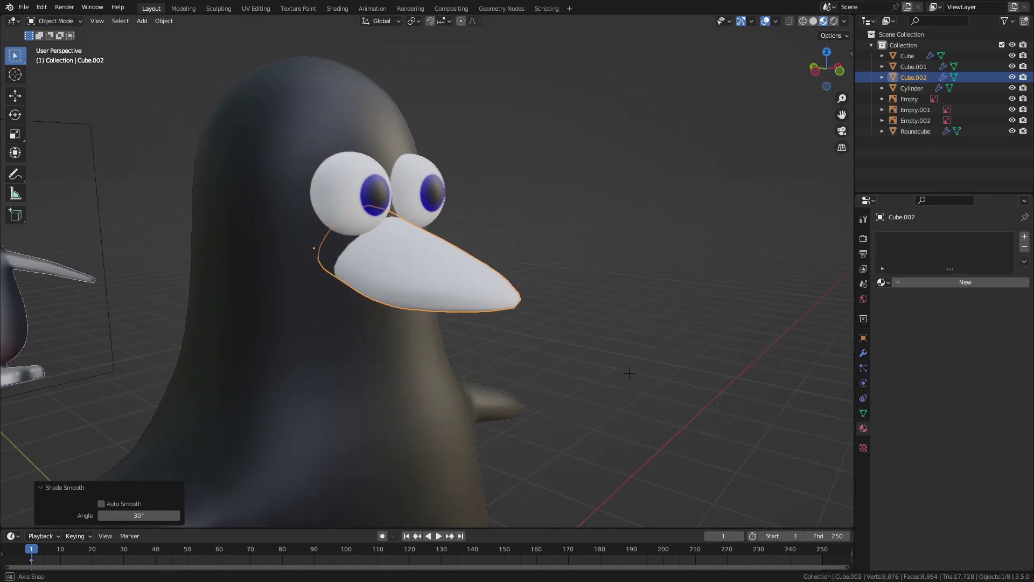
{"action": "middle_click_drag", "start_coordinate": [619, 227], "coordinate": [437, 214]}
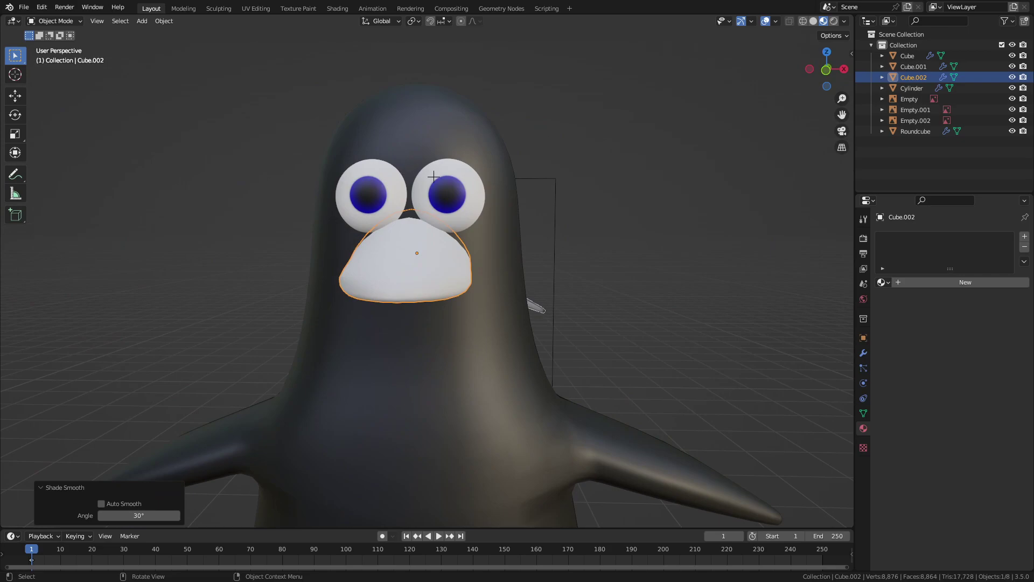
{"action": "left_click", "coordinate": [885, 284]}
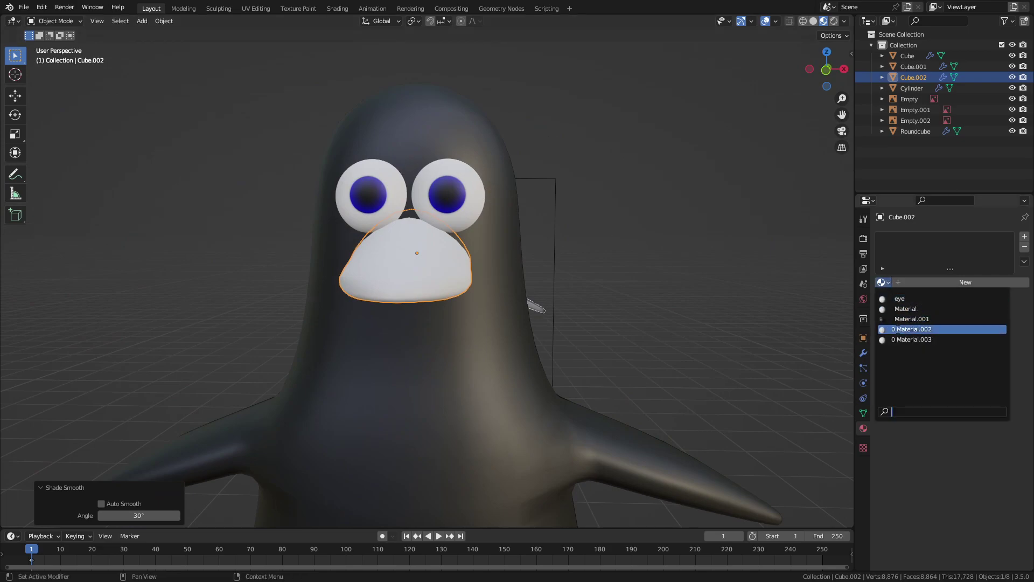
{"action": "key", "text": "Home"}
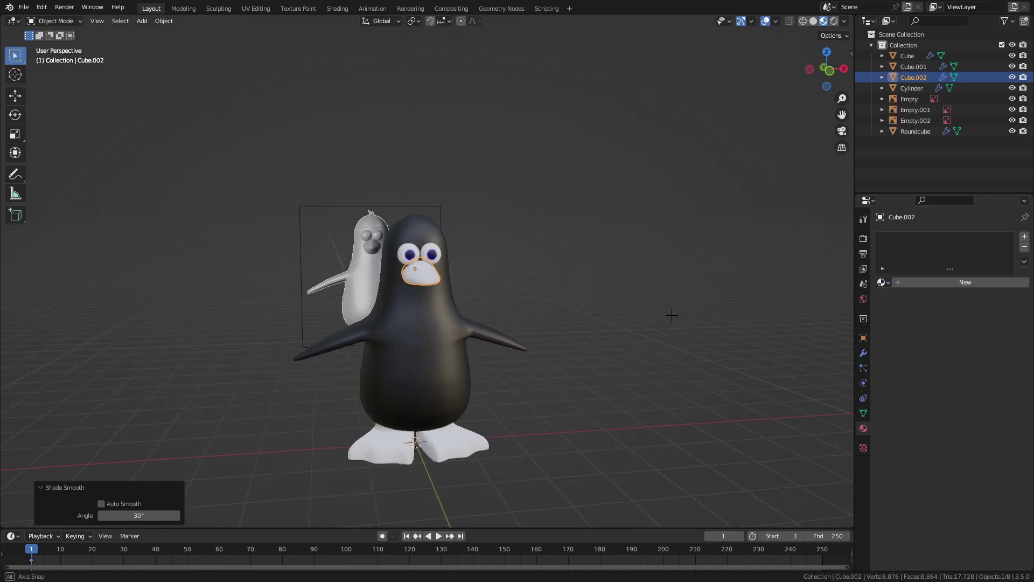
{"action": "scroll", "coordinate": [315, 214], "scroll_direction": "up", "scroll_amount": 5}
{"action": "key", "text": "alt+a"}
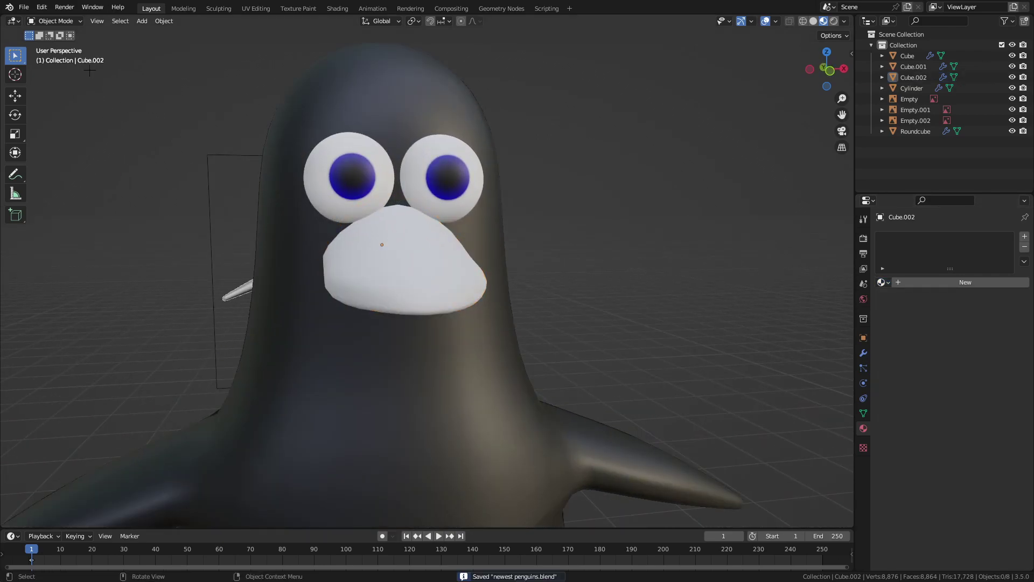
Open Penguins_.blend from recent files and zoom in on the crowned penguin
{"action": "left_click", "coordinate": [24, 7]}
{"action": "mouse_move", "coordinate": [50, 41]}
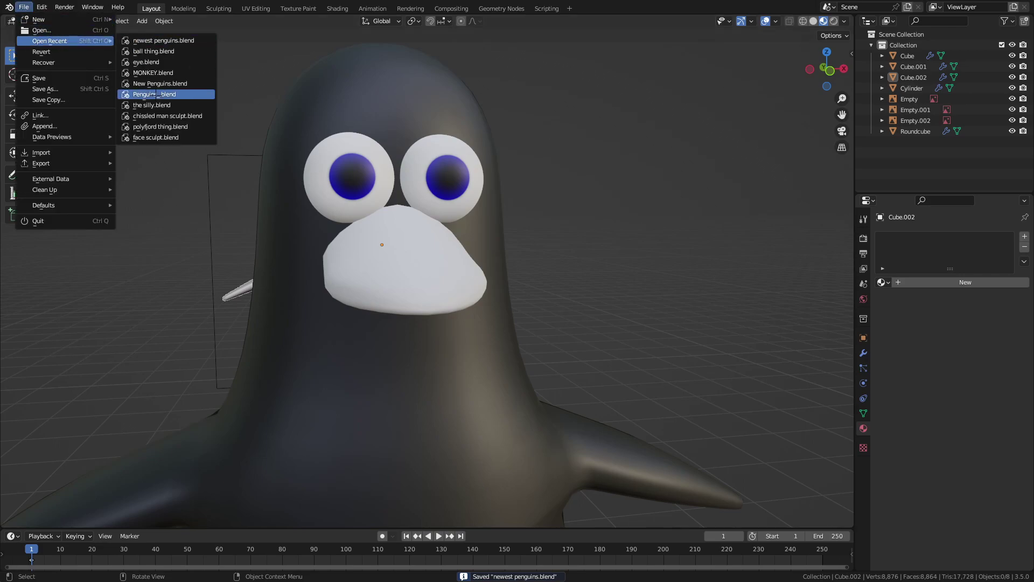
{"action": "left_click", "coordinate": [148, 94]}
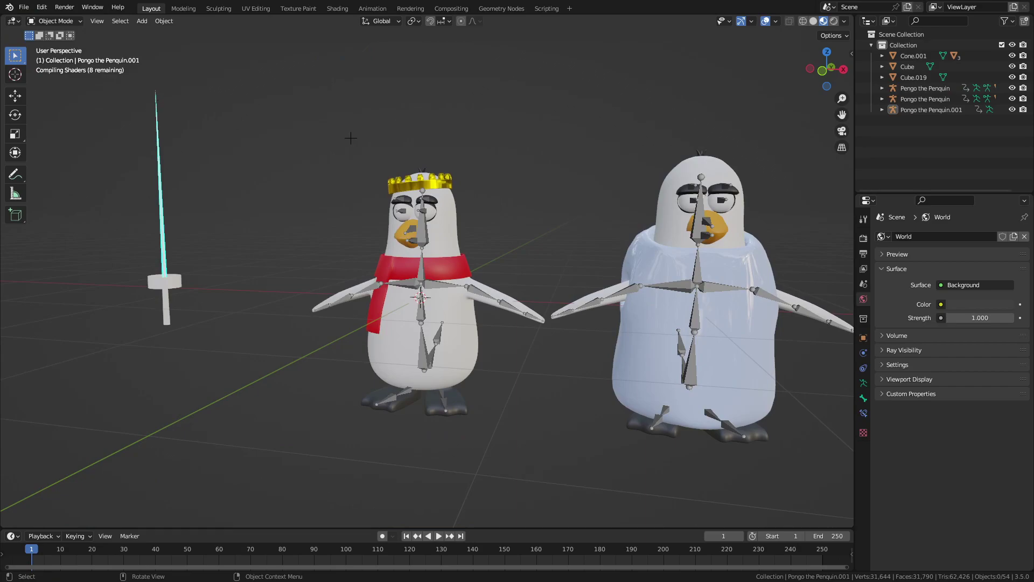
{"action": "middle_click_drag", "start_coordinate": [350, 138], "coordinate": [519, 156]}
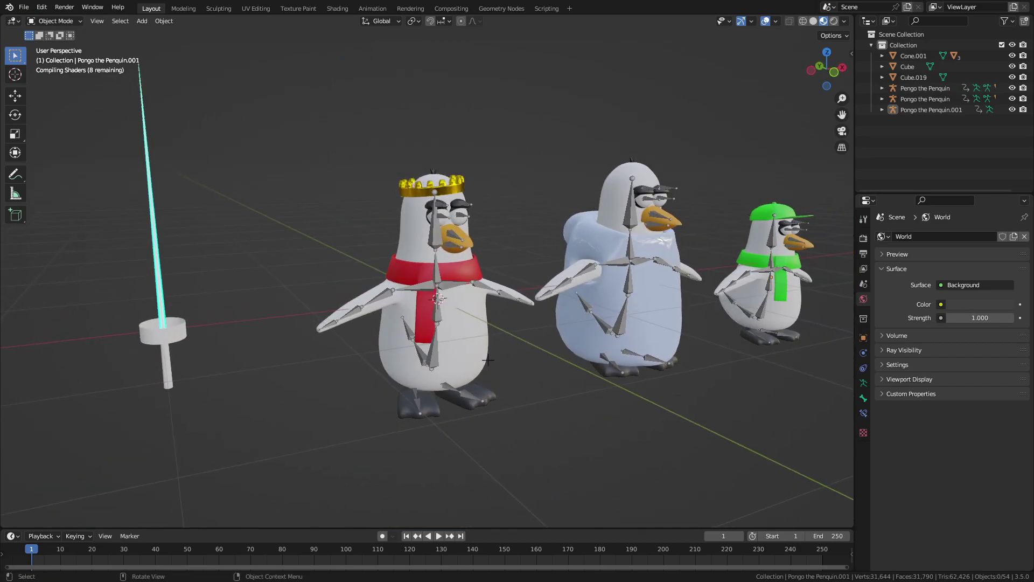
{"action": "scroll", "coordinate": [488, 360], "scroll_direction": "up", "scroll_amount": 4}
{"action": "mouse_move", "coordinate": [488, 359]}
{"action": "middle_mouse_down"}
{"action": "mouse_move", "coordinate": [408, 197]}
{"action": "mouse_move", "coordinate": [512, 191]}
{"action": "mouse_move", "coordinate": [533, 206]}
{"action": "middle_mouse_up"}
Select and copy the crowned penguin's orange beak objects
{"action": "left_click", "coordinate": [534, 207], "text": "shift"}
{"action": "right_click", "coordinate": [533, 207]}
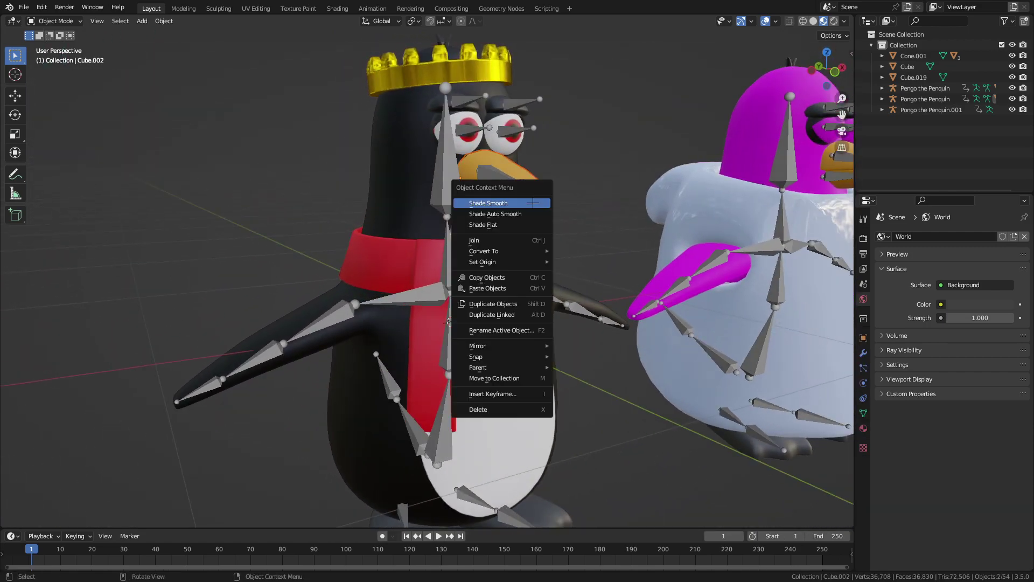
{"action": "left_click", "coordinate": [509, 277]}
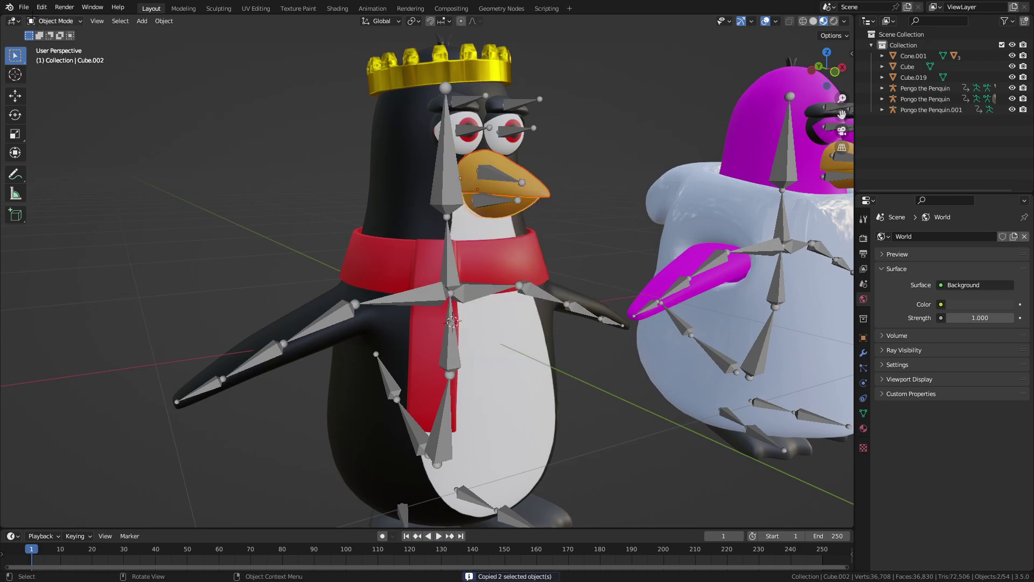
{"action": "left_click", "coordinate": [24, 7]}
{"action": "mouse_move", "coordinate": [50, 40]}
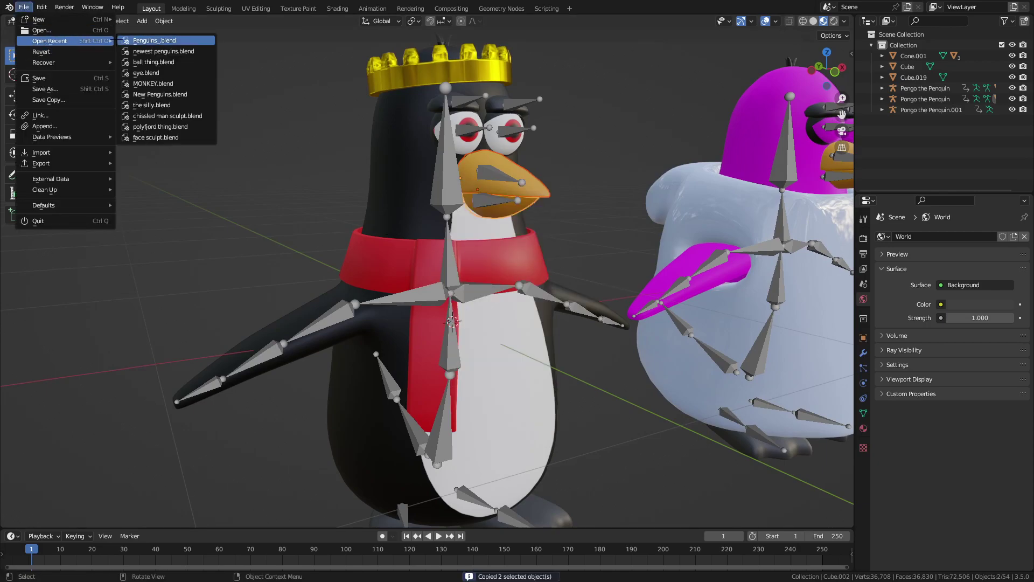
Reopen newest penguins.blend, leaving the Penguins file
{"action": "left_click", "coordinate": [136, 52]}
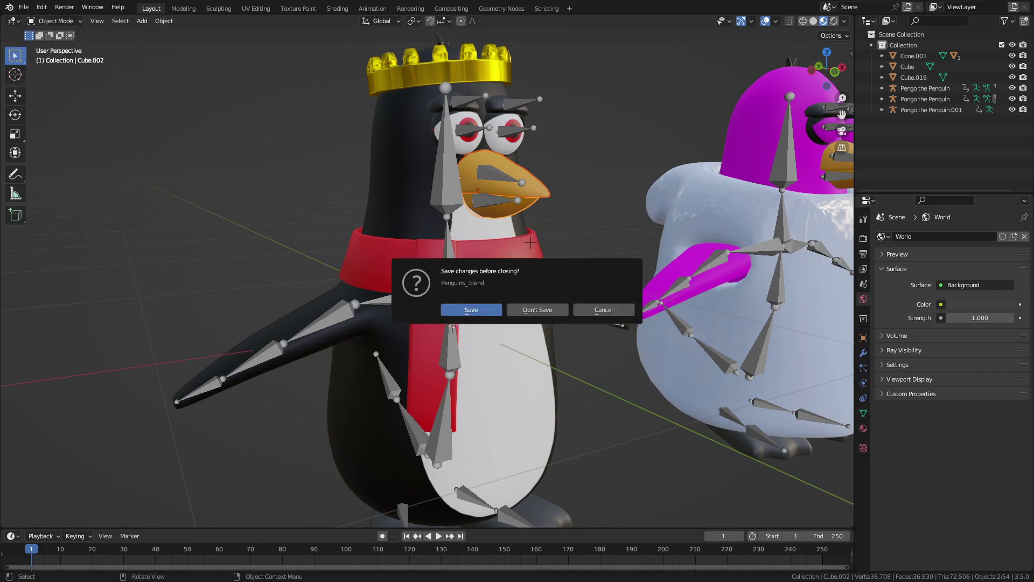
{"action": "left_click", "coordinate": [539, 309]}
{"action": "scroll", "coordinate": [527, 289], "scroll_direction": "down", "scroll_amount": 5}
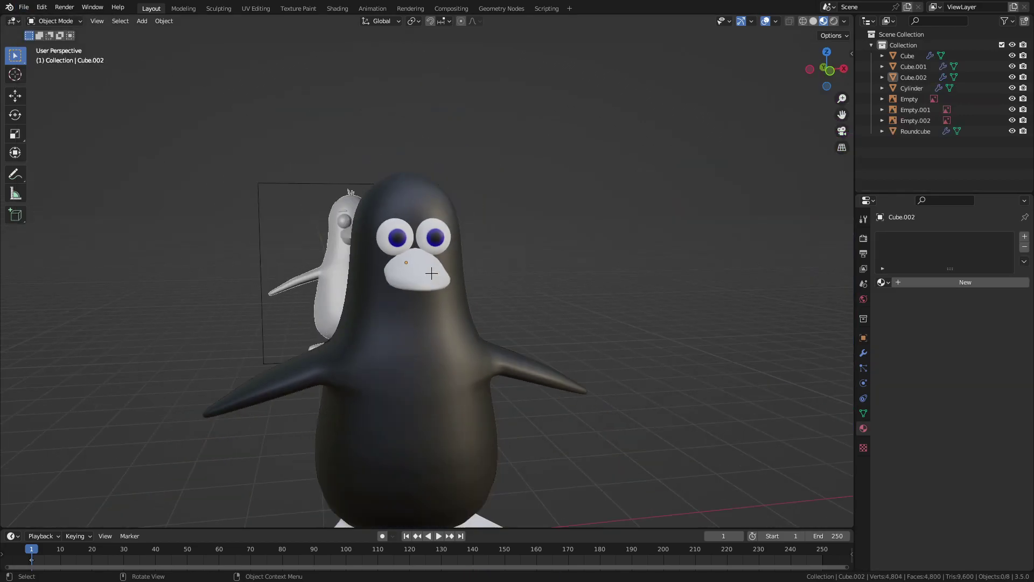
Delete the old white beak and paste in the copied beak with its rig
{"action": "key", "text": "x"}
{"action": "left_click", "coordinate": [450, 280]}
{"action": "scroll", "coordinate": [493, 291], "scroll_direction": "down", "scroll_amount": 3}
{"action": "right_click", "coordinate": [493, 292]}
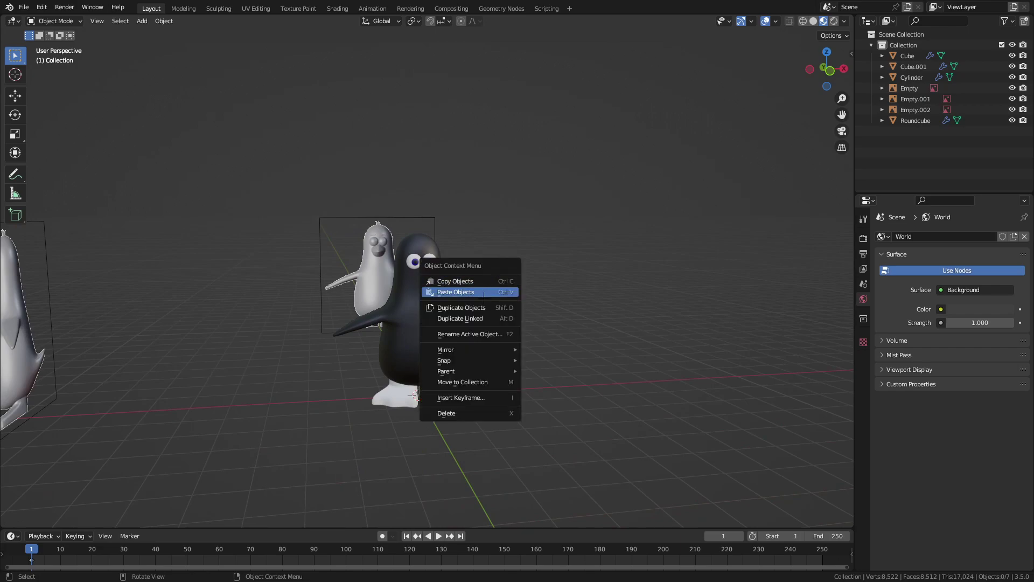
{"action": "left_click", "coordinate": [483, 293]}
{"action": "middle_click_drag", "start_coordinate": [691, 208], "coordinate": [467, 399]}
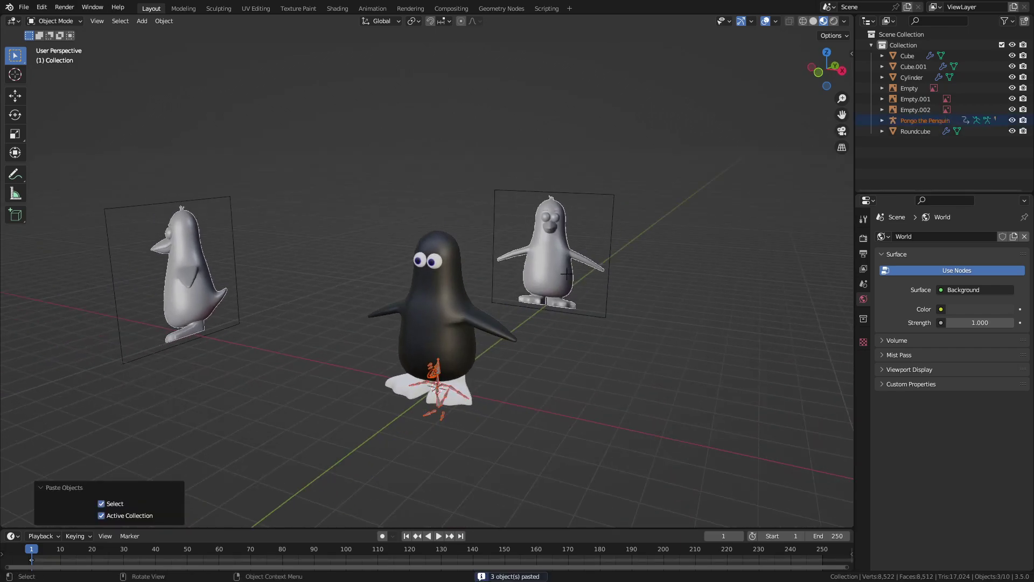
{"action": "scroll", "coordinate": [467, 399], "scroll_direction": "up", "scroll_amount": 2}
Unparent Cube.002 and Cube.006 keeping transforms, then delete the Pongo the Penguin armature
{"action": "left_click", "coordinate": [883, 120]}
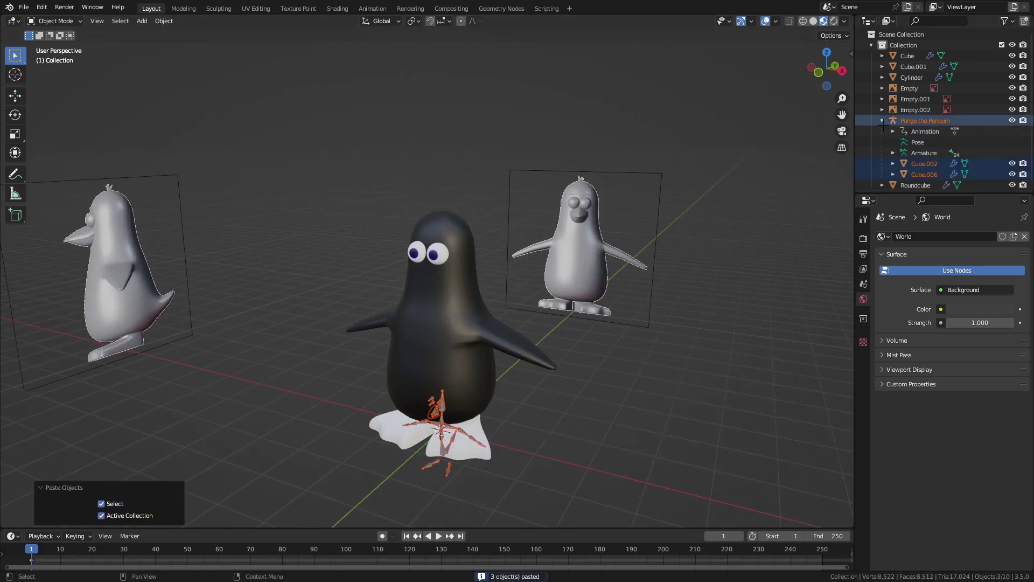
{"action": "left_click", "coordinate": [921, 163]}
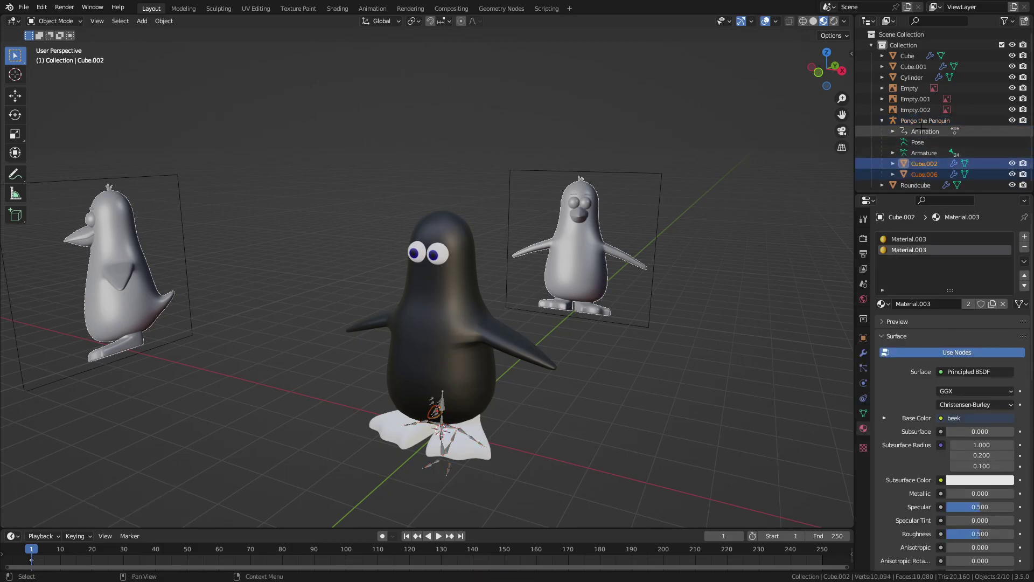
{"action": "left_click", "coordinate": [924, 120], "text": "ctrl"}
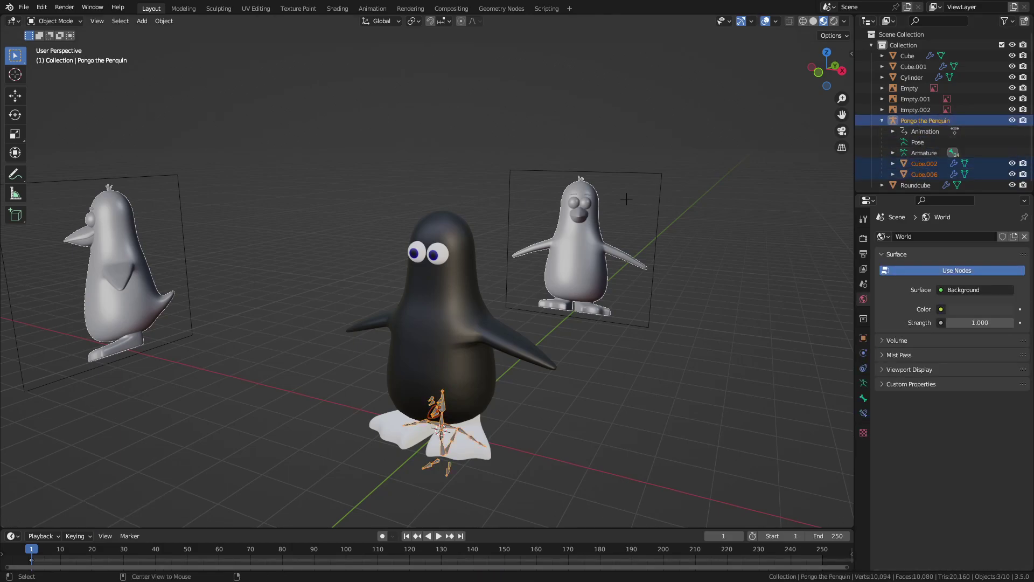
{"action": "key", "text": "alt+p"}
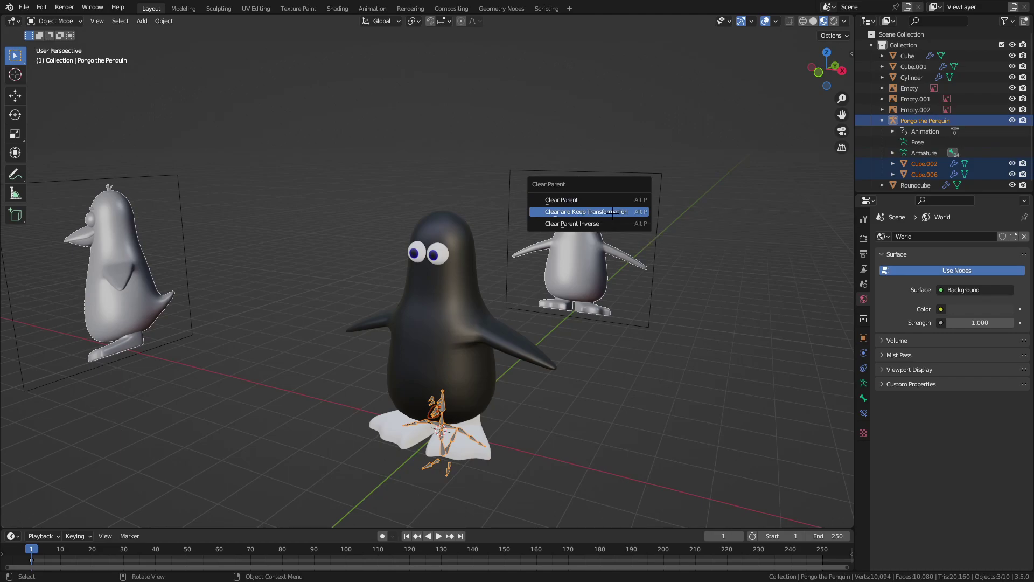
{"action": "left_click", "coordinate": [613, 211]}
{"action": "key", "text": "x"}
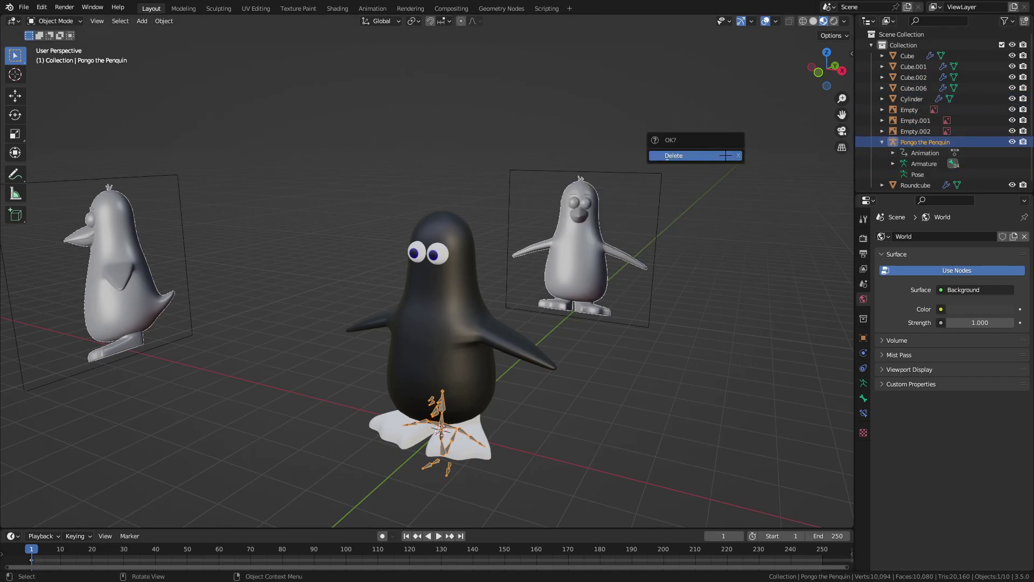
{"action": "left_click", "coordinate": [694, 156]}
In front view, select both beak pieces, Cube.002 and Cube.006
{"action": "key", "text": "KP_1"}
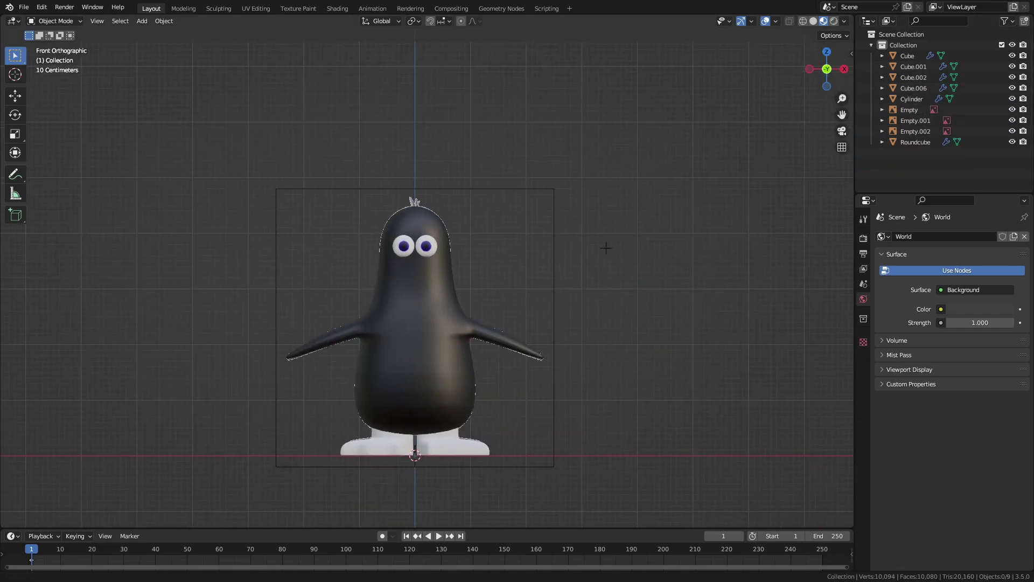
{"action": "scroll", "coordinate": [458, 426], "scroll_direction": "up", "scroll_amount": 3}
{"action": "scroll", "coordinate": [458, 425], "scroll_direction": "up", "scroll_amount": 2}
{"action": "key", "text": "b"}
{"action": "left_click_drag", "start_coordinate": [457, 428], "coordinate": [459, 426]}
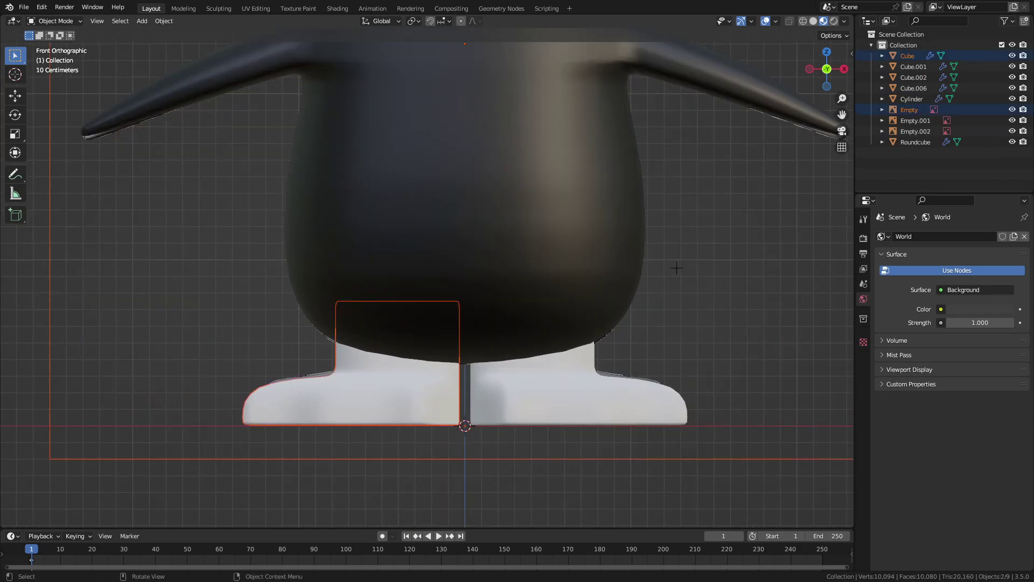
{"action": "left_click", "coordinate": [570, 500]}
{"action": "left_click", "coordinate": [913, 77]}
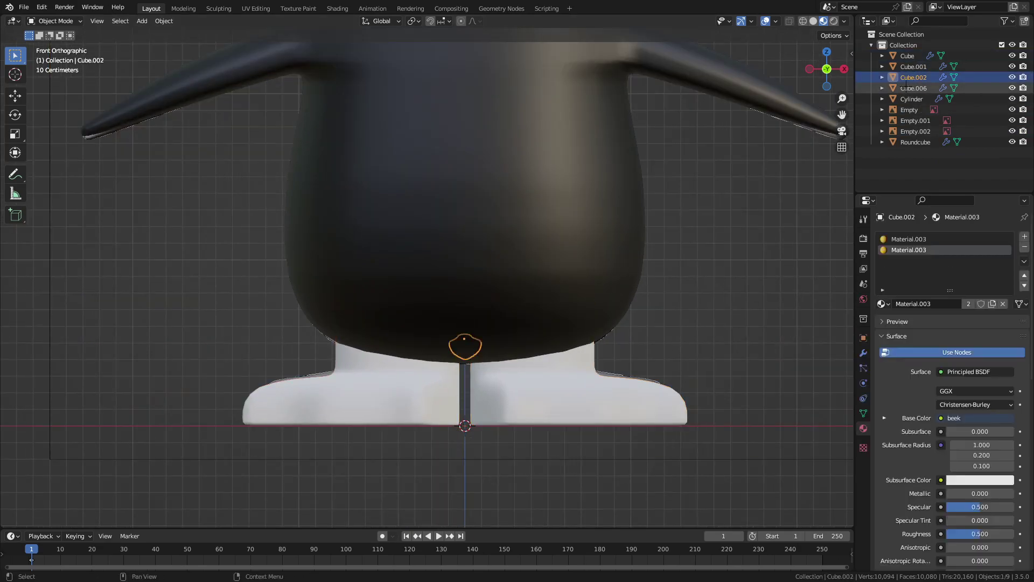
{"action": "left_click", "coordinate": [914, 88], "text": "ctrl"}
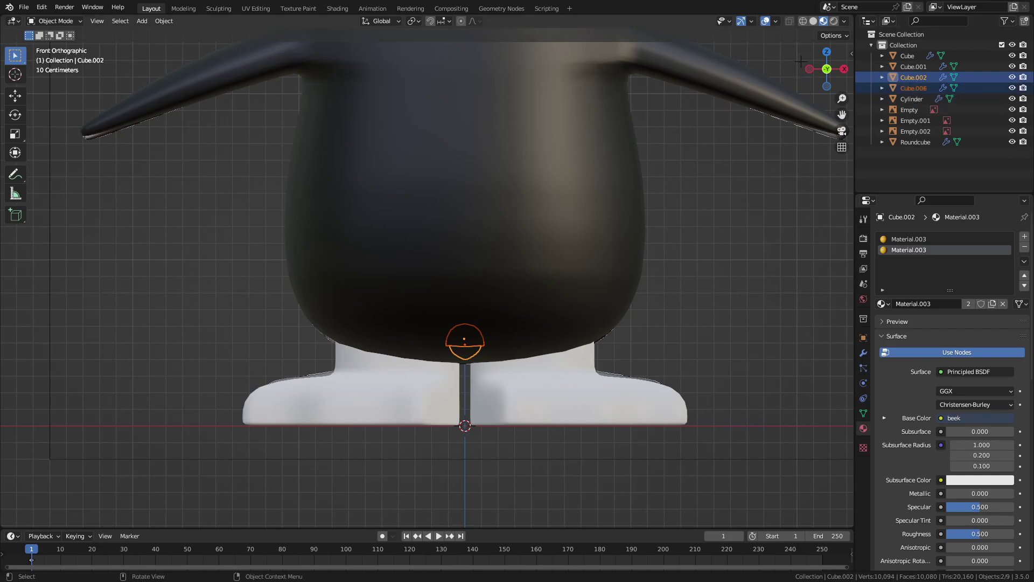
{"action": "key", "text": "Home"}
Move the beak straight up to face height and view it in solid shading
{"action": "key", "text": "g"}
{"action": "key", "text": "z"}
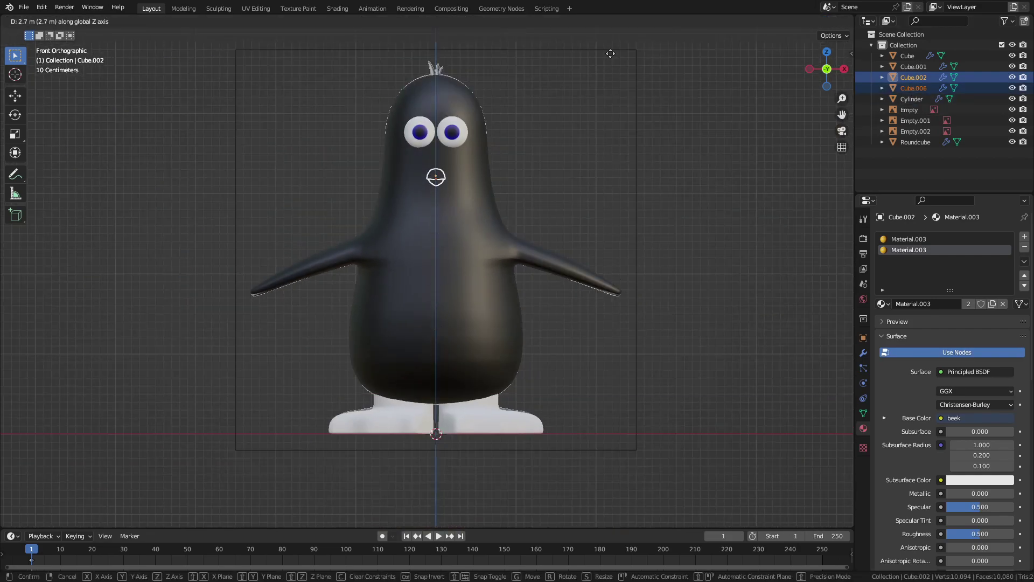
{"action": "left_click", "coordinate": [613, 43]}
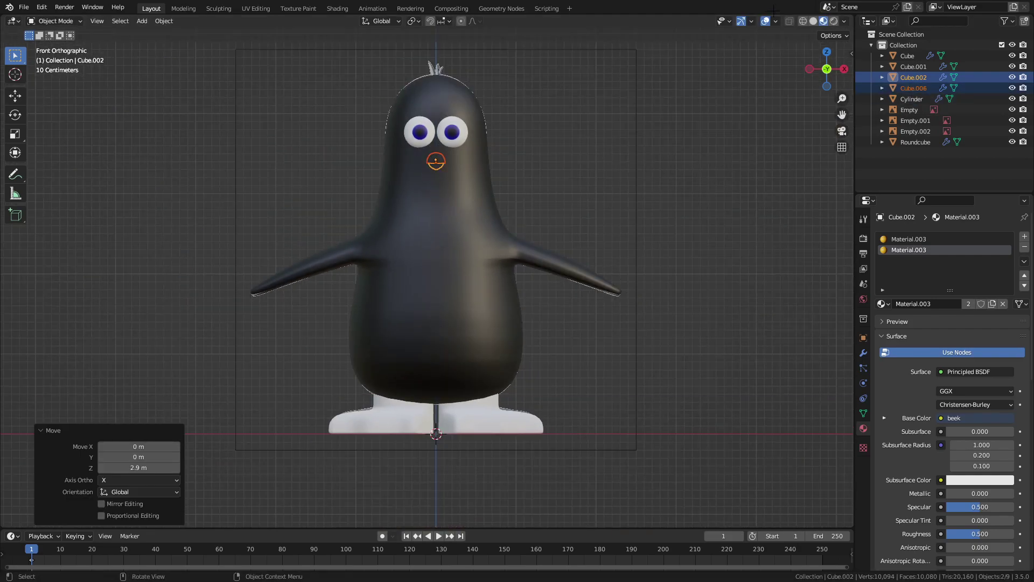
{"action": "left_click", "coordinate": [813, 21]}
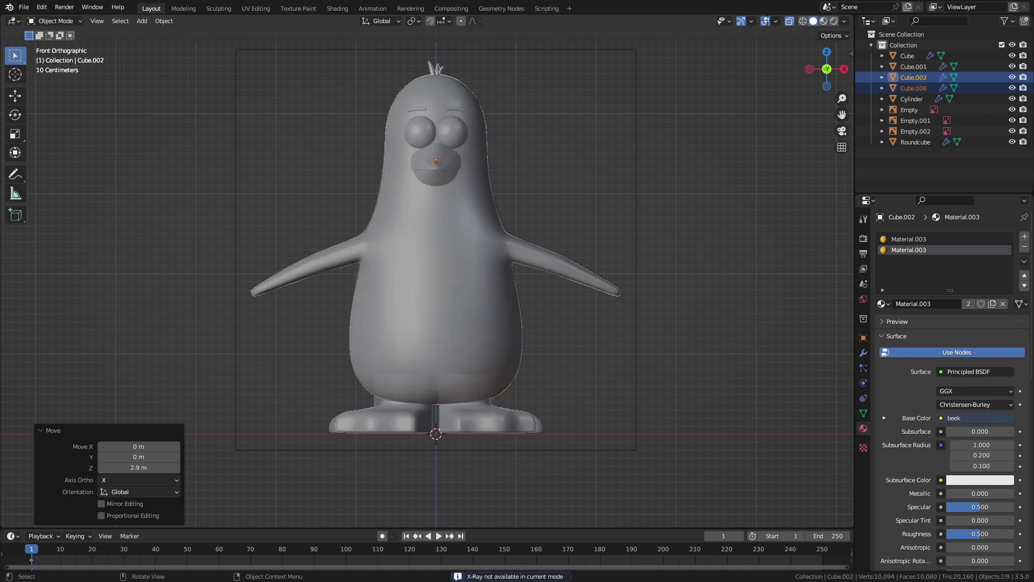
{"action": "scroll", "coordinate": [423, 138], "scroll_direction": "up", "scroll_amount": 4}
{"action": "scroll", "coordinate": [423, 137], "scroll_direction": "up", "scroll_amount": 1}
{"action": "scroll", "coordinate": [423, 138], "scroll_direction": "up", "scroll_amount": 2}
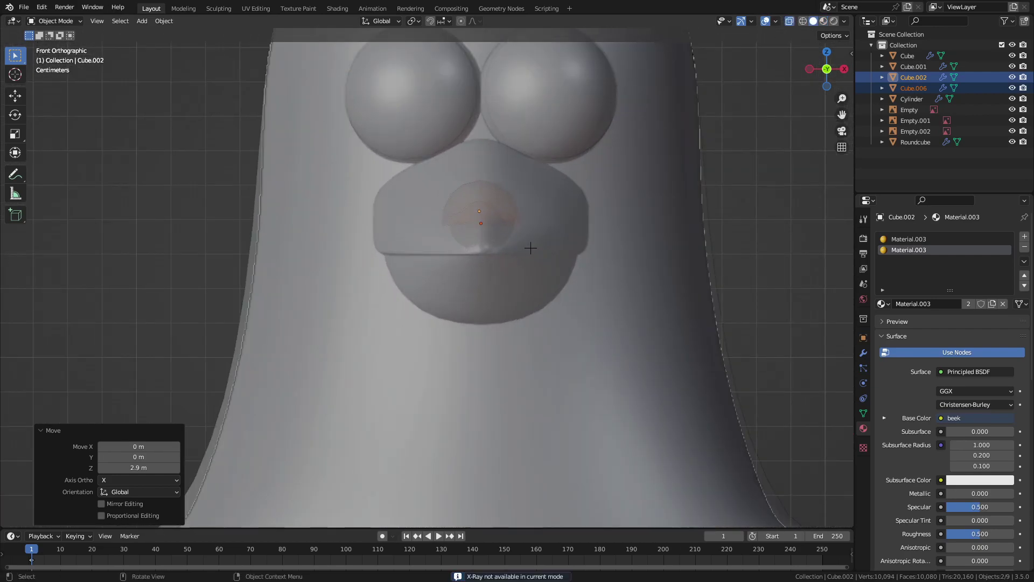
With the body see-through, enlarge the beak and set its height below the eyes
{"action": "key", "text": "g"}
{"action": "key", "text": "z"}
{"action": "key", "text": "s"}
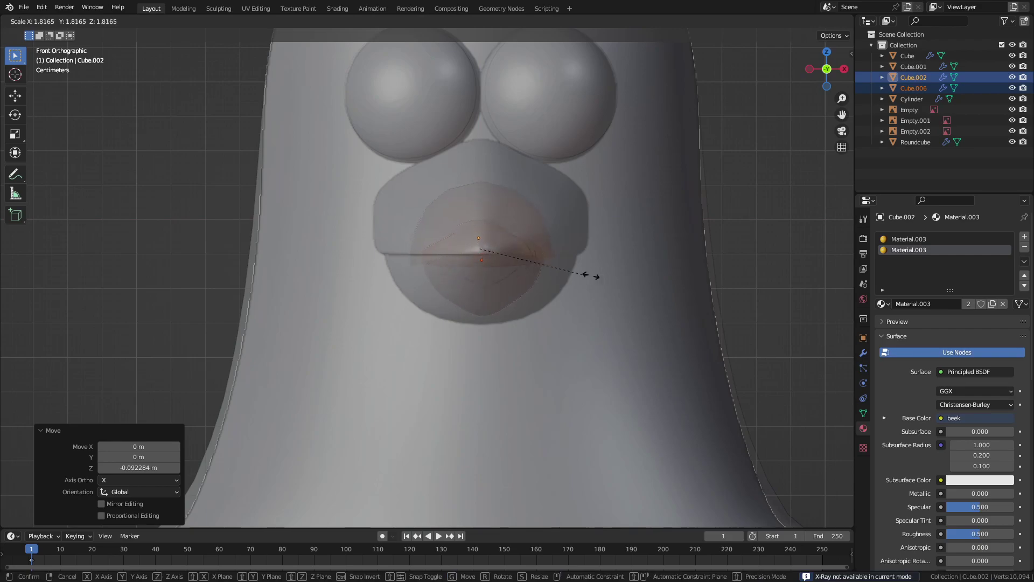
{"action": "left_click", "coordinate": [649, 275]}
{"action": "key", "text": "g"}
{"action": "key", "text": "z"}
{"action": "left_click", "coordinate": [648, 258]}
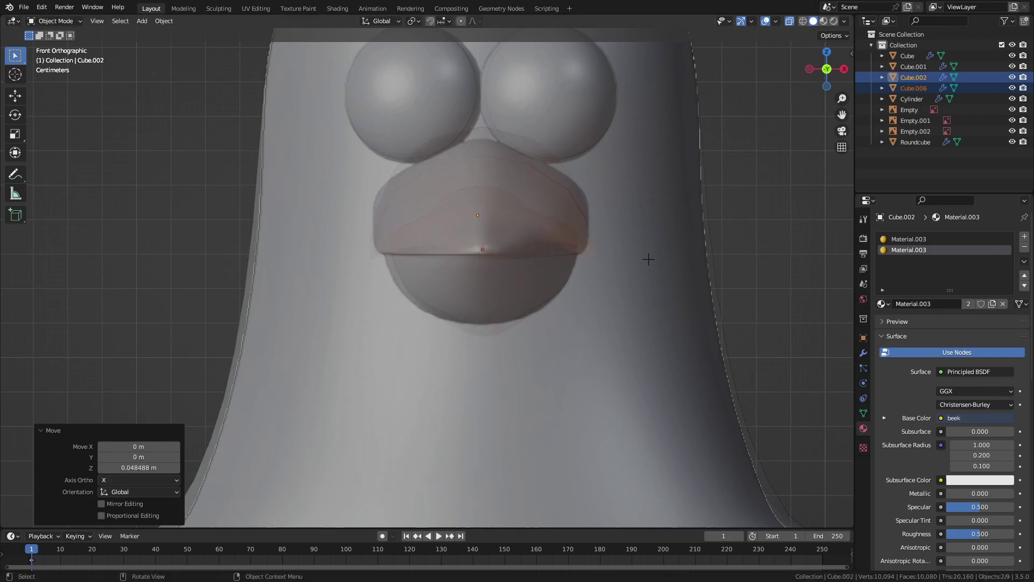
{"action": "left_click", "coordinate": [789, 21]}
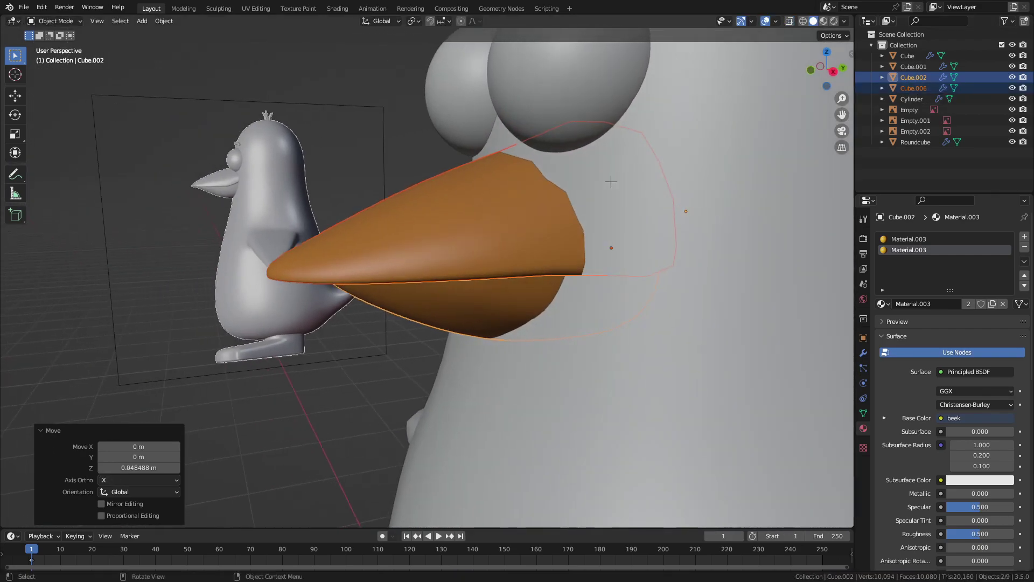
In side view, nudge the beak forward onto the face and enlarge it slightly
{"action": "middle_click_drag", "start_coordinate": [716, 157], "coordinate": [538, 248]}
{"action": "key", "text": "KP_3"}
{"action": "key", "text": "g"}
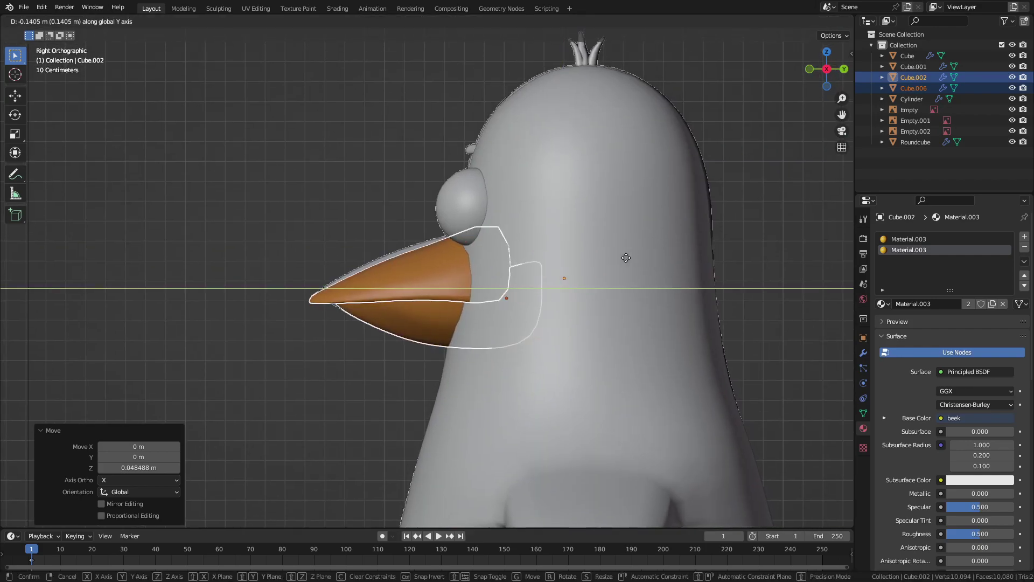
{"action": "left_click", "coordinate": [628, 254]}
{"action": "key", "text": "g"}
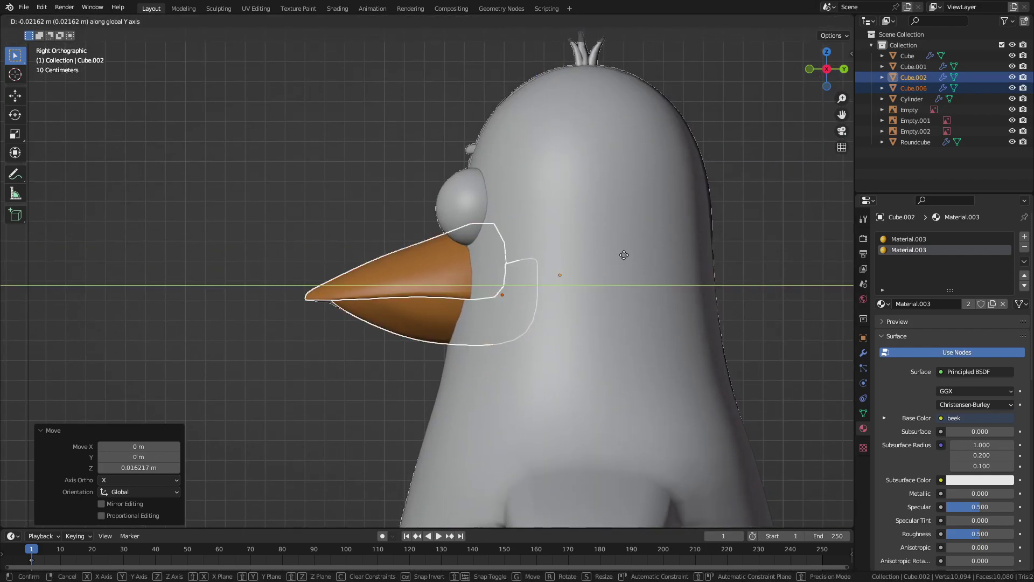
{"action": "left_click", "coordinate": [625, 256]}
{"action": "key", "text": "g"}
{"action": "left_click", "coordinate": [622, 257]}
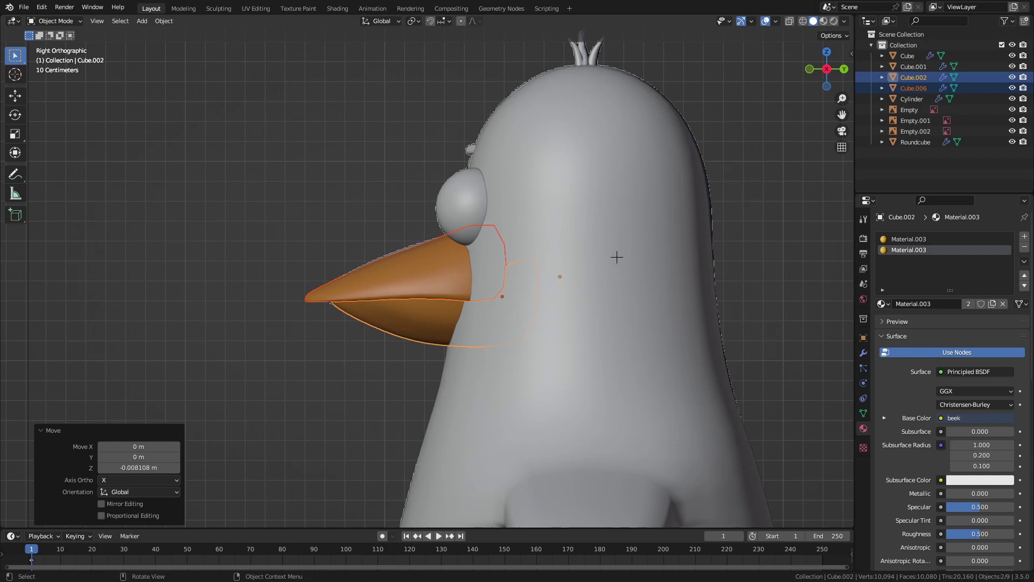
{"action": "key", "text": "s"}
{"action": "left_click", "coordinate": [619, 256]}
Deselect the beak and display the penguin with material colours
{"action": "mouse_move", "coordinate": [619, 257]}
{"action": "middle_mouse_down"}
{"action": "mouse_move", "coordinate": [708, 277]}
{"action": "mouse_move", "coordinate": [686, 184]}
{"action": "middle_mouse_up"}
{"action": "key", "text": "alt+a"}
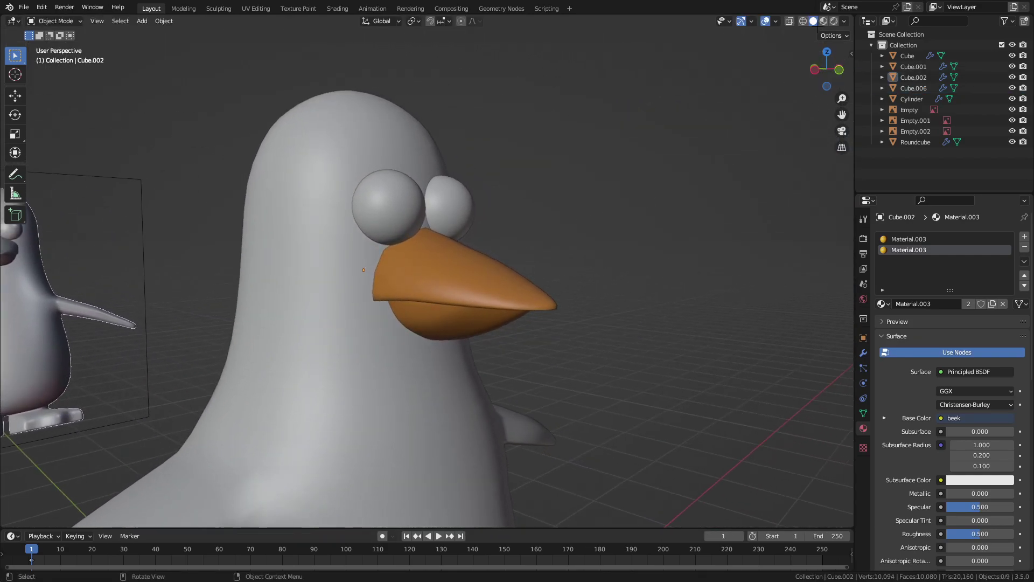
{"action": "left_click", "coordinate": [823, 21]}
Assign the orange Material.003 to one of the penguin's white feet
{"action": "scroll", "coordinate": [623, 165], "scroll_direction": "down", "scroll_amount": 5}
{"action": "middle_click_drag", "start_coordinate": [623, 165], "coordinate": [513, 278]}
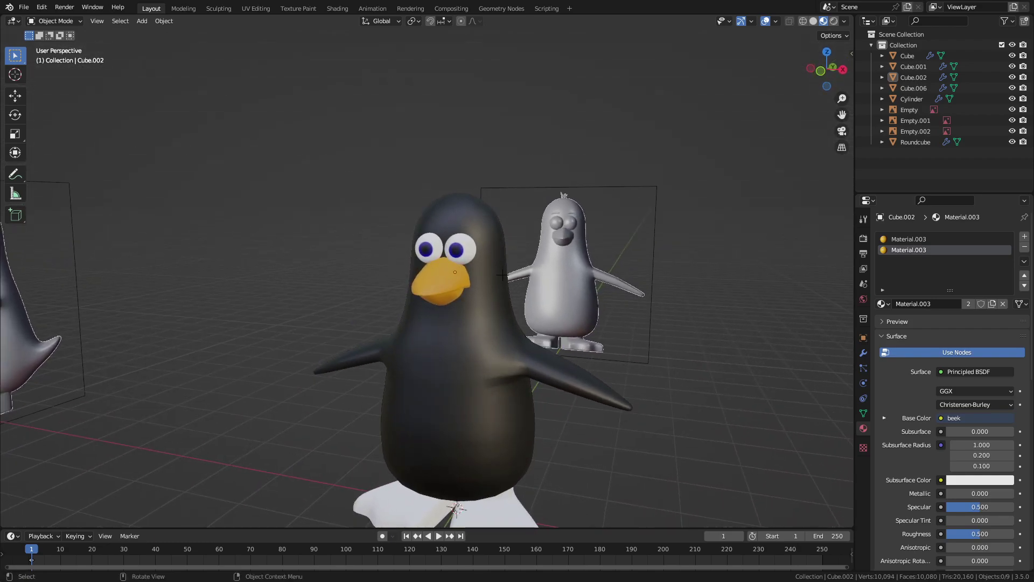
{"action": "middle_click_drag", "start_coordinate": [490, 275], "coordinate": [478, 266]}
{"action": "scroll", "coordinate": [461, 436], "scroll_direction": "down", "scroll_amount": 4}
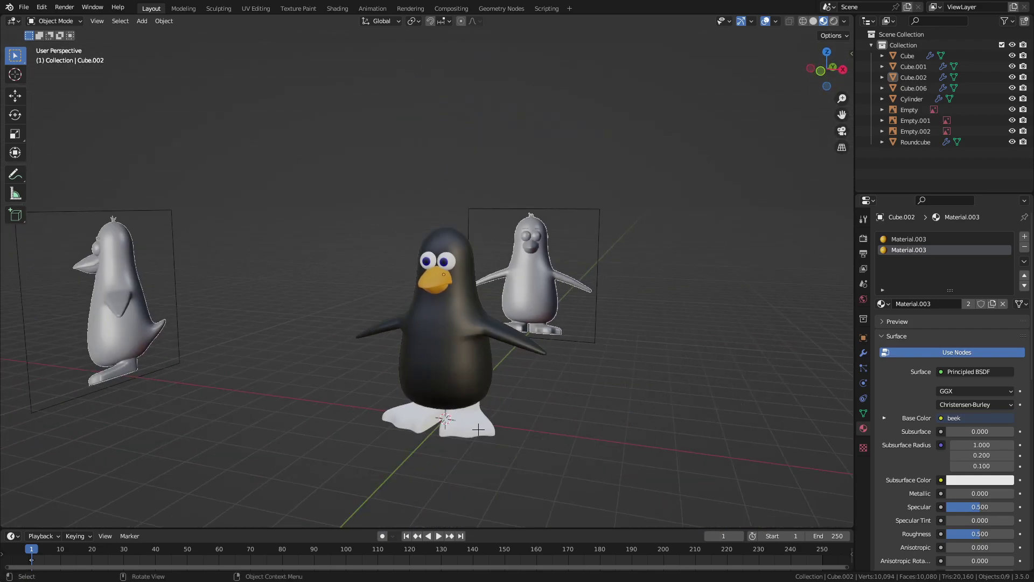
{"action": "left_click", "coordinate": [463, 413]}
{"action": "left_click", "coordinate": [882, 282]}
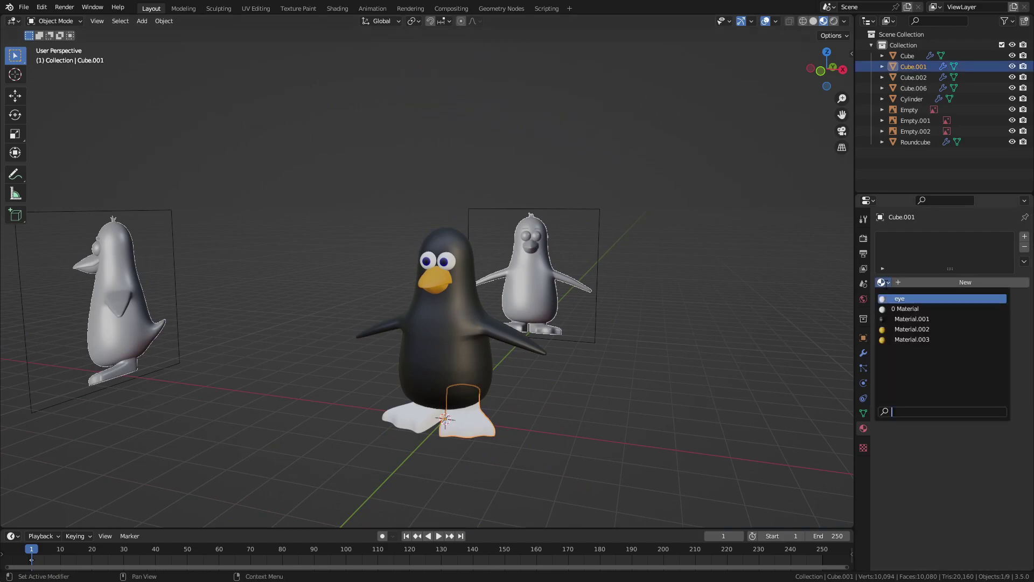
{"action": "left_click", "coordinate": [922, 340]}
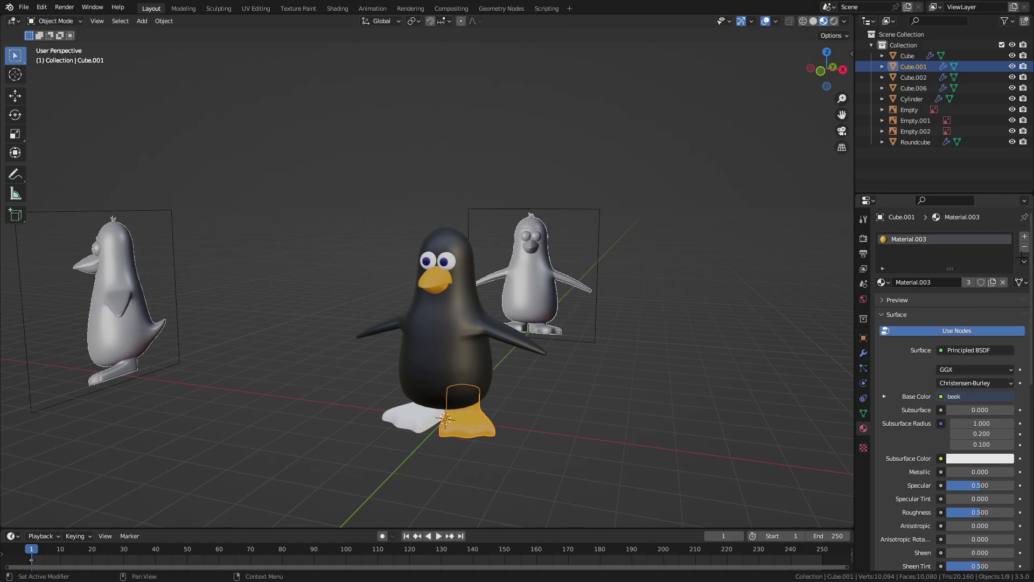
{"action": "scroll", "coordinate": [458, 284], "scroll_direction": "up", "scroll_amount": 5}
Select the orange beak and line up a left-side orthographic view of the head
{"action": "left_click", "coordinate": [457, 284]}
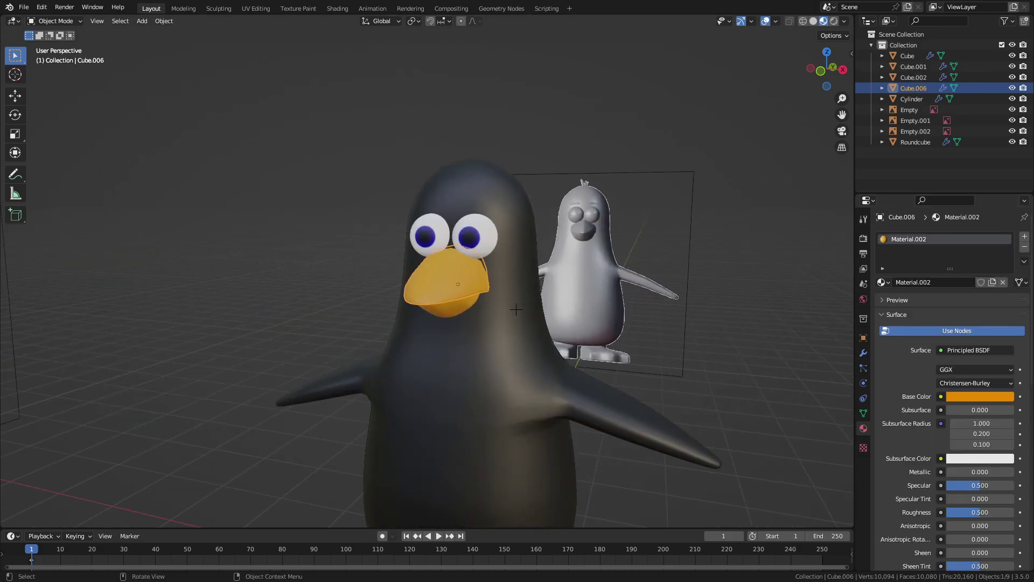
{"action": "key", "text": "r"}
{"action": "key", "text": "Escape"}
{"action": "middle_click_drag", "start_coordinate": [688, 227], "coordinate": [680, 282]}
{"action": "left_click", "coordinate": [818, 68]}
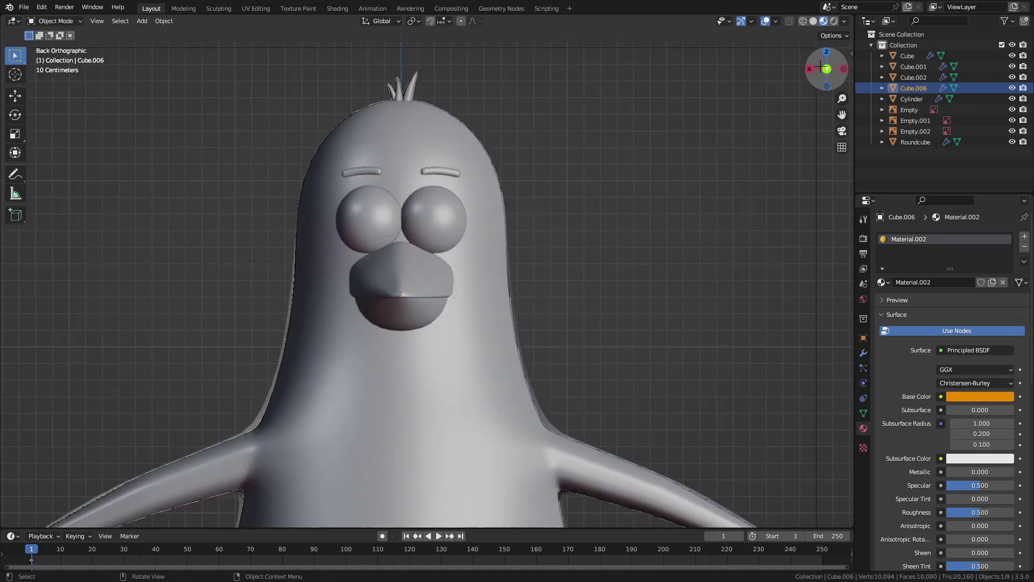
{"action": "left_click", "coordinate": [845, 69]}
Rotate the upper beak open about 26 degrees, then undo back to a closed beak
{"action": "key", "text": "r"}
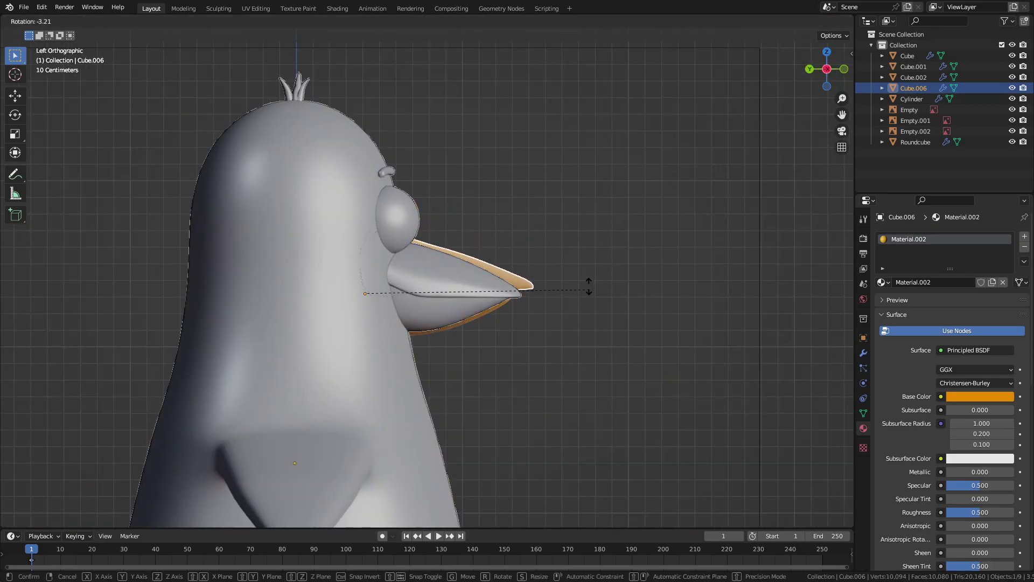
{"action": "key", "text": "Escape"}
{"action": "key", "text": "r"}
{"action": "left_click", "coordinate": [504, 176]}
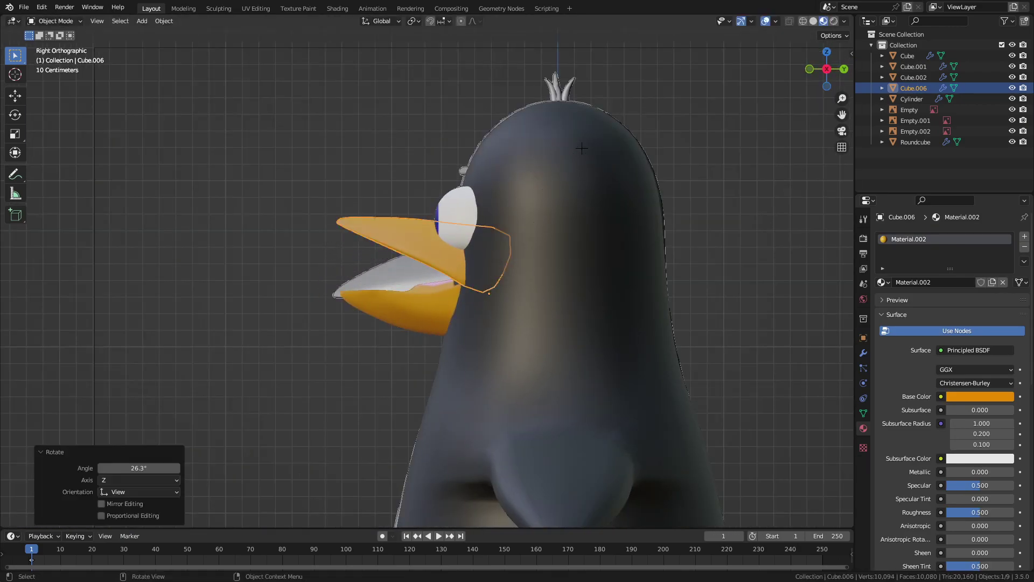
{"action": "middle_click_drag", "start_coordinate": [504, 176], "coordinate": [763, 231]}
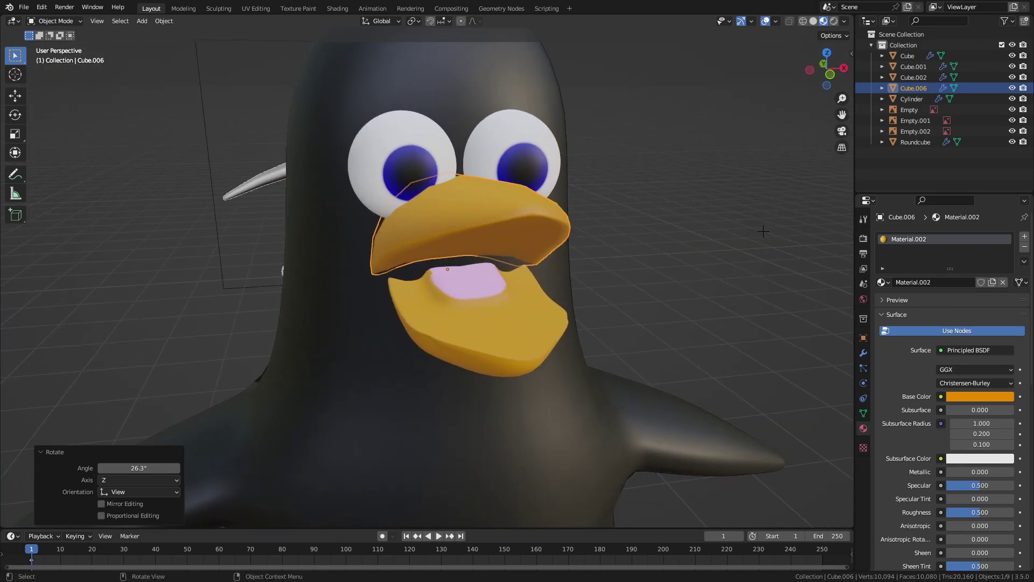
{"action": "key", "text": "ctrl+z"}
{"action": "key", "text": "ctrl+z"}
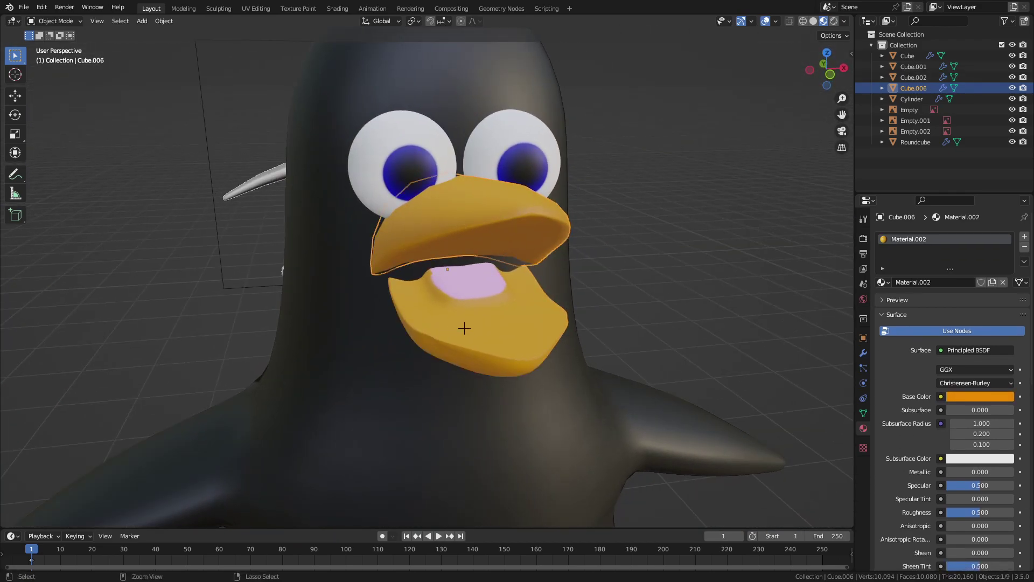
{"action": "key", "text": "ctrl+z"}
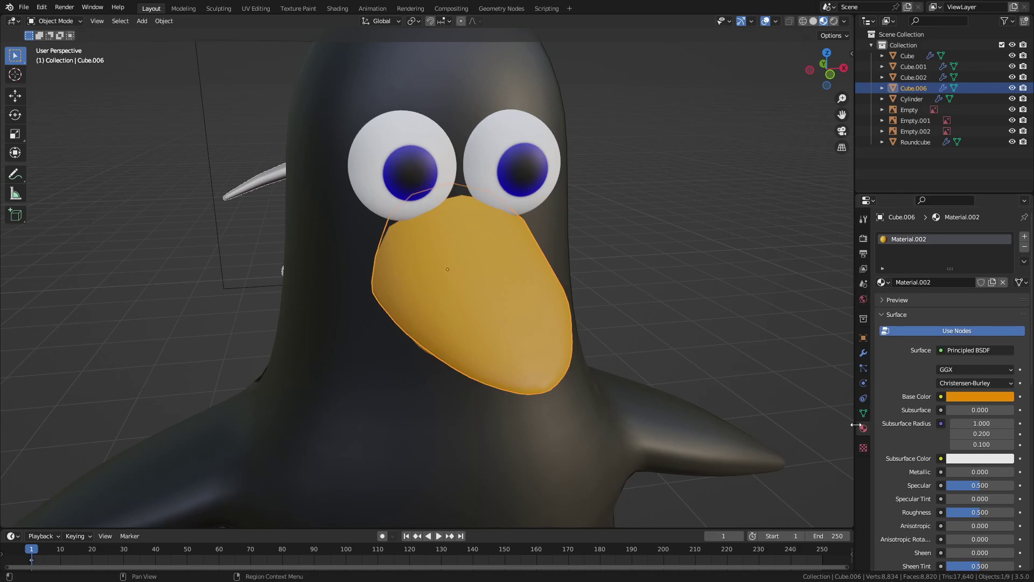
{"action": "middle_click_drag", "start_coordinate": [540, 354], "coordinate": [692, 323]}
{"action": "key", "text": "ctrl+z"}
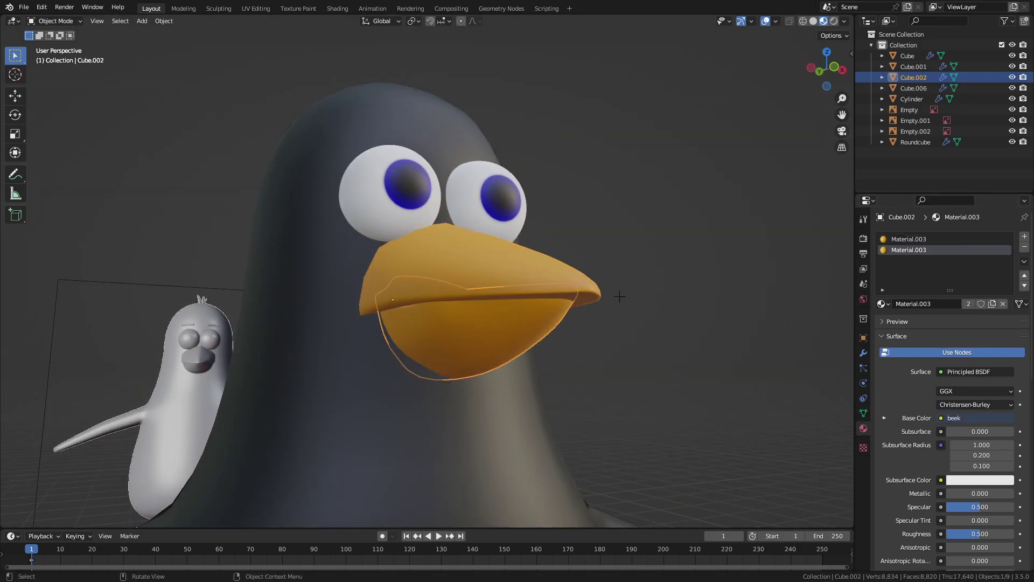
Remove the lower beak's extra material slot and assign it orange Material.002
{"action": "left_click", "coordinate": [988, 239]}
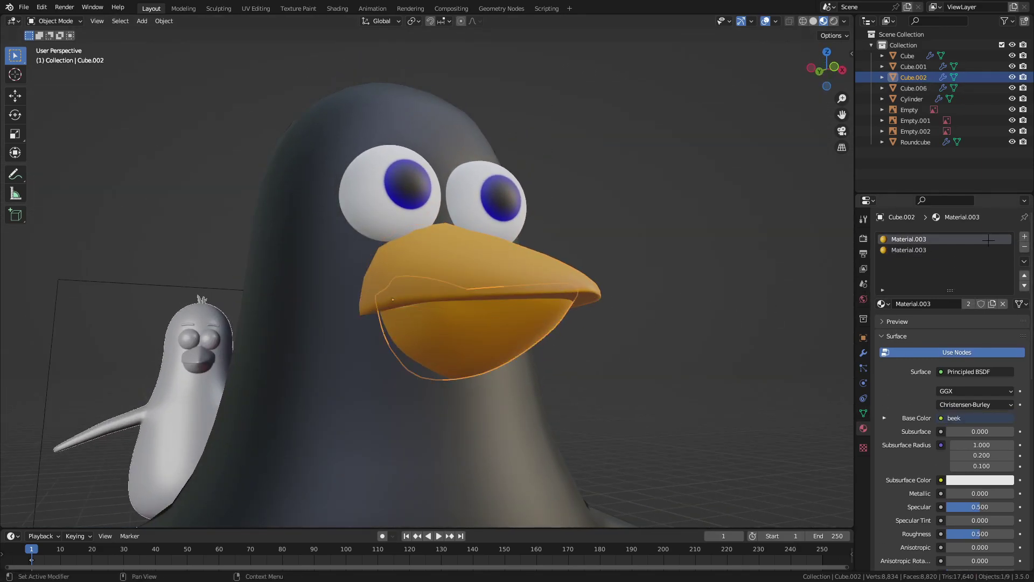
{"action": "left_click", "coordinate": [1023, 246]}
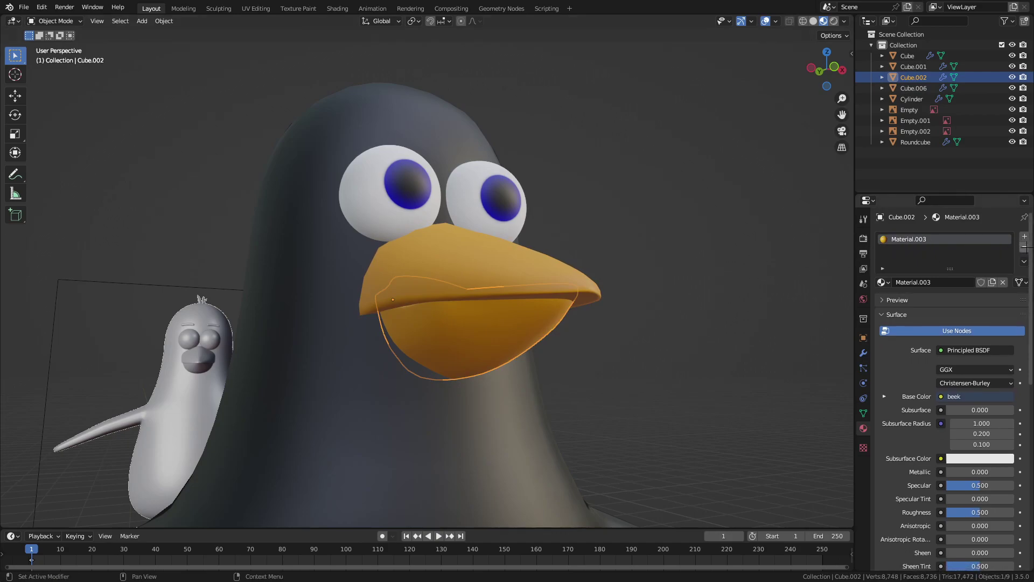
{"action": "left_click", "coordinate": [881, 282]}
{"action": "left_click", "coordinate": [910, 329]}
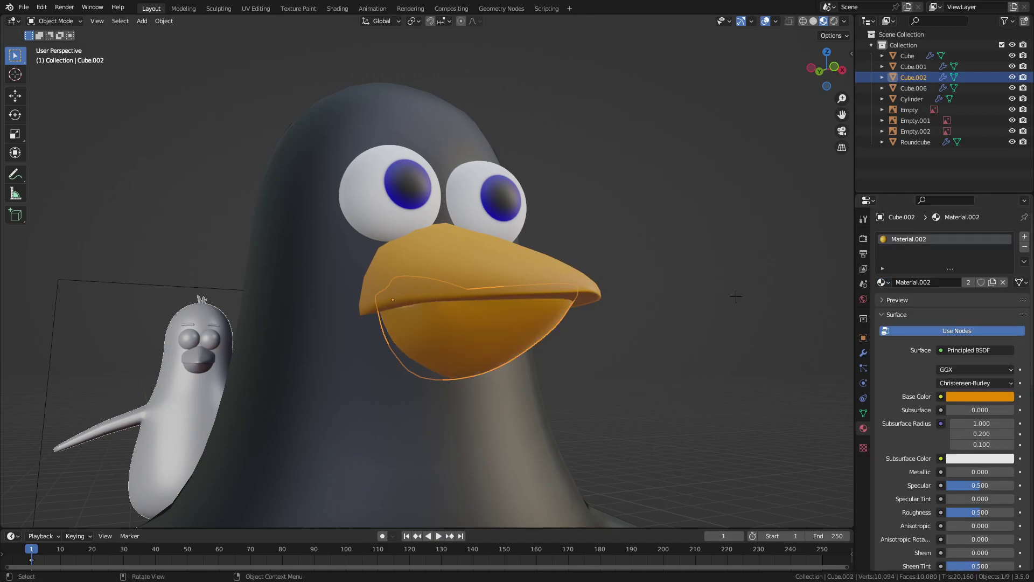
Select the upper beak, cancel a trial rotation, and inspect the beak from several angles
{"action": "middle_click_drag", "start_coordinate": [735, 296], "coordinate": [503, 302]}
{"action": "left_click", "coordinate": [506, 301]}
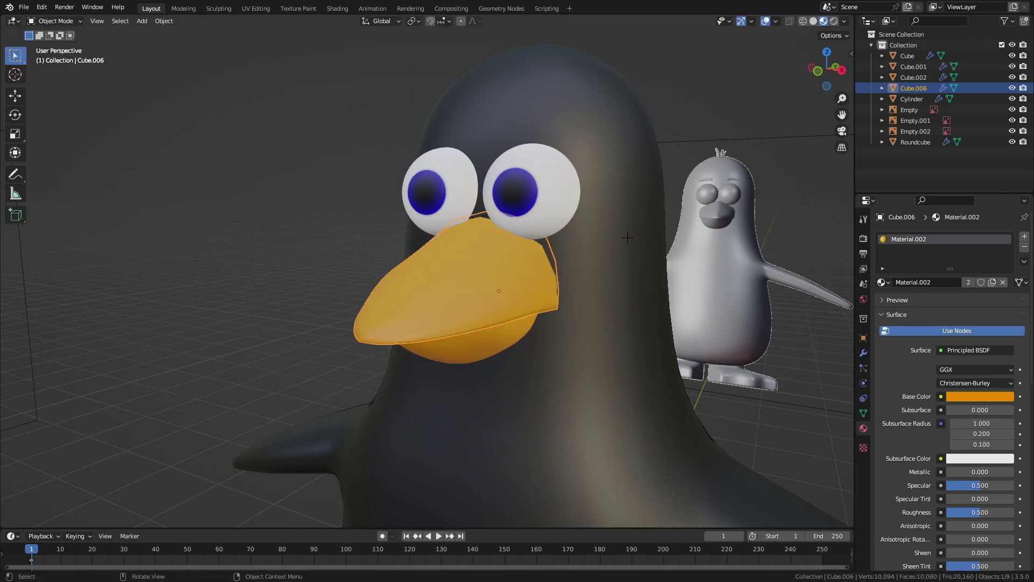
{"action": "key", "text": "r"}
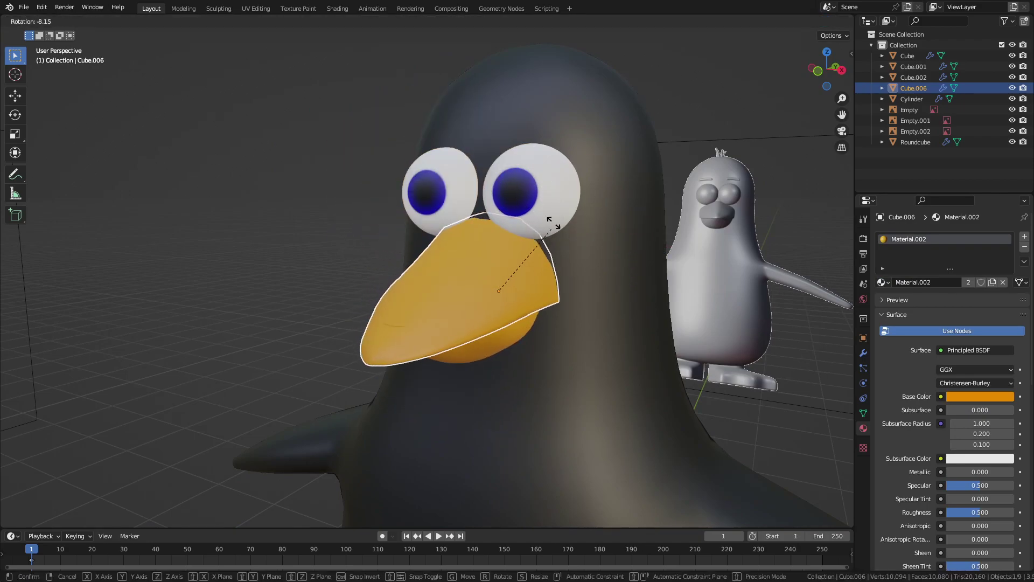
{"action": "right_click", "coordinate": [537, 225]}
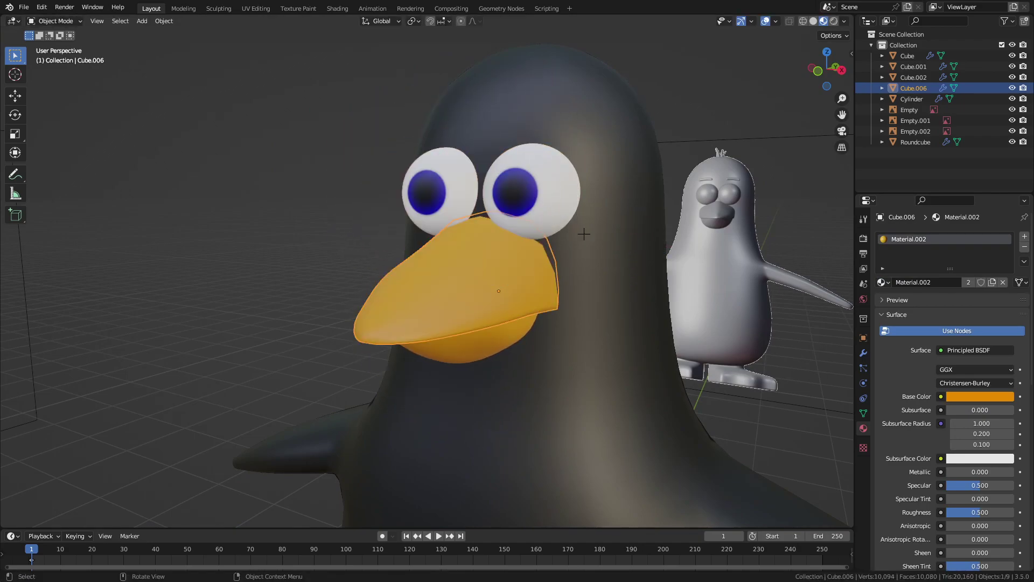
{"action": "middle_click_drag", "start_coordinate": [584, 233], "coordinate": [500, 296]}
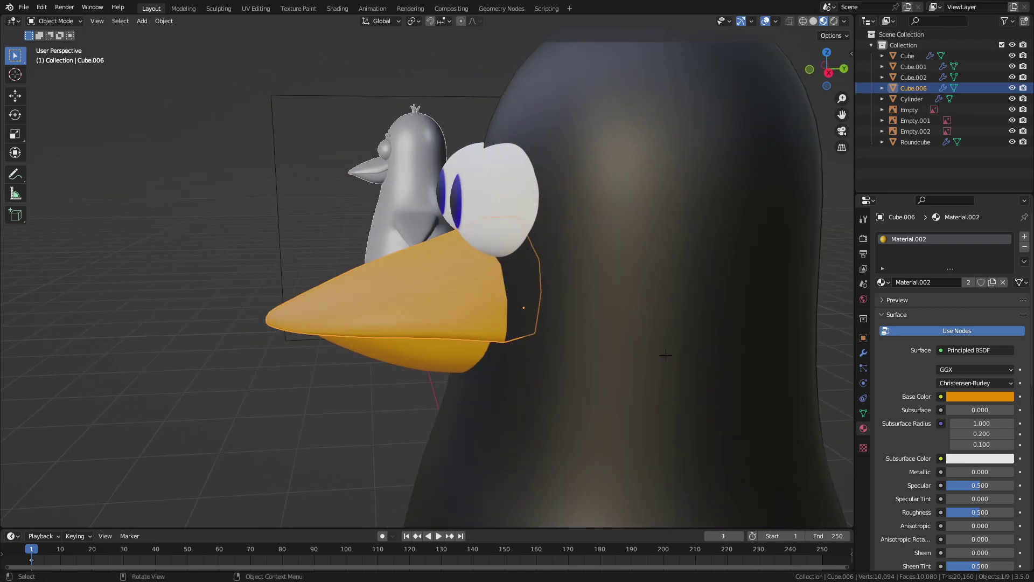
{"action": "middle_click_drag", "start_coordinate": [666, 354], "coordinate": [645, 301]}
{"action": "scroll", "coordinate": [541, 399], "scroll_direction": "down", "scroll_amount": 8}
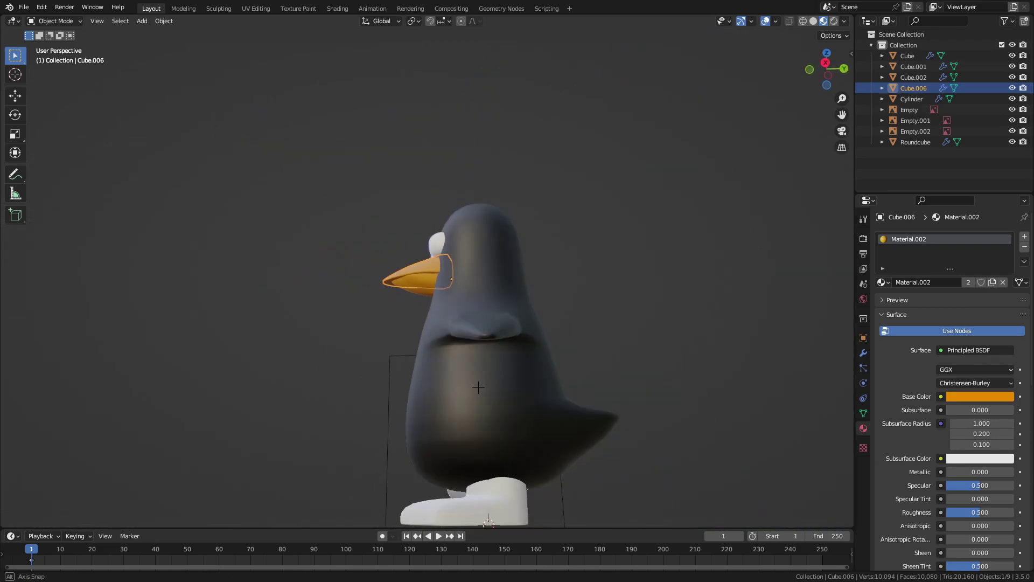
{"action": "middle_click_drag", "start_coordinate": [518, 401], "coordinate": [641, 437]}
Preview the penguin without overlays in orthographic and perspective side views
{"action": "scroll", "coordinate": [641, 437], "scroll_direction": "up", "scroll_amount": 2}
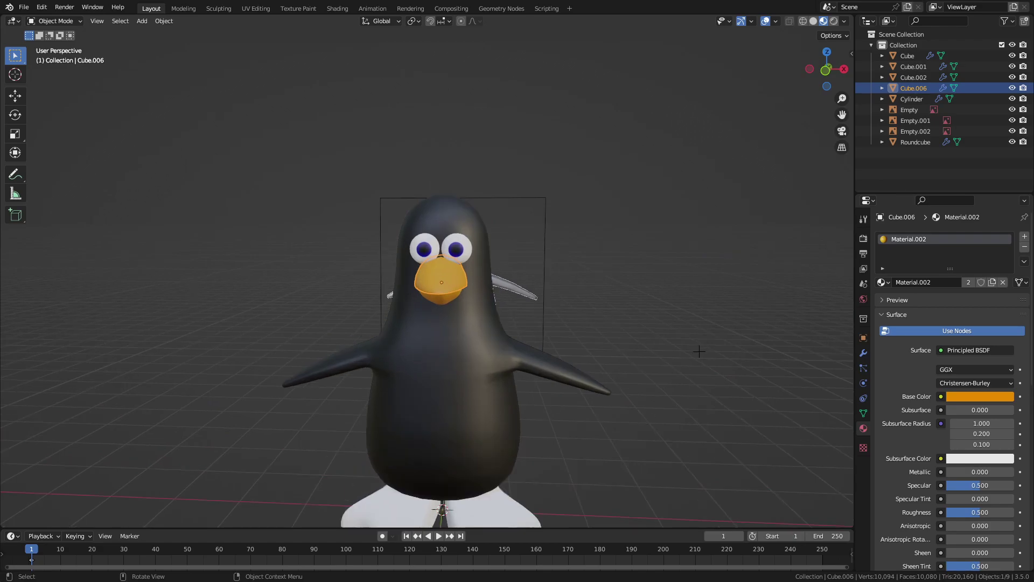
{"action": "left_click", "coordinate": [700, 351]}
{"action": "left_click", "coordinate": [765, 20]}
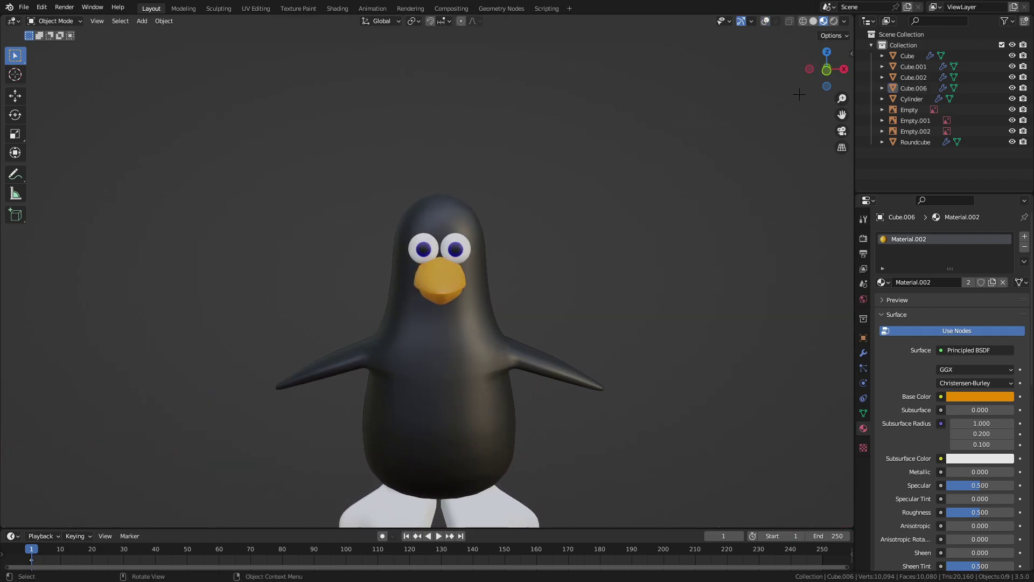
{"action": "left_click", "coordinate": [842, 147]}
{"action": "mouse_move", "coordinate": [757, 128]}
{"action": "middle_mouse_down"}
{"action": "mouse_move", "coordinate": [641, 142]}
{"action": "mouse_move", "coordinate": [673, 185]}
{"action": "mouse_move", "coordinate": [356, 174]}
{"action": "mouse_move", "coordinate": [781, 143]}
{"action": "middle_mouse_up"}
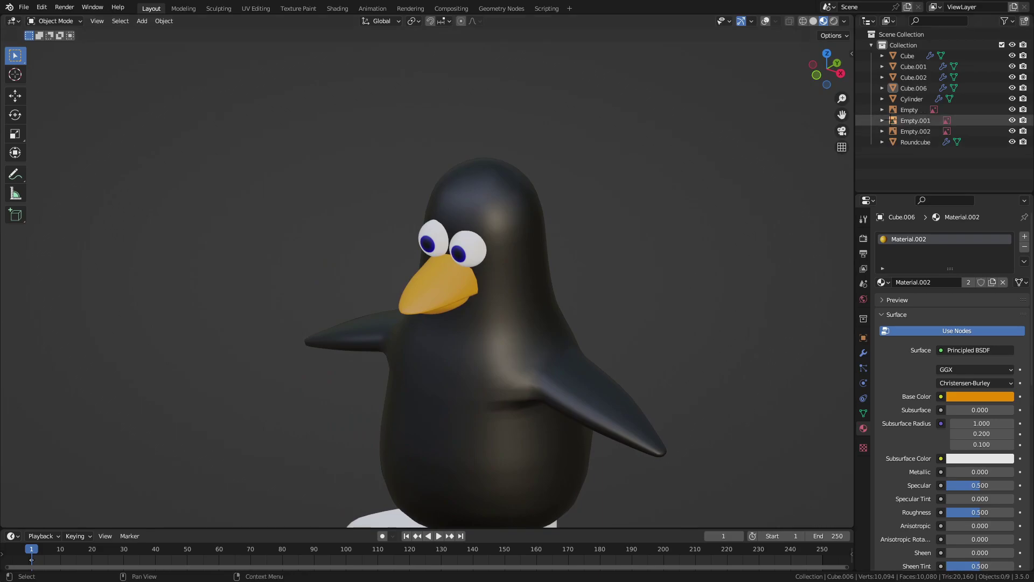
{"action": "left_click", "coordinate": [842, 147]}
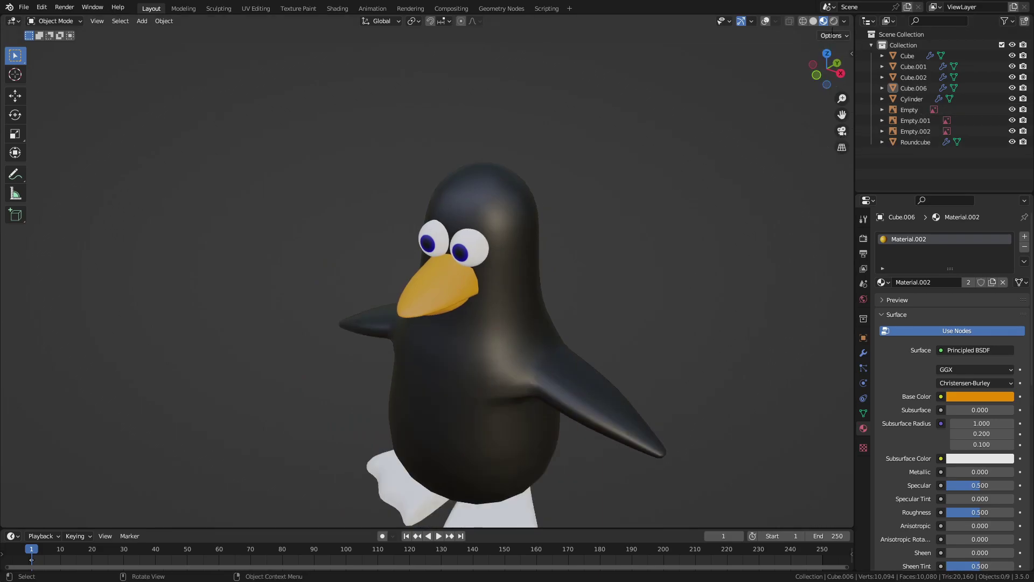
Restore the grid and reference images, return to the front view, and save newest penguins.blend
{"action": "left_click", "coordinate": [765, 21]}
{"action": "mouse_move", "coordinate": [678, 176]}
{"action": "middle_mouse_down"}
{"action": "mouse_move", "coordinate": [727, 186]}
{"action": "mouse_move", "coordinate": [564, 199]}
{"action": "middle_mouse_up"}
{"action": "scroll", "coordinate": [727, 187], "scroll_direction": "up", "scroll_amount": 2}
{"action": "scroll", "coordinate": [727, 186], "scroll_direction": "up", "scroll_amount": 3}
{"action": "scroll", "coordinate": [711, 180], "scroll_direction": "down", "scroll_amount": 5}
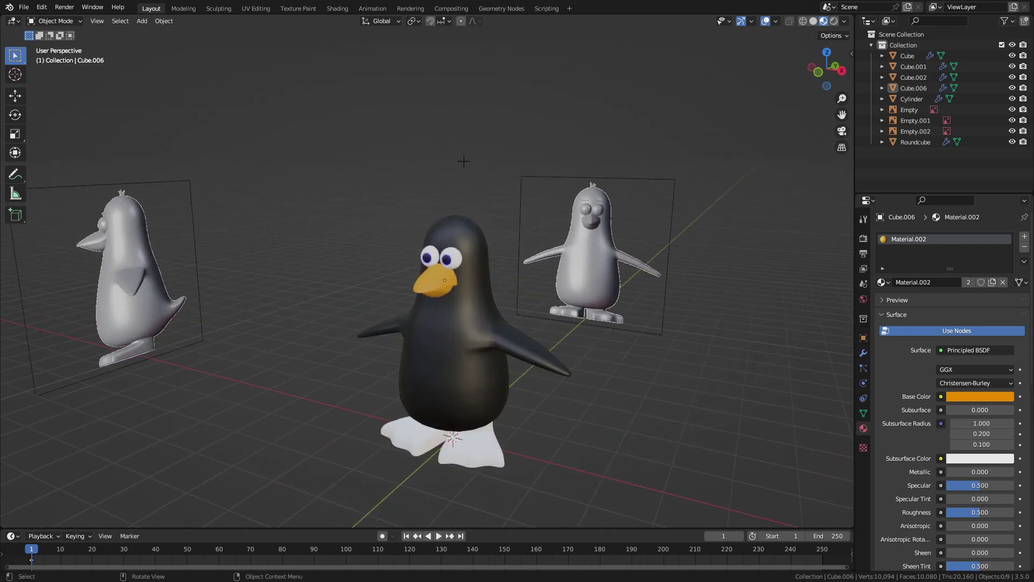
{"action": "key", "text": "ctrl+s"}
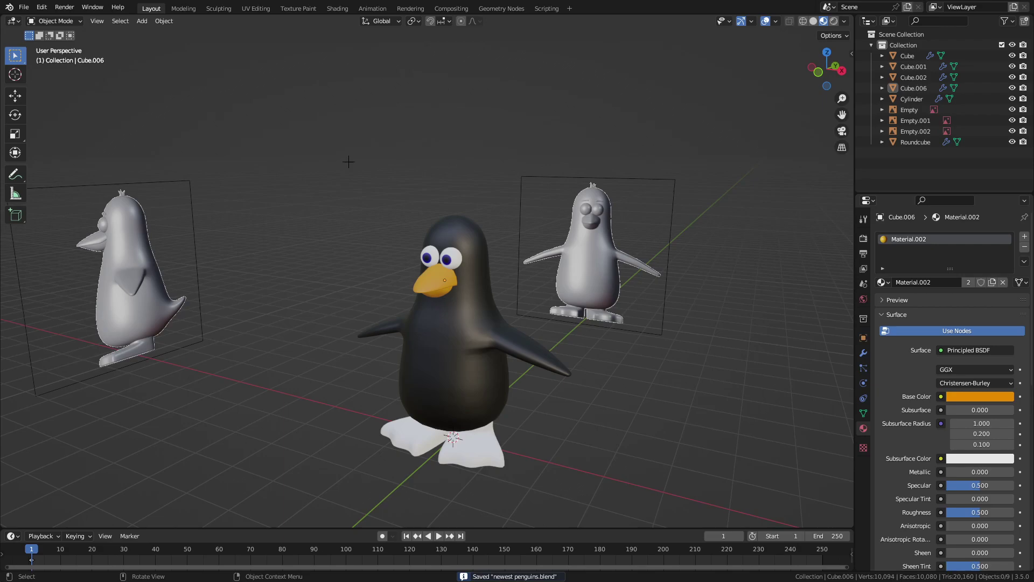